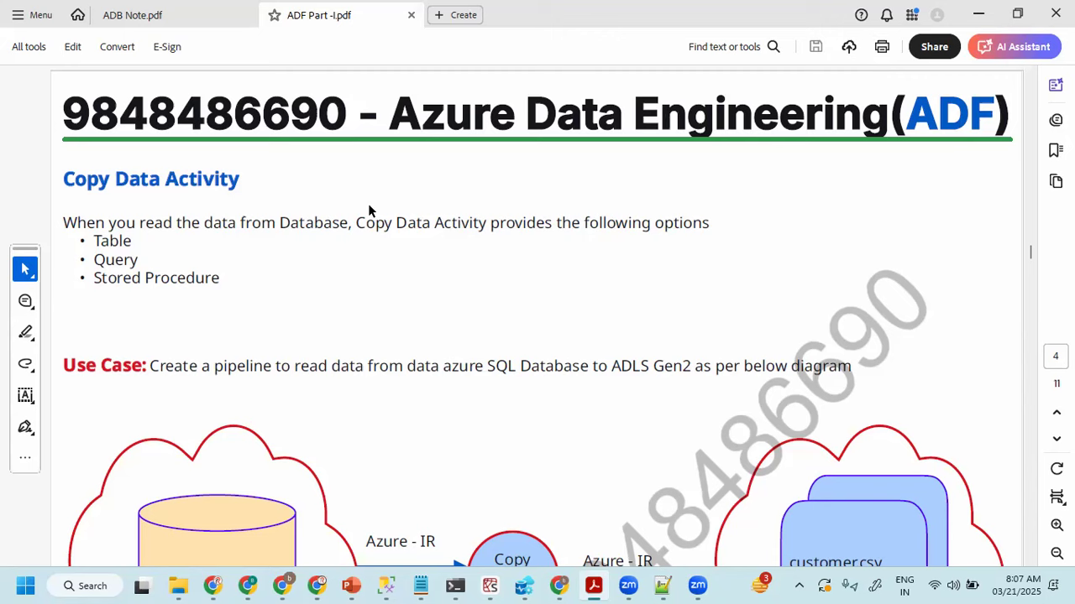
- Handwrite ticked notes "ADF", "Azure SQL Server" and "ADLS Gen2" over the page, tick the Copy Data Activity heading, and clear the ink
{"action": "mouse_move", "coordinate": [462, 257]}
{"action": "left_mouse_down"}
{"action": "mouse_move", "coordinate": [452, 277]}
{"action": "mouse_move", "coordinate": [472, 270]}
{"action": "left_mouse_up"}
{"action": "left_click_drag", "start_coordinate": [481, 260], "coordinate": [483, 278]}
{"action": "left_click_drag", "start_coordinate": [478, 264], "coordinate": [482, 279]}
{"action": "left_click_drag", "start_coordinate": [502, 260], "coordinate": [502, 278]}
{"action": "mouse_move", "coordinate": [502, 259]}
{"action": "left_mouse_down"}
{"action": "mouse_move", "coordinate": [516, 256]}
{"action": "mouse_move", "coordinate": [522, 270]}
{"action": "left_mouse_up"}
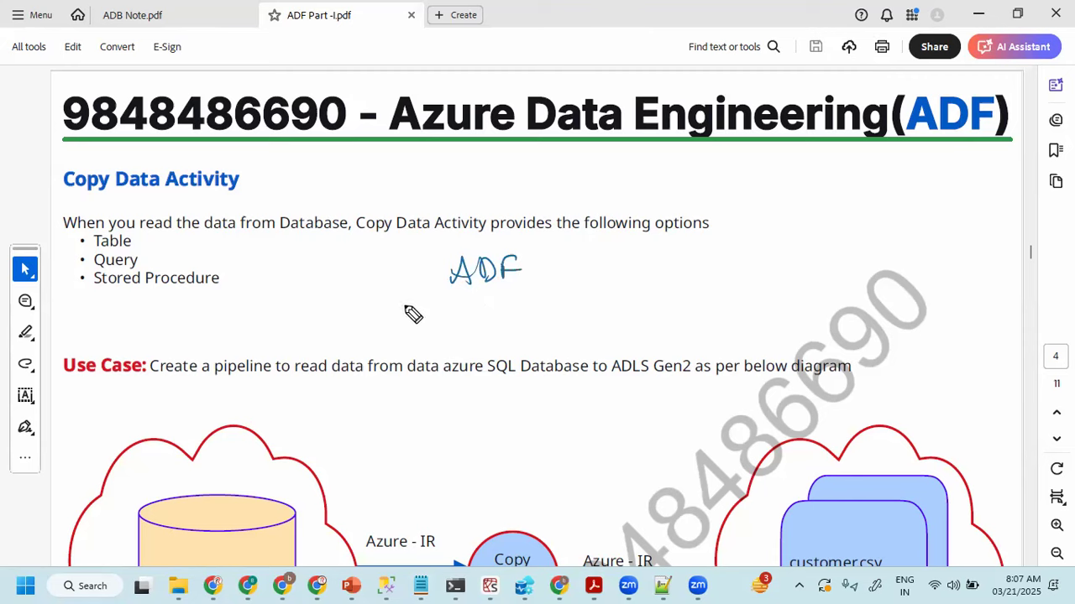
{"action": "mouse_move", "coordinate": [404, 270]}
{"action": "left_mouse_down"}
{"action": "mouse_move", "coordinate": [410, 283]}
{"action": "mouse_move", "coordinate": [457, 259]}
{"action": "left_mouse_up"}
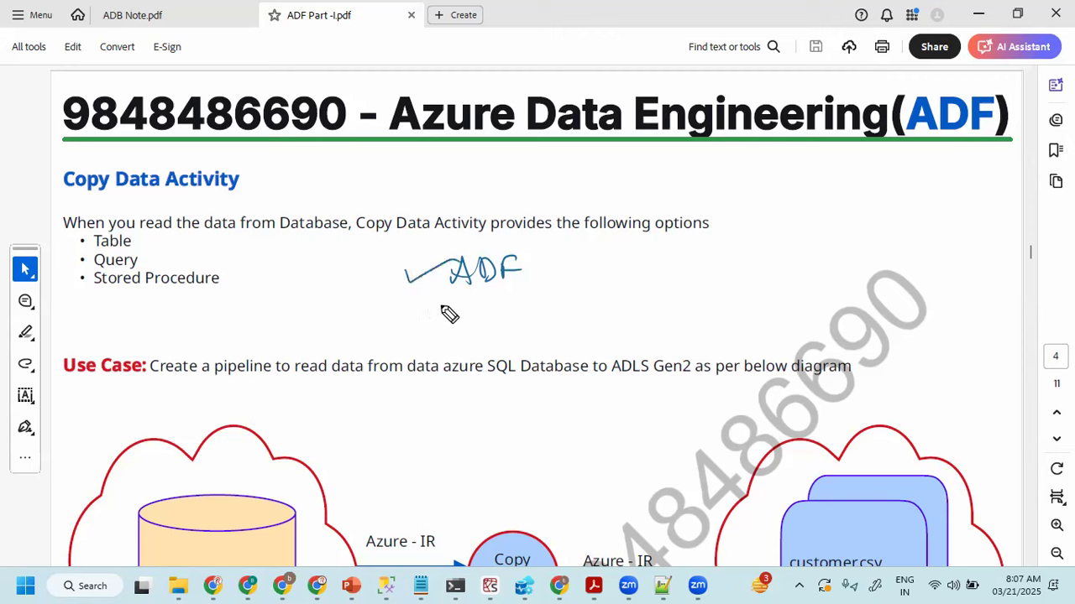
{"action": "mouse_move", "coordinate": [461, 298]}
{"action": "left_mouse_down"}
{"action": "mouse_move", "coordinate": [664, 305]}
{"action": "mouse_move", "coordinate": [672, 287]}
{"action": "left_mouse_up"}
{"action": "mouse_move", "coordinate": [392, 314]}
{"action": "left_mouse_down"}
{"action": "mouse_move", "coordinate": [441, 307]}
{"action": "mouse_move", "coordinate": [425, 317]}
{"action": "mouse_move", "coordinate": [456, 288]}
{"action": "left_mouse_up"}
{"action": "left_click_drag", "start_coordinate": [472, 349], "coordinate": [543, 350]}
{"action": "mouse_move", "coordinate": [589, 320]}
{"action": "left_mouse_down"}
{"action": "mouse_move", "coordinate": [577, 334]}
{"action": "mouse_move", "coordinate": [641, 334]}
{"action": "left_mouse_up"}
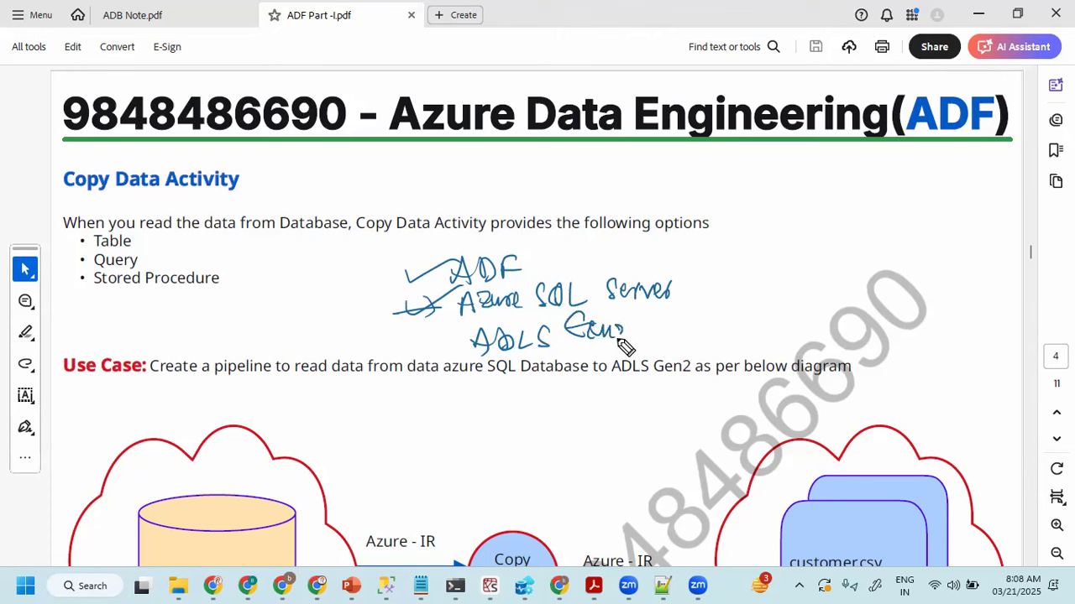
{"action": "mouse_move", "coordinate": [474, 330]}
{"action": "left_mouse_down"}
{"action": "mouse_move", "coordinate": [426, 346]}
{"action": "mouse_move", "coordinate": [445, 353]}
{"action": "left_mouse_up"}
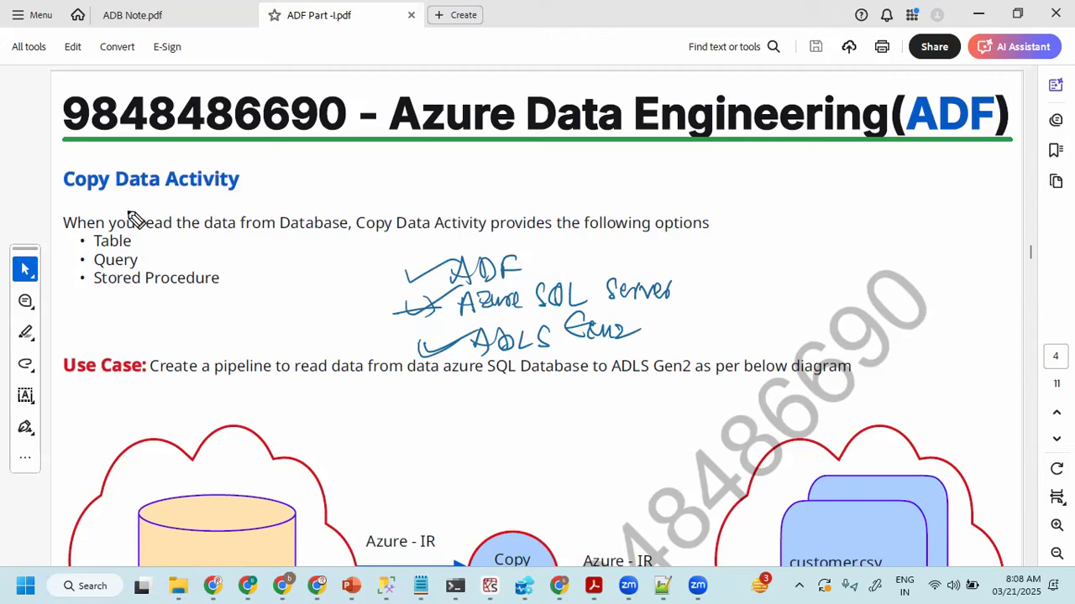
{"action": "left_click_drag", "start_coordinate": [23, 183], "coordinate": [90, 159]}
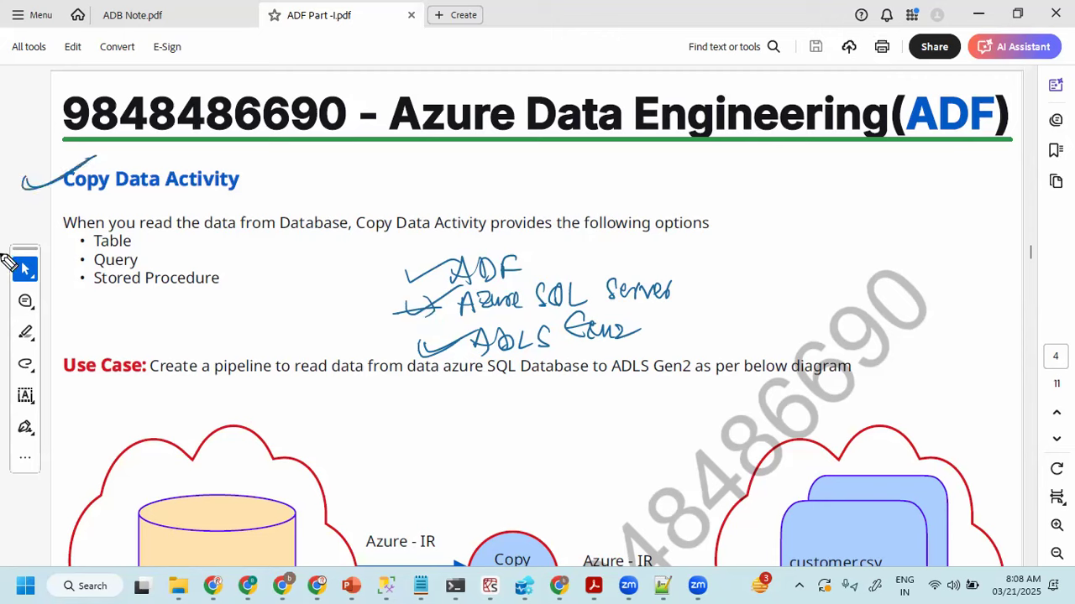
{"action": "left_click", "coordinate": [2, 255]}
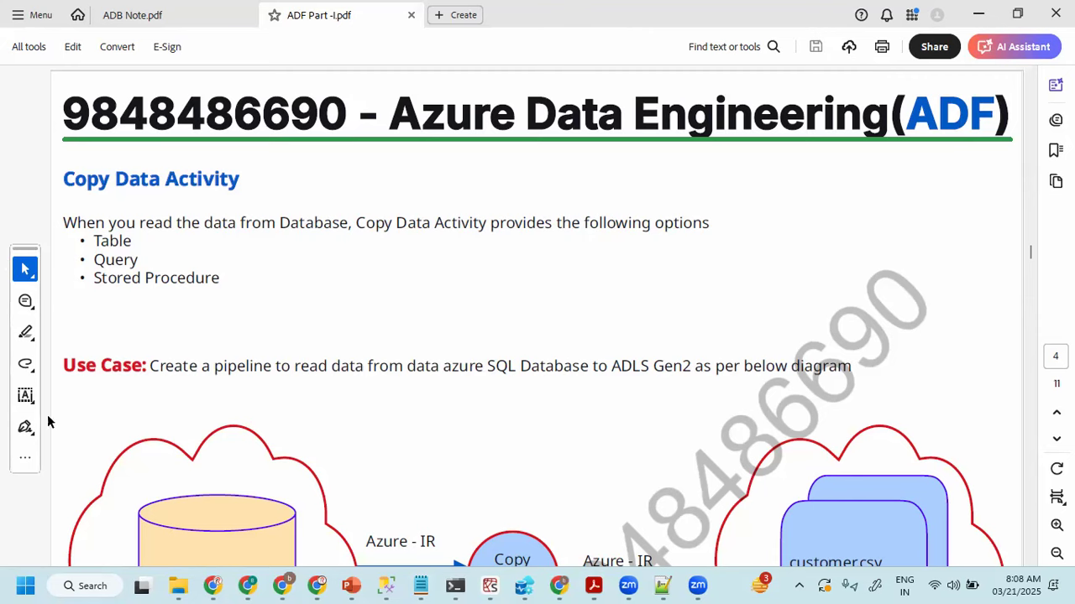
- Switch to Chrome and open the Azure portal home page at portal.azure.com
{"action": "left_click", "coordinate": [560, 585]}
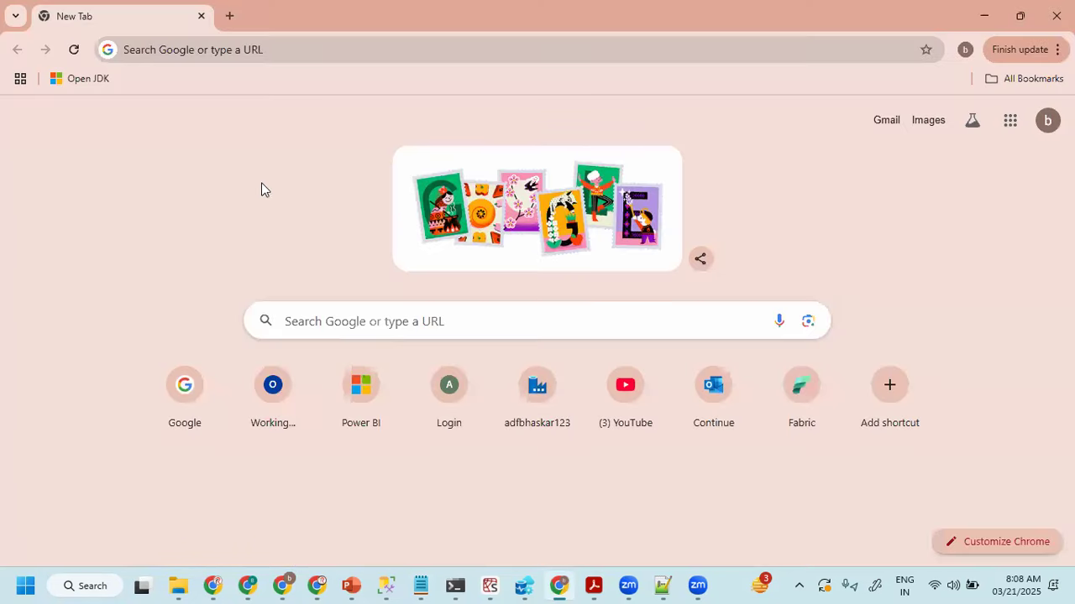
{"action": "left_click", "coordinate": [274, 60]}
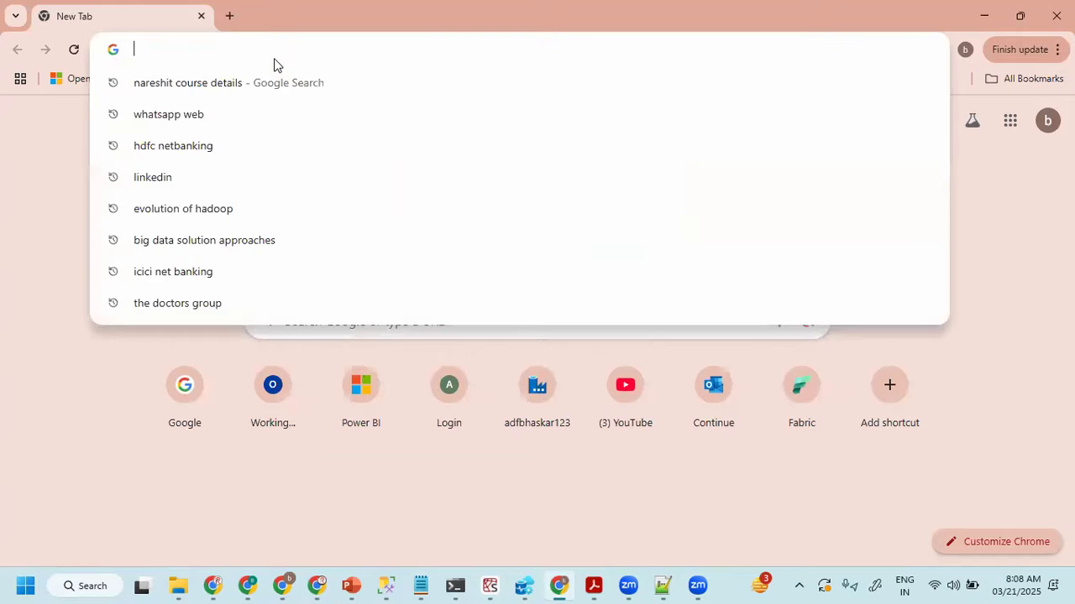
{"action": "type", "text": "por"}
{"action": "key", "text": "Return"}
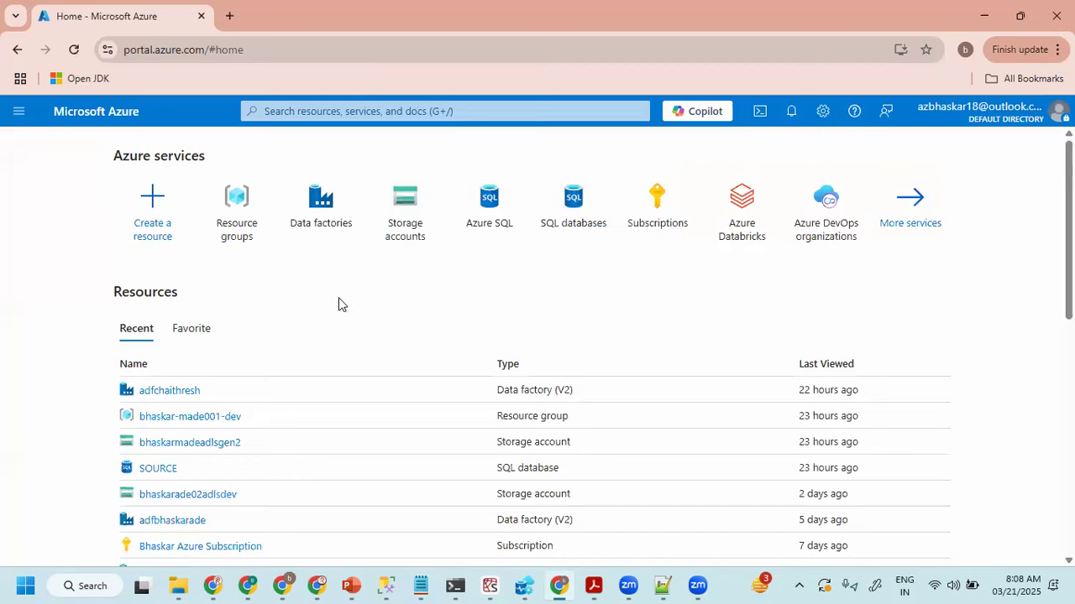
- Open the bhaskar-made001-dev resource group and collapse the resource groups list beside it
{"action": "mouse_move", "coordinate": [595, 228]}
{"action": "left_click", "coordinate": [239, 220]}
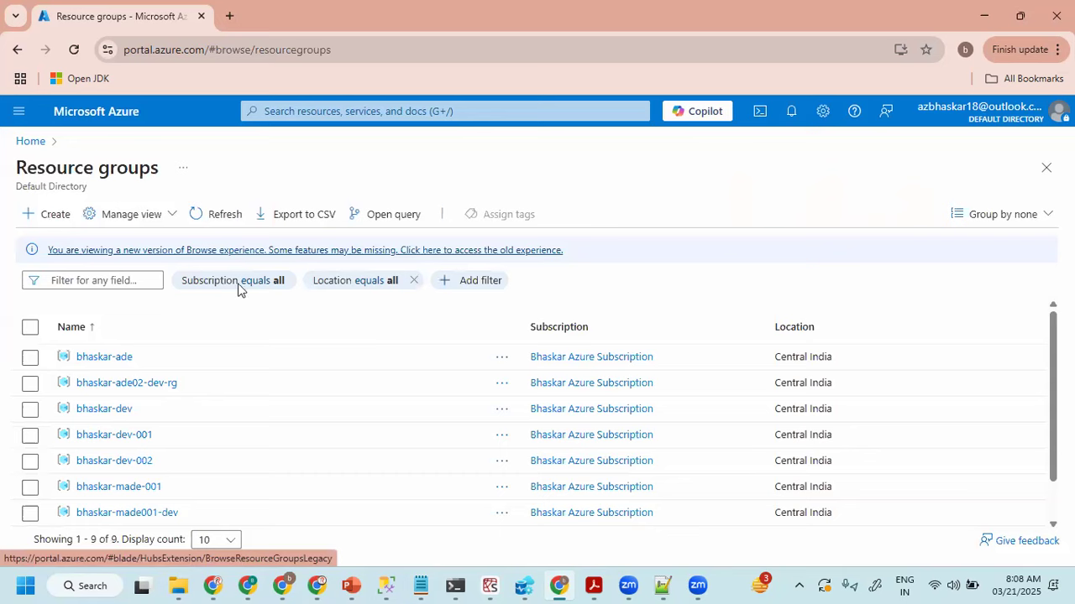
{"action": "scroll", "coordinate": [176, 401], "scroll_direction": "down", "scroll_amount": 1}
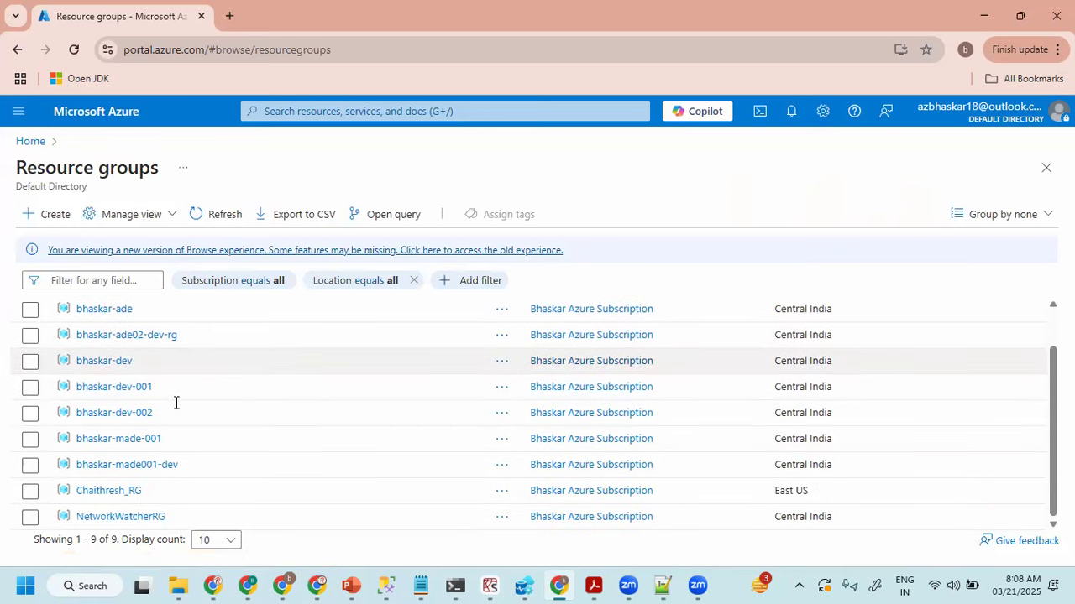
{"action": "left_click", "coordinate": [137, 464]}
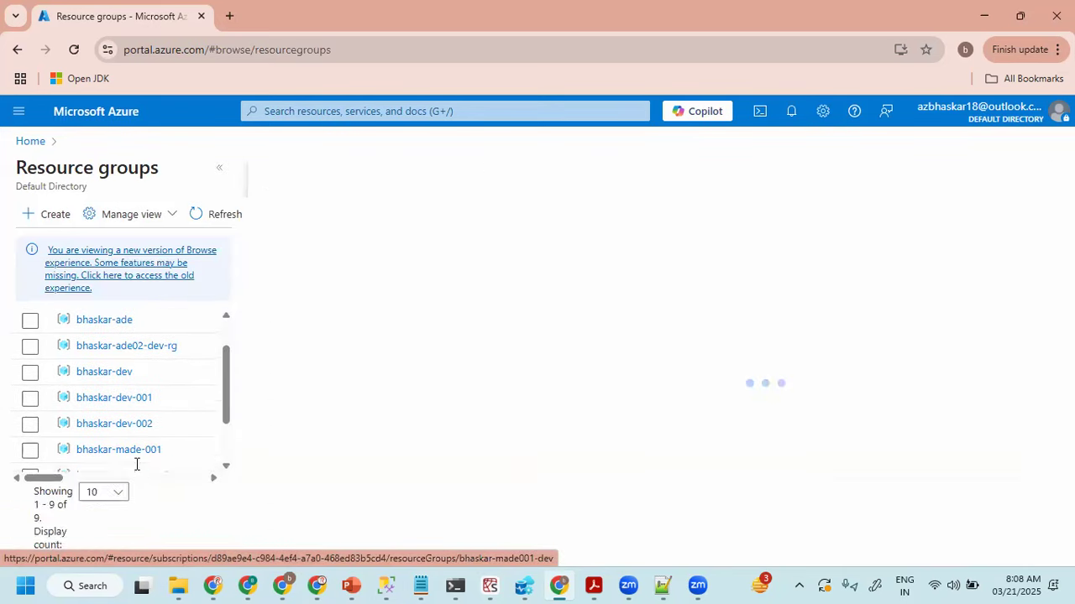
{"action": "left_click", "coordinate": [218, 169]}
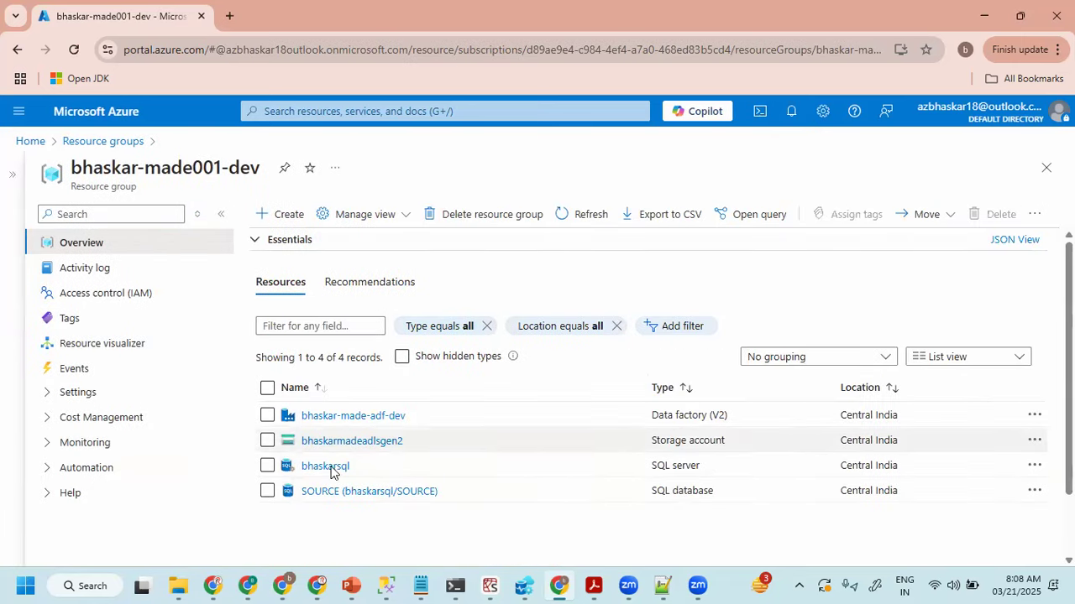
- Launch Azure Data Factory Studio from bhaskar-made-adf-dev, and reopen the bhaskar-made001-dev resource group in the portal tab
{"action": "left_click", "coordinate": [328, 420]}
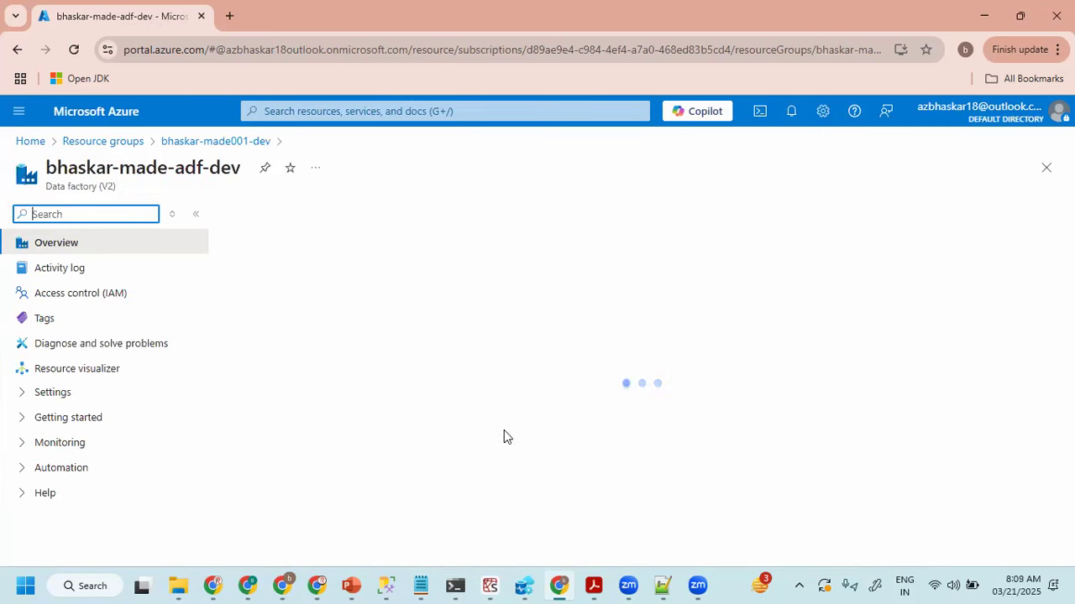
{"action": "left_click", "coordinate": [562, 531]}
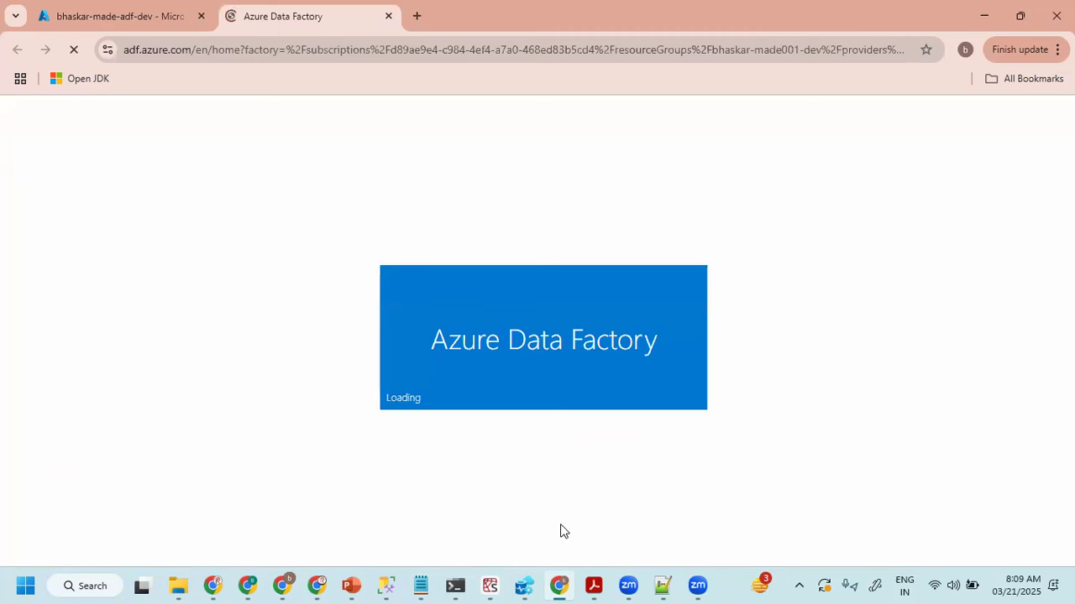
{"action": "left_click", "coordinate": [152, 14]}
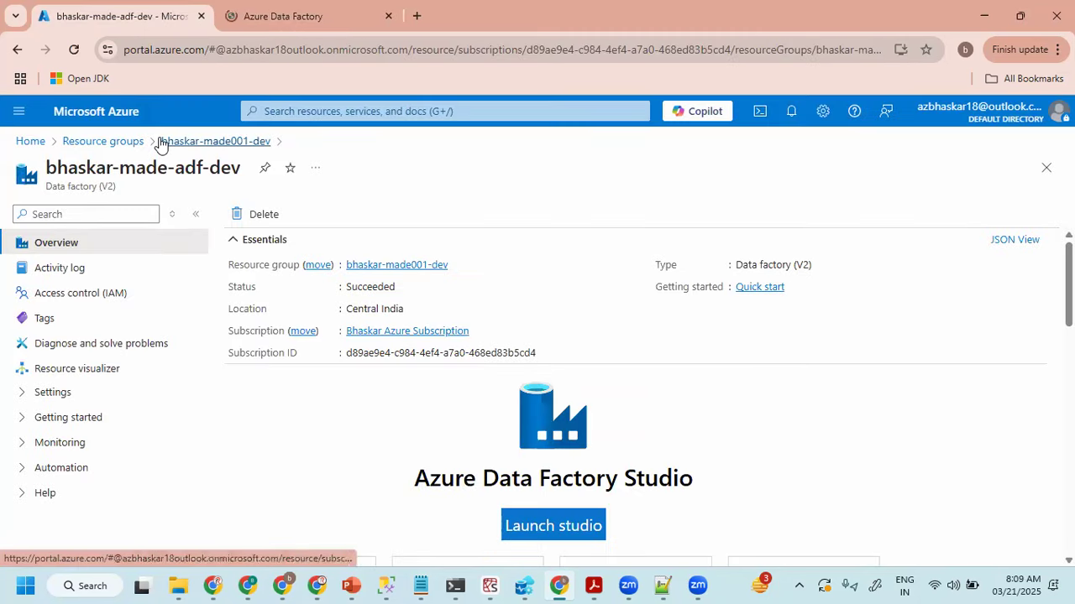
{"action": "left_click", "coordinate": [125, 144]}
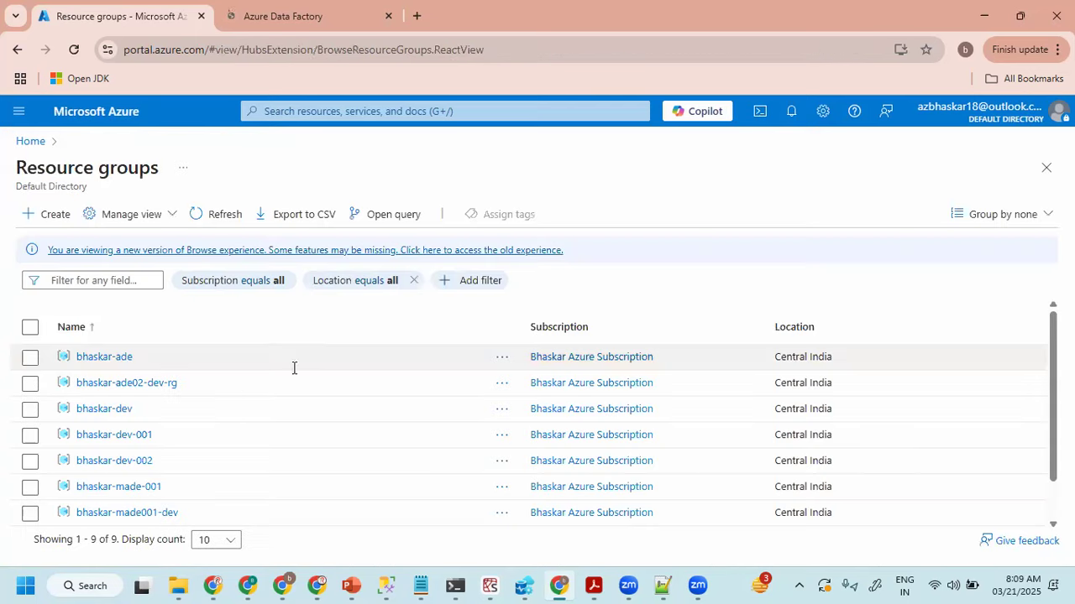
{"action": "left_click", "coordinate": [132, 514]}
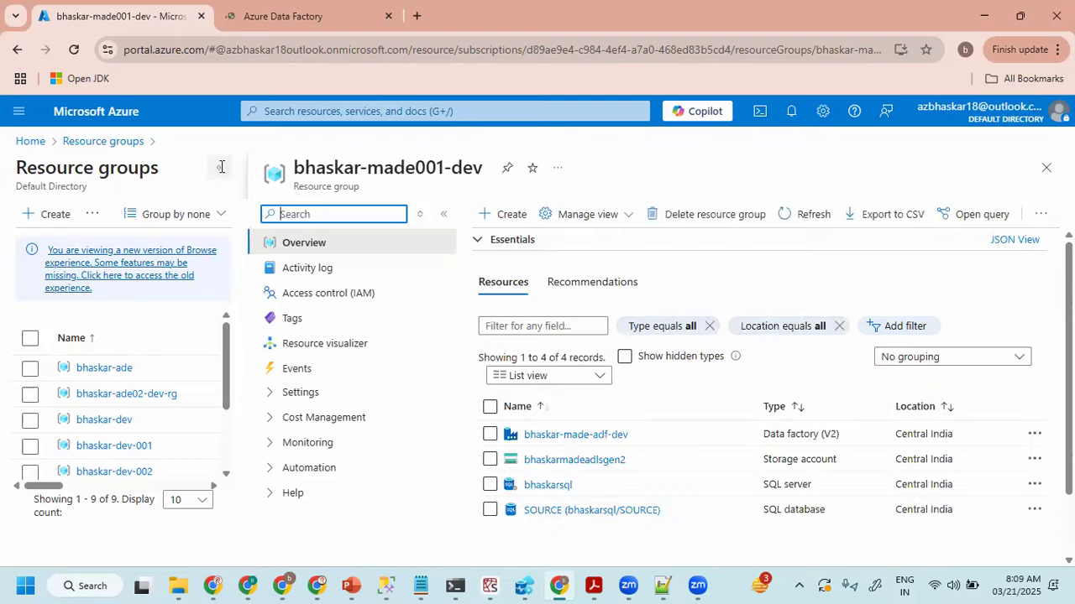
{"action": "left_click", "coordinate": [219, 167]}
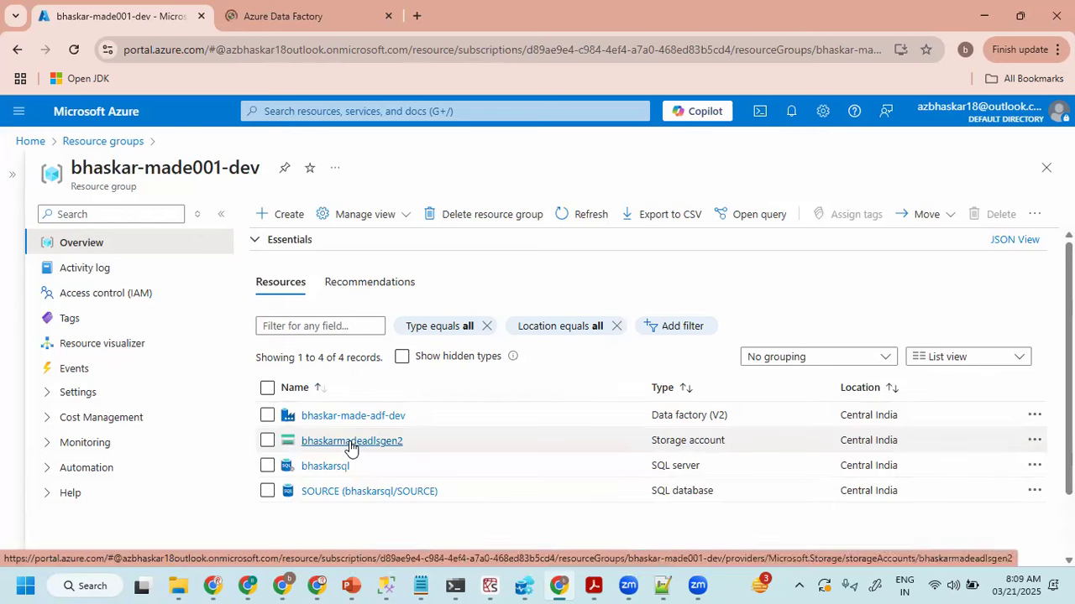
- Duplicate the browser tab showing the bhaskar-made001-dev resource group and check both portal tabs
{"action": "right_click", "coordinate": [152, 17]}
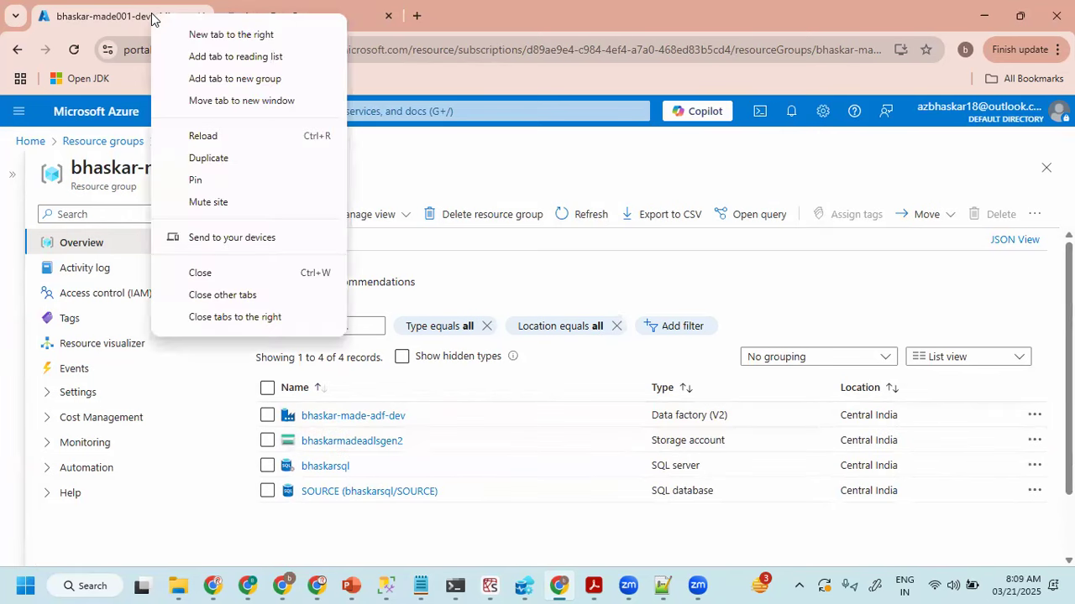
{"action": "left_click", "coordinate": [216, 163]}
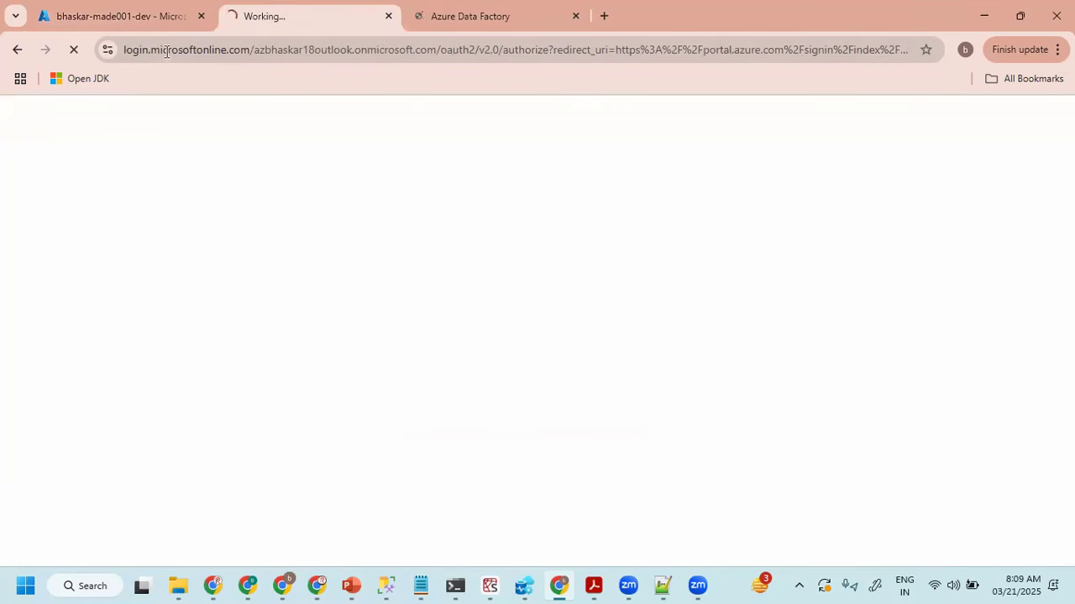
{"action": "left_click", "coordinate": [168, 23]}
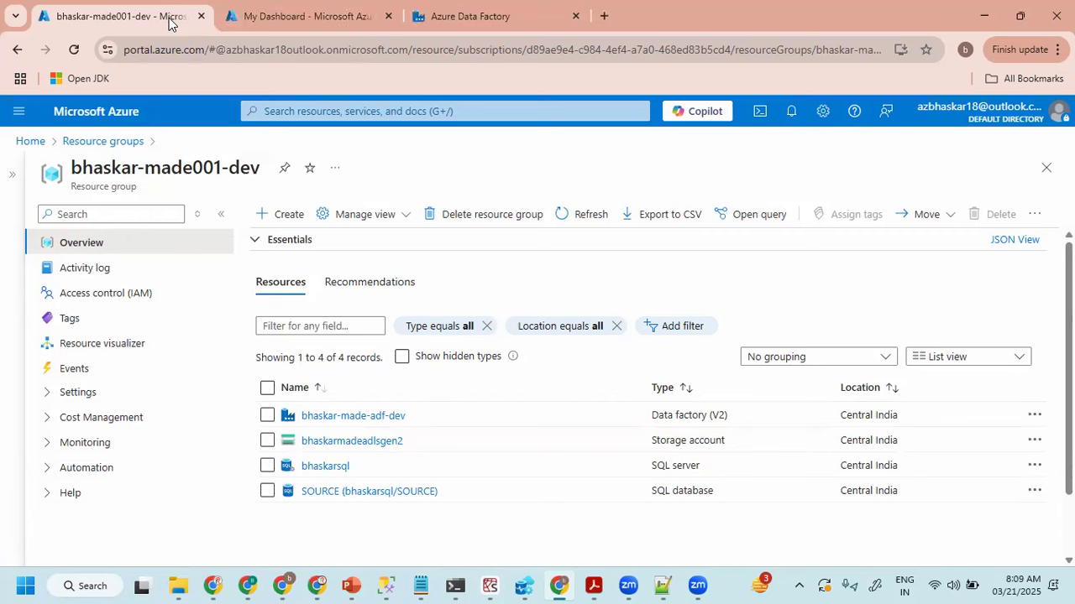
{"action": "left_click", "coordinate": [367, 8]}
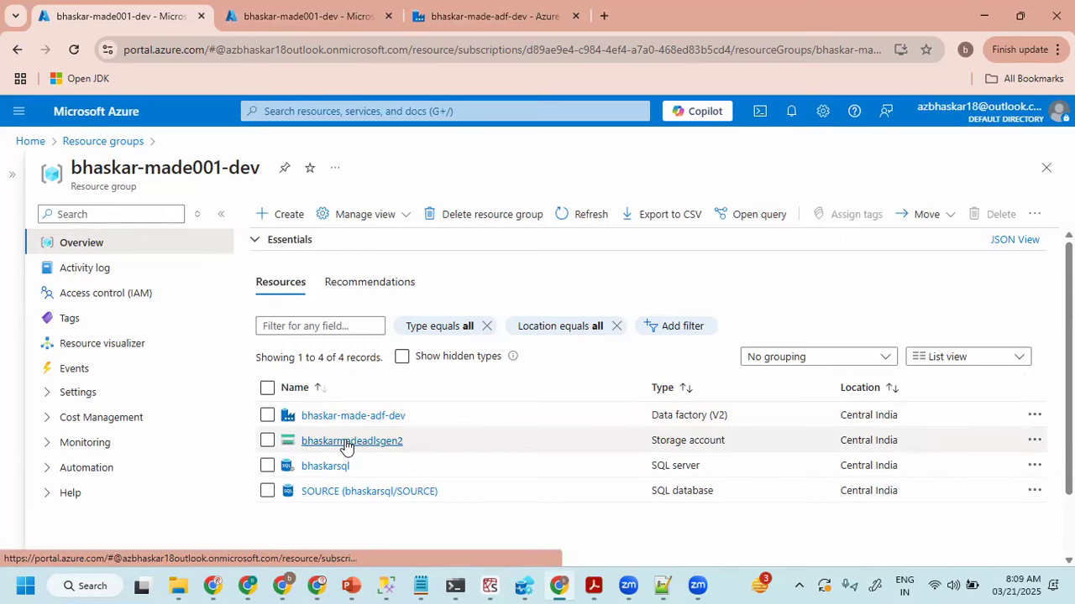
- Open the containers list of the bhaskarmadeadlsgen2 storage account
{"action": "left_click", "coordinate": [346, 442]}
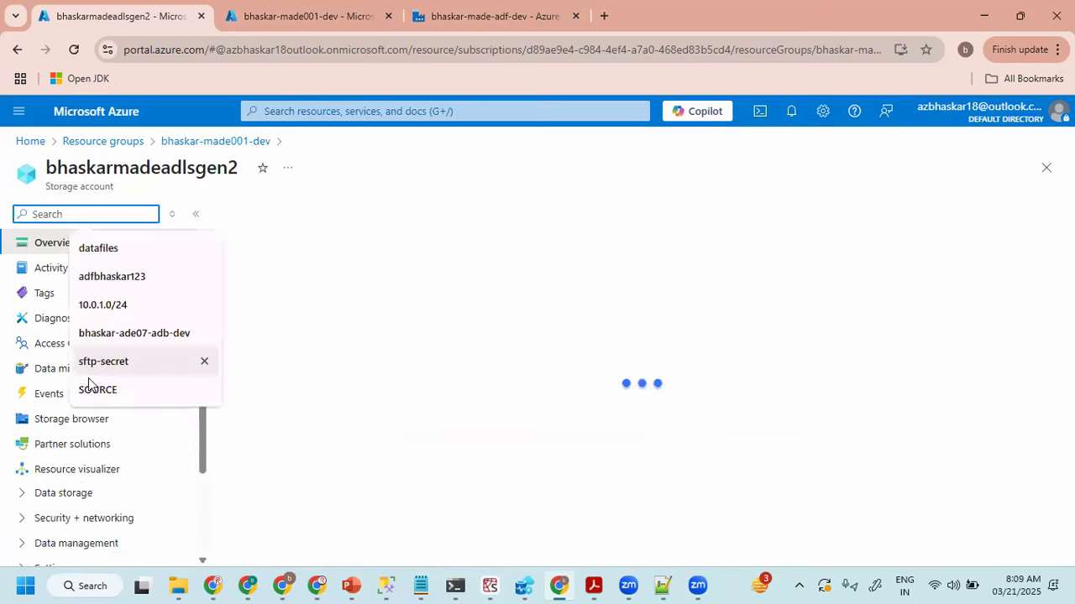
{"action": "left_click", "coordinate": [43, 497]}
{"action": "left_click", "coordinate": [64, 521]}
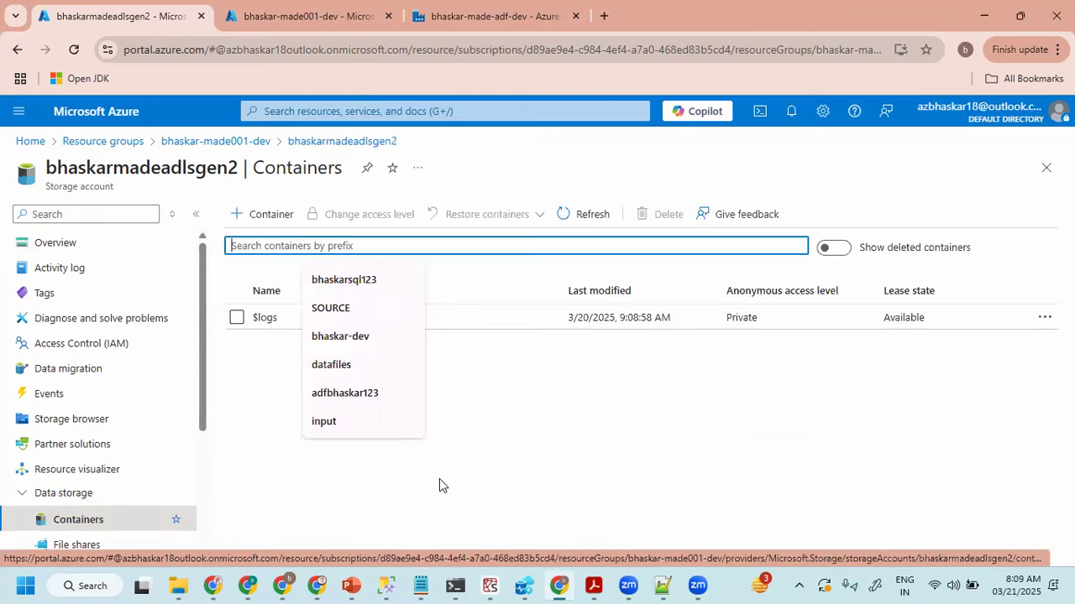
{"action": "left_click", "coordinate": [499, 452]}
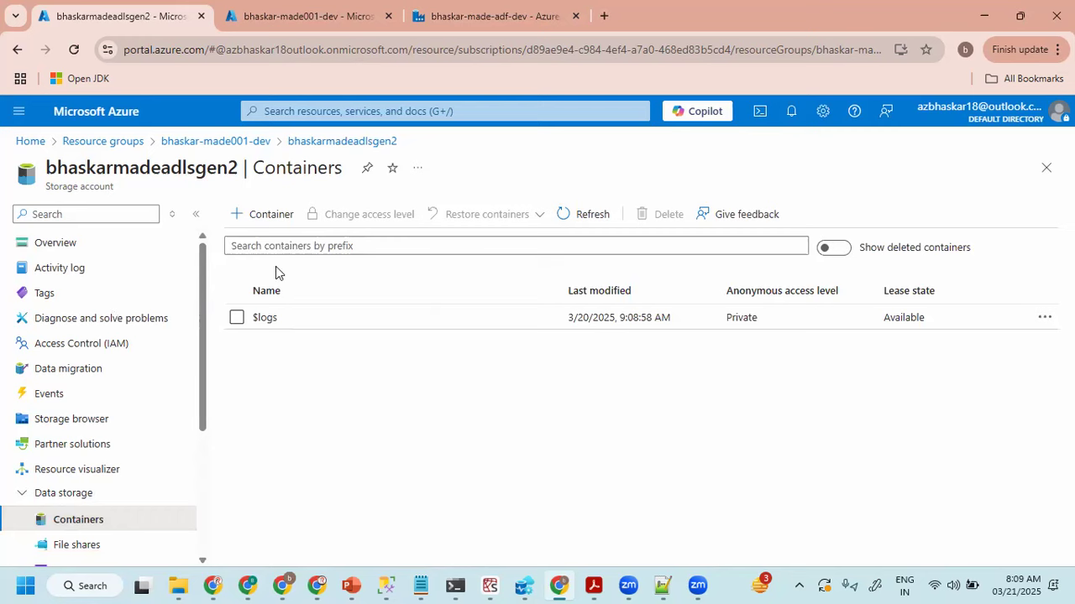
- Start a new container in the bhaskarmadeadlsgen2 storage account and name it datafiles
{"action": "double_click", "coordinate": [121, 163]}
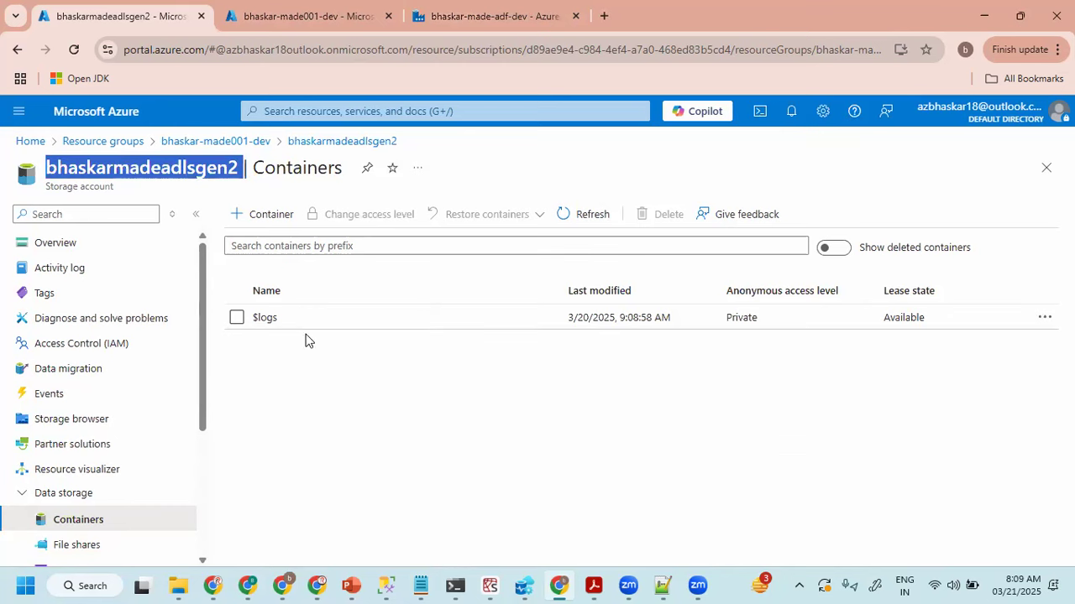
{"action": "left_click", "coordinate": [306, 371]}
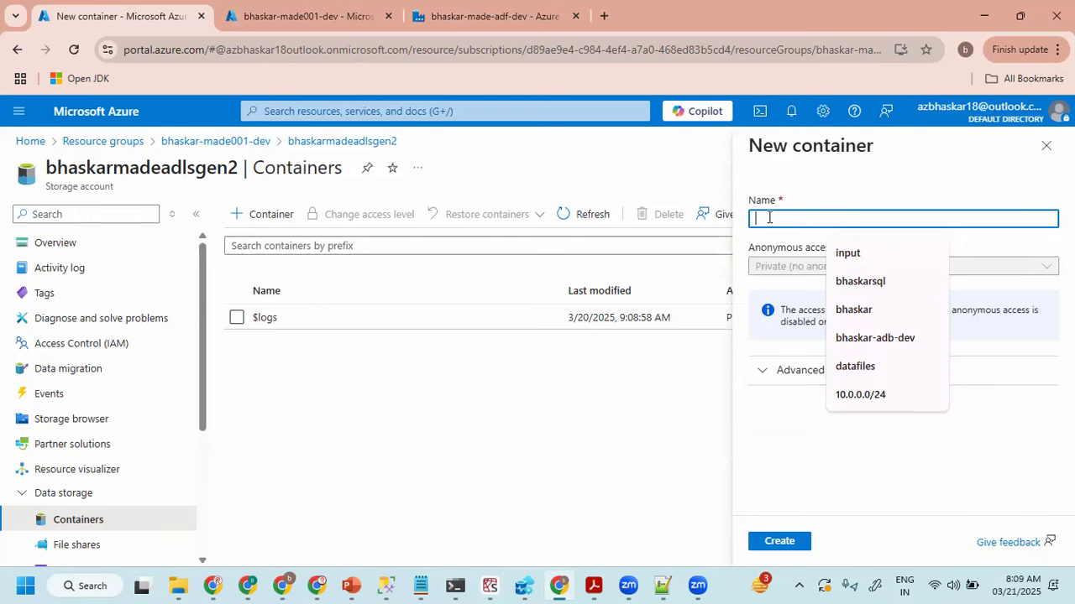
{"action": "type", "text": "dataf"}
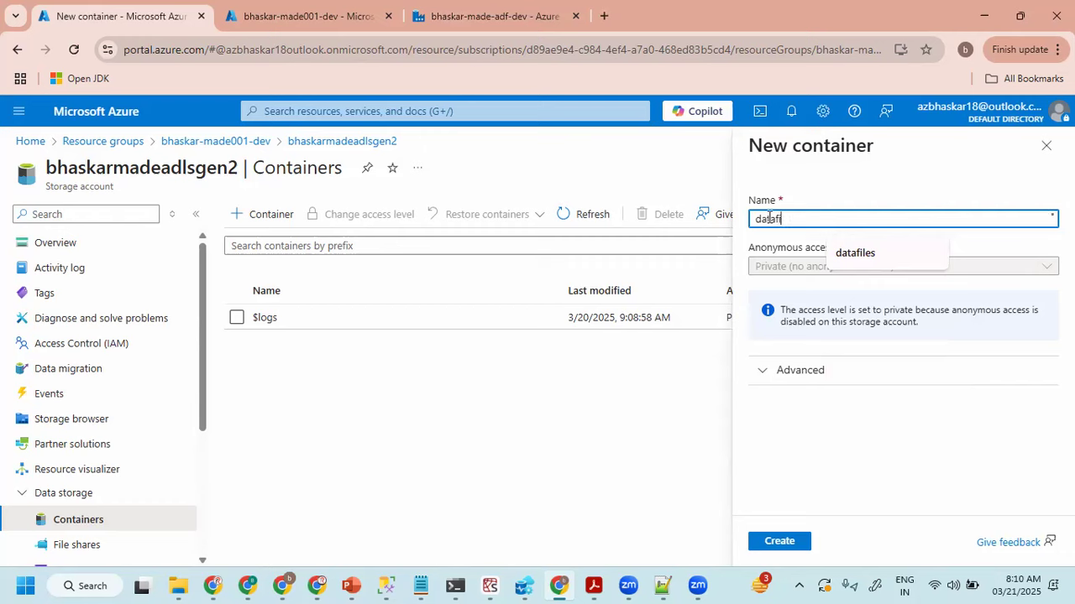
{"action": "type", "text": "iles"}
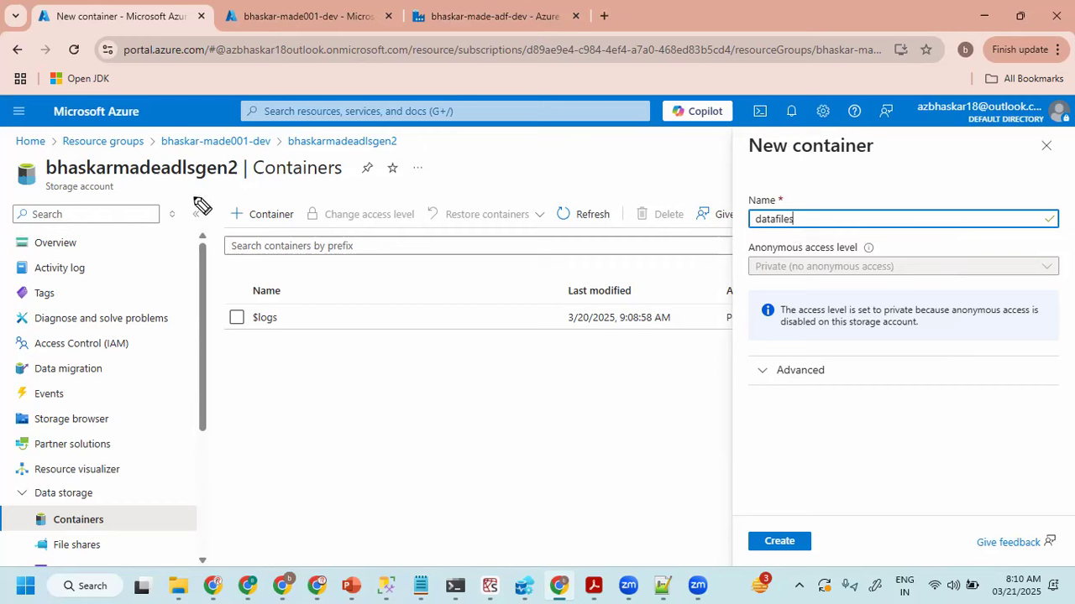
- Handwrite the layer names landing, bronze, silver and gold on screen, circle the container name, and clear the ink
{"action": "left_click_drag", "start_coordinate": [194, 183], "coordinate": [199, 210]}
{"action": "mouse_move", "coordinate": [208, 193]}
{"action": "left_mouse_down"}
{"action": "mouse_move", "coordinate": [235, 200]}
{"action": "mouse_move", "coordinate": [277, 187]}
{"action": "mouse_move", "coordinate": [279, 220]}
{"action": "left_mouse_up"}
{"action": "mouse_move", "coordinate": [201, 240]}
{"action": "left_mouse_down"}
{"action": "mouse_move", "coordinate": [212, 253]}
{"action": "mouse_move", "coordinate": [242, 257]}
{"action": "mouse_move", "coordinate": [231, 248]}
{"action": "mouse_move", "coordinate": [309, 242]}
{"action": "left_mouse_up"}
{"action": "mouse_move", "coordinate": [224, 289]}
{"action": "left_mouse_down"}
{"action": "mouse_move", "coordinate": [256, 270]}
{"action": "mouse_move", "coordinate": [277, 285]}
{"action": "mouse_move", "coordinate": [289, 280]}
{"action": "left_mouse_up"}
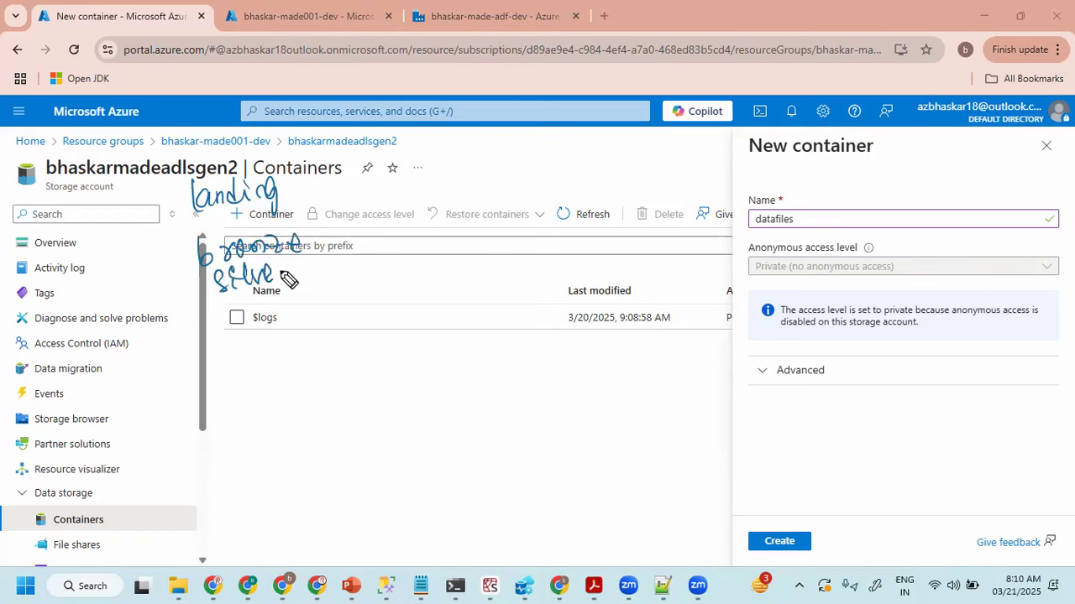
{"action": "mouse_move", "coordinate": [243, 319]}
{"action": "left_mouse_down"}
{"action": "mouse_move", "coordinate": [291, 325]}
{"action": "mouse_move", "coordinate": [287, 316]}
{"action": "left_mouse_up"}
{"action": "mouse_move", "coordinate": [336, 155]}
{"action": "left_mouse_down"}
{"action": "mouse_move", "coordinate": [370, 225]}
{"action": "mouse_move", "coordinate": [337, 334]}
{"action": "left_mouse_up"}
{"action": "left_click_drag", "start_coordinate": [165, 426], "coordinate": [180, 420]}
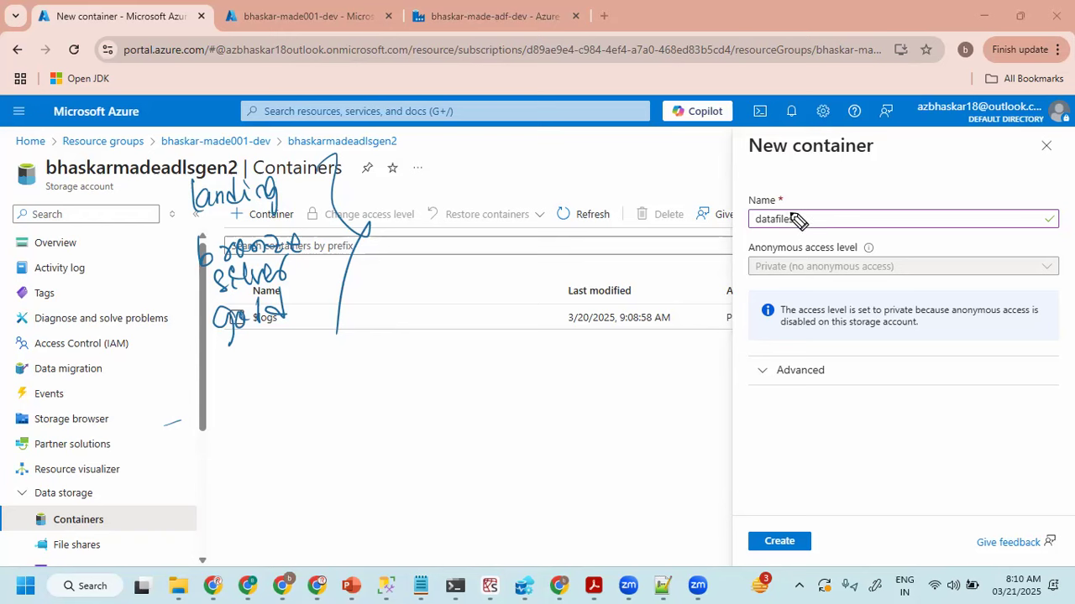
{"action": "left_click_drag", "start_coordinate": [797, 214], "coordinate": [729, 204]}
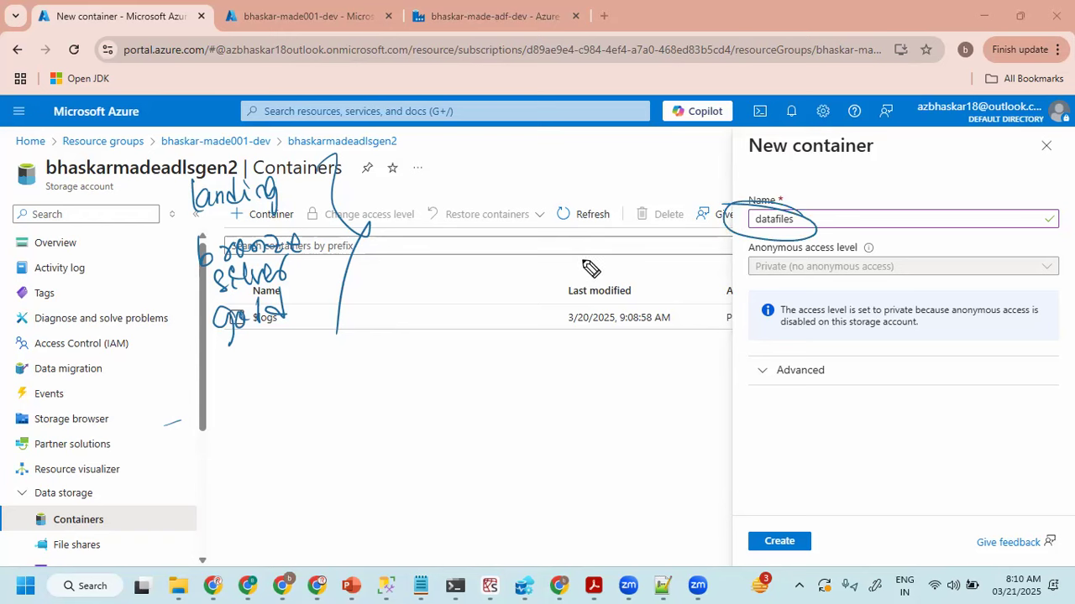
{"action": "key", "text": "e"}
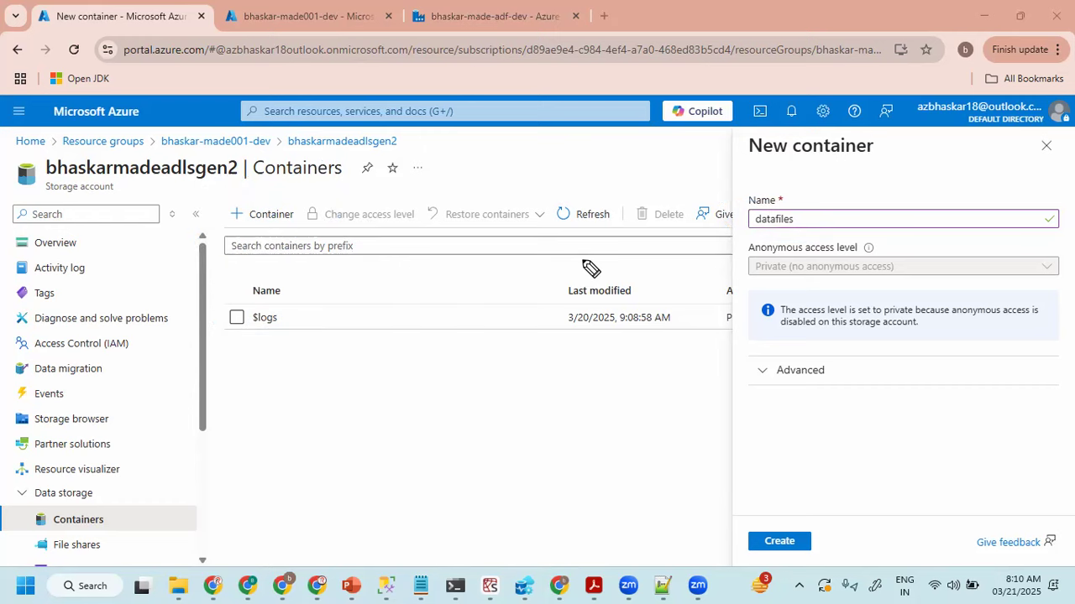
- Create the datafiles container with the entered settings
{"action": "left_click", "coordinate": [779, 542]}
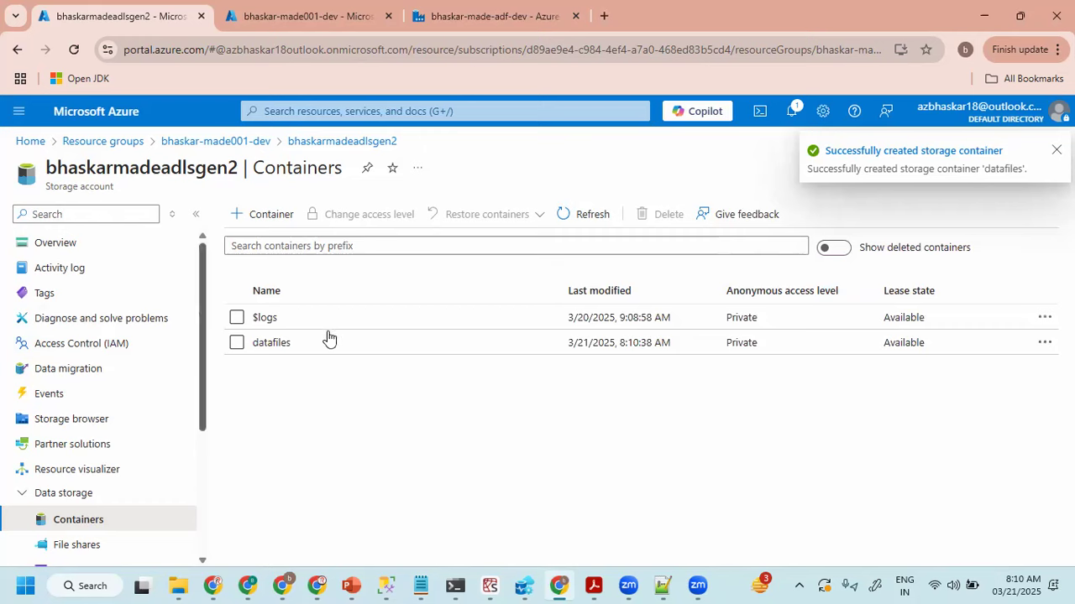
- Open the datafiles container and highlight its location name
{"action": "left_click", "coordinate": [273, 343]}
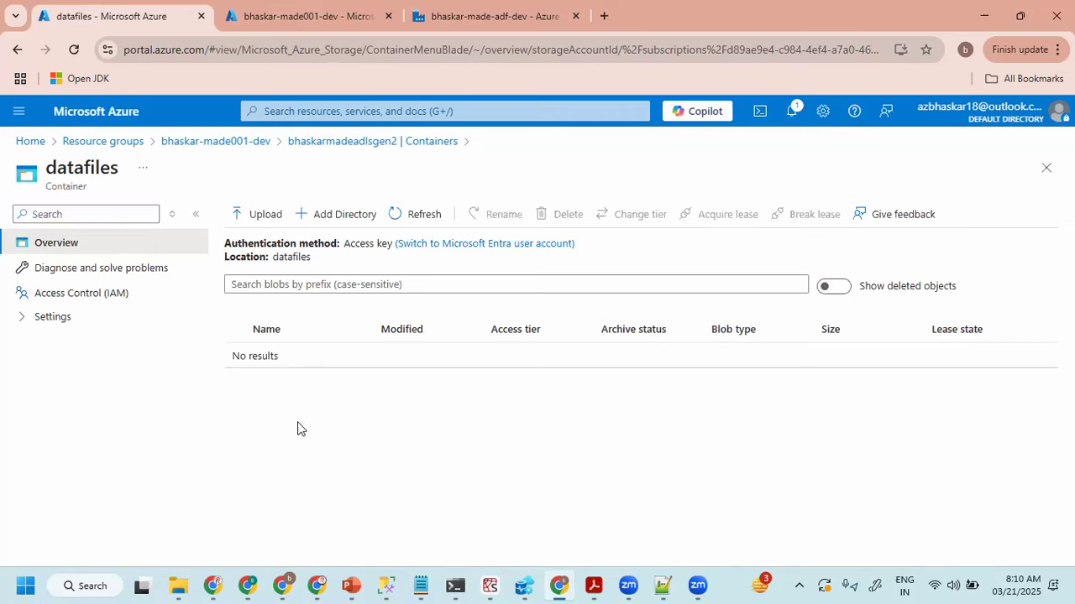
{"action": "double_click", "coordinate": [287, 256]}
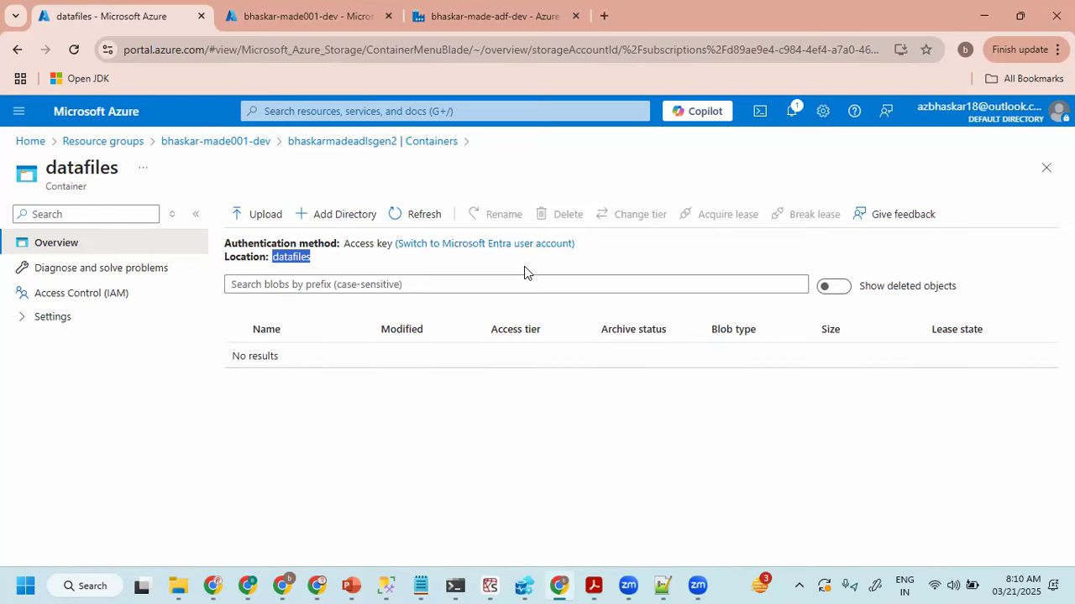
- Circle the datafiles location in screen ink, handwrite Root Directory beside it, and add a closing brace
{"action": "key", "text": "ctrl+p"}
{"action": "mouse_move", "coordinate": [266, 261]}
{"action": "left_mouse_down"}
{"action": "mouse_move", "coordinate": [330, 259]}
{"action": "mouse_move", "coordinate": [360, 284]}
{"action": "mouse_move", "coordinate": [367, 260]}
{"action": "mouse_move", "coordinate": [402, 261]}
{"action": "mouse_move", "coordinate": [424, 269]}
{"action": "mouse_move", "coordinate": [387, 295]}
{"action": "mouse_move", "coordinate": [409, 302]}
{"action": "mouse_move", "coordinate": [472, 279]}
{"action": "mouse_move", "coordinate": [511, 278]}
{"action": "mouse_move", "coordinate": [515, 291]}
{"action": "left_mouse_up"}
{"action": "left_click_drag", "start_coordinate": [557, 223], "coordinate": [588, 286]}
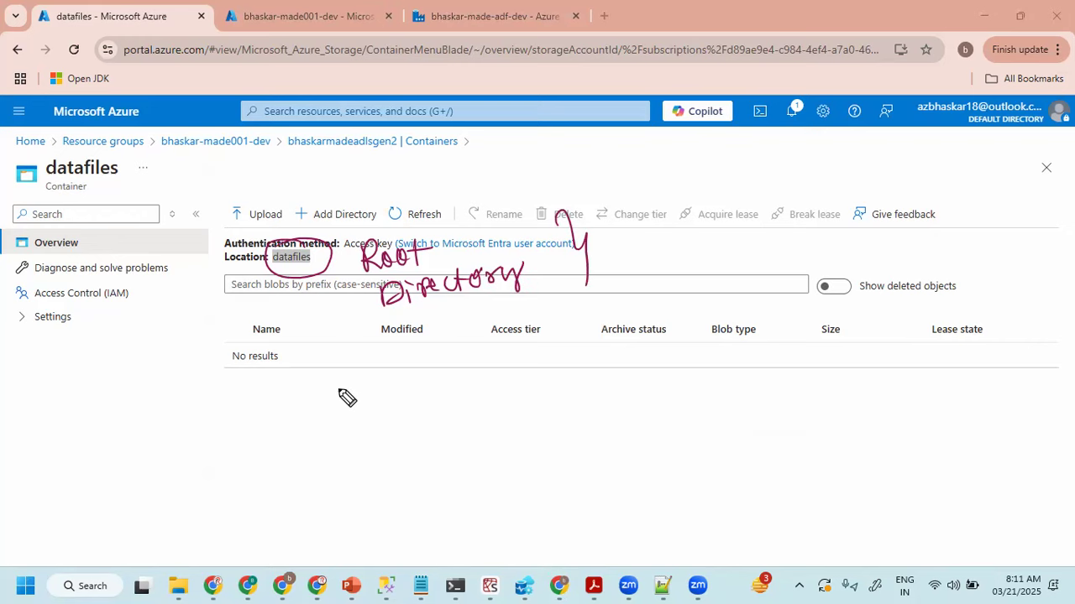
- Handwrite ADF in the empty area below the blob list, underline it twice, and circle it
{"action": "left_click_drag", "start_coordinate": [438, 436], "coordinate": [472, 434]}
{"action": "mouse_move", "coordinate": [447, 416]}
{"action": "left_mouse_down"}
{"action": "mouse_move", "coordinate": [510, 413]}
{"action": "mouse_move", "coordinate": [518, 427]}
{"action": "mouse_move", "coordinate": [541, 413]}
{"action": "left_mouse_up"}
{"action": "left_click_drag", "start_coordinate": [467, 443], "coordinate": [530, 434]}
{"action": "mouse_move", "coordinate": [561, 394]}
{"action": "left_mouse_down"}
{"action": "mouse_move", "coordinate": [398, 452]}
{"action": "mouse_move", "coordinate": [496, 378]}
{"action": "left_mouse_up"}
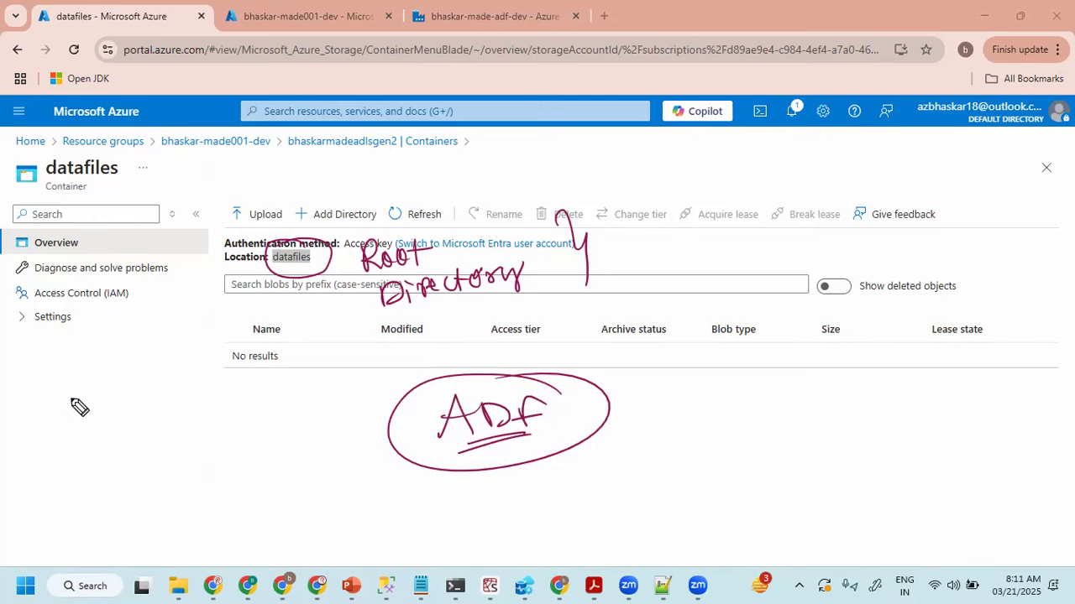
- Sketch a SOURCE database cylinder connected through an oval to an ADLS box labelled datafiles
{"action": "mouse_move", "coordinate": [103, 388]}
{"action": "left_mouse_down"}
{"action": "mouse_move", "coordinate": [108, 419]}
{"action": "mouse_move", "coordinate": [68, 462]}
{"action": "mouse_move", "coordinate": [77, 451]}
{"action": "mouse_move", "coordinate": [106, 456]}
{"action": "left_mouse_up"}
{"action": "mouse_move", "coordinate": [114, 439]}
{"action": "left_mouse_down"}
{"action": "mouse_move", "coordinate": [113, 455]}
{"action": "mouse_move", "coordinate": [127, 437]}
{"action": "left_mouse_up"}
{"action": "left_click_drag", "start_coordinate": [113, 455], "coordinate": [129, 446]}
{"action": "mouse_move", "coordinate": [300, 346]}
{"action": "left_mouse_down"}
{"action": "mouse_move", "coordinate": [302, 404]}
{"action": "mouse_move", "coordinate": [346, 408]}
{"action": "left_mouse_up"}
{"action": "mouse_move", "coordinate": [298, 462]}
{"action": "left_mouse_down"}
{"action": "mouse_move", "coordinate": [313, 437]}
{"action": "mouse_move", "coordinate": [346, 459]}
{"action": "left_mouse_up"}
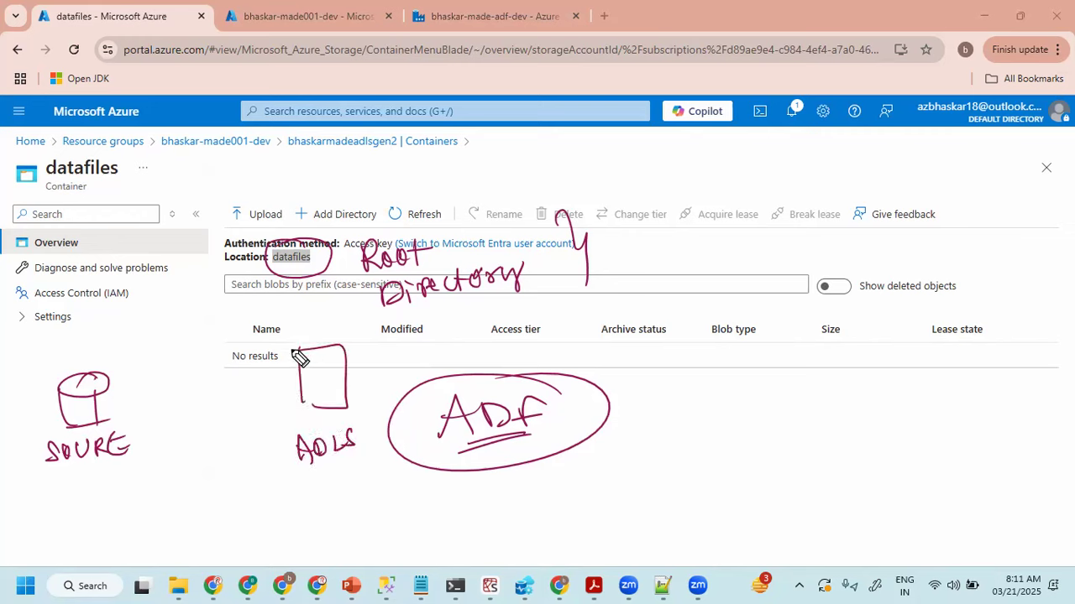
{"action": "left_click_drag", "start_coordinate": [305, 363], "coordinate": [356, 359]}
{"action": "mouse_move", "coordinate": [183, 376]}
{"action": "left_mouse_down"}
{"action": "mouse_move", "coordinate": [210, 401]}
{"action": "mouse_move", "coordinate": [186, 376]}
{"action": "left_mouse_up"}
{"action": "left_click_drag", "start_coordinate": [92, 403], "coordinate": [283, 387]}
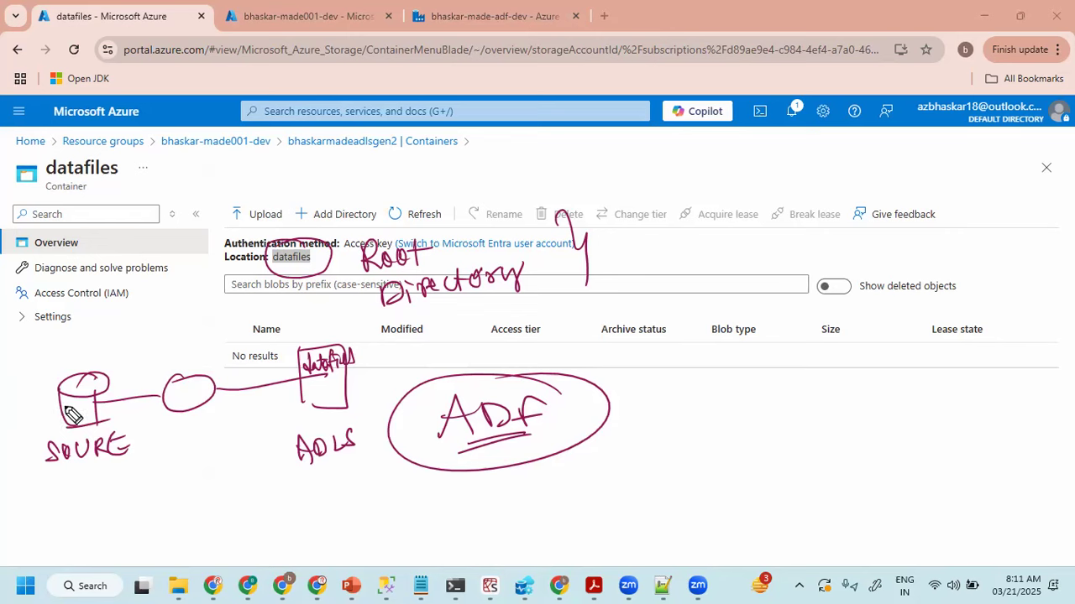
- Draw a blue arrow upward from the connecting oval and handwrite Copy Activity above it
{"action": "mouse_move", "coordinate": [180, 369]}
{"action": "left_mouse_down"}
{"action": "mouse_move", "coordinate": [178, 333]}
{"action": "mouse_move", "coordinate": [194, 352]}
{"action": "left_mouse_up"}
{"action": "mouse_move", "coordinate": [117, 304]}
{"action": "left_mouse_down"}
{"action": "mouse_move", "coordinate": [119, 323]}
{"action": "mouse_move", "coordinate": [147, 309]}
{"action": "mouse_move", "coordinate": [140, 340]}
{"action": "mouse_move", "coordinate": [153, 337]}
{"action": "left_mouse_up"}
{"action": "mouse_move", "coordinate": [157, 316]}
{"action": "left_mouse_down"}
{"action": "mouse_move", "coordinate": [157, 336]}
{"action": "mouse_move", "coordinate": [162, 321]}
{"action": "left_mouse_up"}
{"action": "mouse_move", "coordinate": [163, 322]}
{"action": "left_mouse_down"}
{"action": "mouse_move", "coordinate": [164, 333]}
{"action": "mouse_move", "coordinate": [175, 316]}
{"action": "left_mouse_up"}
{"action": "left_click_drag", "start_coordinate": [176, 314], "coordinate": [180, 329]}
{"action": "left_click_drag", "start_coordinate": [173, 311], "coordinate": [193, 319]}
{"action": "left_click_drag", "start_coordinate": [200, 297], "coordinate": [189, 337]}
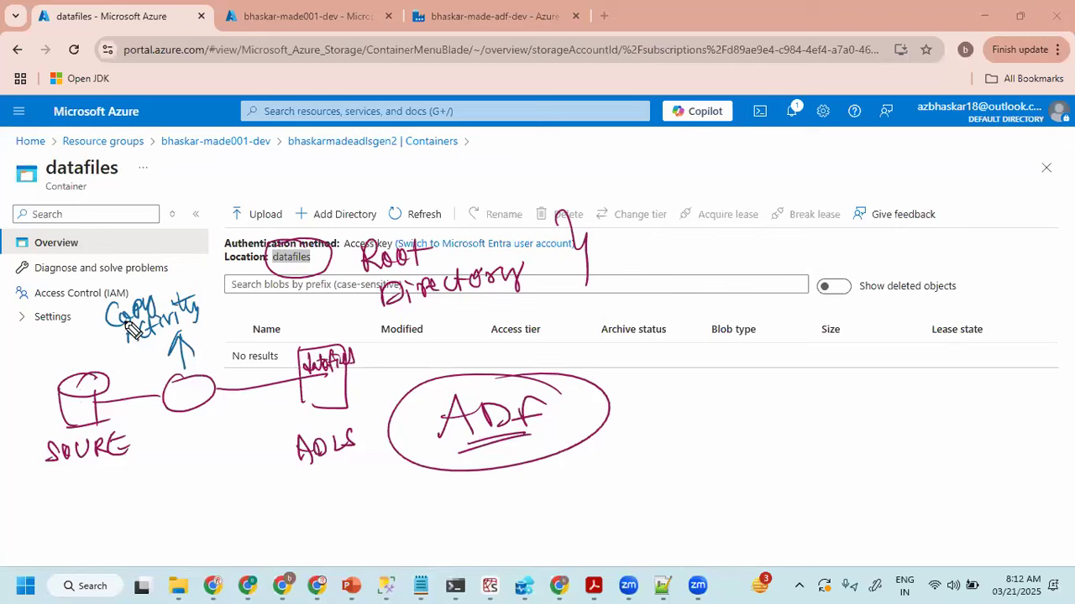
- Handwrite Data Discovery in blue across the container heading and underline it twice
{"action": "mouse_move", "coordinate": [152, 172]}
{"action": "left_mouse_down"}
{"action": "mouse_move", "coordinate": [155, 196]}
{"action": "mouse_move", "coordinate": [208, 193]}
{"action": "mouse_move", "coordinate": [254, 168]}
{"action": "mouse_move", "coordinate": [265, 180]}
{"action": "left_mouse_up"}
{"action": "mouse_move", "coordinate": [272, 161]}
{"action": "left_mouse_down"}
{"action": "mouse_move", "coordinate": [267, 178]}
{"action": "mouse_move", "coordinate": [290, 177]}
{"action": "left_mouse_up"}
{"action": "left_click_drag", "start_coordinate": [295, 167], "coordinate": [344, 165]}
{"action": "left_click_drag", "start_coordinate": [146, 213], "coordinate": [319, 183]}
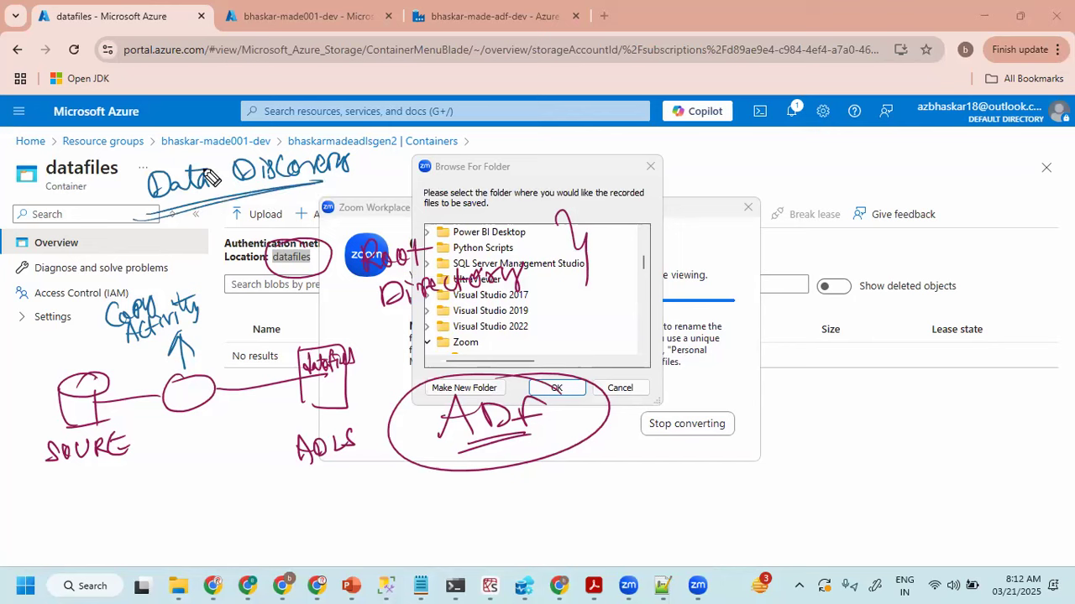
- Draw data lines beside the source, label the oval ADF, and handwrite SQL Server and Oracle beneath SOURCE
{"action": "left_click_drag", "start_coordinate": [15, 361], "coordinate": [42, 369]}
{"action": "mouse_move", "coordinate": [18, 383]}
{"action": "left_mouse_down"}
{"action": "mouse_move", "coordinate": [44, 379]}
{"action": "mouse_move", "coordinate": [38, 408]}
{"action": "left_mouse_up"}
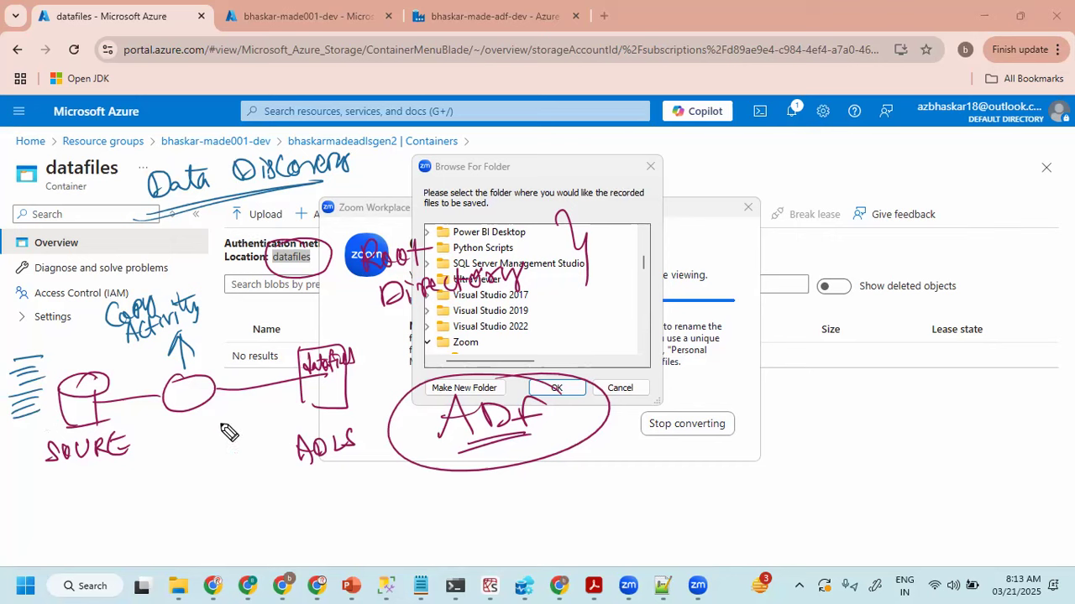
{"action": "mouse_move", "coordinate": [176, 401]}
{"action": "left_mouse_down"}
{"action": "mouse_move", "coordinate": [225, 393]}
{"action": "mouse_move", "coordinate": [215, 393]}
{"action": "left_mouse_up"}
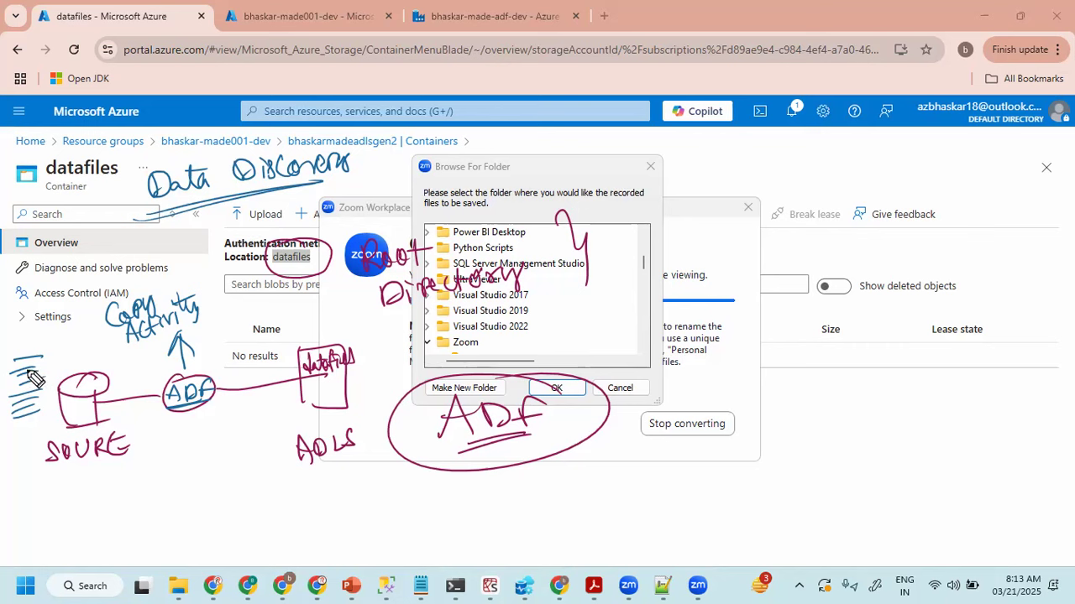
{"action": "mouse_move", "coordinate": [60, 484]}
{"action": "left_mouse_down"}
{"action": "mouse_move", "coordinate": [124, 484]}
{"action": "mouse_move", "coordinate": [117, 474]}
{"action": "left_mouse_up"}
{"action": "mouse_move", "coordinate": [73, 533]}
{"action": "left_mouse_down"}
{"action": "mouse_move", "coordinate": [53, 545]}
{"action": "mouse_move", "coordinate": [107, 531]}
{"action": "mouse_move", "coordinate": [110, 544]}
{"action": "left_mouse_up"}
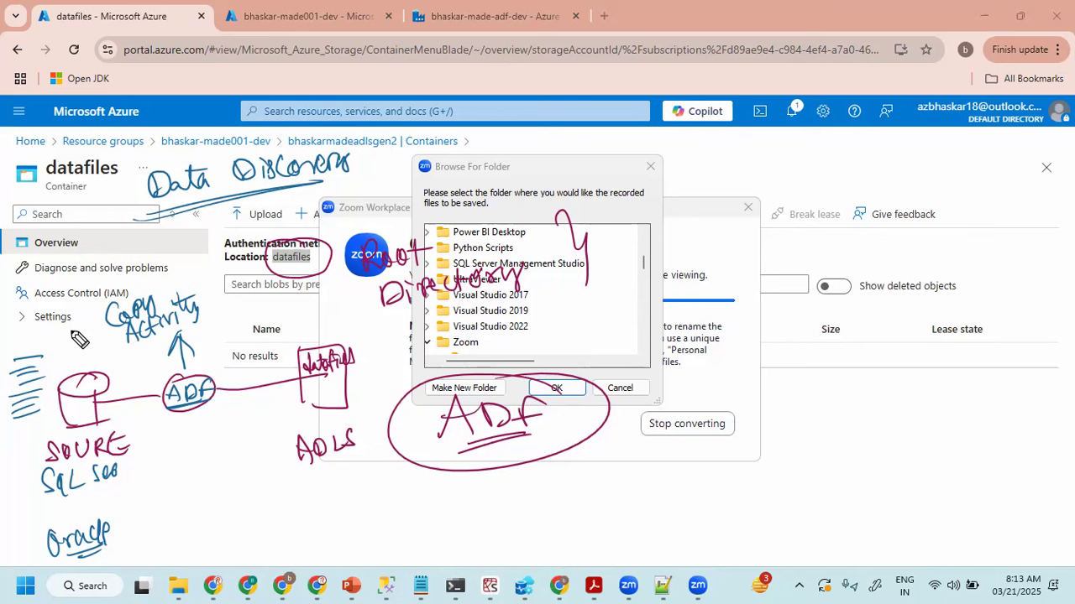
- Handwrite the tool names SSMS and Azure Data Studio in blue and circle them together
{"action": "mouse_move", "coordinate": [787, 420]}
{"action": "left_mouse_down"}
{"action": "mouse_move", "coordinate": [768, 445]}
{"action": "mouse_move", "coordinate": [841, 425]}
{"action": "mouse_move", "coordinate": [850, 441]}
{"action": "left_mouse_up"}
{"action": "left_click_drag", "start_coordinate": [784, 460], "coordinate": [856, 451]}
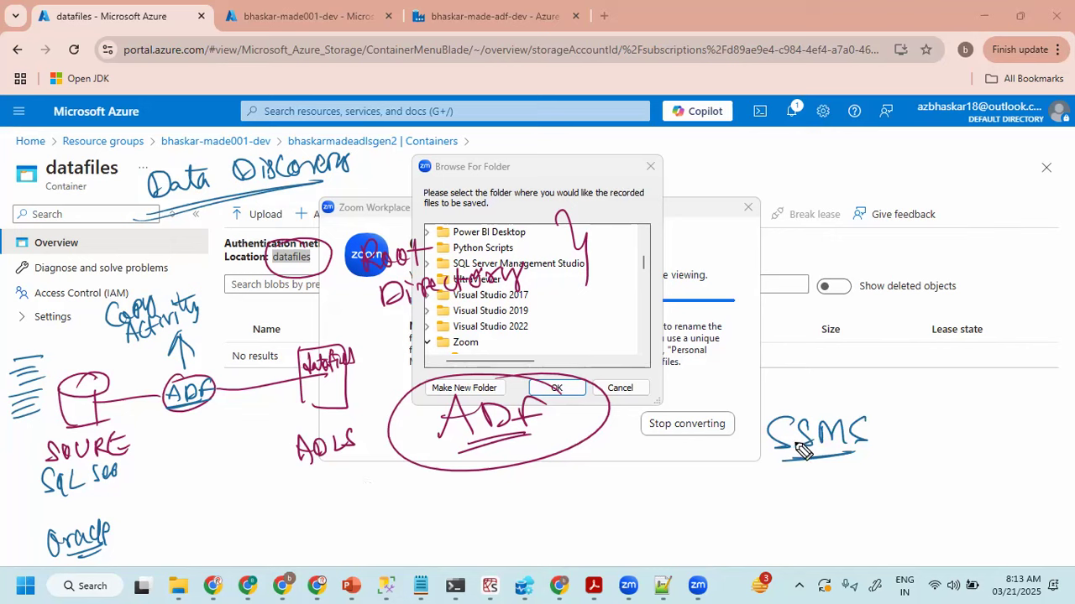
{"action": "mouse_move", "coordinate": [779, 503]}
{"action": "left_mouse_down"}
{"action": "mouse_move", "coordinate": [928, 497]}
{"action": "mouse_move", "coordinate": [957, 486]}
{"action": "mouse_move", "coordinate": [983, 498]}
{"action": "mouse_move", "coordinate": [1026, 481]}
{"action": "left_mouse_up"}
{"action": "mouse_move", "coordinate": [1004, 413]}
{"action": "left_mouse_down"}
{"action": "mouse_move", "coordinate": [816, 383]}
{"action": "mouse_move", "coordinate": [1008, 422]}
{"action": "mouse_move", "coordinate": [901, 374]}
{"action": "left_mouse_up"}
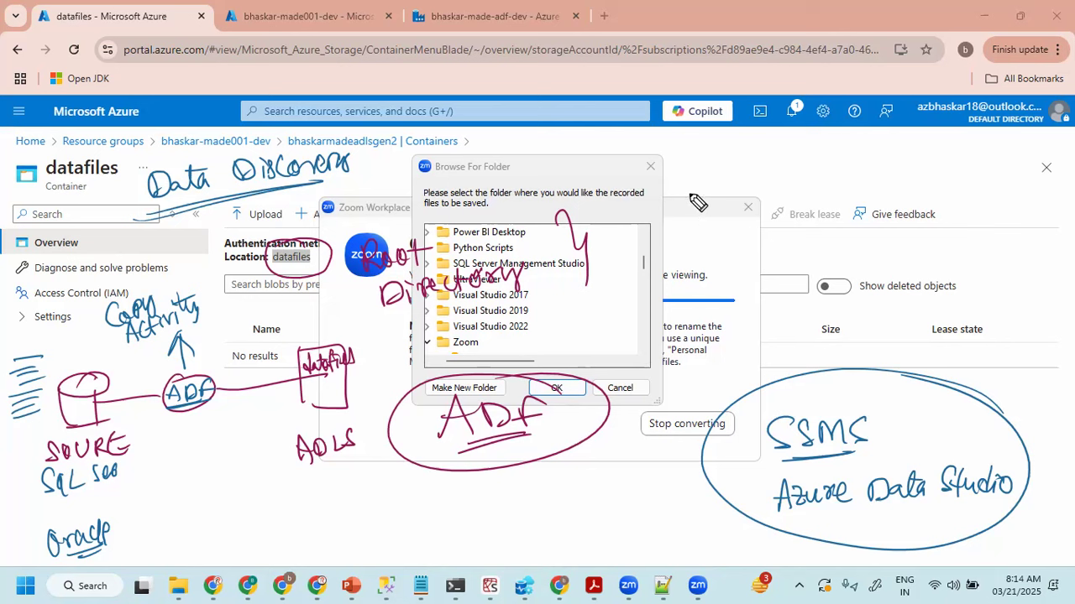
- Handwrite the tool names SQL Developer and Toad in blue and underline both
{"action": "mouse_move", "coordinate": [712, 166]}
{"action": "left_mouse_down"}
{"action": "mouse_move", "coordinate": [693, 190]}
{"action": "mouse_move", "coordinate": [742, 196]}
{"action": "mouse_move", "coordinate": [946, 175]}
{"action": "left_mouse_up"}
{"action": "left_click_drag", "start_coordinate": [737, 213], "coordinate": [883, 181]}
{"action": "left_click_drag", "start_coordinate": [469, 89], "coordinate": [535, 69]}
{"action": "left_click_drag", "start_coordinate": [506, 77], "coordinate": [504, 117]}
{"action": "mouse_move", "coordinate": [504, 109]}
{"action": "left_mouse_down"}
{"action": "mouse_move", "coordinate": [535, 92]}
{"action": "mouse_move", "coordinate": [578, 91]}
{"action": "mouse_move", "coordinate": [502, 134]}
{"action": "mouse_move", "coordinate": [596, 111]}
{"action": "left_mouse_up"}
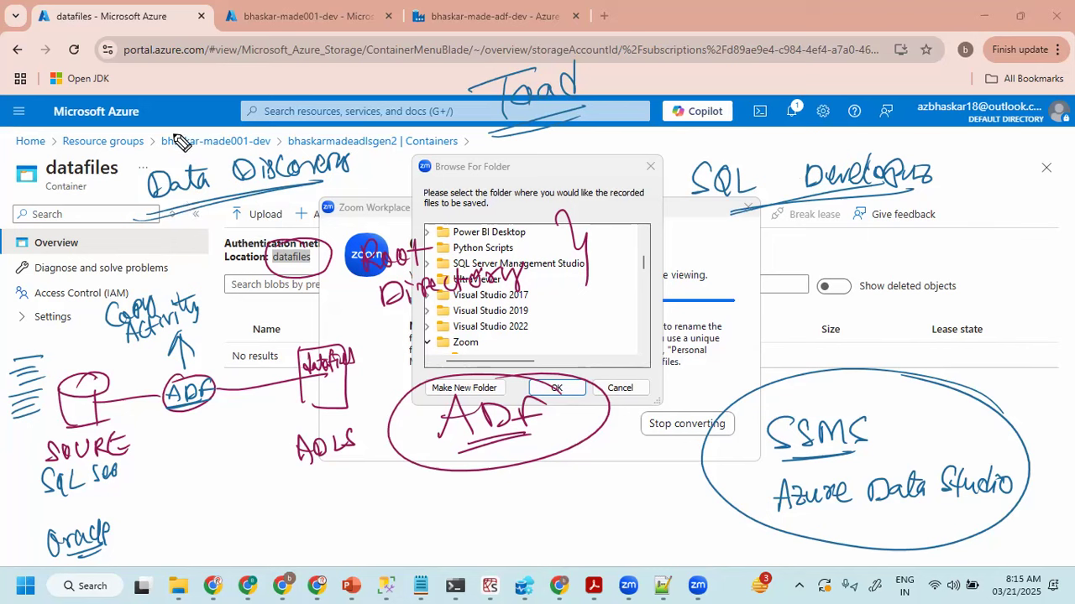
- Handwrite iPhone and Jio phone in red, underline both, and draw an arrow from iPhone to the word usage
{"action": "mouse_move", "coordinate": [158, 60]}
{"action": "left_mouse_down"}
{"action": "mouse_move", "coordinate": [175, 84]}
{"action": "mouse_move", "coordinate": [195, 74]}
{"action": "mouse_move", "coordinate": [203, 89]}
{"action": "mouse_move", "coordinate": [228, 77]}
{"action": "mouse_move", "coordinate": [245, 84]}
{"action": "left_mouse_up"}
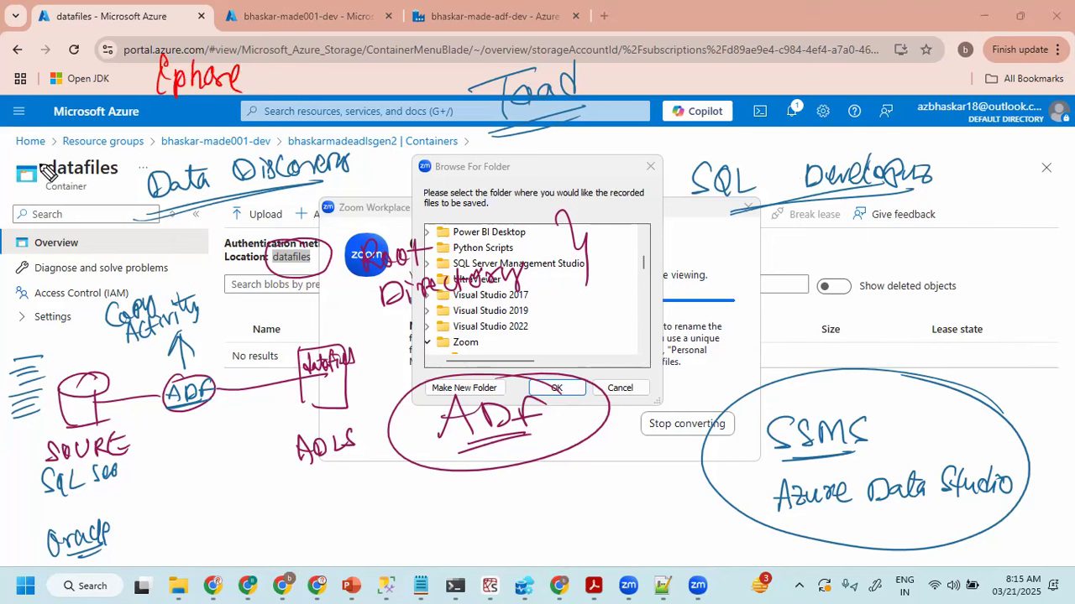
{"action": "mouse_move", "coordinate": [48, 156]}
{"action": "left_mouse_down"}
{"action": "mouse_move", "coordinate": [39, 174]}
{"action": "mouse_move", "coordinate": [104, 139]}
{"action": "mouse_move", "coordinate": [136, 140]}
{"action": "left_mouse_up"}
{"action": "left_click_drag", "start_coordinate": [38, 191], "coordinate": [117, 154]}
{"action": "left_click_drag", "start_coordinate": [44, 197], "coordinate": [94, 176]}
{"action": "left_click_drag", "start_coordinate": [152, 104], "coordinate": [220, 101]}
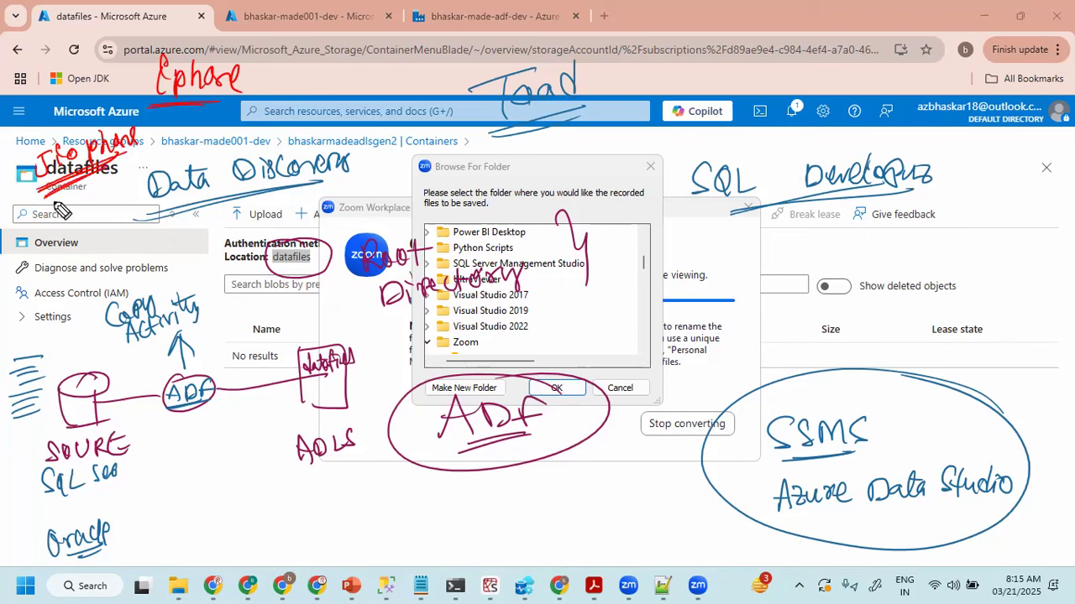
{"action": "left_click_drag", "start_coordinate": [248, 82], "coordinate": [300, 80]}
{"action": "mouse_move", "coordinate": [287, 63]}
{"action": "left_mouse_down"}
{"action": "mouse_move", "coordinate": [288, 82]}
{"action": "mouse_move", "coordinate": [382, 77]}
{"action": "left_mouse_up"}
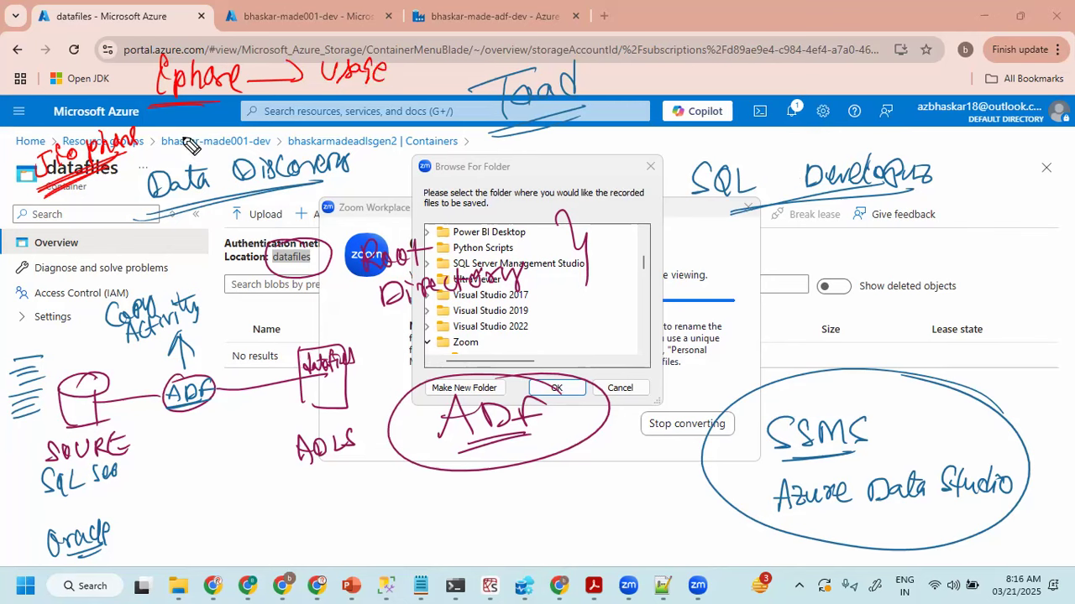
- Circle the Jio phone and iPhone labels in red and add a tick mark to Jio phone
{"action": "left_click_drag", "start_coordinate": [152, 145], "coordinate": [145, 135]}
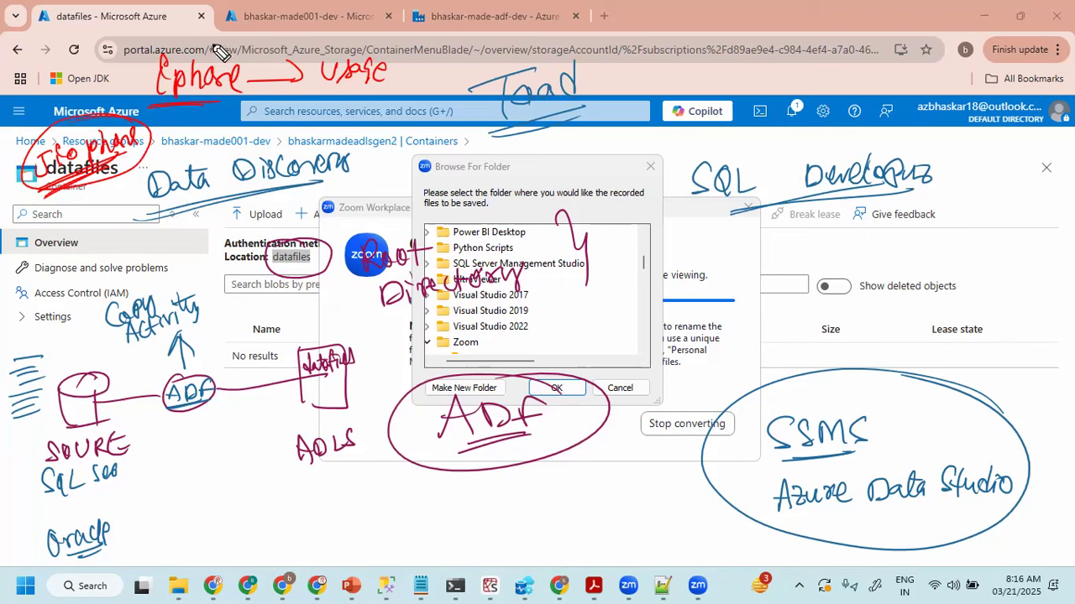
{"action": "mouse_move", "coordinate": [237, 55]}
{"action": "left_mouse_down"}
{"action": "mouse_move", "coordinate": [125, 94]}
{"action": "mouse_move", "coordinate": [239, 51]}
{"action": "left_mouse_up"}
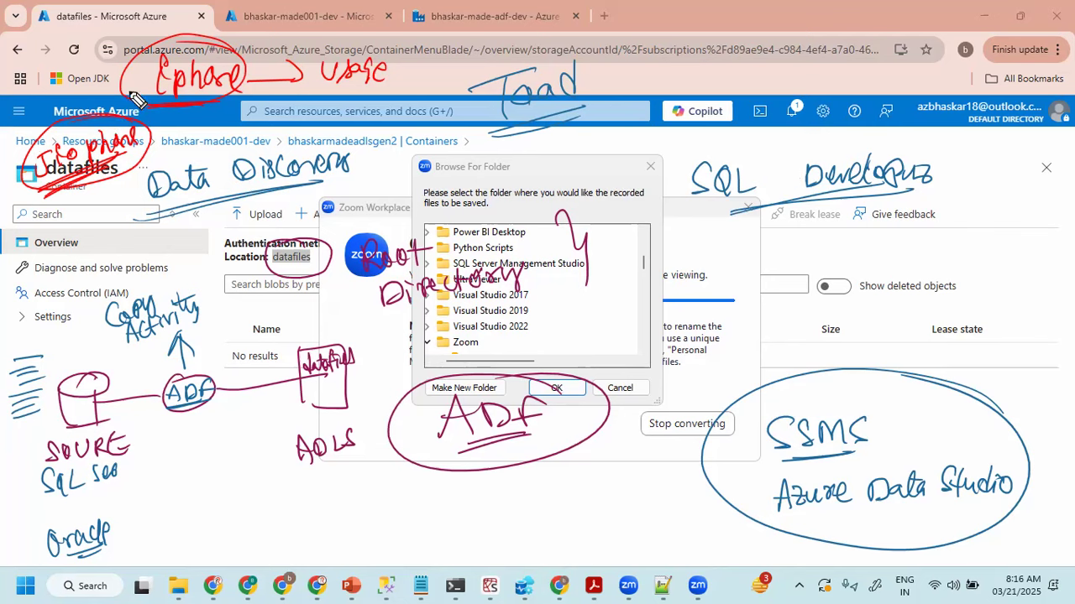
{"action": "mouse_move", "coordinate": [103, 133]}
{"action": "left_mouse_down"}
{"action": "mouse_move", "coordinate": [58, 130]}
{"action": "mouse_move", "coordinate": [164, 134]}
{"action": "mouse_move", "coordinate": [3, 204]}
{"action": "left_mouse_up"}
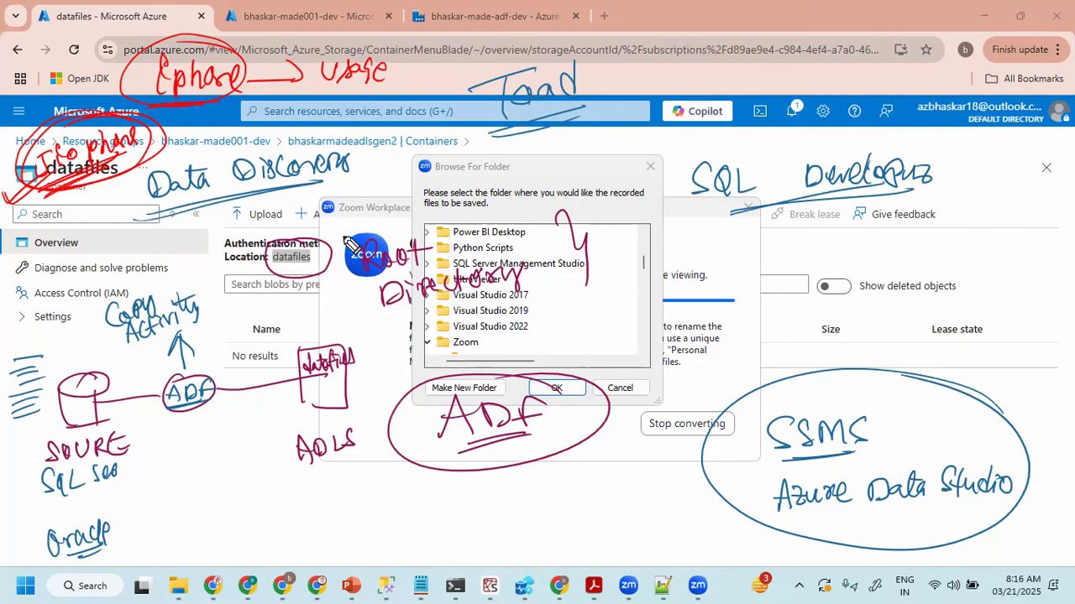
- Handwrite SQL in red, underline it, and clear all the ink from the screen
{"action": "mouse_move", "coordinate": [78, 243]}
{"action": "left_mouse_down"}
{"action": "mouse_move", "coordinate": [64, 284]}
{"action": "mouse_move", "coordinate": [51, 275]}
{"action": "left_mouse_up"}
{"action": "mouse_move", "coordinate": [87, 238]}
{"action": "left_mouse_down"}
{"action": "mouse_move", "coordinate": [91, 262]}
{"action": "mouse_move", "coordinate": [146, 240]}
{"action": "left_mouse_up"}
{"action": "left_click_drag", "start_coordinate": [39, 305], "coordinate": [133, 262]}
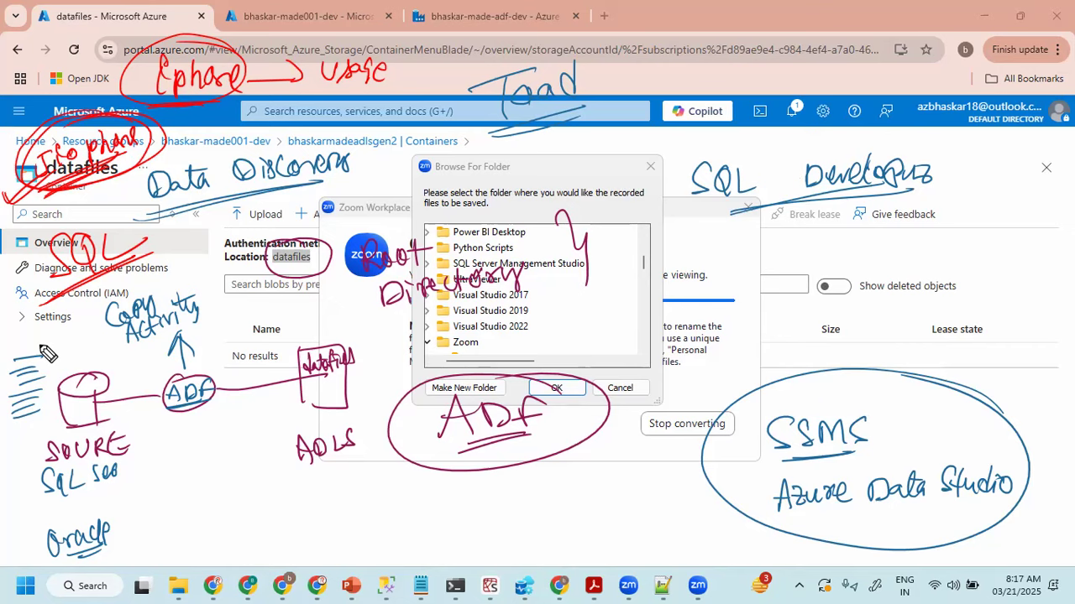
{"action": "key", "text": "e"}
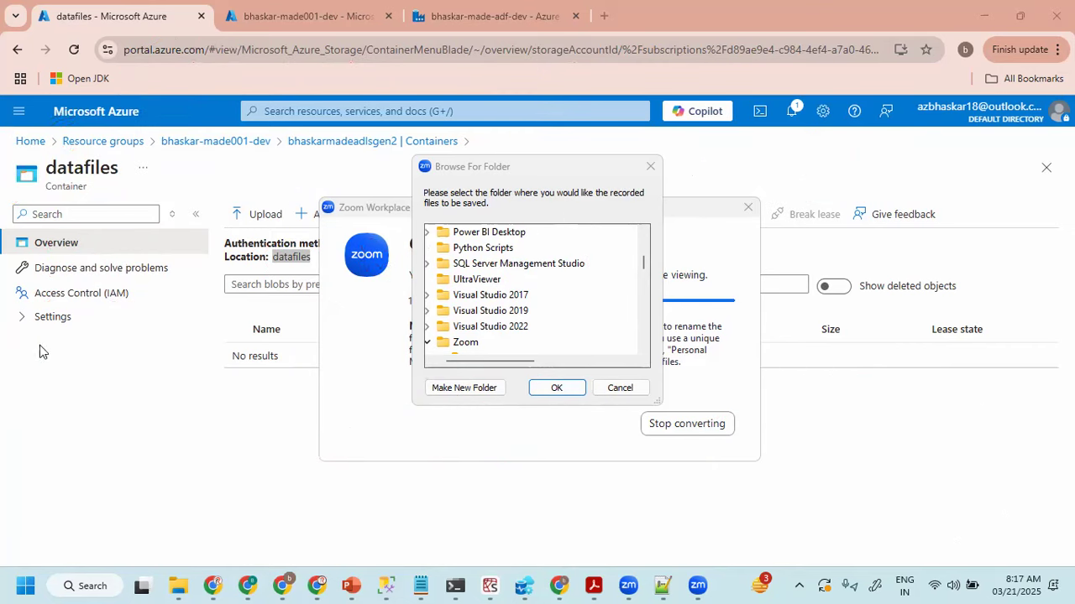
- Cancel the Zoom recording folder selection and switch to ADF Part -I.pdf in Adobe Acrobat
{"action": "left_click", "coordinate": [608, 391]}
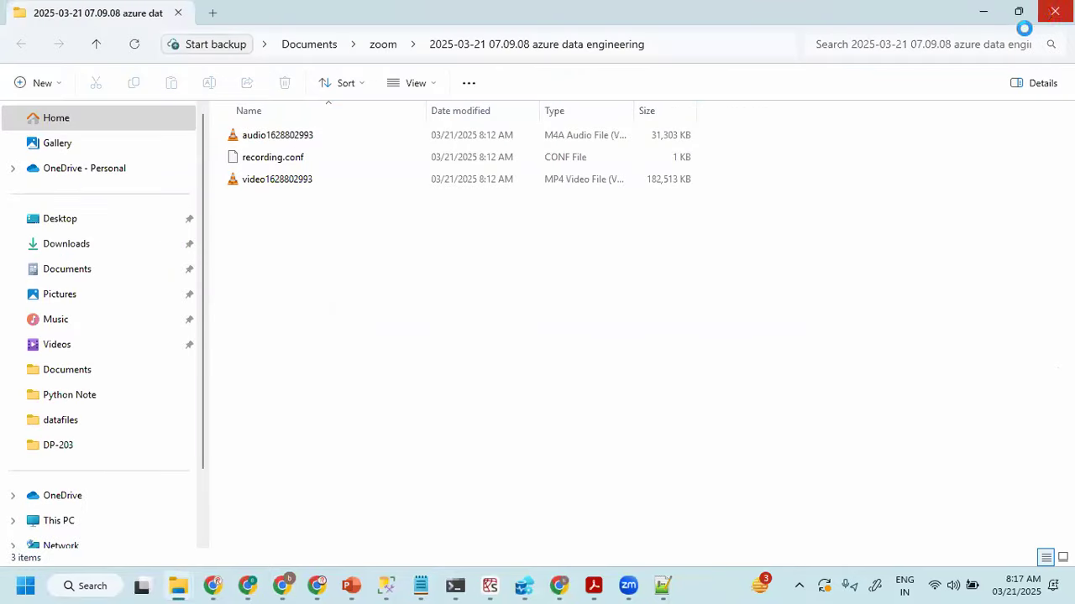
{"action": "left_click", "coordinate": [594, 586]}
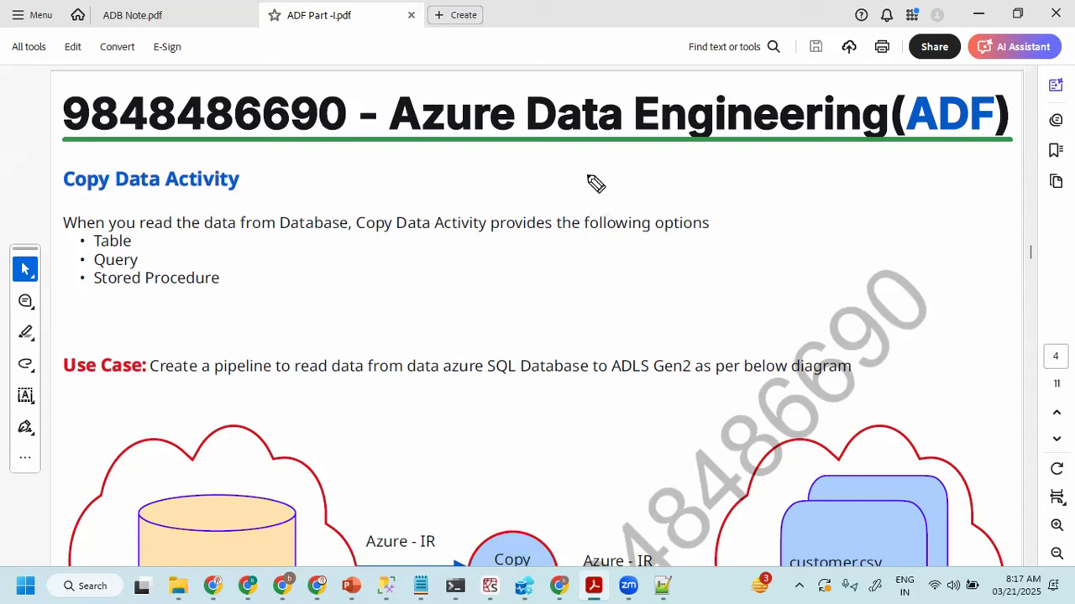
- Handwrite the setup notes for downloading SQL Server 2022, Installation and Restoring Database in red beside the Copy Data Activity heading
{"action": "mouse_move", "coordinate": [584, 178]}
{"action": "left_mouse_down"}
{"action": "mouse_move", "coordinate": [619, 182]}
{"action": "mouse_move", "coordinate": [731, 160]}
{"action": "mouse_move", "coordinate": [827, 164]}
{"action": "left_mouse_up"}
{"action": "left_click_drag", "start_coordinate": [861, 162], "coordinate": [909, 159]}
{"action": "mouse_move", "coordinate": [694, 199]}
{"action": "left_mouse_down"}
{"action": "mouse_move", "coordinate": [710, 211]}
{"action": "mouse_move", "coordinate": [839, 215]}
{"action": "left_mouse_up"}
{"action": "mouse_move", "coordinate": [693, 237]}
{"action": "left_mouse_down"}
{"action": "mouse_move", "coordinate": [703, 256]}
{"action": "mouse_move", "coordinate": [739, 244]}
{"action": "mouse_move", "coordinate": [817, 250]}
{"action": "mouse_move", "coordinate": [816, 262]}
{"action": "left_mouse_up"}
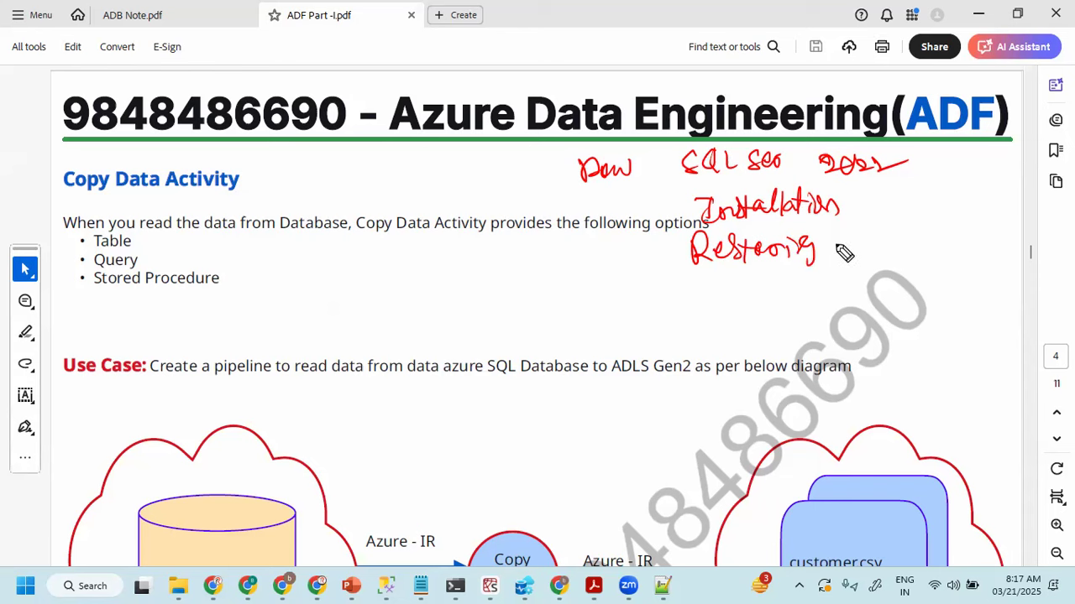
{"action": "mouse_move", "coordinate": [848, 232]}
{"action": "left_mouse_down"}
{"action": "mouse_move", "coordinate": [890, 249]}
{"action": "mouse_move", "coordinate": [915, 215]}
{"action": "mouse_move", "coordinate": [952, 240]}
{"action": "mouse_move", "coordinate": [962, 223]}
{"action": "left_mouse_up"}
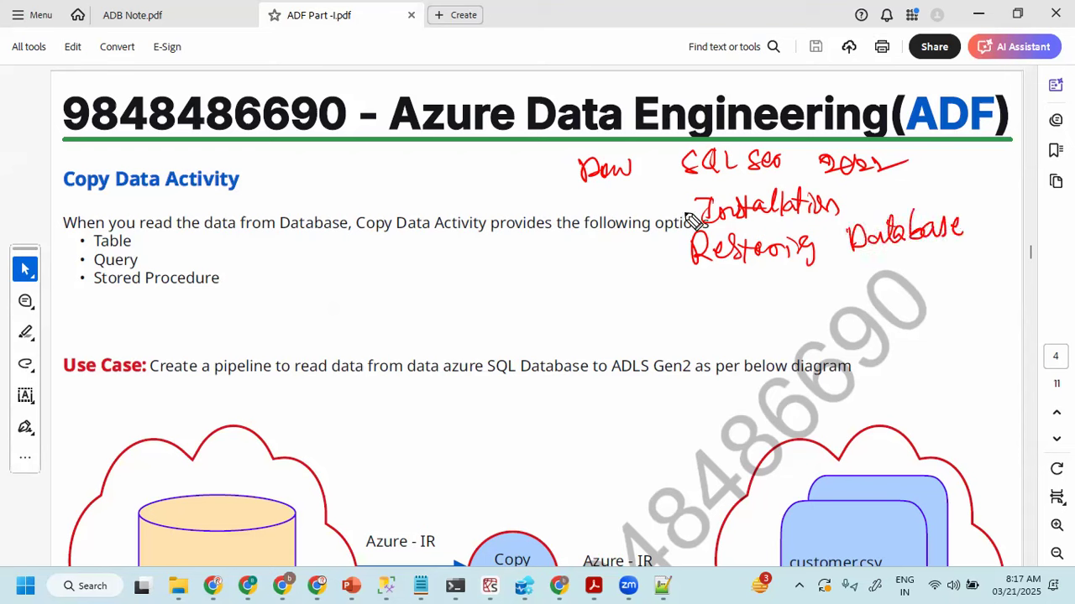
- Underline SQL Server, draw an arrow down from the download note, and handwrite an underlined SSMS
{"action": "mouse_move", "coordinate": [673, 184]}
{"action": "left_mouse_down"}
{"action": "mouse_move", "coordinate": [873, 173]}
{"action": "mouse_move", "coordinate": [781, 177]}
{"action": "left_mouse_up"}
{"action": "mouse_move", "coordinate": [604, 199]}
{"action": "left_mouse_down"}
{"action": "mouse_move", "coordinate": [548, 239]}
{"action": "mouse_move", "coordinate": [587, 238]}
{"action": "left_mouse_up"}
{"action": "mouse_move", "coordinate": [513, 260]}
{"action": "left_mouse_down"}
{"action": "mouse_move", "coordinate": [491, 280]}
{"action": "mouse_move", "coordinate": [557, 261]}
{"action": "mouse_move", "coordinate": [551, 283]}
{"action": "mouse_move", "coordinate": [485, 307]}
{"action": "left_mouse_up"}
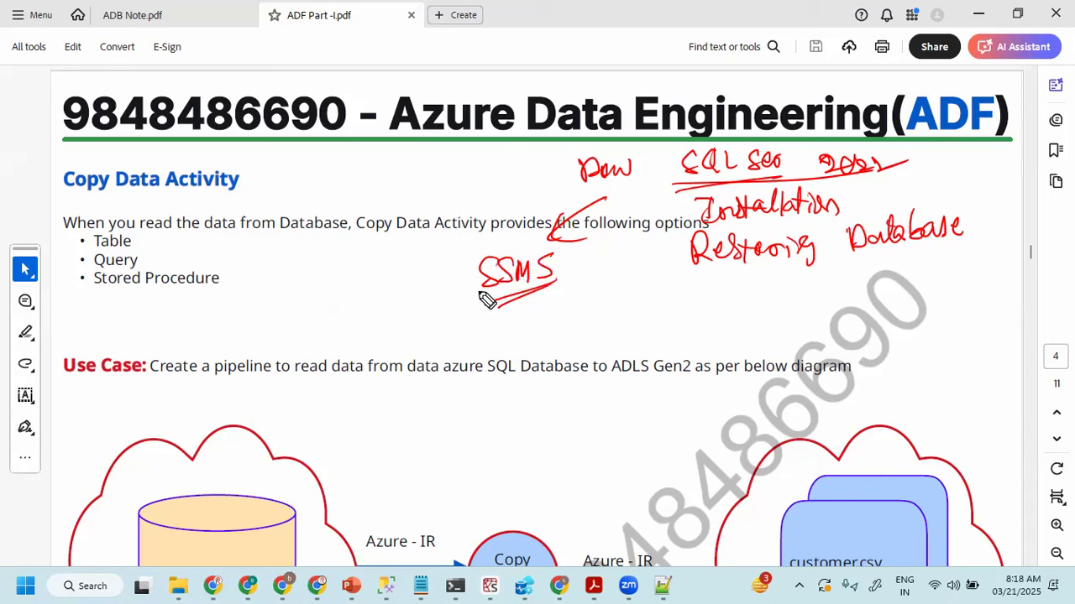
- Tick the SSMS, SQL Server and Restoring Database notes, and double-underline Restoring Database
{"action": "left_click_drag", "start_coordinate": [444, 292], "coordinate": [514, 264]}
{"action": "left_click_drag", "start_coordinate": [663, 153], "coordinate": [715, 141]}
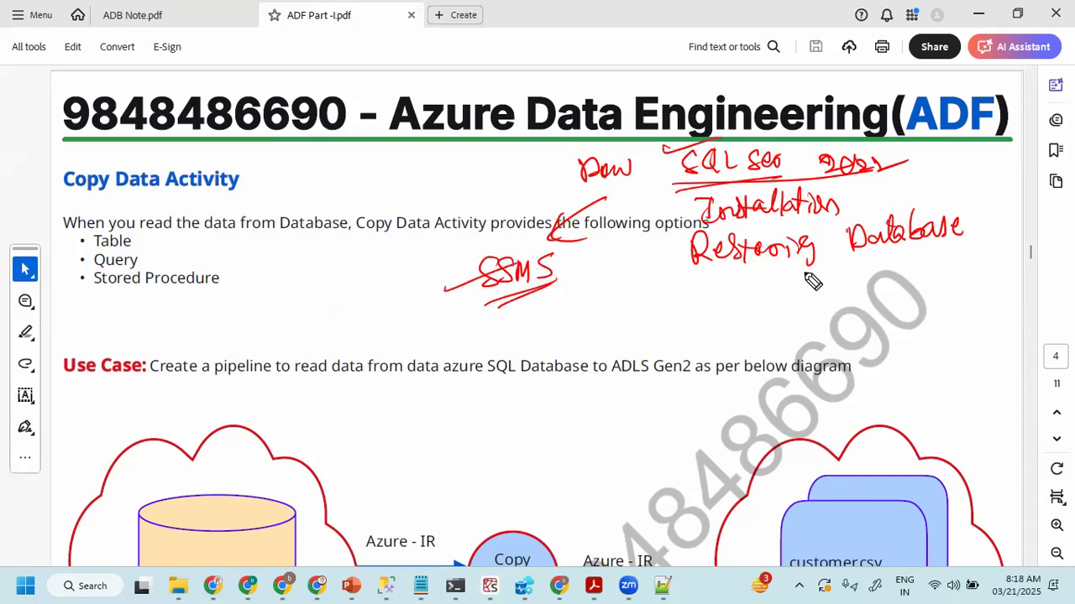
{"action": "mouse_move", "coordinate": [663, 259]}
{"action": "left_mouse_down"}
{"action": "mouse_move", "coordinate": [675, 267]}
{"action": "mouse_move", "coordinate": [697, 250]}
{"action": "left_mouse_up"}
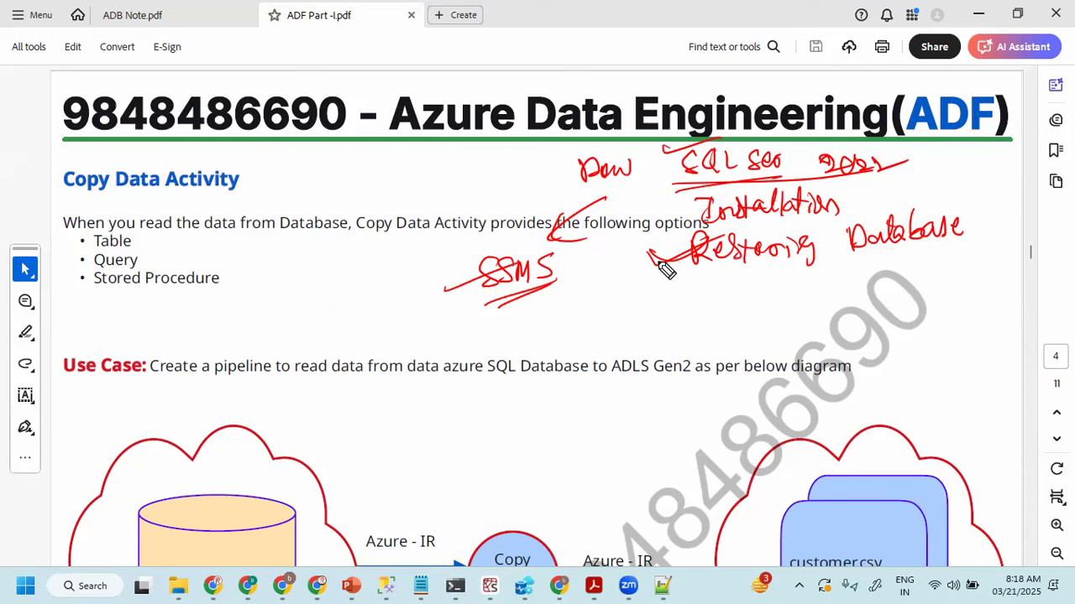
{"action": "left_click_drag", "start_coordinate": [715, 276], "coordinate": [913, 254]}
{"action": "left_click_drag", "start_coordinate": [857, 277], "coordinate": [898, 264]}
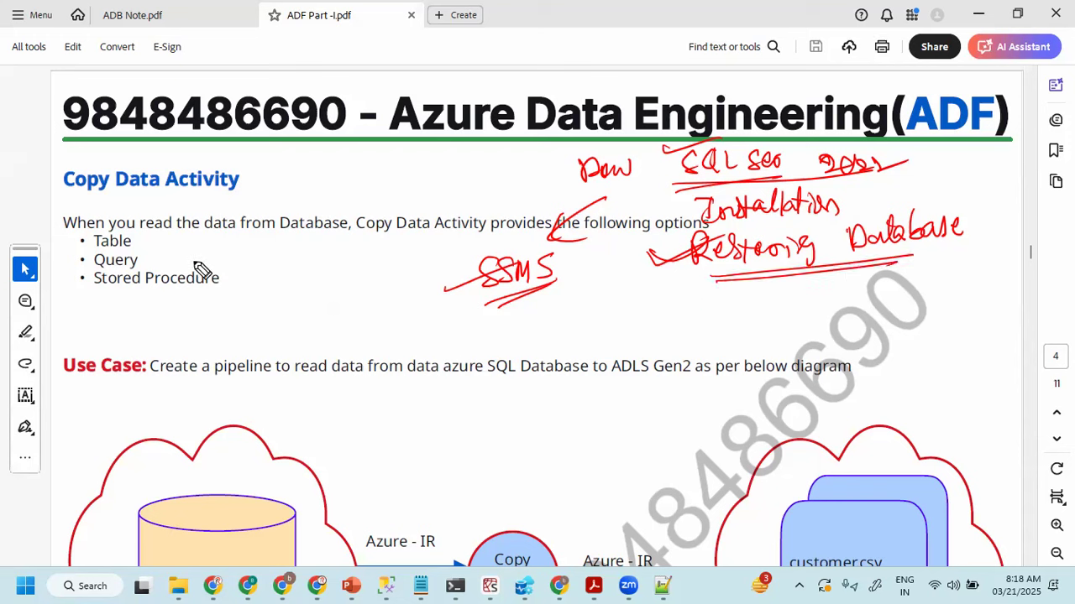
- Handwrite gmail, underline SQL Server 2022 again, draw a vertical line beside the setup notes, and clear the ink
{"action": "mouse_move", "coordinate": [200, 251]}
{"action": "left_mouse_down"}
{"action": "mouse_move", "coordinate": [249, 251]}
{"action": "mouse_move", "coordinate": [259, 228]}
{"action": "mouse_move", "coordinate": [196, 272]}
{"action": "left_mouse_up"}
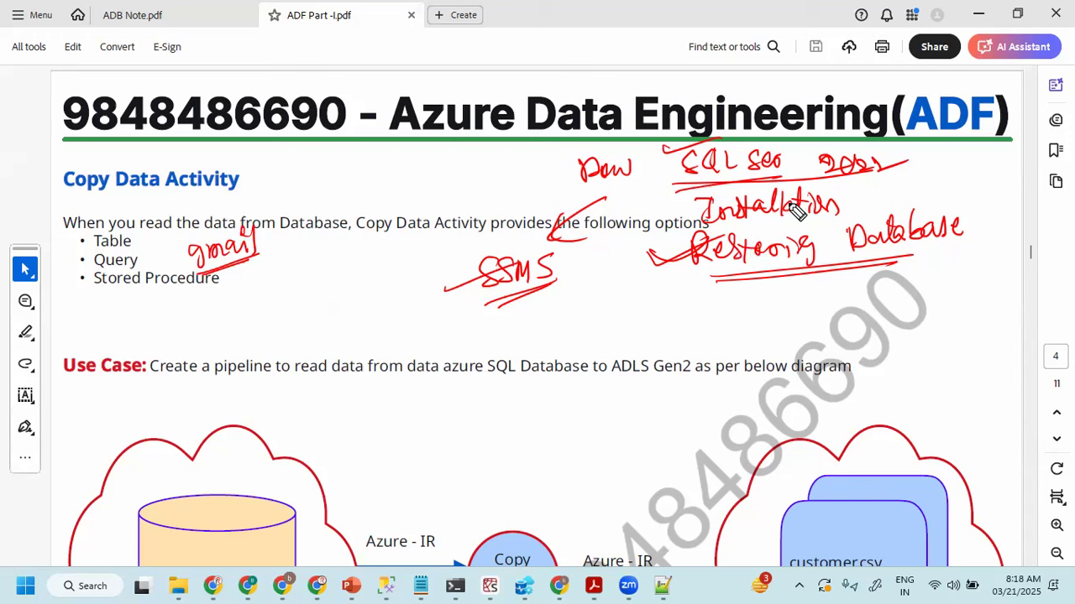
{"action": "left_click_drag", "start_coordinate": [684, 187], "coordinate": [844, 178]}
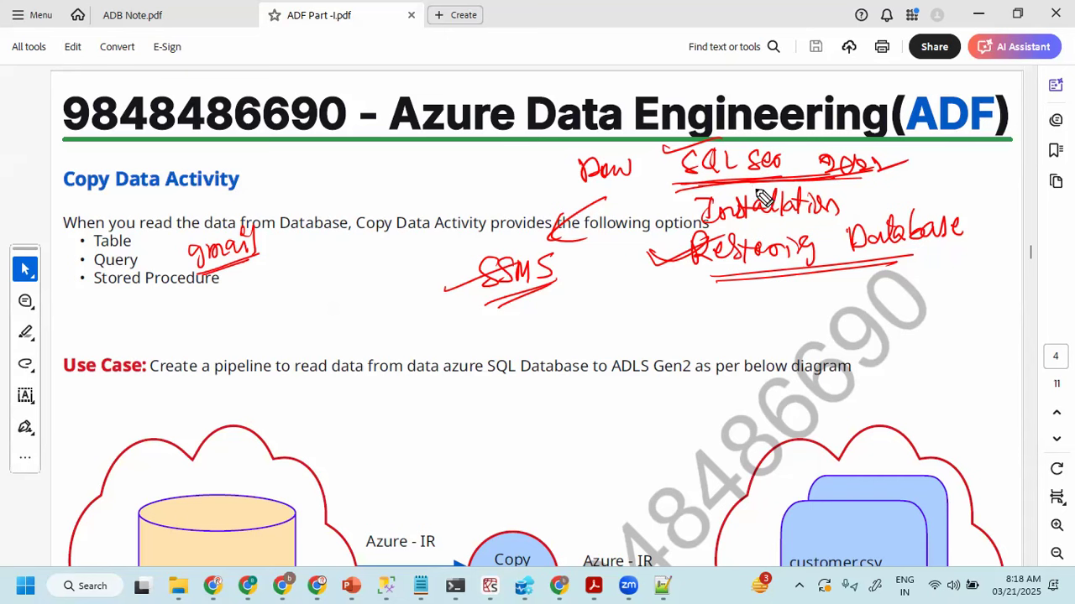
{"action": "left_click_drag", "start_coordinate": [651, 156], "coordinate": [636, 273]}
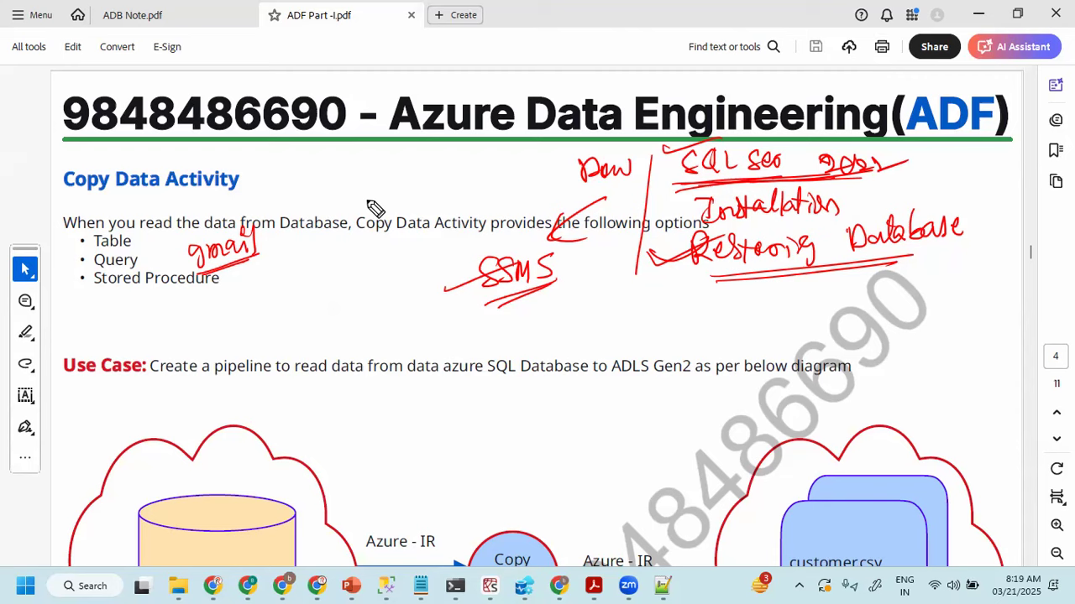
{"action": "key", "text": "e"}
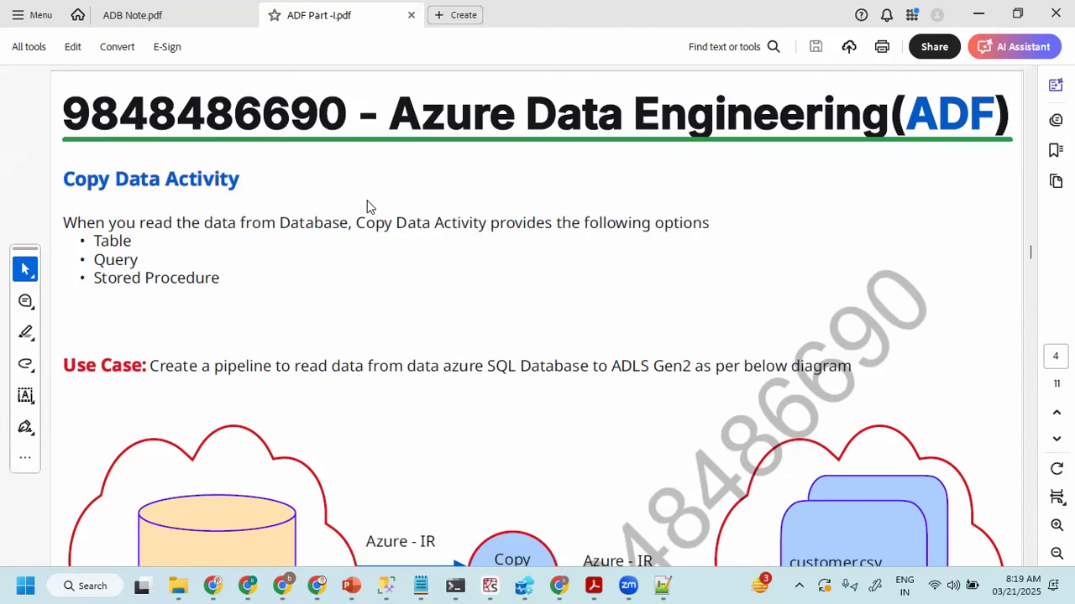
- Close the open SQL Server Management Studio session and relaunch SQL Server Management Studio 20
{"action": "left_click", "coordinate": [387, 586]}
{"action": "left_click", "coordinate": [1062, 11]}
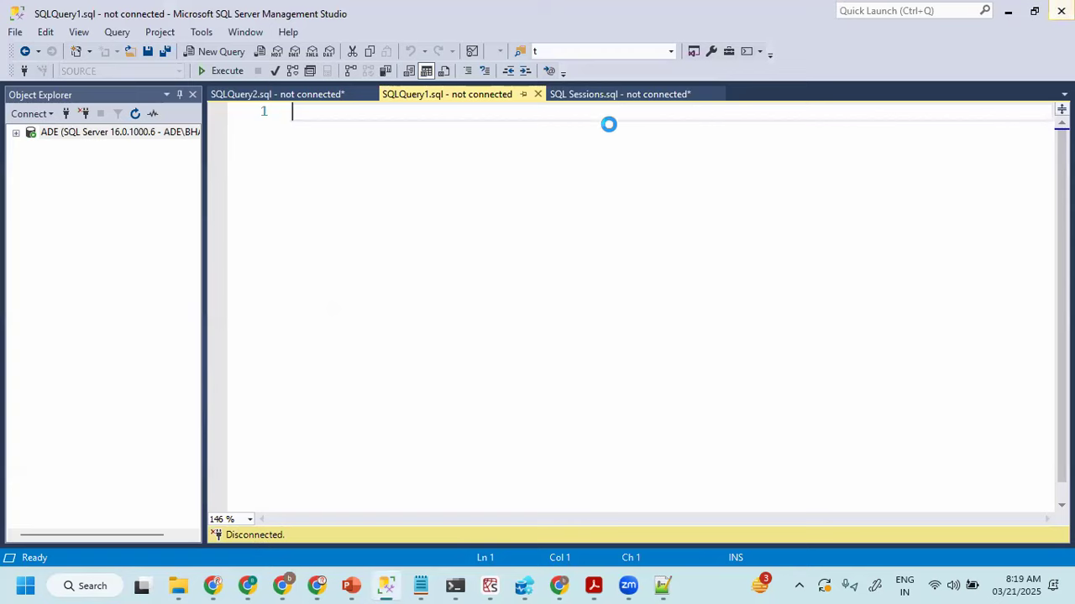
{"action": "left_click", "coordinate": [594, 386]}
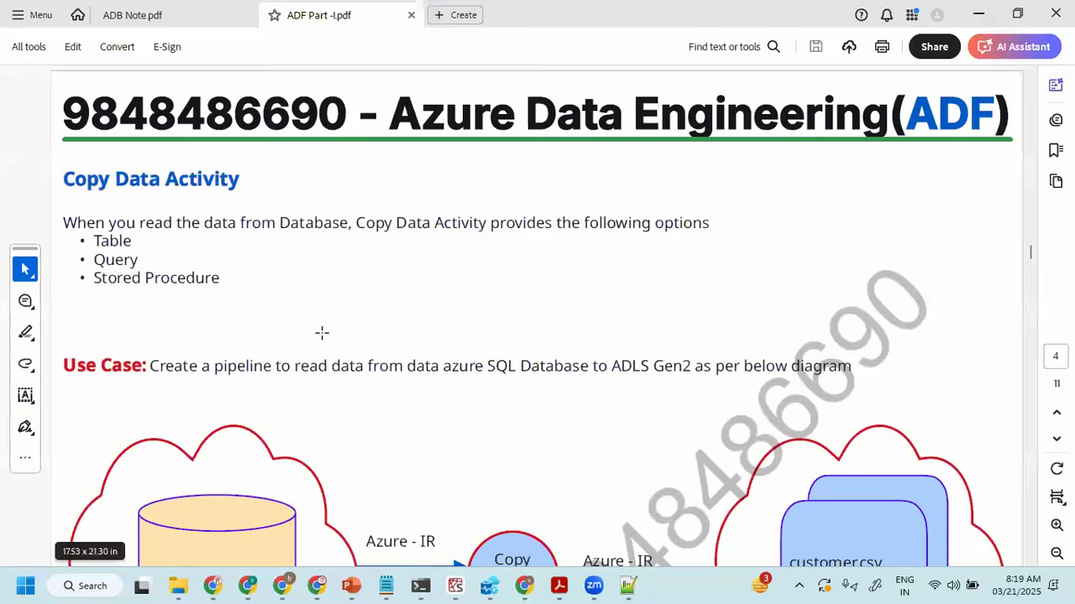
{"action": "left_click", "coordinate": [88, 587]}
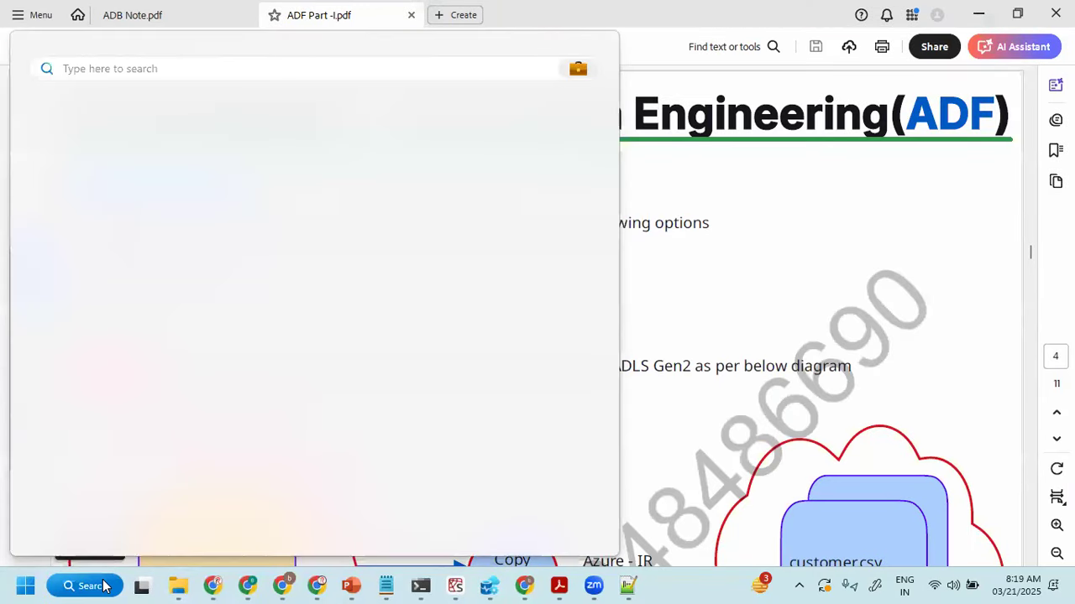
{"action": "type", "text": "sql"}
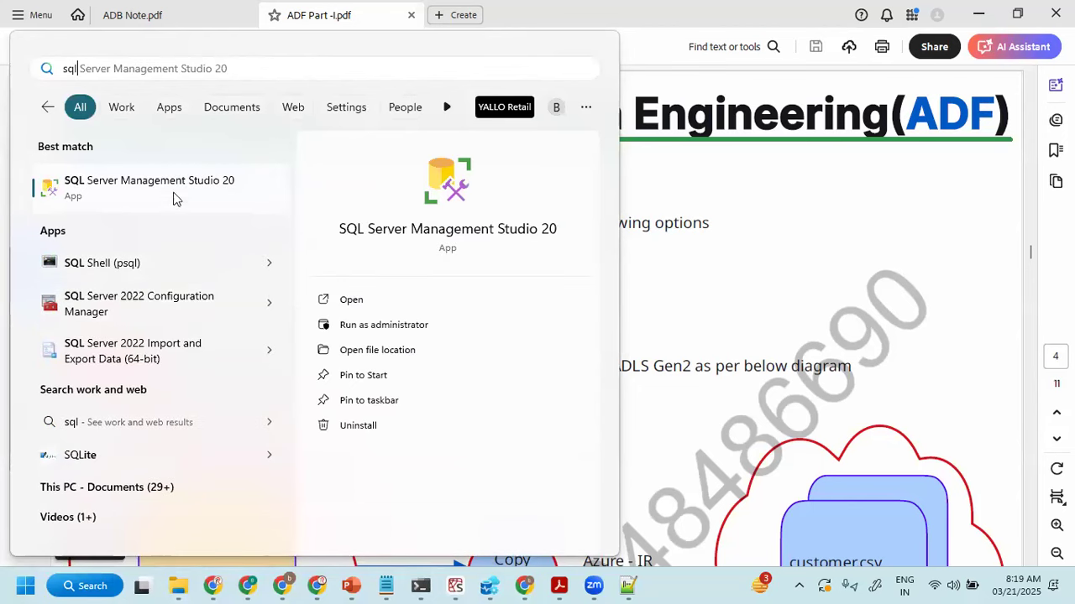
{"action": "left_click", "coordinate": [132, 188]}
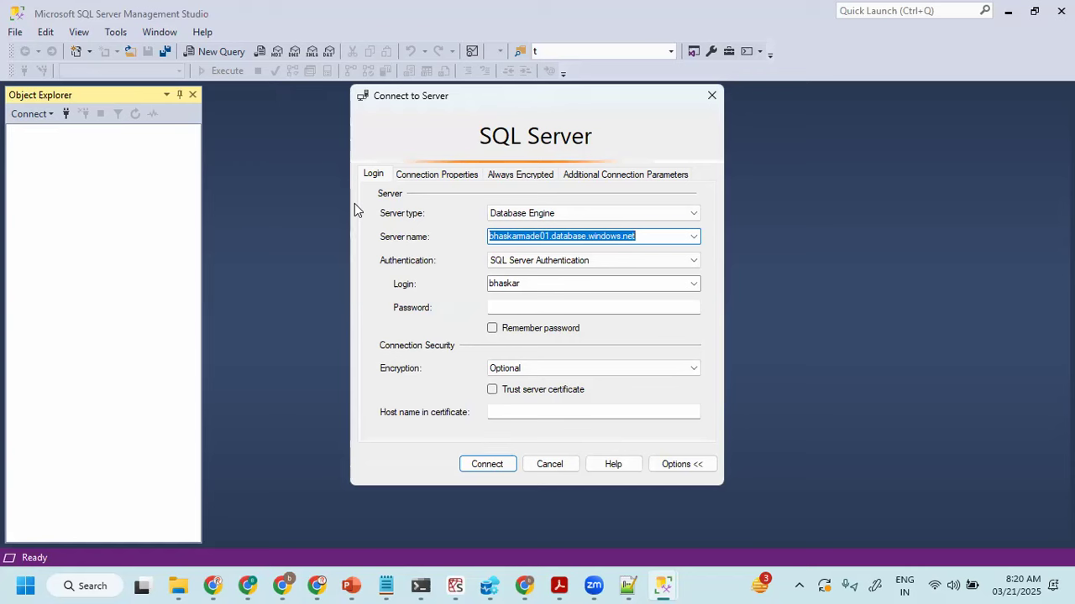
- Review the Azure SQL to ADLS Gen2 use case diagram in ADF Part -I.pdf and return to the Connect to Server dialog
{"action": "left_click", "coordinate": [558, 585]}
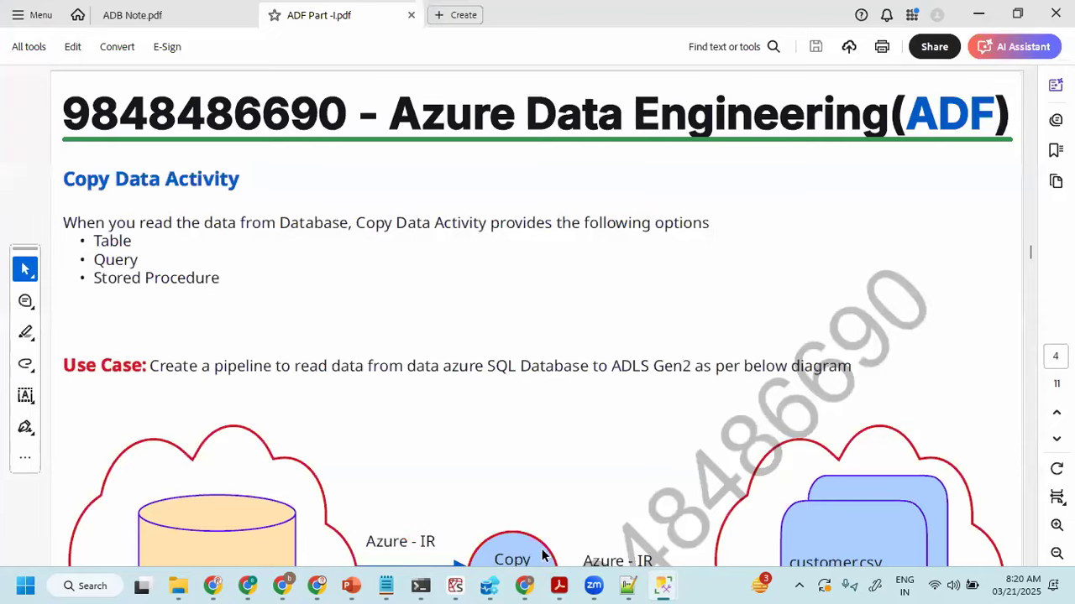
{"action": "scroll", "coordinate": [254, 445], "scroll_direction": "down", "scroll_amount": 3}
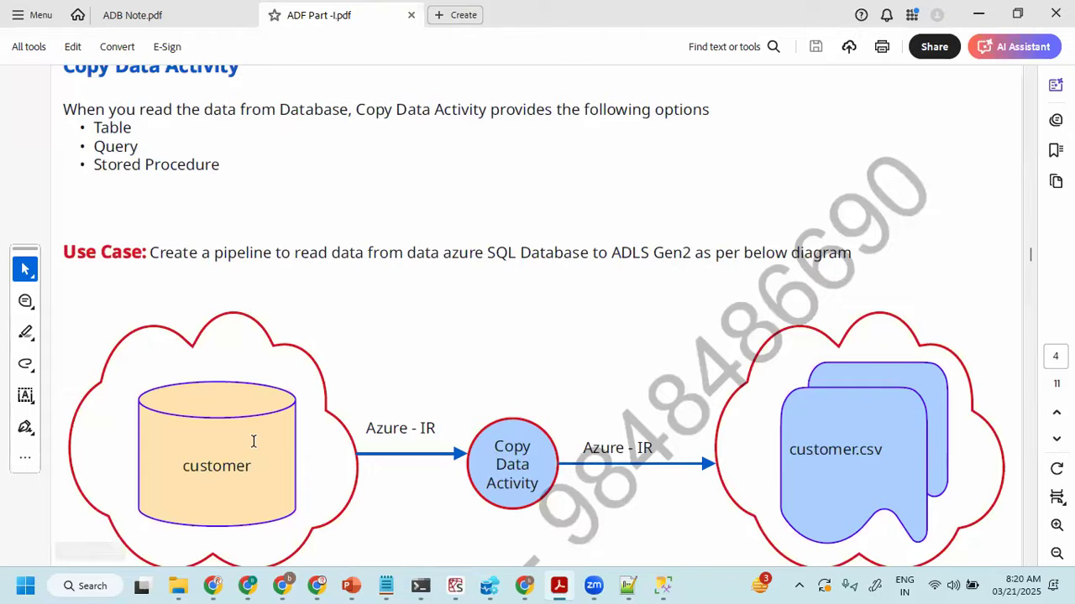
{"action": "scroll", "coordinate": [253, 440], "scroll_direction": "down", "scroll_amount": 3}
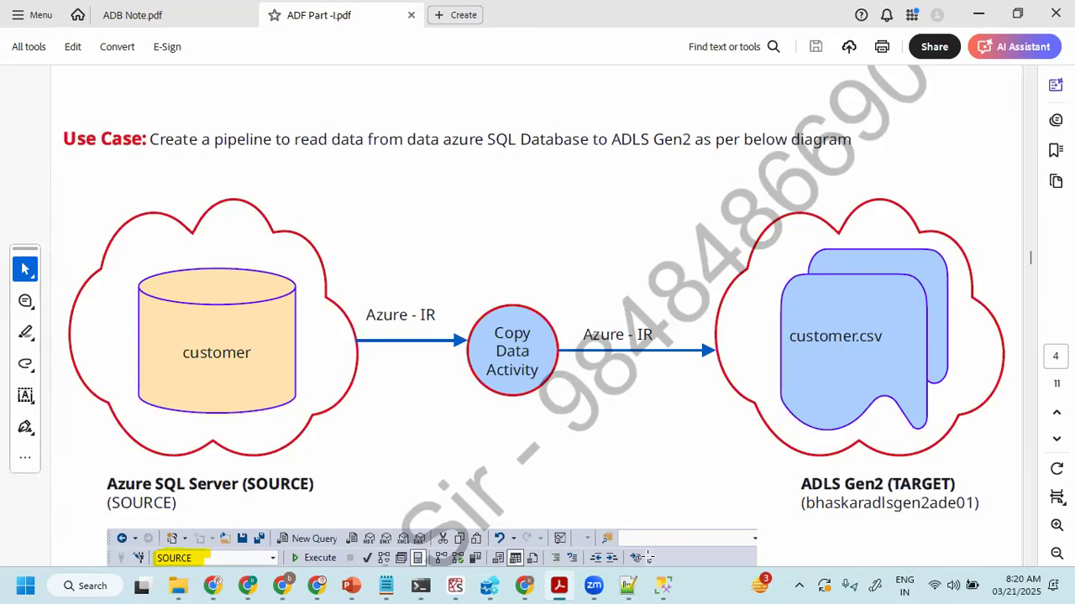
{"action": "mouse_move", "coordinate": [663, 586]}
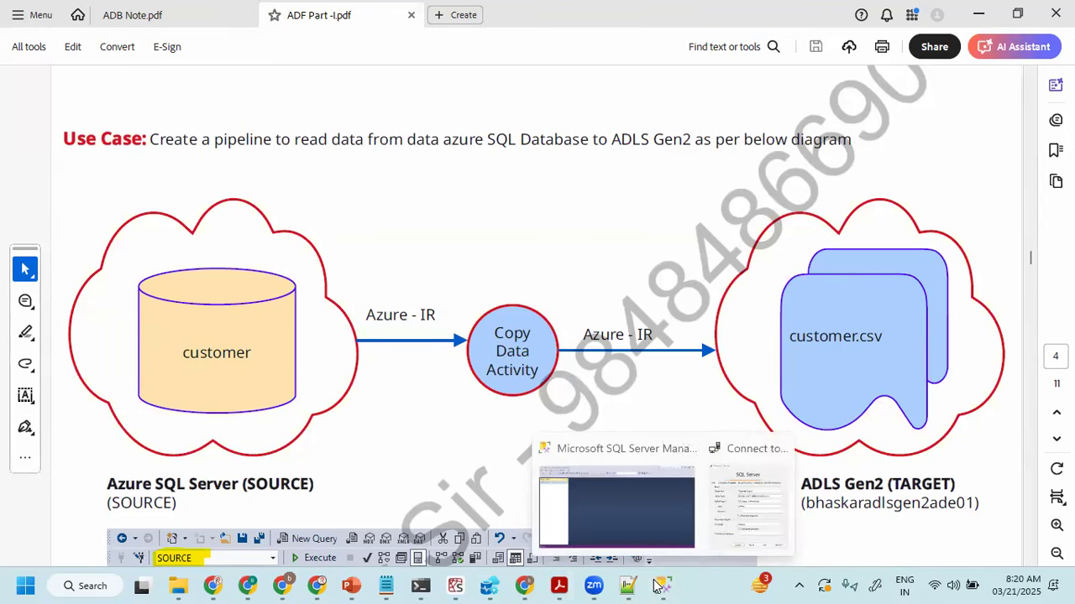
{"action": "left_click", "coordinate": [730, 498]}
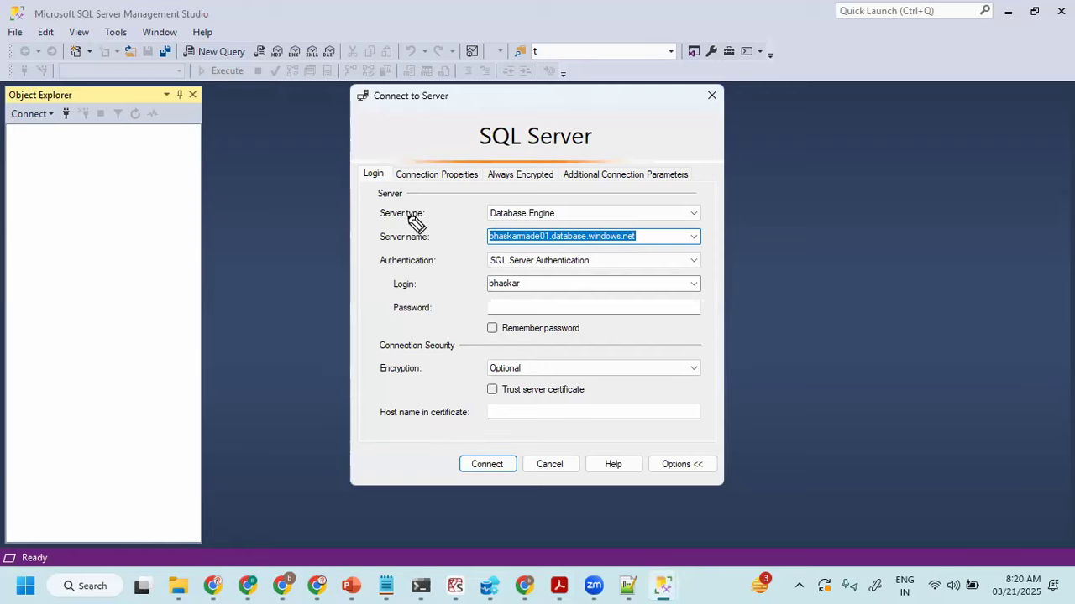
- Tick Server type and underline Database Engine in red, and sketch a database cylinder beside the Connect to Server dialog
{"action": "left_click_drag", "start_coordinate": [363, 213], "coordinate": [406, 199]}
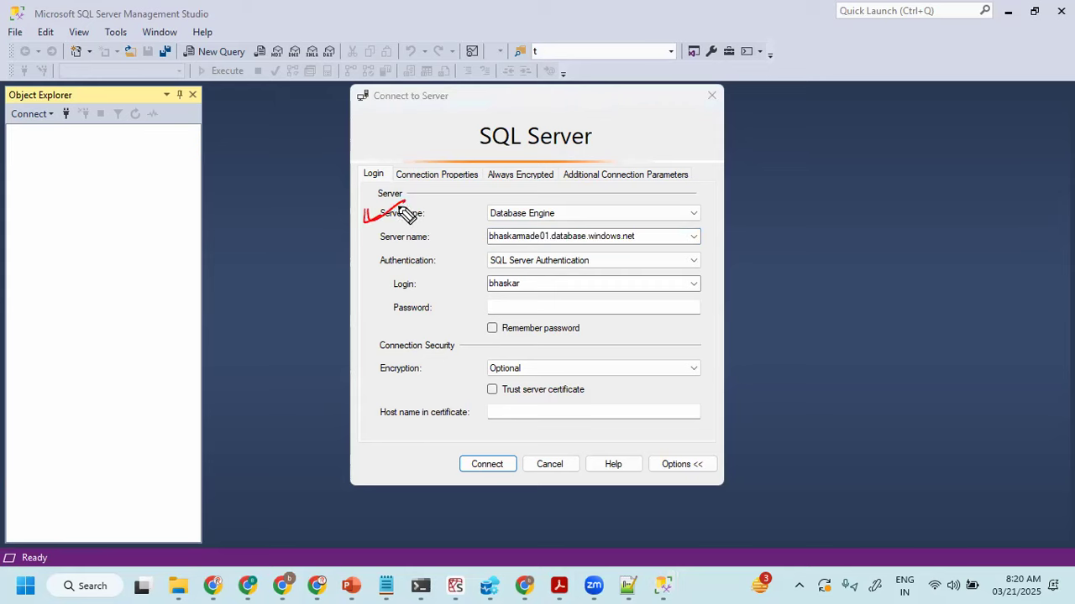
{"action": "left_click_drag", "start_coordinate": [490, 224], "coordinate": [554, 223]}
{"action": "mouse_move", "coordinate": [193, 205]}
{"action": "left_mouse_down"}
{"action": "mouse_move", "coordinate": [214, 210]}
{"action": "mouse_move", "coordinate": [195, 227]}
{"action": "mouse_move", "coordinate": [209, 247]}
{"action": "left_mouse_up"}
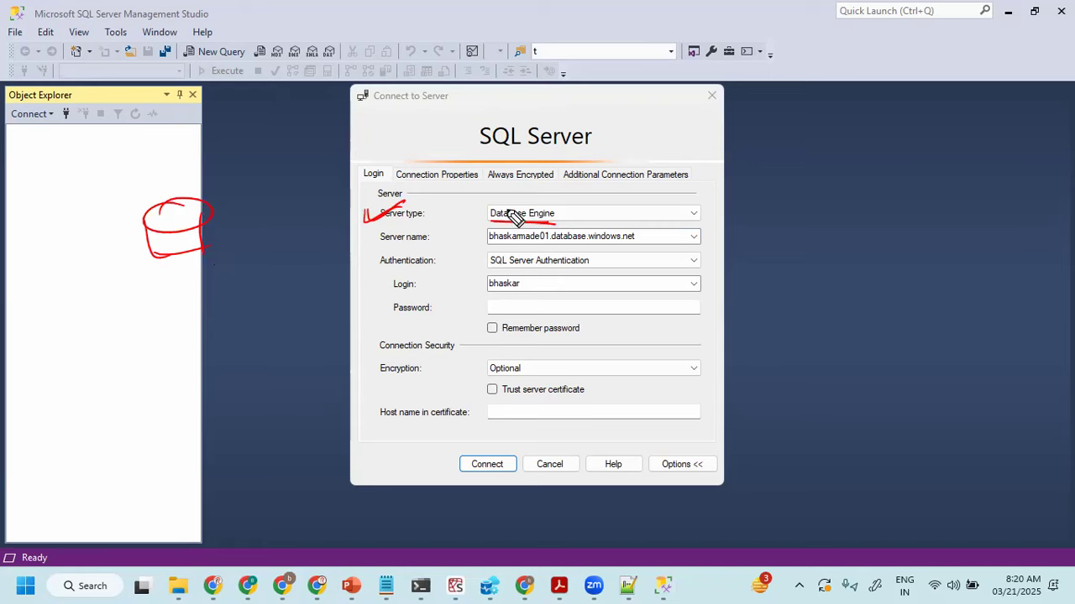
- Handwrite an underlined DB Engn above the login settings, and tick the database cylinder and the Database Engine value
{"action": "left_click_drag", "start_coordinate": [350, 126], "coordinate": [354, 146]}
{"action": "mouse_move", "coordinate": [348, 135]}
{"action": "left_mouse_down"}
{"action": "mouse_move", "coordinate": [370, 137]}
{"action": "mouse_move", "coordinate": [355, 143]}
{"action": "left_mouse_up"}
{"action": "mouse_move", "coordinate": [378, 124]}
{"action": "left_mouse_down"}
{"action": "mouse_move", "coordinate": [390, 126]}
{"action": "mouse_move", "coordinate": [379, 136]}
{"action": "mouse_move", "coordinate": [419, 126]}
{"action": "mouse_move", "coordinate": [418, 116]}
{"action": "left_mouse_up"}
{"action": "mouse_move", "coordinate": [423, 109]}
{"action": "left_mouse_down"}
{"action": "mouse_move", "coordinate": [442, 133]}
{"action": "mouse_move", "coordinate": [477, 109]}
{"action": "left_mouse_up"}
{"action": "left_click_drag", "start_coordinate": [387, 153], "coordinate": [475, 126]}
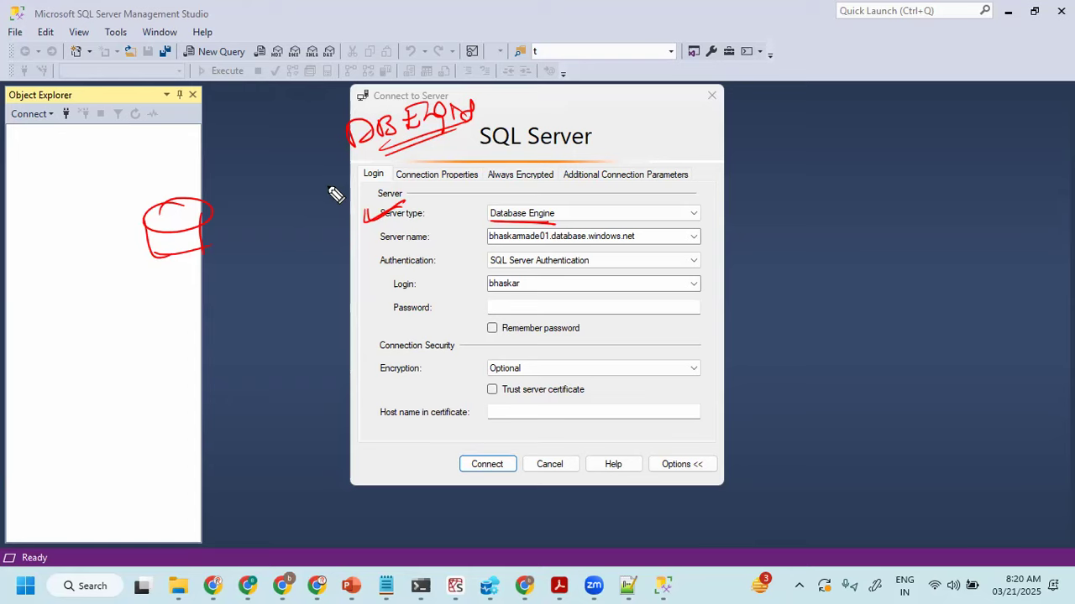
{"action": "left_click_drag", "start_coordinate": [77, 242], "coordinate": [136, 222]}
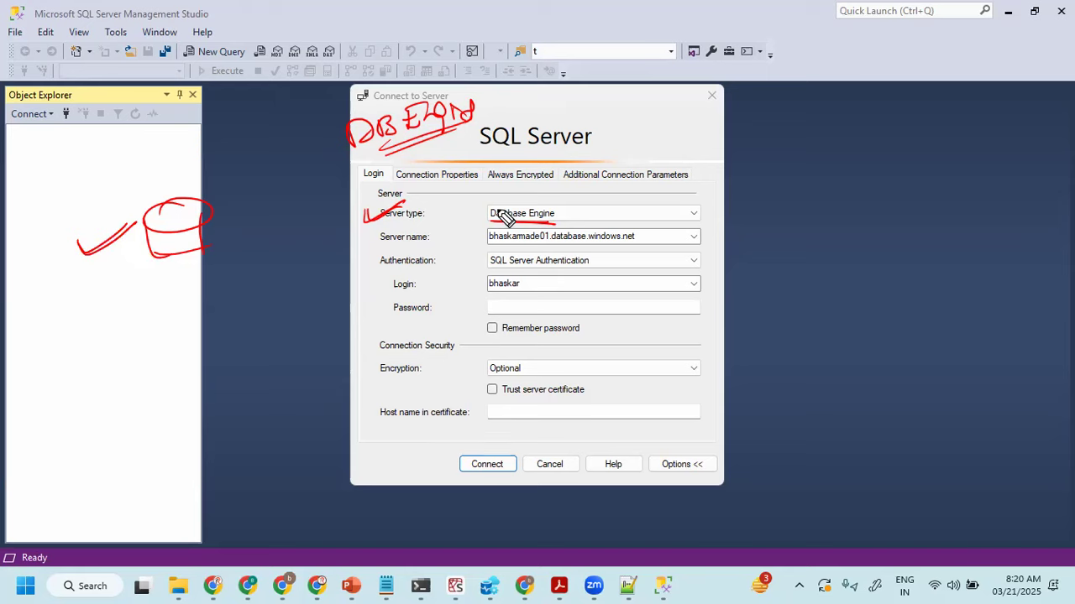
{"action": "left_click_drag", "start_coordinate": [467, 215], "coordinate": [506, 201]}
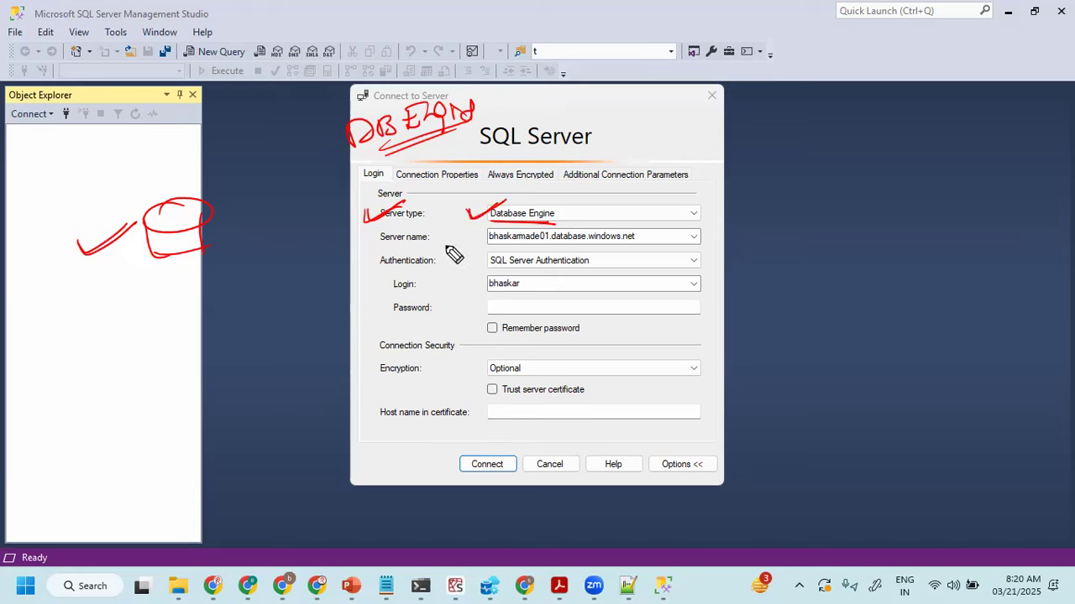
- Underline the Server name label and value, and handwrite underlined Address and ADF notes beside the dialog
{"action": "left_click_drag", "start_coordinate": [491, 249], "coordinate": [643, 249]}
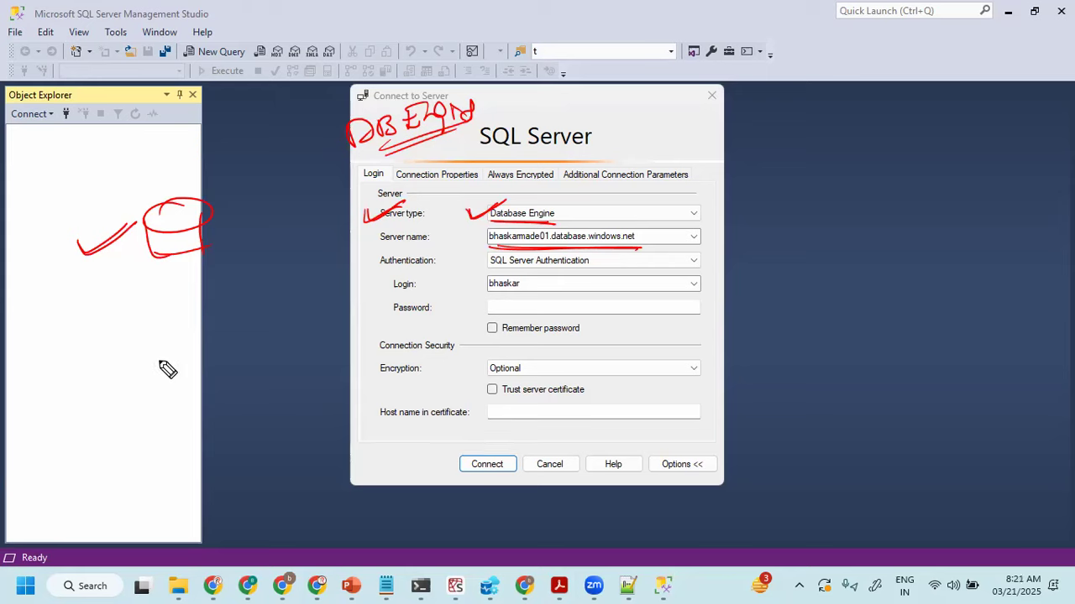
{"action": "mouse_move", "coordinate": [128, 377]}
{"action": "left_mouse_down"}
{"action": "mouse_move", "coordinate": [134, 353]}
{"action": "mouse_move", "coordinate": [156, 361]}
{"action": "mouse_move", "coordinate": [195, 351]}
{"action": "mouse_move", "coordinate": [242, 315]}
{"action": "mouse_move", "coordinate": [238, 347]}
{"action": "left_mouse_up"}
{"action": "left_click_drag", "start_coordinate": [161, 380], "coordinate": [222, 345]}
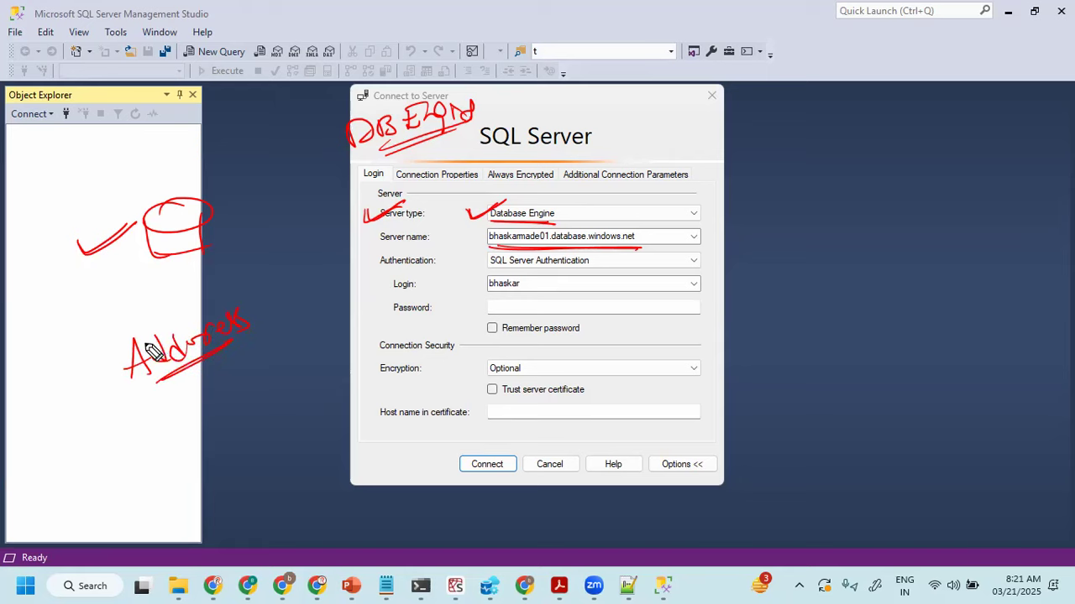
{"action": "mouse_move", "coordinate": [211, 452]}
{"action": "left_mouse_down"}
{"action": "mouse_move", "coordinate": [231, 454]}
{"action": "mouse_move", "coordinate": [265, 418]}
{"action": "mouse_move", "coordinate": [233, 479]}
{"action": "mouse_move", "coordinate": [248, 466]}
{"action": "mouse_move", "coordinate": [247, 450]}
{"action": "mouse_move", "coordinate": [217, 464]}
{"action": "left_mouse_up"}
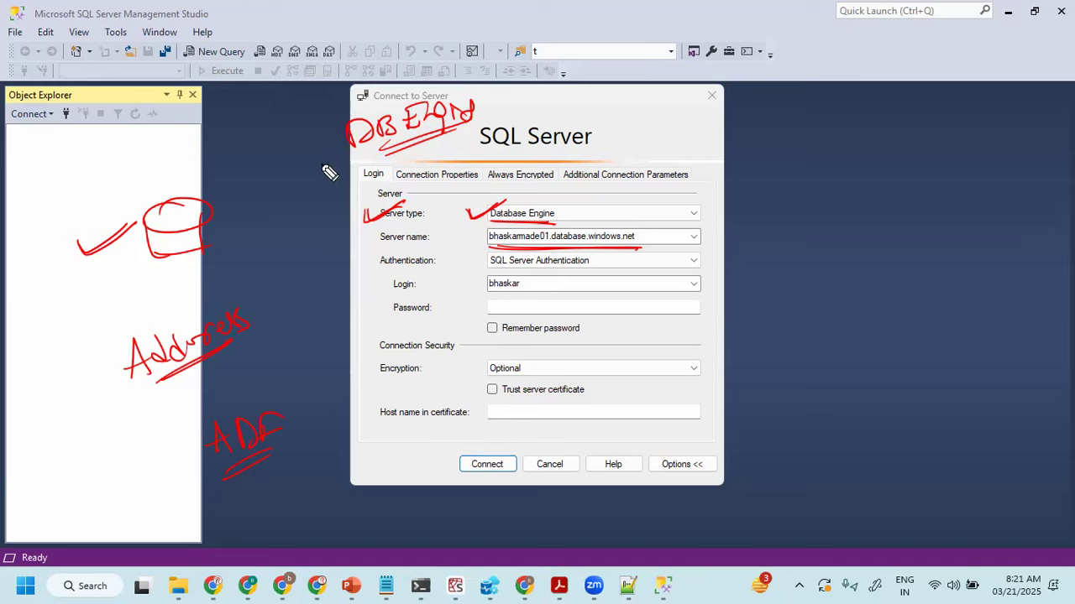
{"action": "left_click_drag", "start_coordinate": [373, 244], "coordinate": [433, 242]}
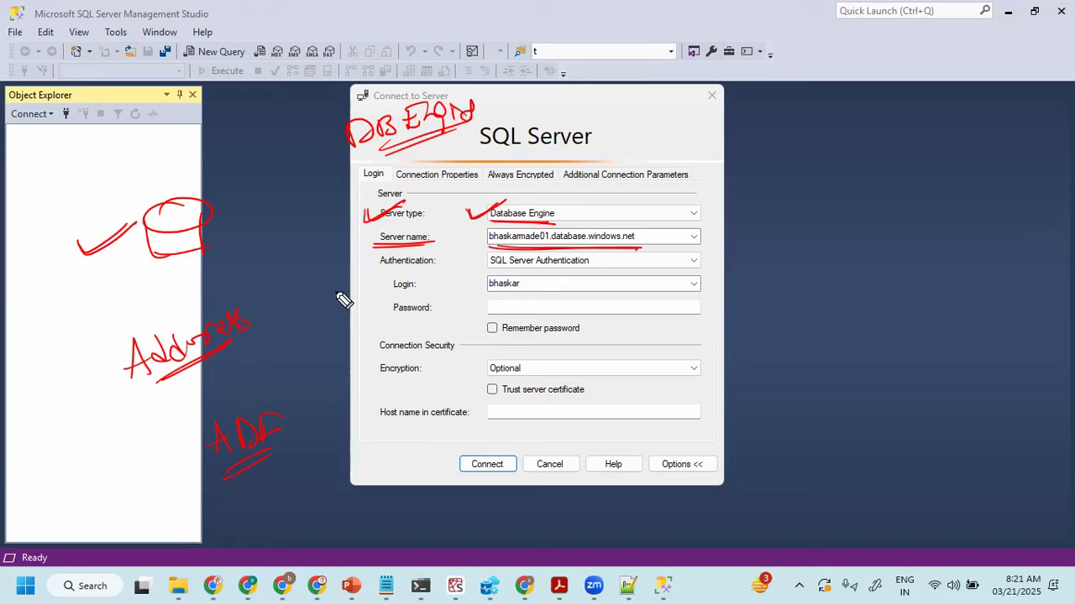
- Underline Authentication and SQL Server Authentication, handwrite Microsoft ENTRA and SQL Auth, and draw a dividing line with a cloud beside them
{"action": "left_click_drag", "start_coordinate": [381, 270], "coordinate": [427, 268]}
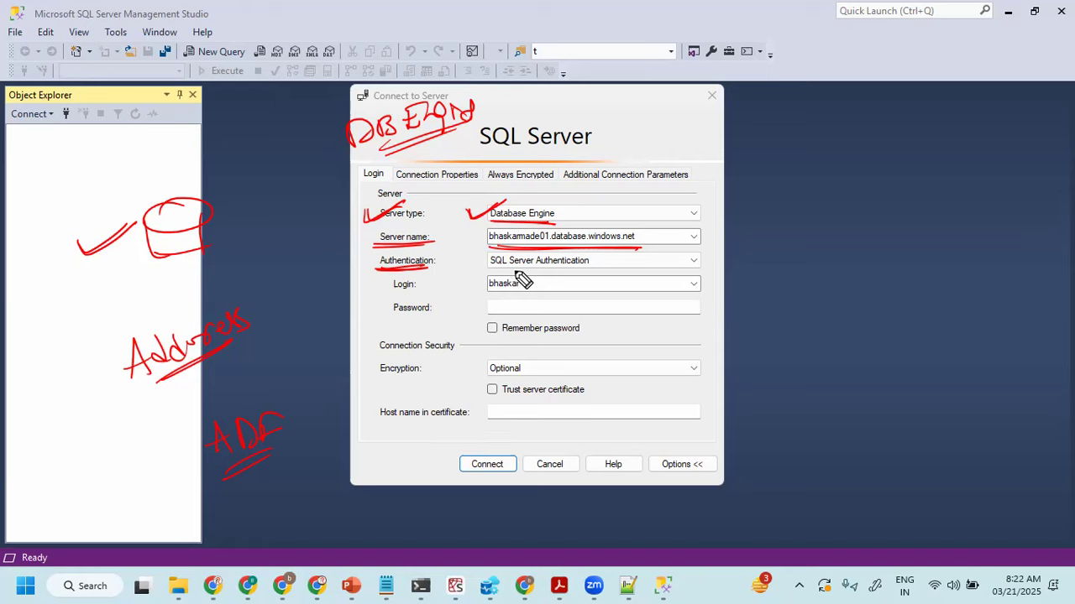
{"action": "left_click_drag", "start_coordinate": [490, 269], "coordinate": [547, 269]}
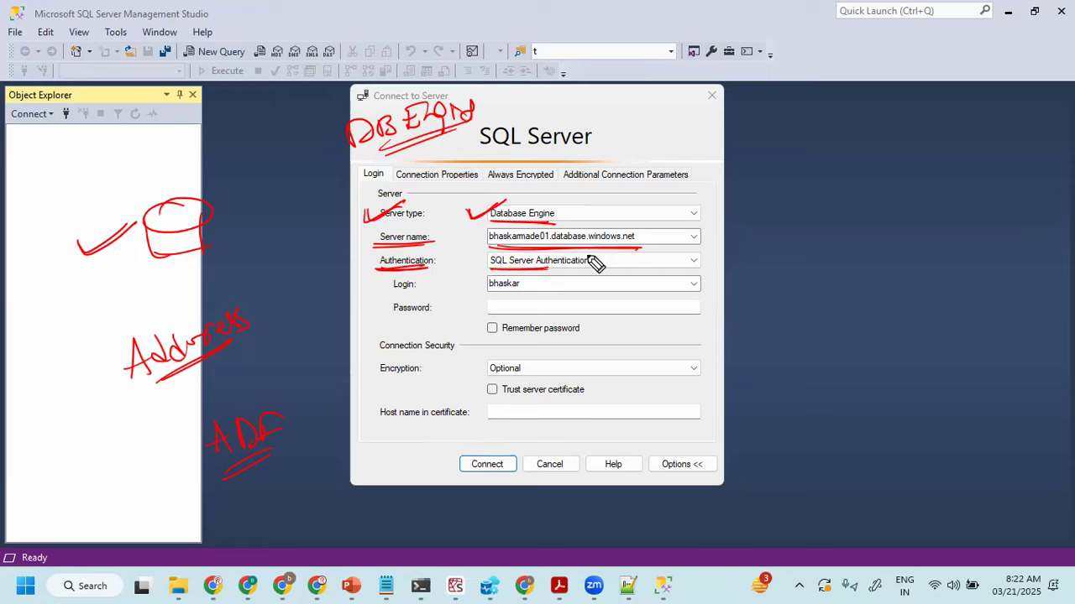
{"action": "left_click", "coordinate": [674, 258]}
{"action": "mouse_move", "coordinate": [659, 274]}
{"action": "left_mouse_down"}
{"action": "mouse_move", "coordinate": [760, 246]}
{"action": "mouse_move", "coordinate": [794, 267]}
{"action": "mouse_move", "coordinate": [877, 252]}
{"action": "left_mouse_up"}
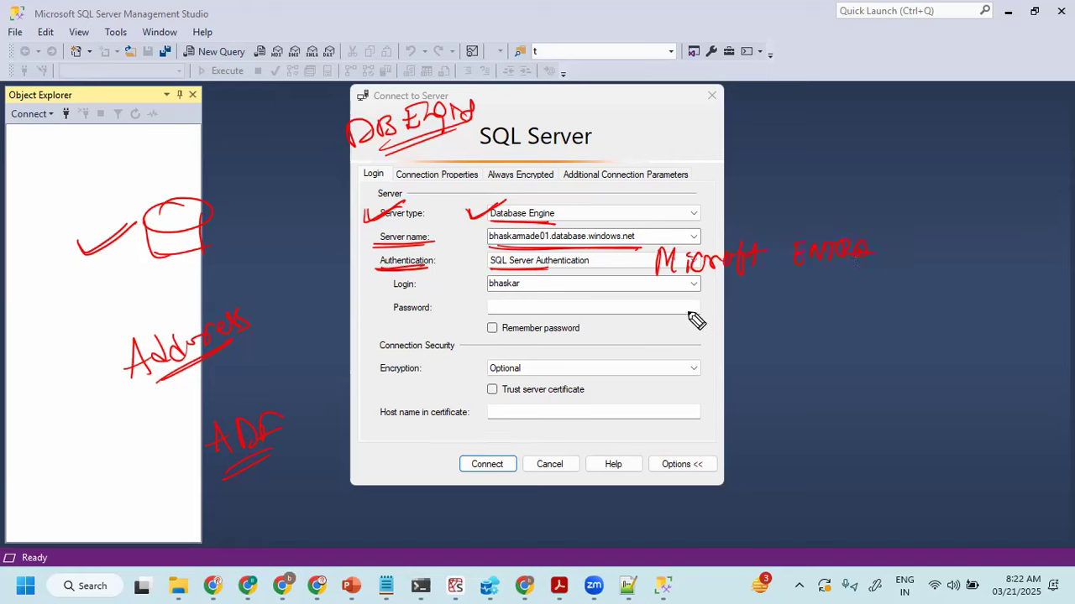
{"action": "mouse_move", "coordinate": [700, 299]}
{"action": "left_mouse_down"}
{"action": "mouse_move", "coordinate": [682, 321]}
{"action": "mouse_move", "coordinate": [784, 305]}
{"action": "mouse_move", "coordinate": [820, 314]}
{"action": "mouse_move", "coordinate": [811, 296]}
{"action": "left_mouse_up"}
{"action": "left_click_drag", "start_coordinate": [891, 227], "coordinate": [891, 296]}
{"action": "mouse_move", "coordinate": [958, 252]}
{"action": "left_mouse_down"}
{"action": "mouse_move", "coordinate": [1031, 259]}
{"action": "mouse_move", "coordinate": [955, 256]}
{"action": "mouse_move", "coordinate": [978, 244]}
{"action": "mouse_move", "coordinate": [969, 264]}
{"action": "mouse_move", "coordinate": [989, 270]}
{"action": "left_mouse_up"}
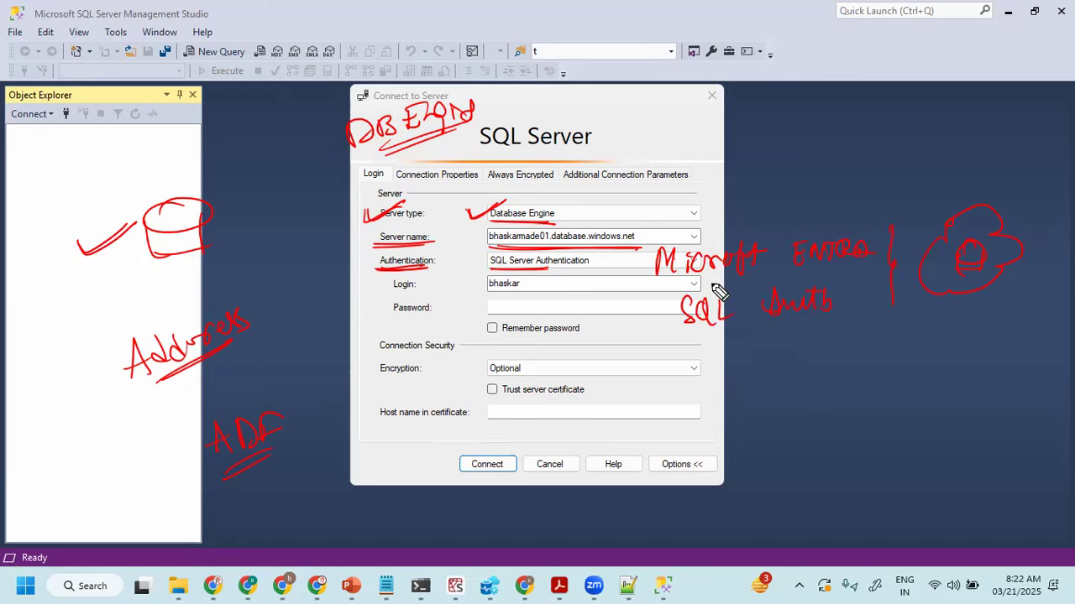
- Tick Microsoft ENTRA with an underlined EmailId note, and mark SQL Auth with an arrow and a handwritten username
{"action": "mouse_move", "coordinate": [618, 257]}
{"action": "left_mouse_down"}
{"action": "mouse_move", "coordinate": [636, 272]}
{"action": "mouse_move", "coordinate": [684, 250]}
{"action": "left_mouse_up"}
{"action": "mouse_move", "coordinate": [676, 186]}
{"action": "left_mouse_down"}
{"action": "mouse_move", "coordinate": [672, 207]}
{"action": "mouse_move", "coordinate": [677, 193]}
{"action": "mouse_move", "coordinate": [722, 186]}
{"action": "mouse_move", "coordinate": [738, 168]}
{"action": "mouse_move", "coordinate": [758, 185]}
{"action": "mouse_move", "coordinate": [684, 210]}
{"action": "mouse_move", "coordinate": [748, 193]}
{"action": "left_mouse_up"}
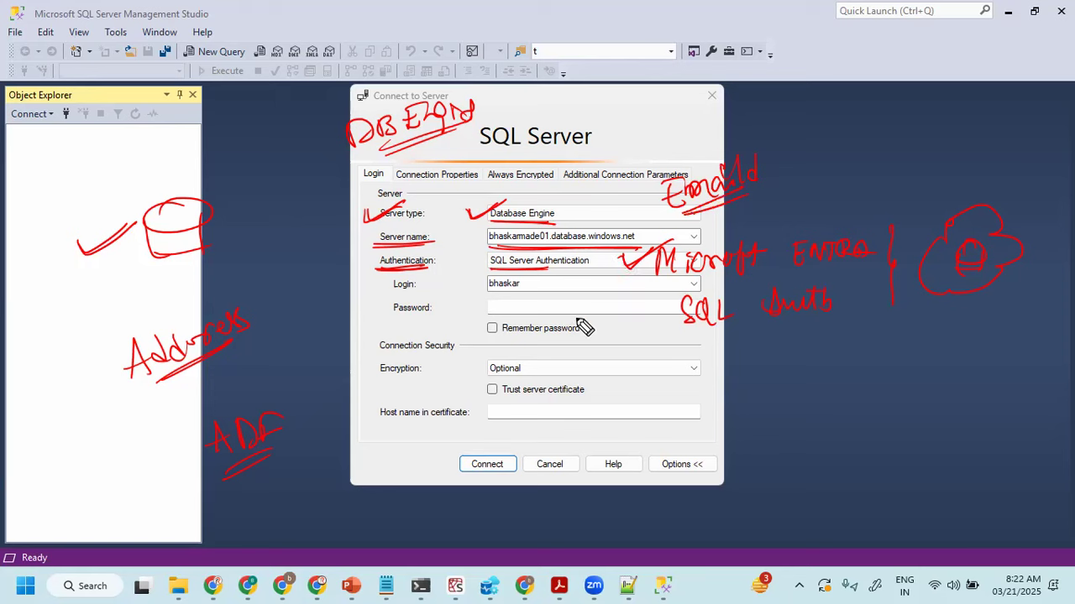
{"action": "left_click_drag", "start_coordinate": [639, 333], "coordinate": [671, 320]}
{"action": "mouse_move", "coordinate": [661, 311]}
{"action": "left_mouse_down"}
{"action": "mouse_move", "coordinate": [665, 338]}
{"action": "mouse_move", "coordinate": [736, 367]}
{"action": "mouse_move", "coordinate": [829, 341]}
{"action": "left_mouse_up"}
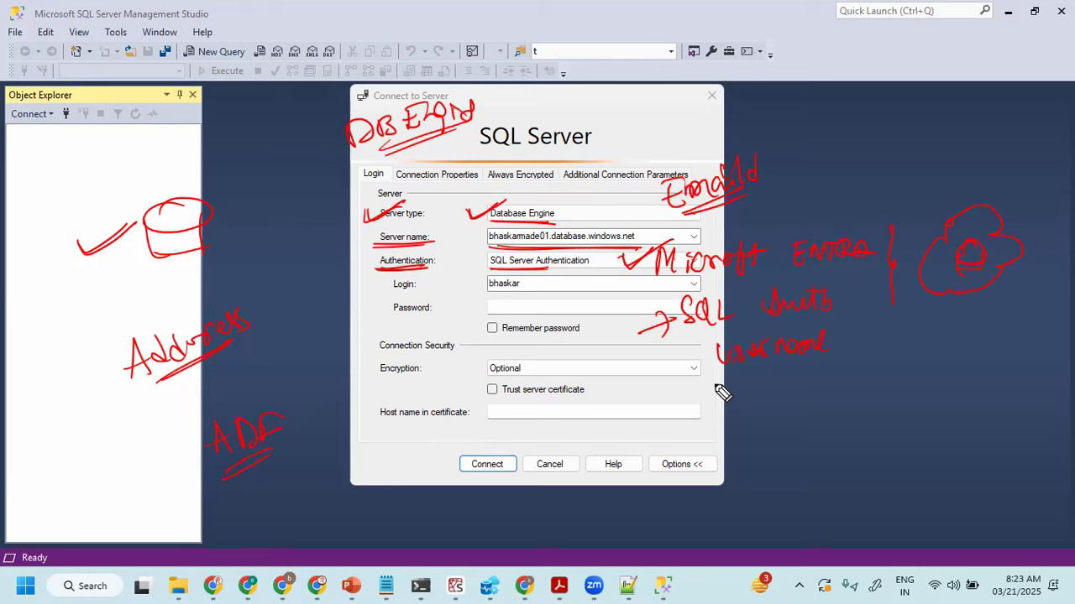
- Handwrite an underlined MFA, circle EmailId, draw a cloud around the database cylinder, and clear all the ink
{"action": "mouse_move", "coordinate": [545, 107]}
{"action": "left_mouse_down"}
{"action": "mouse_move", "coordinate": [570, 106]}
{"action": "mouse_move", "coordinate": [598, 81]}
{"action": "left_mouse_up"}
{"action": "left_click_drag", "start_coordinate": [582, 93], "coordinate": [638, 97]}
{"action": "mouse_move", "coordinate": [621, 89]}
{"action": "left_mouse_down"}
{"action": "mouse_move", "coordinate": [635, 87]}
{"action": "mouse_move", "coordinate": [555, 123]}
{"action": "mouse_move", "coordinate": [631, 94]}
{"action": "left_mouse_up"}
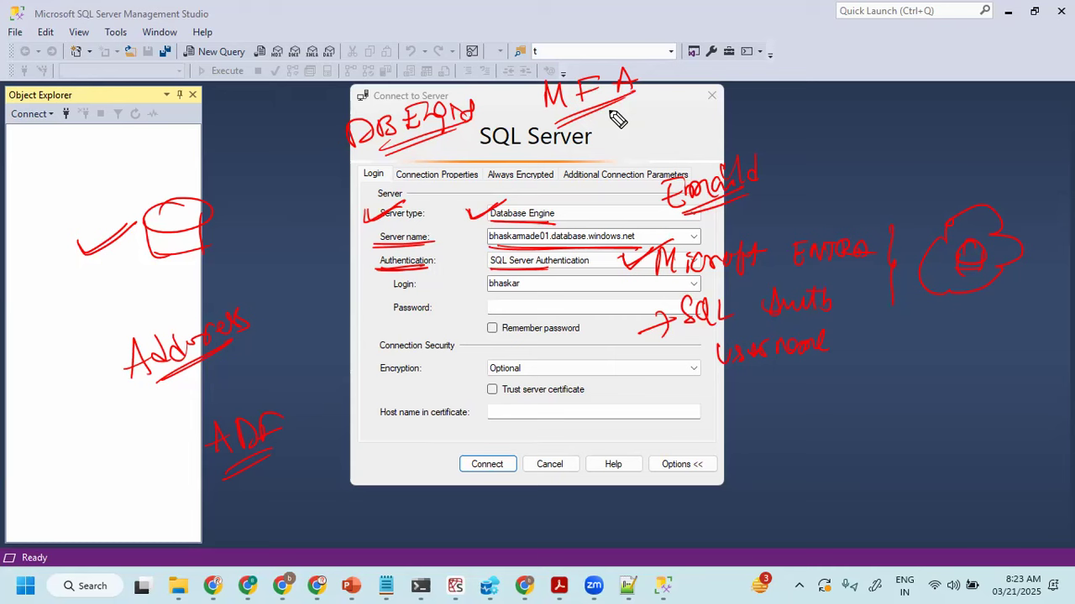
{"action": "mouse_move", "coordinate": [760, 141]}
{"action": "left_mouse_down"}
{"action": "mouse_move", "coordinate": [667, 242]}
{"action": "mouse_move", "coordinate": [802, 144]}
{"action": "left_mouse_up"}
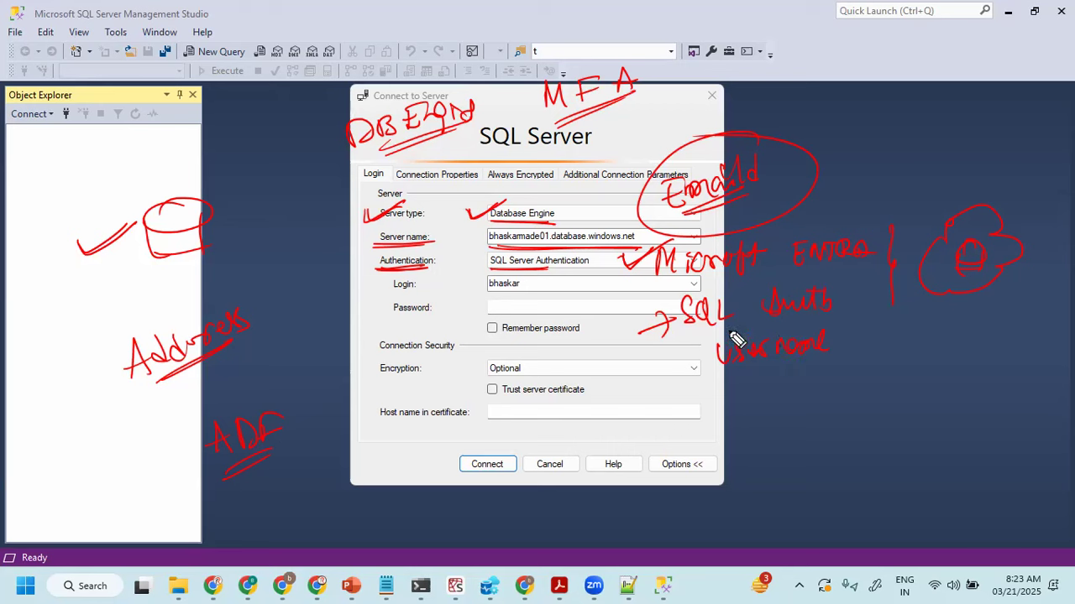
{"action": "mouse_move", "coordinate": [143, 193]}
{"action": "left_mouse_down"}
{"action": "mouse_move", "coordinate": [148, 316]}
{"action": "mouse_move", "coordinate": [212, 204]}
{"action": "mouse_move", "coordinate": [136, 177]}
{"action": "left_mouse_up"}
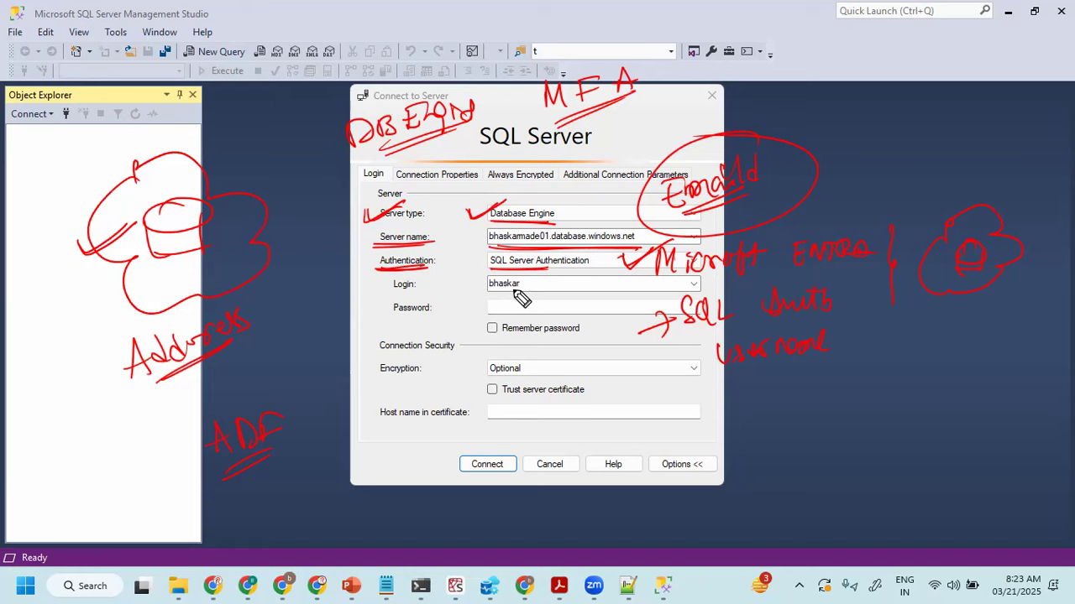
{"action": "key", "text": "e"}
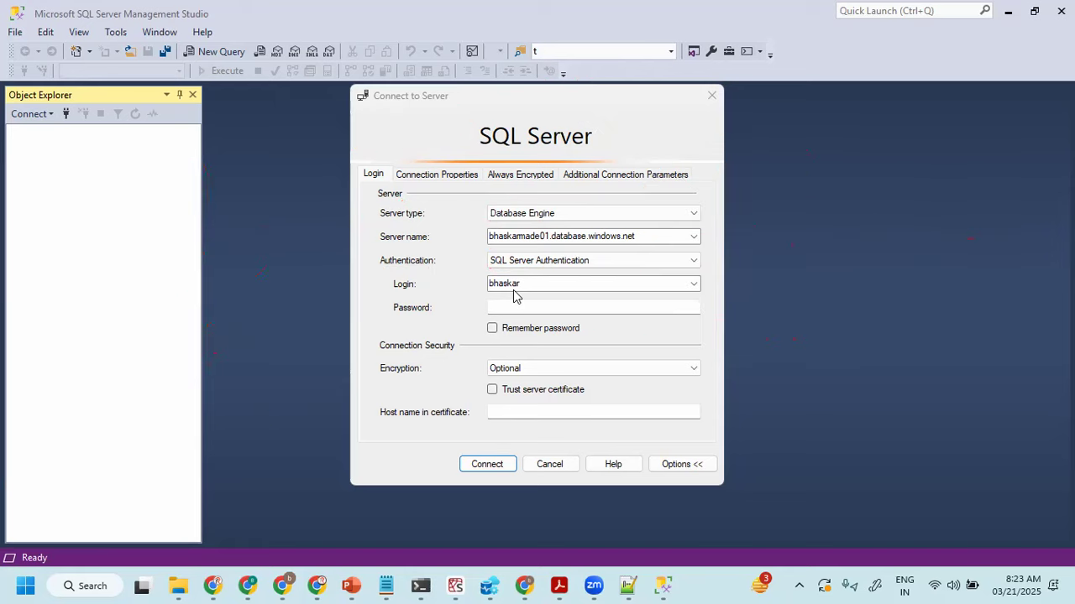
- Switch to the Azure portal in Chrome and open the SOURCE SQL database from the resource group
{"action": "left_click", "coordinate": [562, 302]}
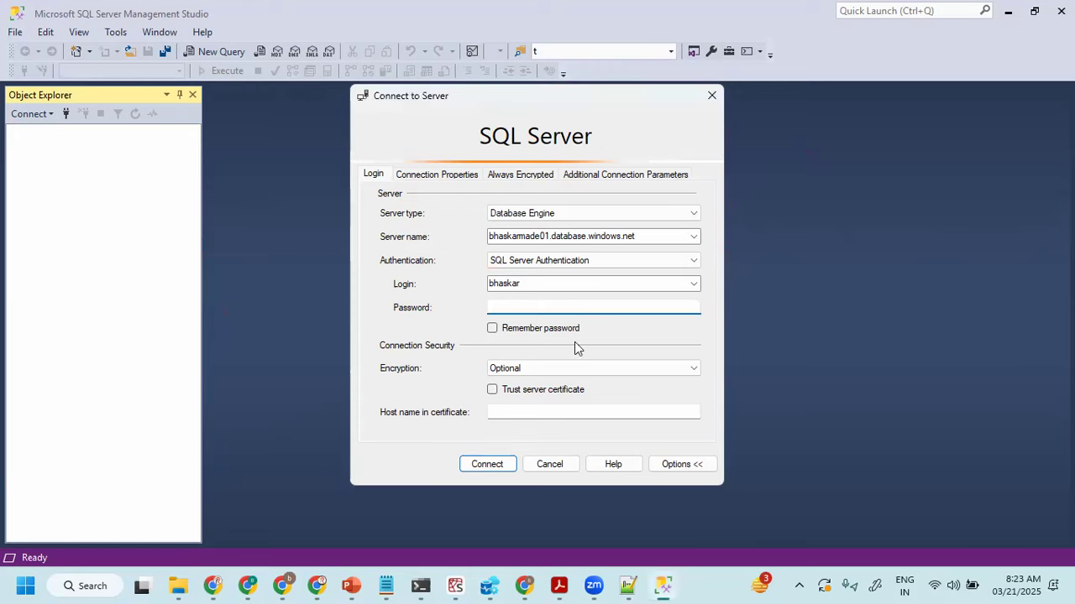
{"action": "left_click", "coordinate": [529, 585]}
{"action": "left_click", "coordinate": [252, 16]}
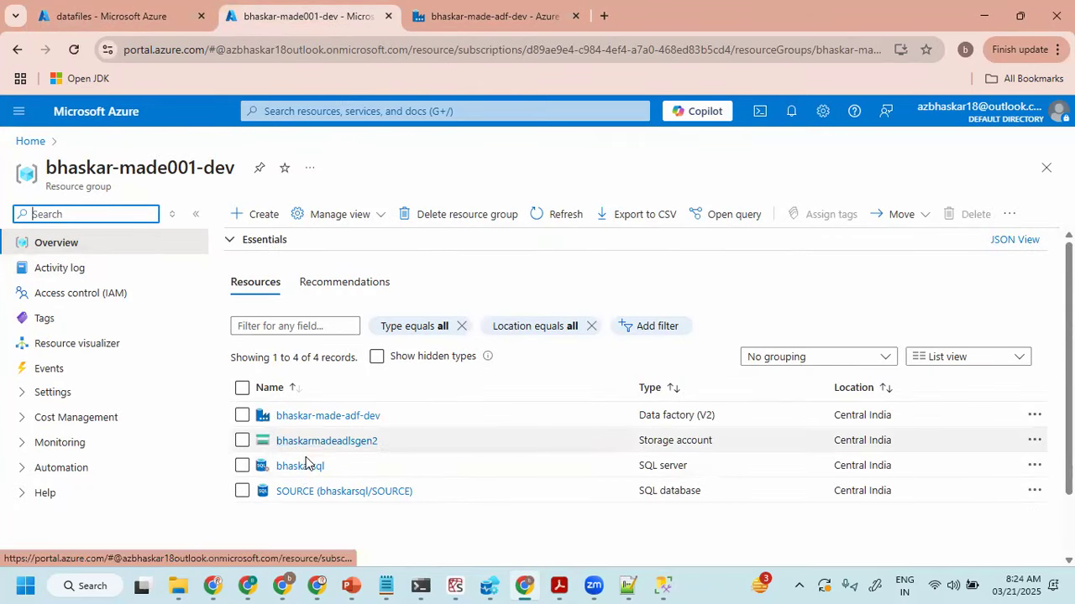
{"action": "left_click", "coordinate": [297, 492]}
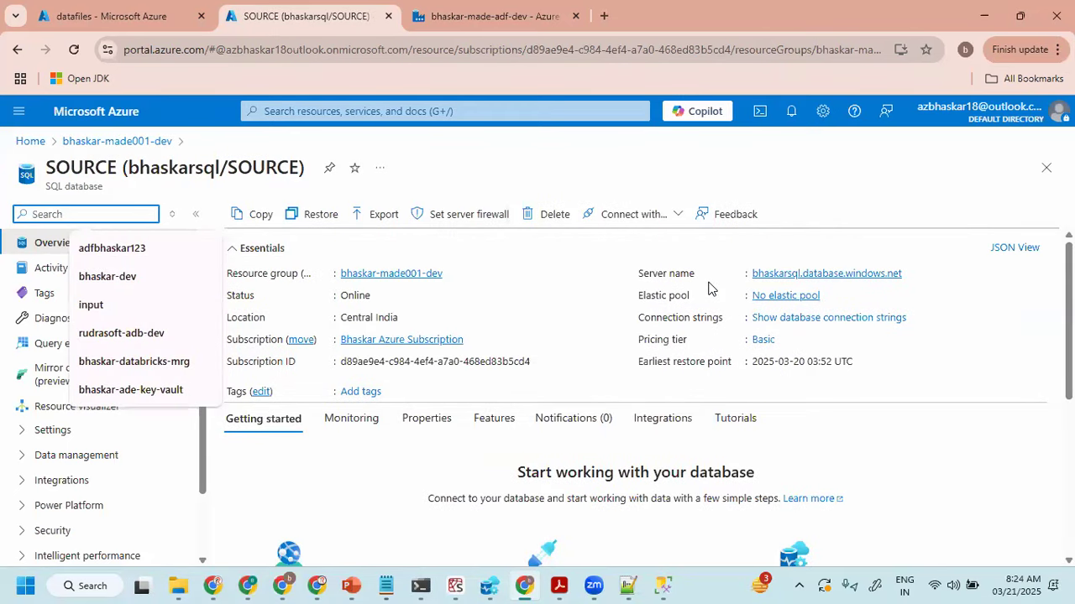
- Circle the Server name in red and underline Pricing tier, Basic, Subscription ID, Location, Status and the resource group on the SOURCE overview
{"action": "mouse_move", "coordinate": [695, 263]}
{"action": "left_mouse_down"}
{"action": "mouse_move", "coordinate": [785, 296]}
{"action": "mouse_move", "coordinate": [696, 272]}
{"action": "left_mouse_up"}
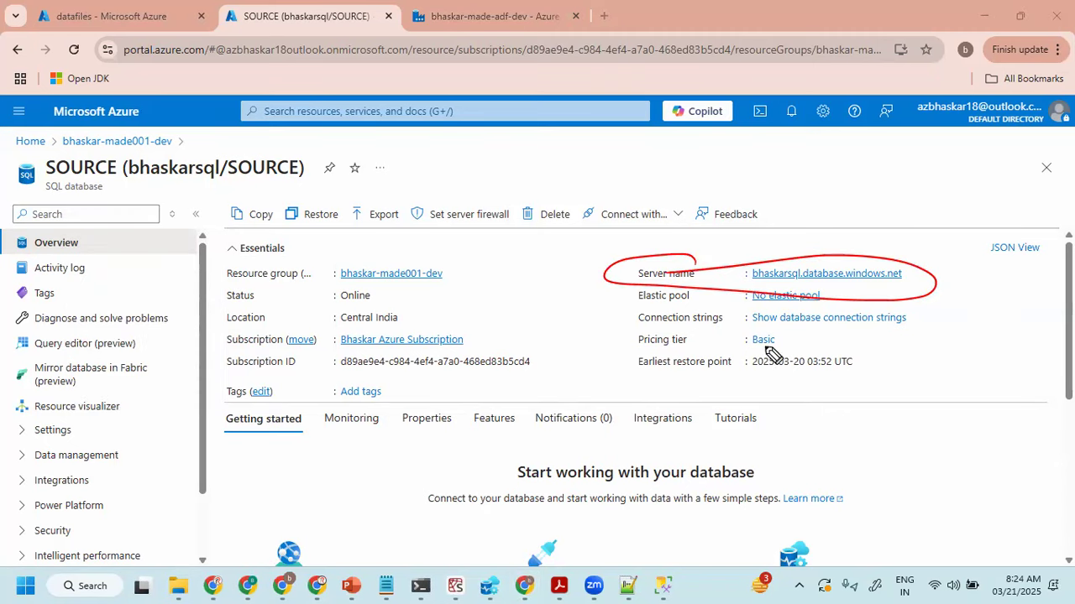
{"action": "left_click_drag", "start_coordinate": [640, 344], "coordinate": [779, 340]}
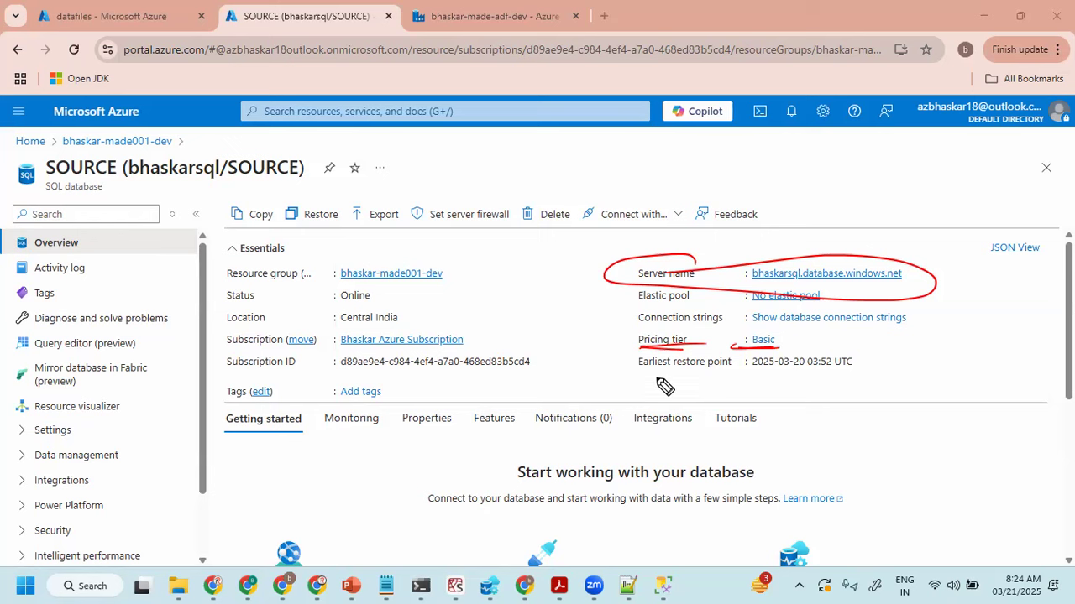
{"action": "left_click_drag", "start_coordinate": [225, 368], "coordinate": [299, 367]}
{"action": "left_click_drag", "start_coordinate": [212, 320], "coordinate": [285, 314]}
{"action": "left_click_drag", "start_coordinate": [220, 298], "coordinate": [269, 294]}
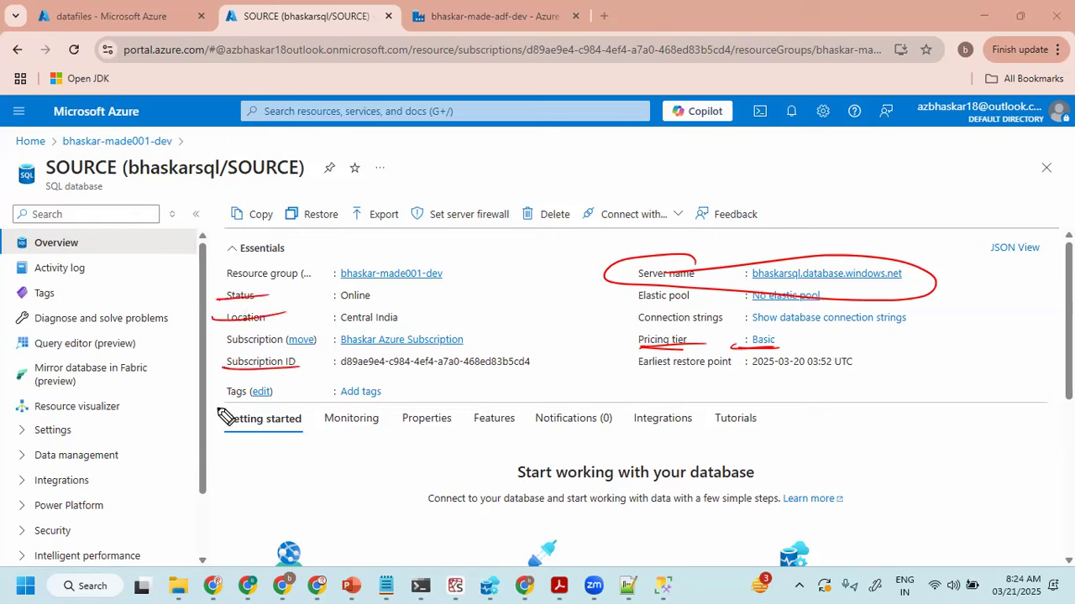
{"action": "left_click_drag", "start_coordinate": [481, 276], "coordinate": [313, 280]}
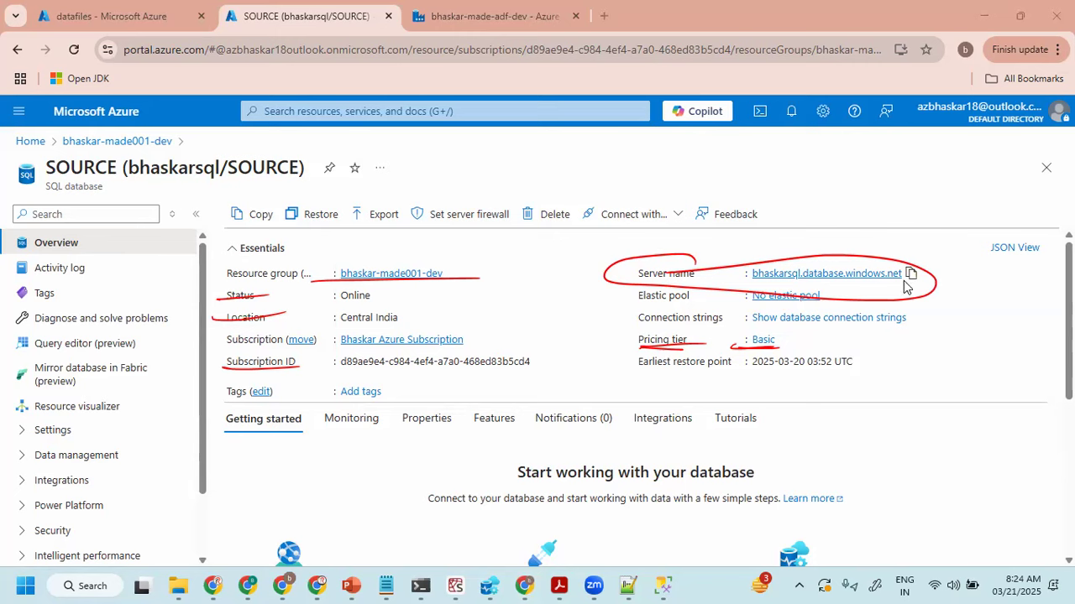
- Copy the SOURCE database's server name and enter bhaskarsql.database.windows.net as the server name in SQL Server Management Studio's connection dialog
{"action": "left_click", "coordinate": [911, 274]}
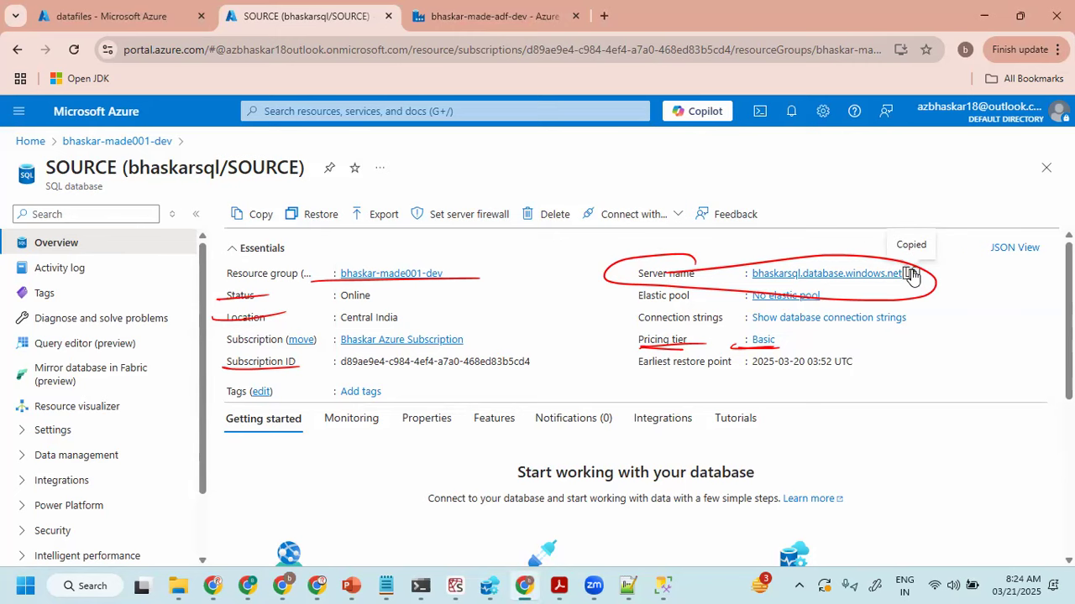
{"action": "mouse_move", "coordinate": [661, 586]}
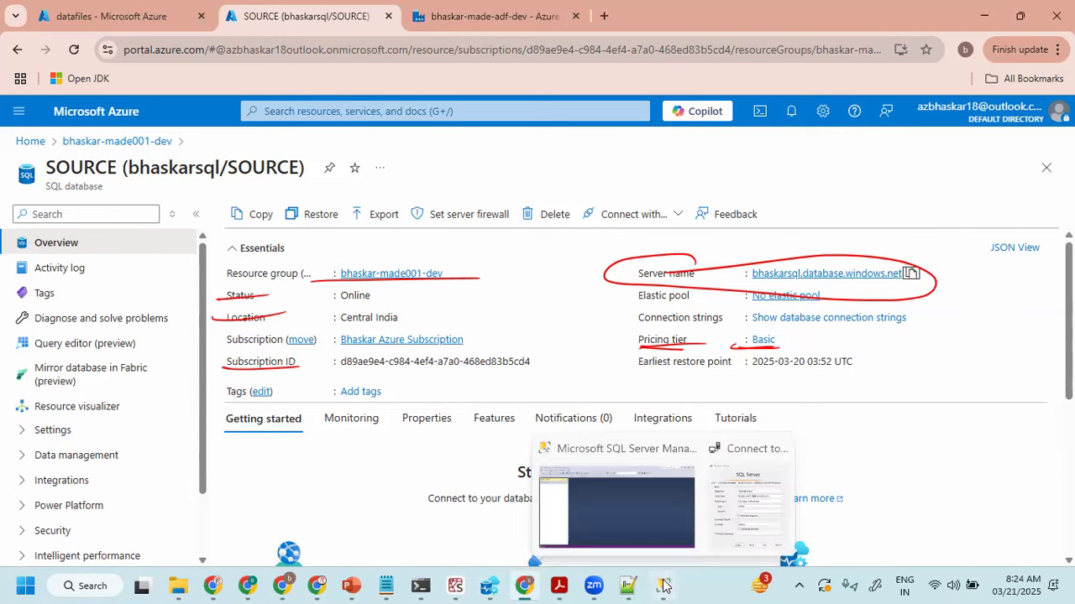
{"action": "left_click", "coordinate": [740, 481]}
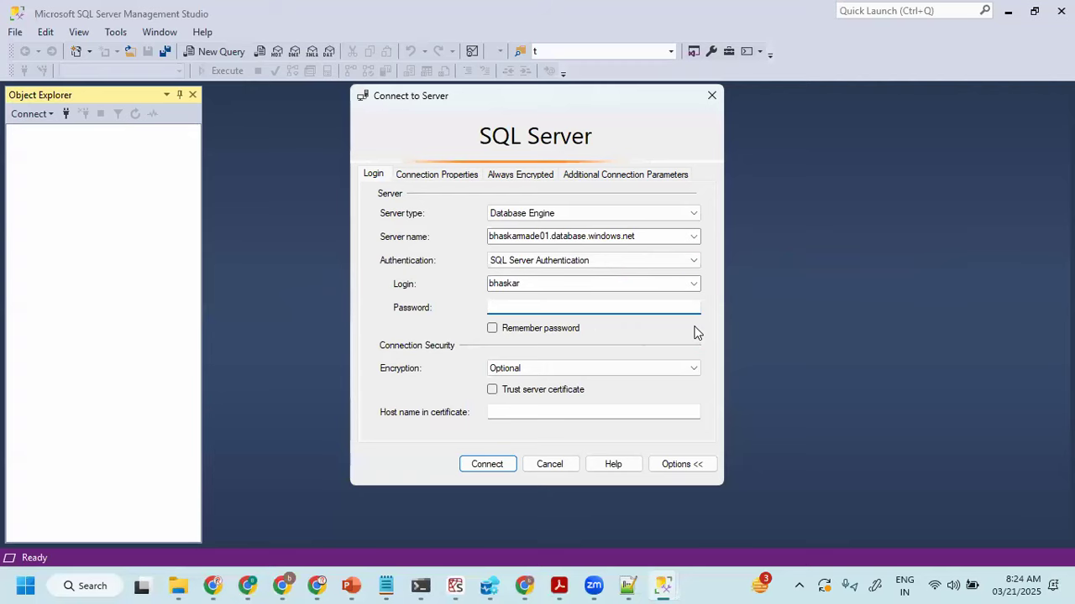
{"action": "key", "text": "ctrl+v"}
{"action": "left_click", "coordinate": [547, 238]}
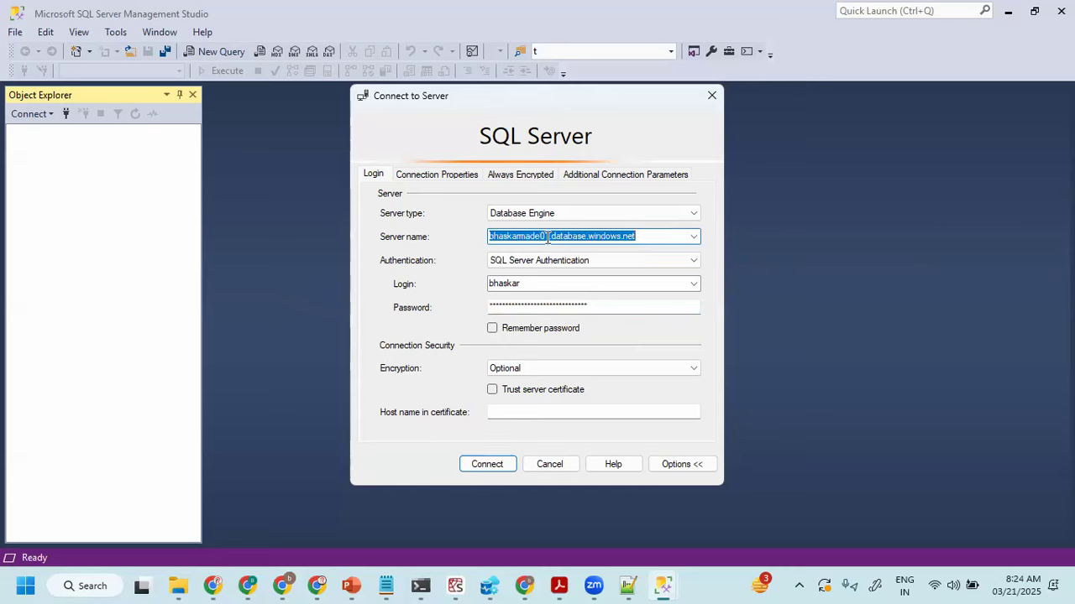
{"action": "key", "text": "ctrl+v"}
- Replace the password field's contents with the SQL login password and connect to the server
{"action": "left_click_drag", "start_coordinate": [584, 304], "coordinate": [458, 304]}
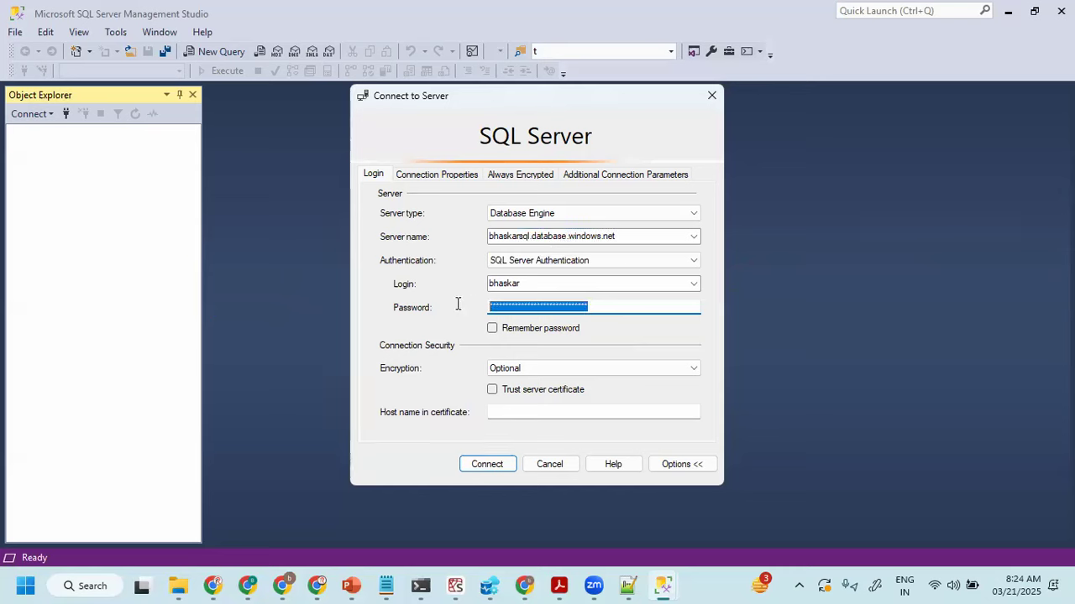
{"action": "type", "text": "****"}
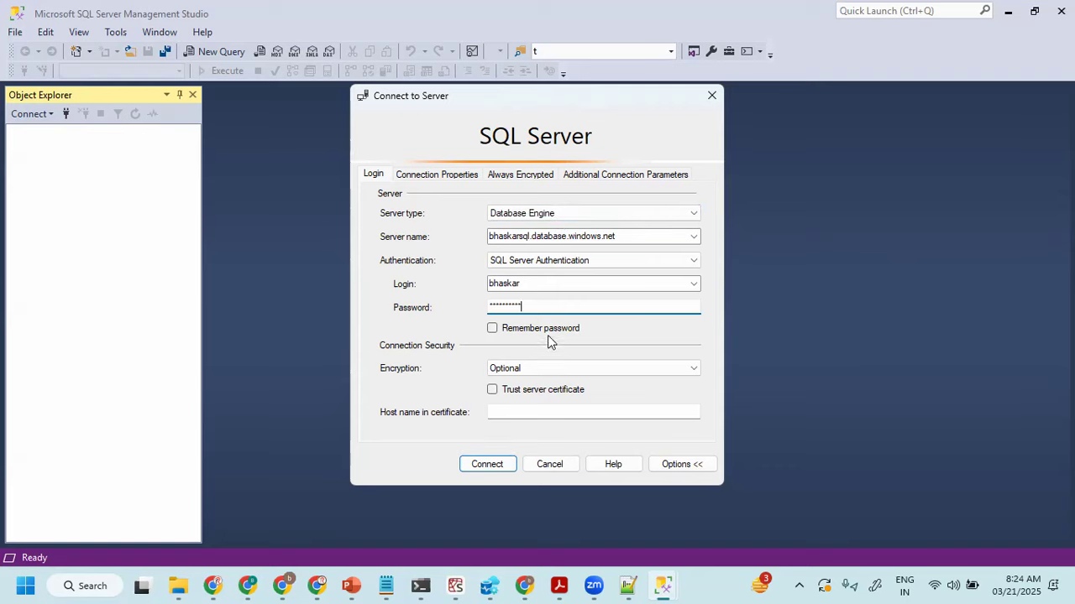
{"action": "left_click", "coordinate": [485, 468]}
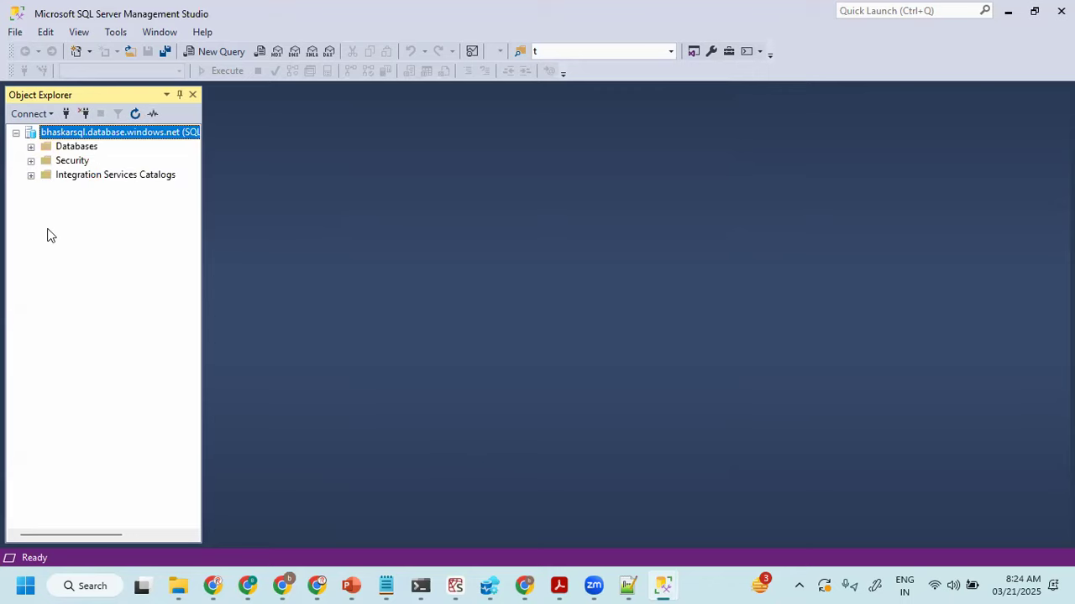
- Expand Databases, SOURCE and its Tables folder in Object Explorer, and widen the pane to show the full entries
{"action": "left_click", "coordinate": [30, 147]}
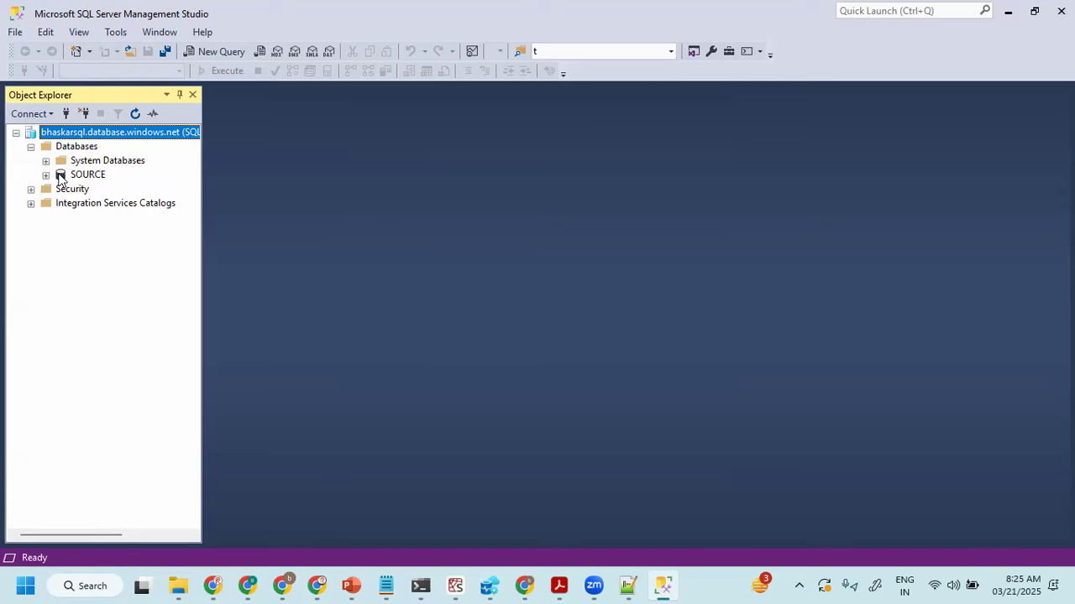
{"action": "left_click", "coordinate": [60, 176]}
{"action": "left_click", "coordinate": [45, 174]}
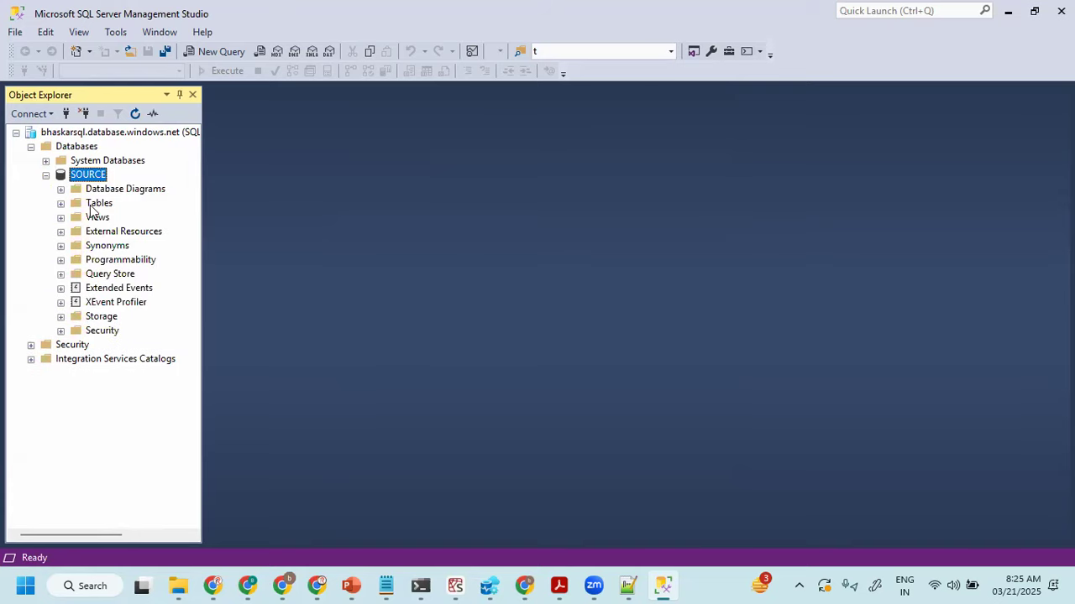
{"action": "left_click", "coordinate": [94, 206]}
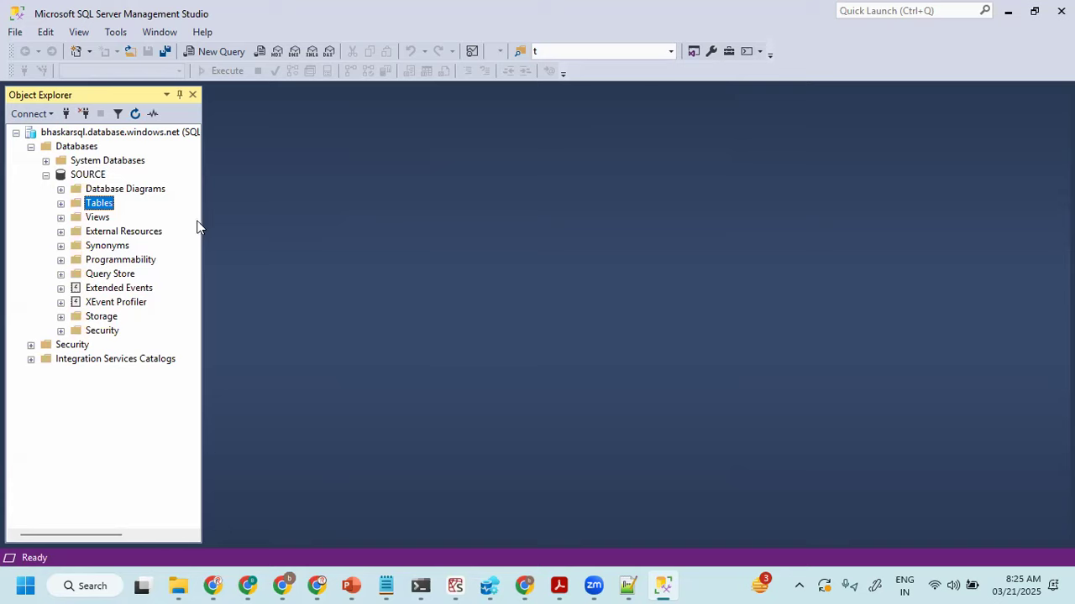
{"action": "left_click", "coordinate": [60, 204]}
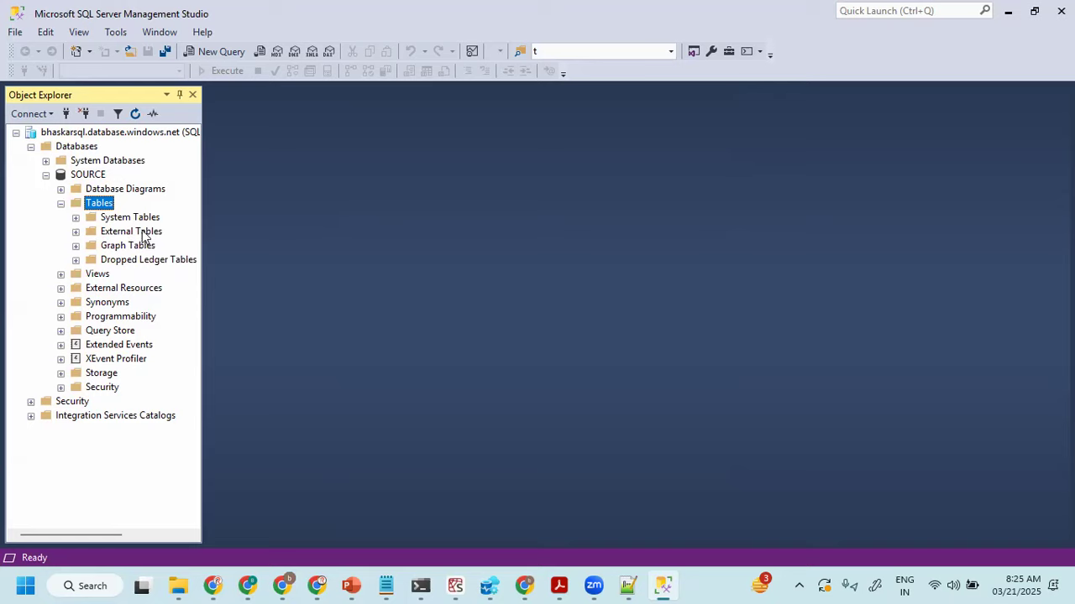
{"action": "left_click_drag", "start_coordinate": [202, 222], "coordinate": [243, 223]}
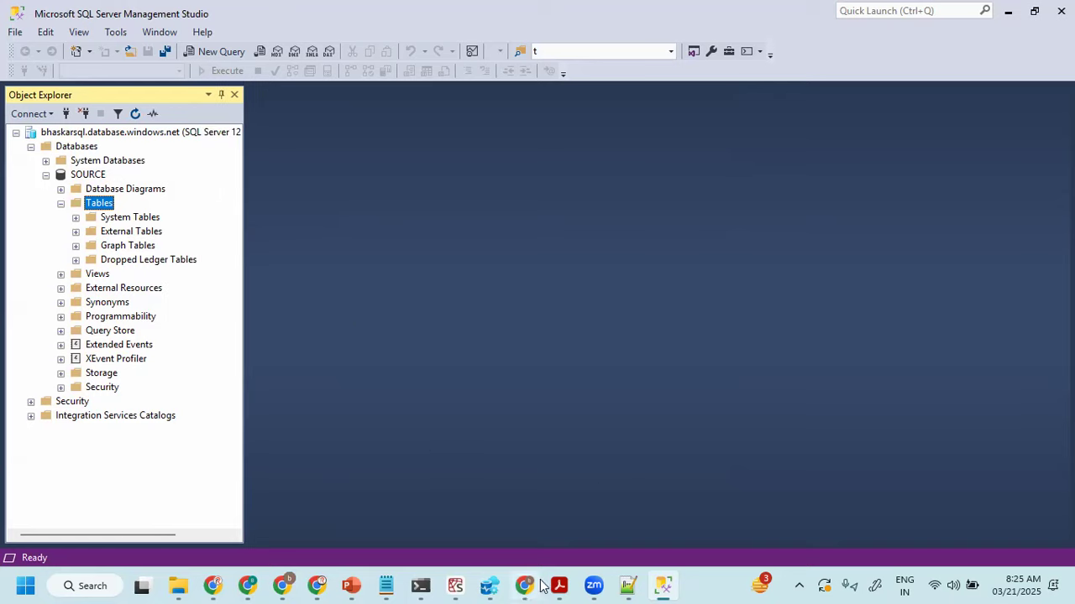
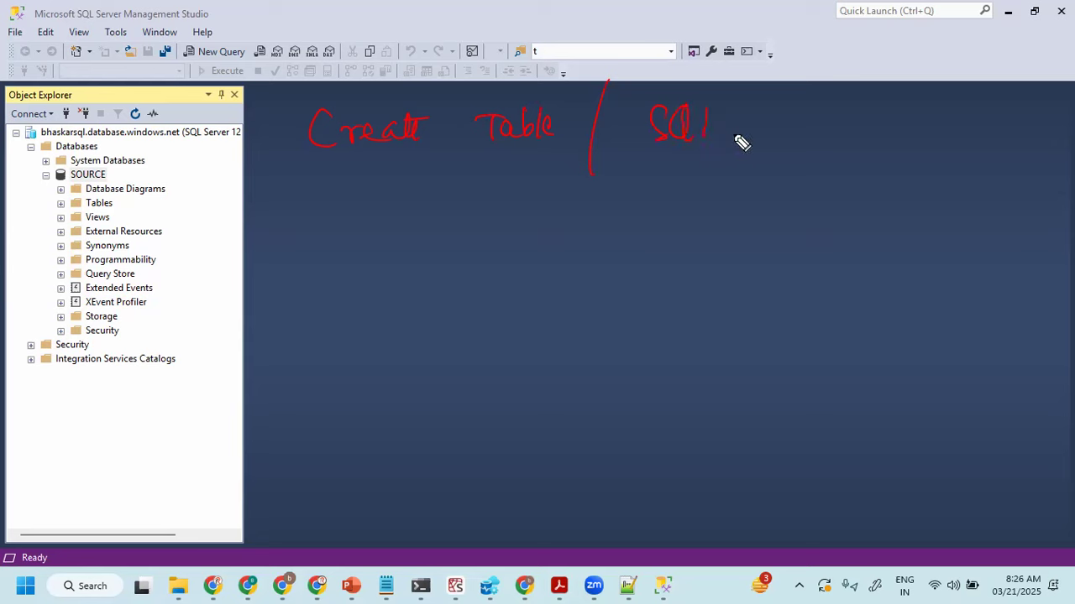
- Circle the SOURCE database tree in red, underline and tick "Create Table", and handwrite an underlined "Delta Tables" with star marks
{"action": "mouse_move", "coordinate": [19, 192]}
{"action": "left_mouse_down"}
{"action": "mouse_move", "coordinate": [132, 173]}
{"action": "mouse_move", "coordinate": [15, 183]}
{"action": "left_mouse_up"}
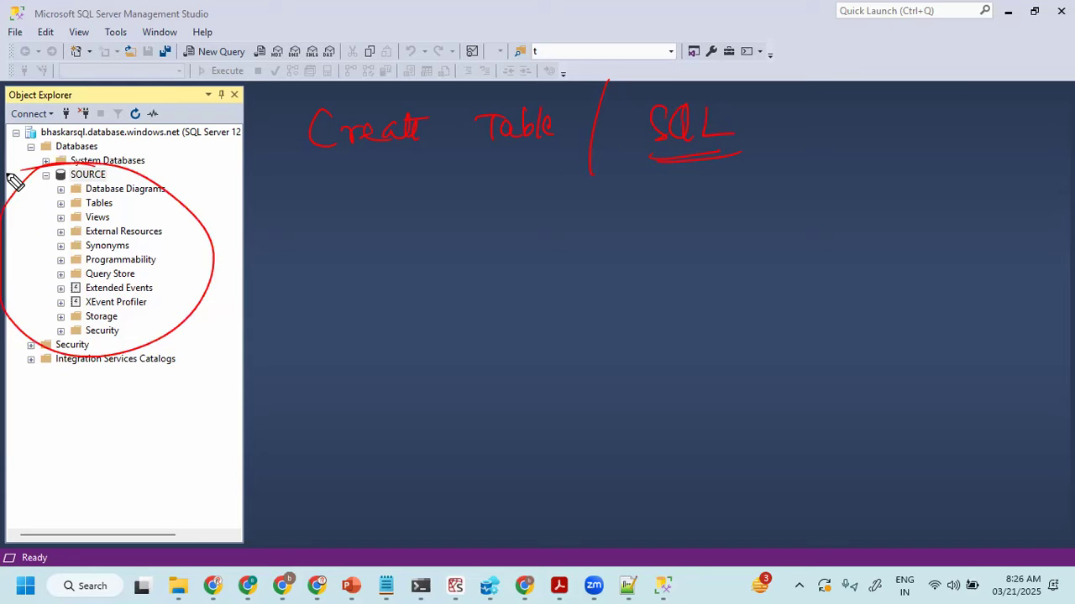
{"action": "mouse_move", "coordinate": [280, 192]}
{"action": "left_mouse_down"}
{"action": "mouse_move", "coordinate": [252, 199]}
{"action": "mouse_move", "coordinate": [465, 175]}
{"action": "left_mouse_up"}
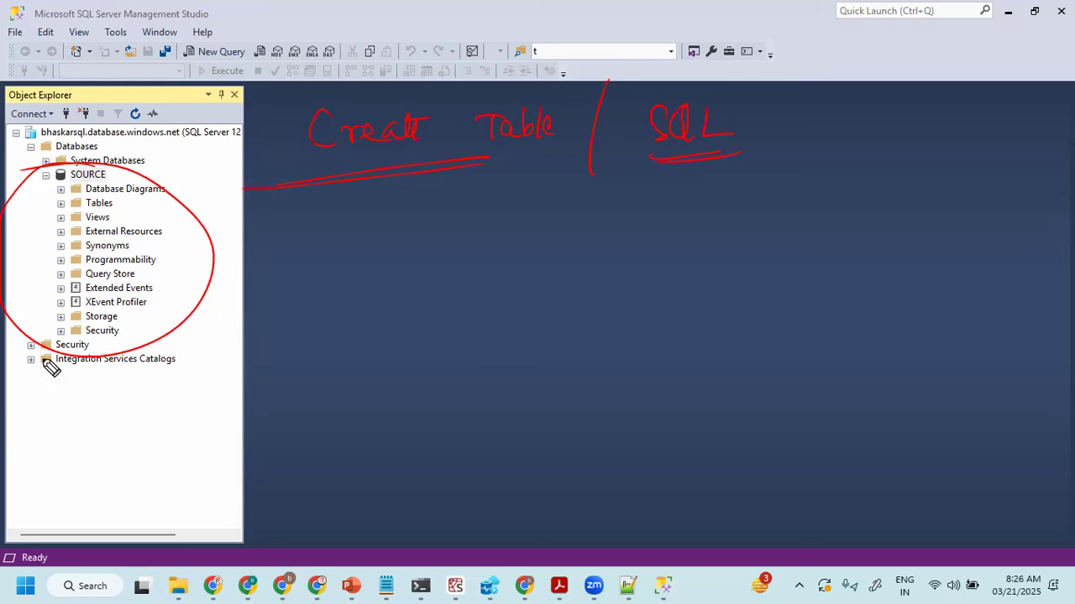
{"action": "mouse_move", "coordinate": [334, 319]}
{"action": "left_mouse_down"}
{"action": "mouse_move", "coordinate": [335, 333]}
{"action": "mouse_move", "coordinate": [370, 315]}
{"action": "mouse_move", "coordinate": [487, 300]}
{"action": "mouse_move", "coordinate": [603, 307]}
{"action": "left_mouse_up"}
{"action": "left_click_drag", "start_coordinate": [310, 359], "coordinate": [440, 357]}
{"action": "left_click_drag", "start_coordinate": [514, 361], "coordinate": [578, 358]}
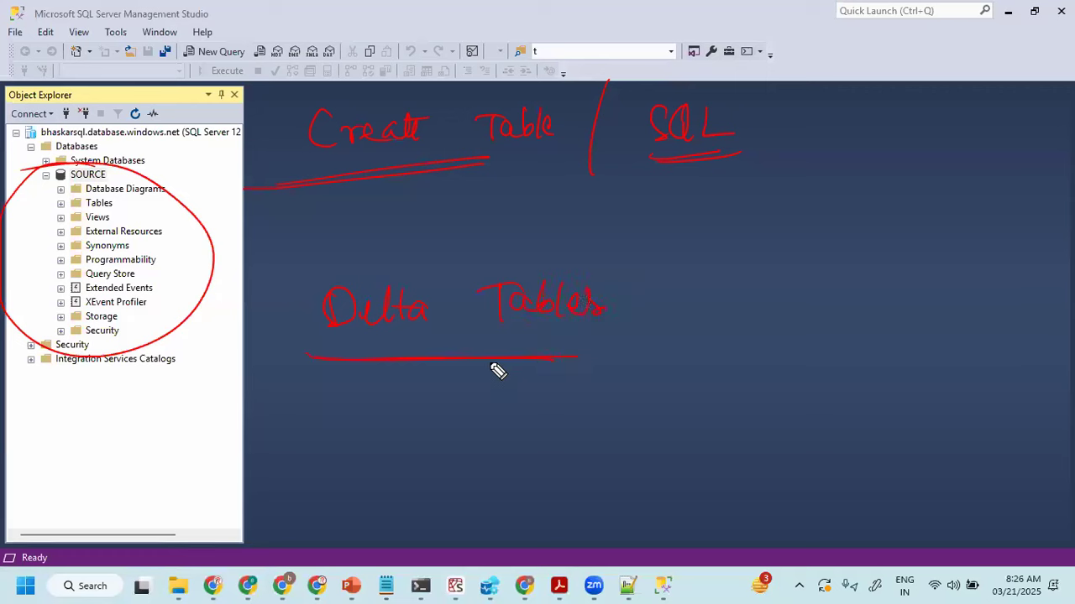
{"action": "mouse_move", "coordinate": [276, 277]}
{"action": "left_mouse_down"}
{"action": "mouse_move", "coordinate": [267, 260]}
{"action": "mouse_move", "coordinate": [307, 250]}
{"action": "mouse_move", "coordinate": [272, 287]}
{"action": "left_mouse_up"}
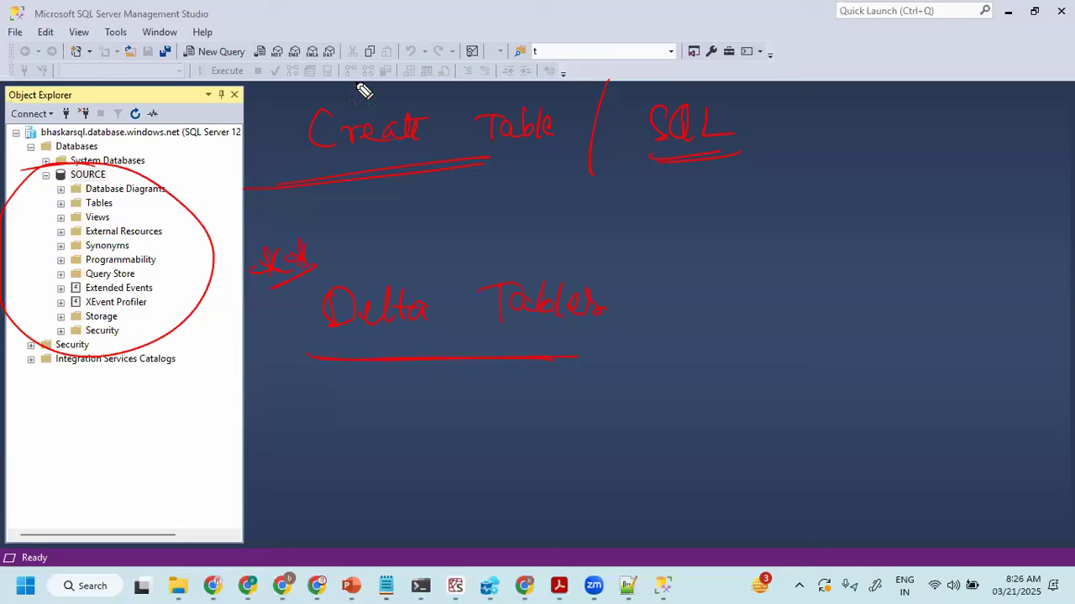
{"action": "left_click_drag", "start_coordinate": [348, 75], "coordinate": [445, 68]}
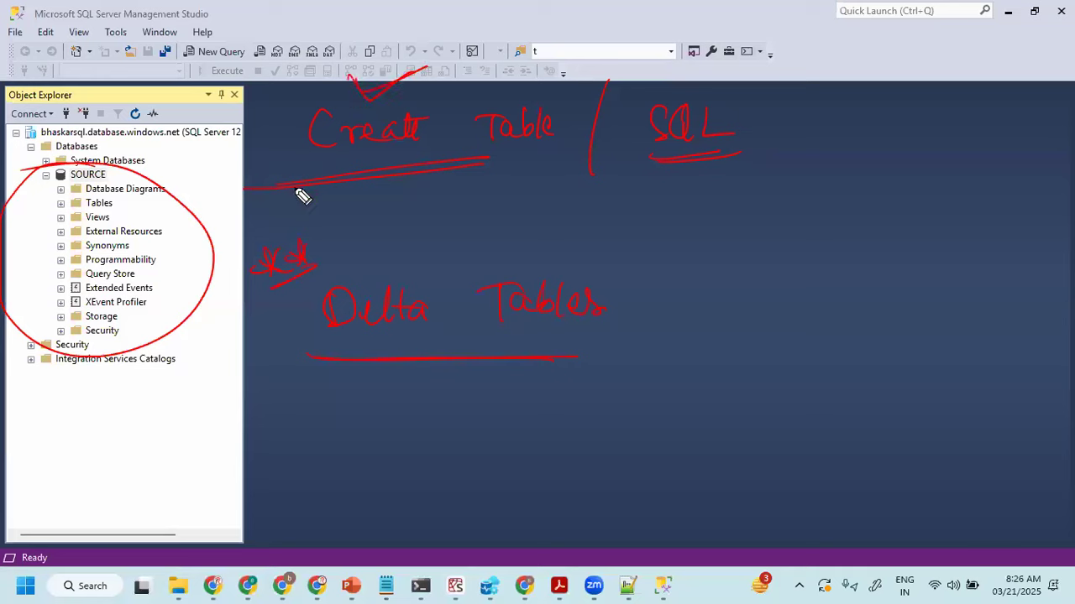
- Handwrite "SQL Basic" in red, plus "Feed", "Update" and "Remove" bracketed to an underlined "Control table"
{"action": "mouse_move", "coordinate": [811, 227]}
{"action": "left_mouse_down"}
{"action": "mouse_move", "coordinate": [820, 255]}
{"action": "mouse_move", "coordinate": [808, 242]}
{"action": "mouse_move", "coordinate": [758, 276]}
{"action": "left_mouse_up"}
{"action": "mouse_move", "coordinate": [820, 251]}
{"action": "left_mouse_down"}
{"action": "mouse_move", "coordinate": [814, 243]}
{"action": "mouse_move", "coordinate": [868, 250]}
{"action": "left_mouse_up"}
{"action": "mouse_move", "coordinate": [778, 293]}
{"action": "left_mouse_down"}
{"action": "mouse_move", "coordinate": [779, 325]}
{"action": "mouse_move", "coordinate": [826, 321]}
{"action": "left_mouse_up"}
{"action": "mouse_move", "coordinate": [842, 304]}
{"action": "left_mouse_down"}
{"action": "mouse_move", "coordinate": [840, 321]}
{"action": "mouse_move", "coordinate": [865, 323]}
{"action": "mouse_move", "coordinate": [777, 344]}
{"action": "left_mouse_up"}
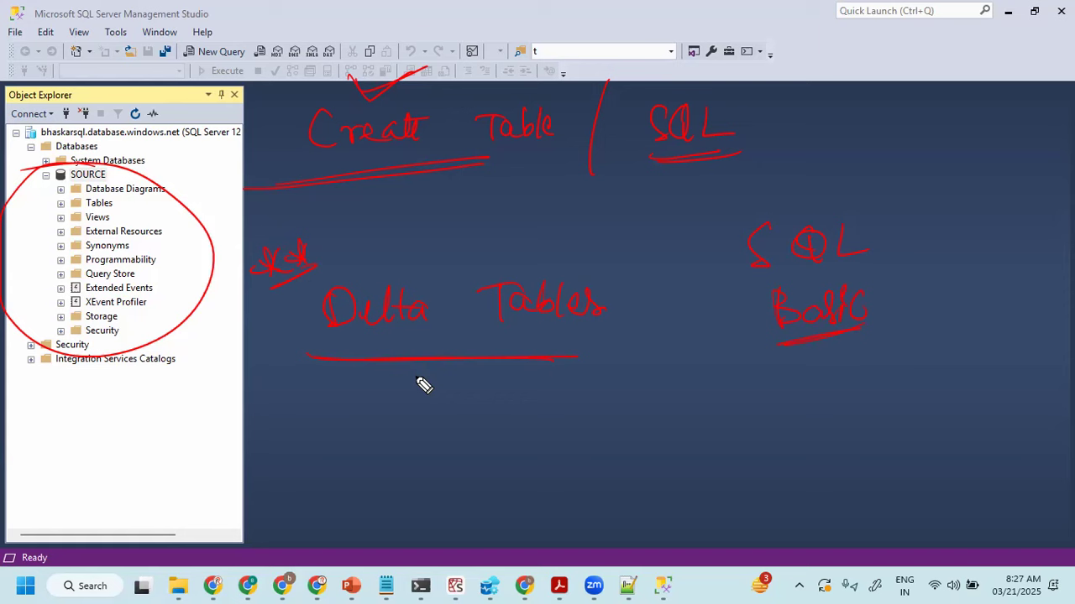
{"action": "mouse_move", "coordinate": [673, 398]}
{"action": "left_mouse_down"}
{"action": "mouse_move", "coordinate": [670, 437]}
{"action": "mouse_move", "coordinate": [702, 394]}
{"action": "mouse_move", "coordinate": [729, 424]}
{"action": "mouse_move", "coordinate": [742, 399]}
{"action": "left_mouse_up"}
{"action": "left_click_drag", "start_coordinate": [678, 453], "coordinate": [695, 458]}
{"action": "mouse_move", "coordinate": [702, 458]}
{"action": "left_mouse_down"}
{"action": "mouse_move", "coordinate": [705, 483]}
{"action": "mouse_move", "coordinate": [725, 450]}
{"action": "mouse_move", "coordinate": [752, 468]}
{"action": "mouse_move", "coordinate": [755, 448]}
{"action": "left_mouse_up"}
{"action": "mouse_move", "coordinate": [711, 495]}
{"action": "left_mouse_down"}
{"action": "mouse_move", "coordinate": [712, 511]}
{"action": "mouse_move", "coordinate": [760, 522]}
{"action": "mouse_move", "coordinate": [815, 494]}
{"action": "left_mouse_up"}
{"action": "mouse_move", "coordinate": [820, 388]}
{"action": "left_mouse_down"}
{"action": "mouse_move", "coordinate": [849, 409]}
{"action": "mouse_move", "coordinate": [869, 503]}
{"action": "left_mouse_up"}
{"action": "mouse_move", "coordinate": [918, 388]}
{"action": "left_mouse_down"}
{"action": "mouse_move", "coordinate": [919, 400]}
{"action": "mouse_move", "coordinate": [957, 405]}
{"action": "mouse_move", "coordinate": [998, 370]}
{"action": "left_mouse_up"}
{"action": "mouse_move", "coordinate": [919, 432]}
{"action": "left_mouse_down"}
{"action": "mouse_move", "coordinate": [917, 470]}
{"action": "mouse_move", "coordinate": [952, 462]}
{"action": "mouse_move", "coordinate": [974, 439]}
{"action": "mouse_move", "coordinate": [990, 466]}
{"action": "mouse_move", "coordinate": [919, 486]}
{"action": "left_mouse_up"}
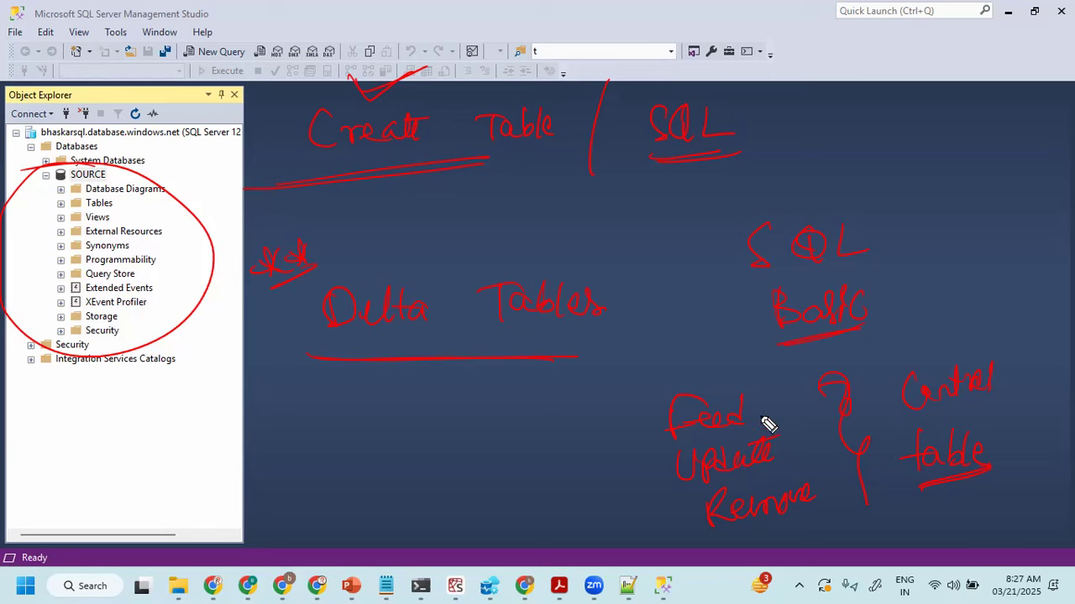
- Circle the Feed, Update, Remove notes, handwrite "Data Driven Pipelines" with further marks, and clear all the red annotations
{"action": "mouse_move", "coordinate": [729, 366]}
{"action": "left_mouse_down"}
{"action": "mouse_move", "coordinate": [623, 452]}
{"action": "mouse_move", "coordinate": [820, 492]}
{"action": "mouse_move", "coordinate": [714, 373]}
{"action": "left_mouse_up"}
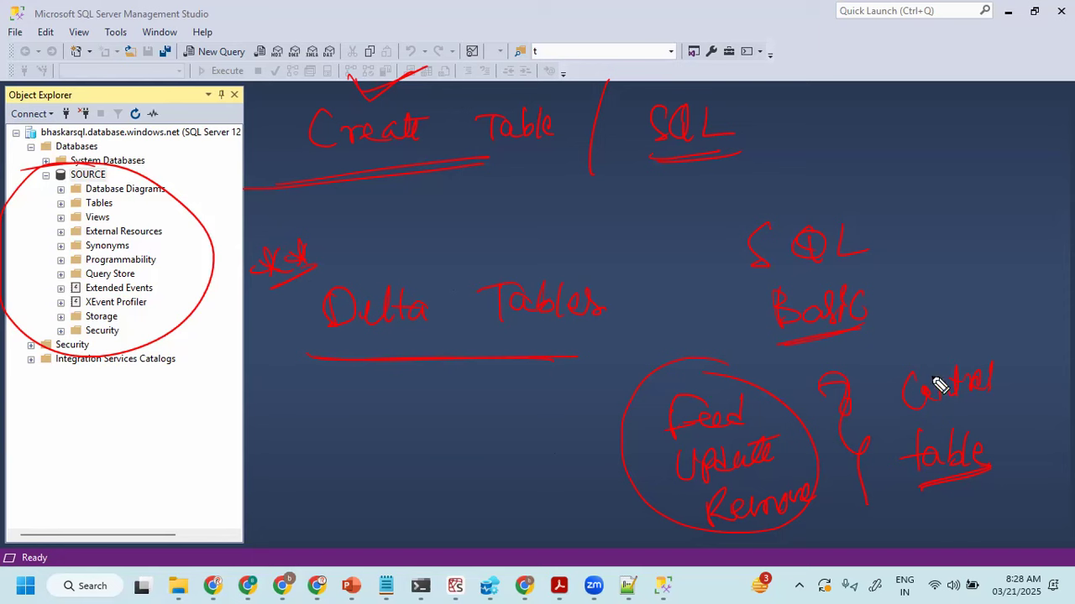
{"action": "mouse_move", "coordinate": [253, 412]}
{"action": "left_mouse_down"}
{"action": "mouse_move", "coordinate": [271, 436]}
{"action": "mouse_move", "coordinate": [309, 425]}
{"action": "mouse_move", "coordinate": [304, 405]}
{"action": "mouse_move", "coordinate": [361, 417]}
{"action": "mouse_move", "coordinate": [448, 403]}
{"action": "left_mouse_up"}
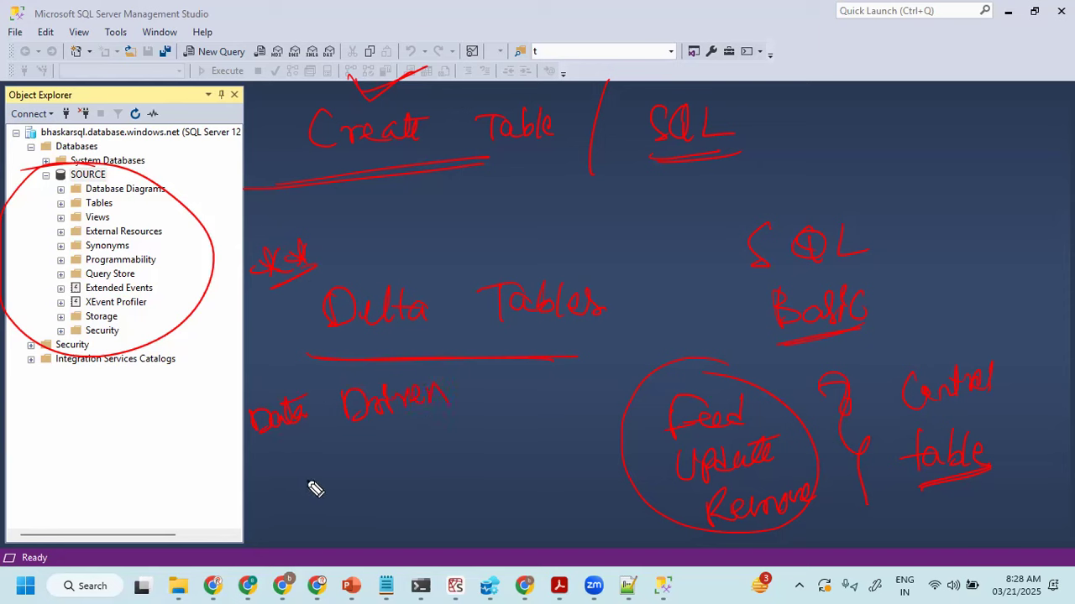
{"action": "mouse_move", "coordinate": [304, 476]}
{"action": "left_mouse_down"}
{"action": "mouse_move", "coordinate": [310, 486]}
{"action": "mouse_move", "coordinate": [324, 464]}
{"action": "mouse_move", "coordinate": [330, 473]}
{"action": "mouse_move", "coordinate": [329, 519]}
{"action": "mouse_move", "coordinate": [334, 464]}
{"action": "mouse_move", "coordinate": [367, 469]}
{"action": "mouse_move", "coordinate": [392, 451]}
{"action": "mouse_move", "coordinate": [445, 455]}
{"action": "left_mouse_up"}
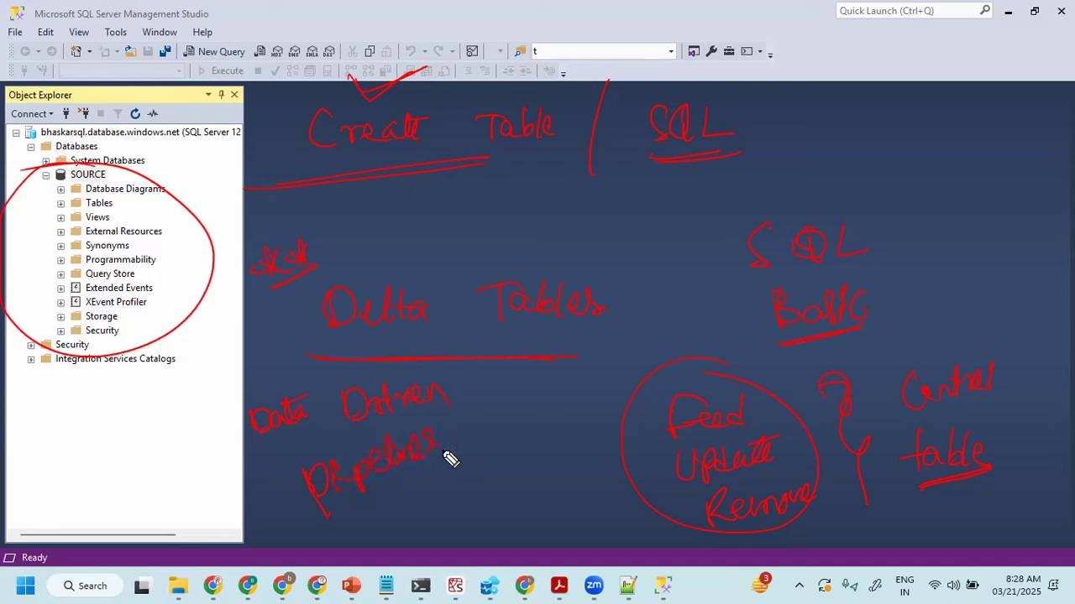
{"action": "mouse_move", "coordinate": [511, 398]}
{"action": "left_mouse_down"}
{"action": "mouse_move", "coordinate": [487, 429]}
{"action": "mouse_move", "coordinate": [529, 414]}
{"action": "mouse_move", "coordinate": [541, 389]}
{"action": "left_mouse_up"}
{"action": "mouse_move", "coordinate": [499, 448]}
{"action": "left_mouse_down"}
{"action": "mouse_move", "coordinate": [550, 424]}
{"action": "mouse_move", "coordinate": [552, 432]}
{"action": "left_mouse_up"}
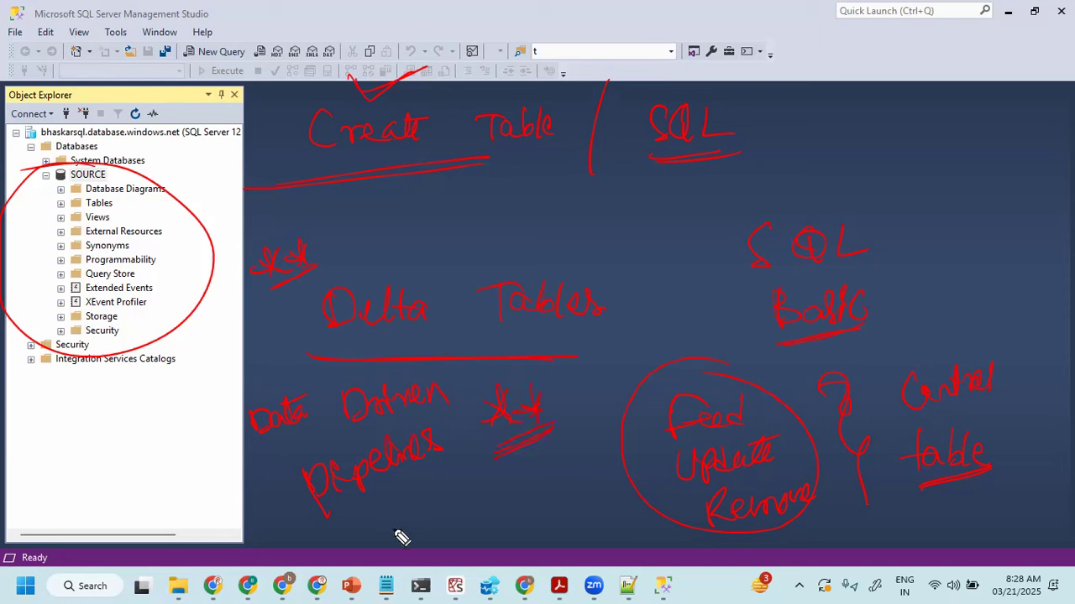
{"action": "mouse_move", "coordinate": [973, 333]}
{"action": "left_mouse_down"}
{"action": "mouse_move", "coordinate": [930, 348]}
{"action": "mouse_move", "coordinate": [996, 322]}
{"action": "left_mouse_up"}
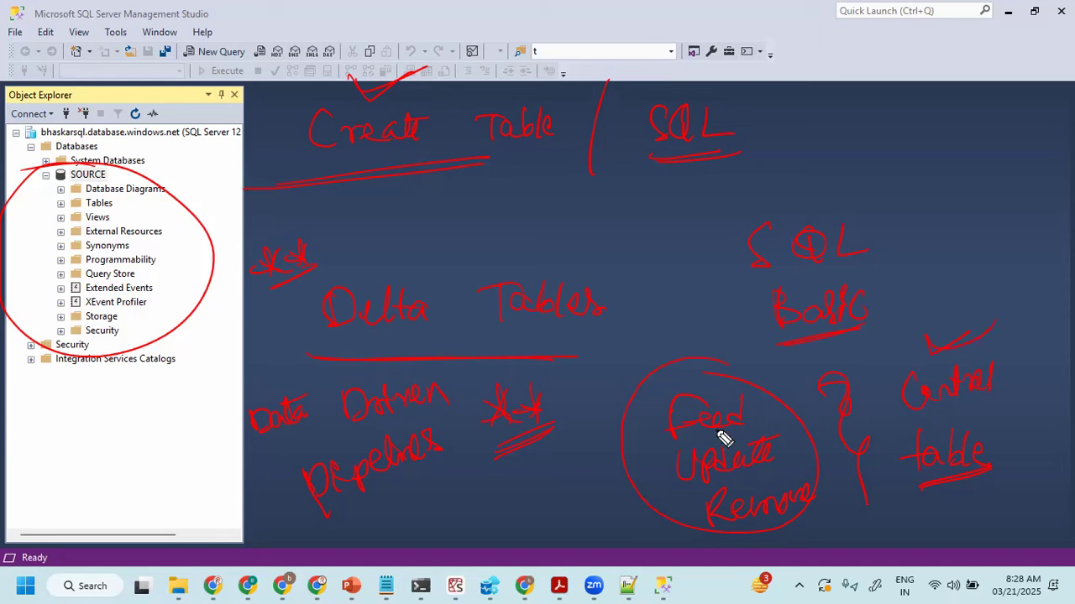
{"action": "left_click_drag", "start_coordinate": [535, 493], "coordinate": [622, 478]}
{"action": "left_click_drag", "start_coordinate": [595, 461], "coordinate": [581, 501]}
{"action": "mouse_move", "coordinate": [888, 163]}
{"action": "left_mouse_down"}
{"action": "mouse_move", "coordinate": [941, 179]}
{"action": "mouse_move", "coordinate": [931, 204]}
{"action": "left_mouse_up"}
{"action": "key", "text": "e"}
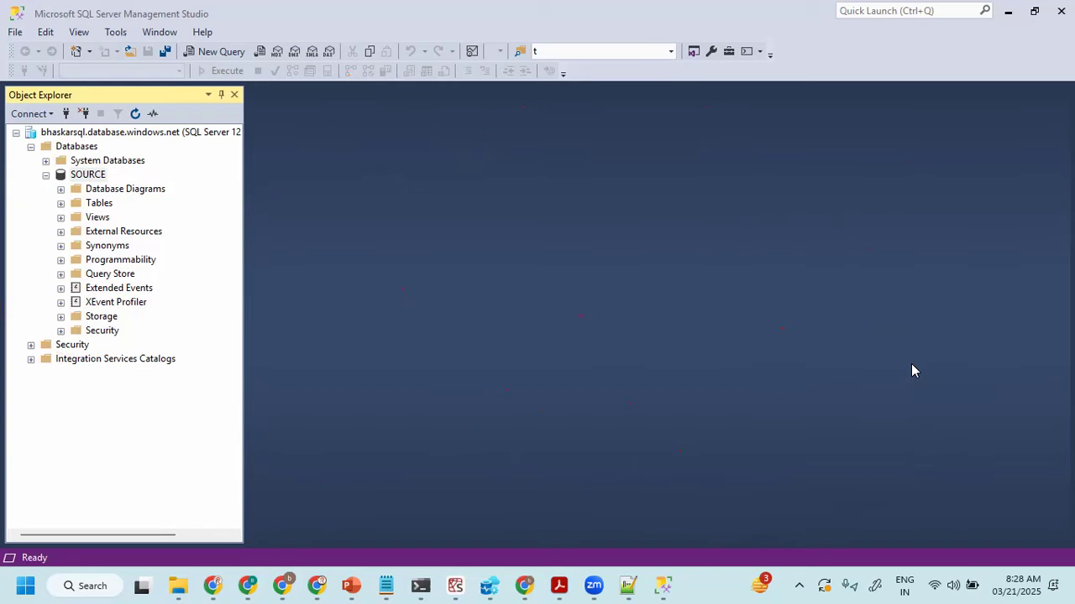
- Select the SOURCE database in Object Explorer and open a new query window for it
{"action": "left_click", "coordinate": [101, 175]}
{"action": "left_click", "coordinate": [101, 176]}
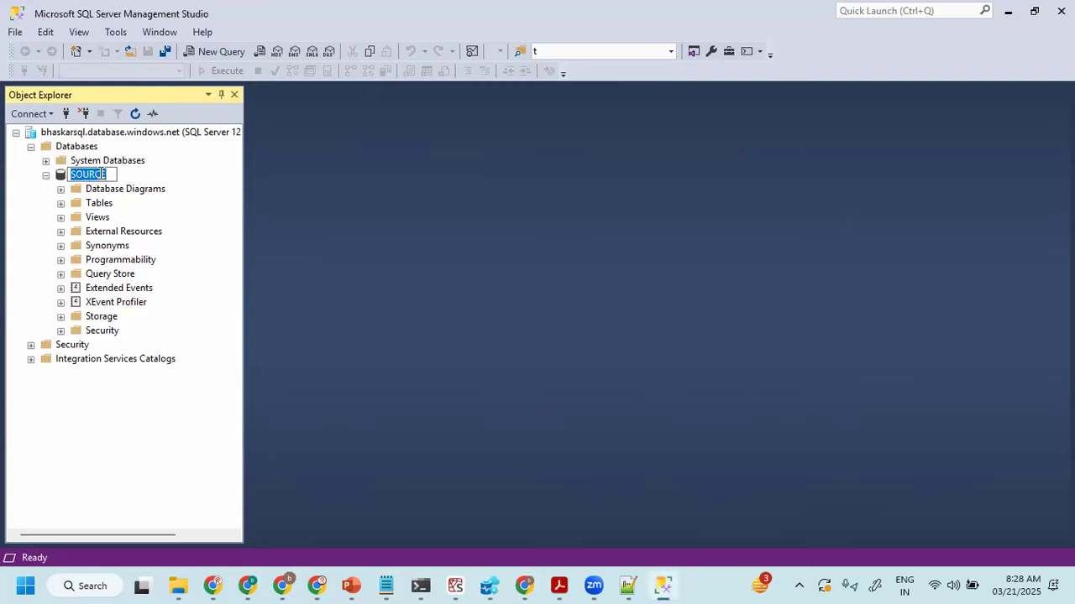
{"action": "left_click", "coordinate": [96, 205]}
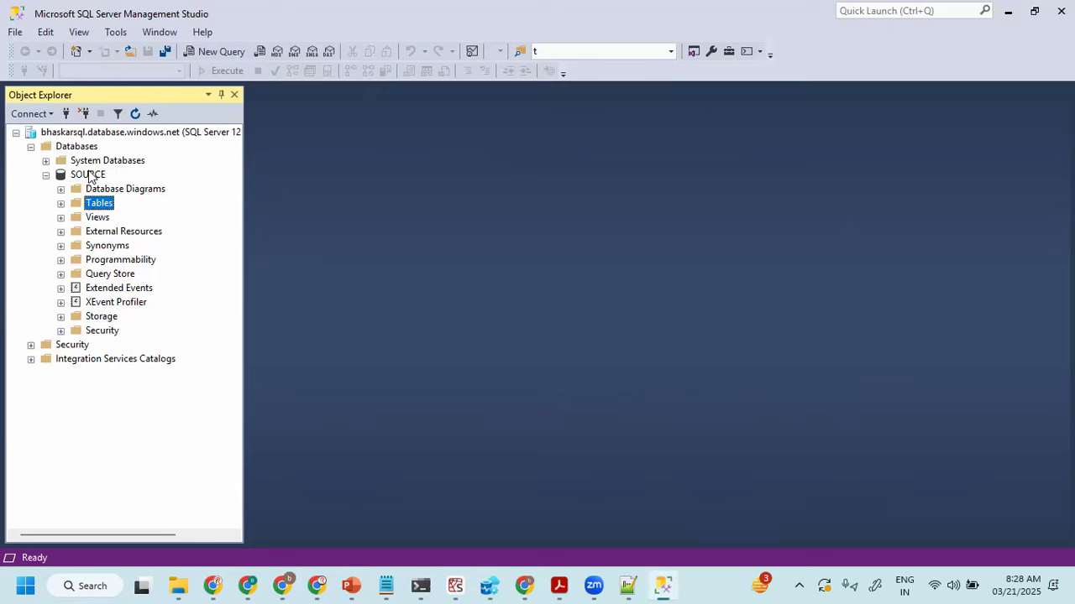
{"action": "left_click", "coordinate": [90, 176]}
{"action": "left_click", "coordinate": [217, 52]}
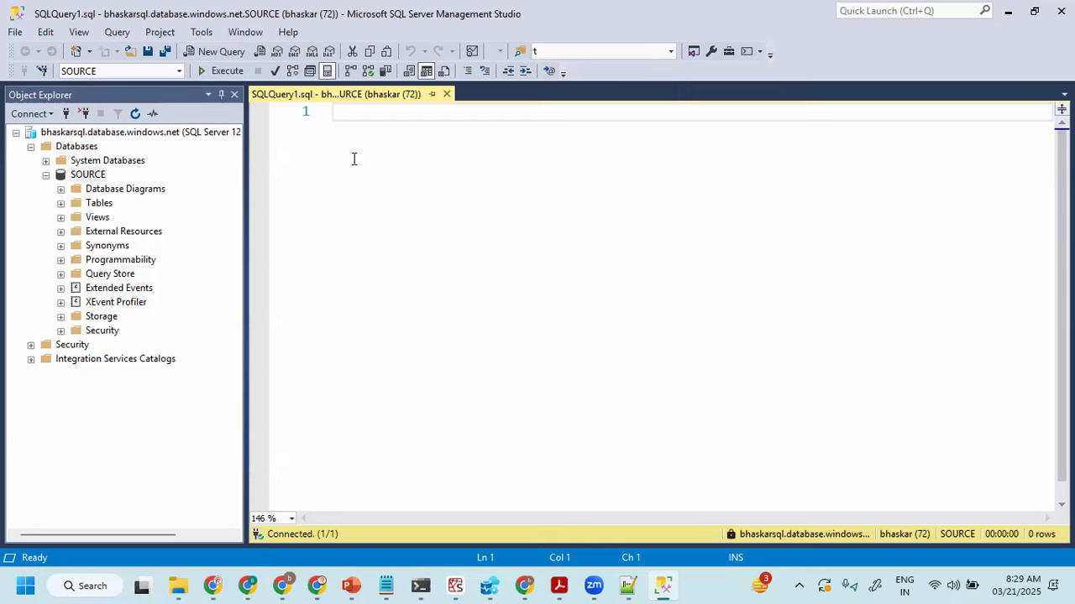
- Write a CREATE TABLE customer statement with enclosing parentheses and customer_id INT as its first column
{"action": "type", "text": "CREATE TABLE"}
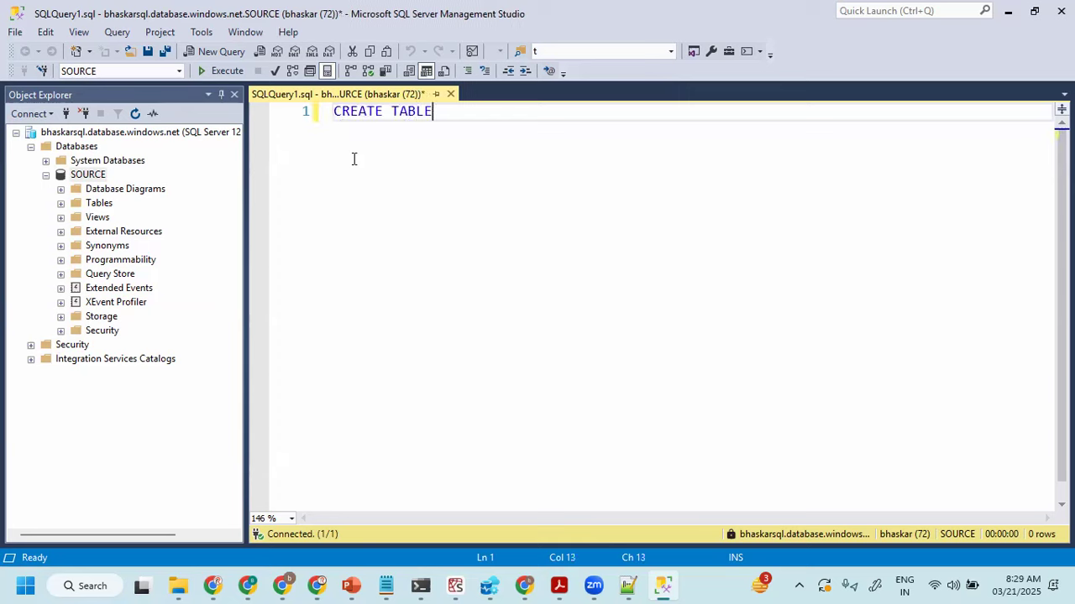
{"action": "type", "text": " customer("}
{"action": "key", "text": "Return"}
{"action": "type", "text": ")"}
{"action": "left_click", "coordinate": [567, 104]}
{"action": "key", "text": "Return"}
{"action": "type", "text": "customer_id INT,"}
{"action": "key", "text": "Return"}
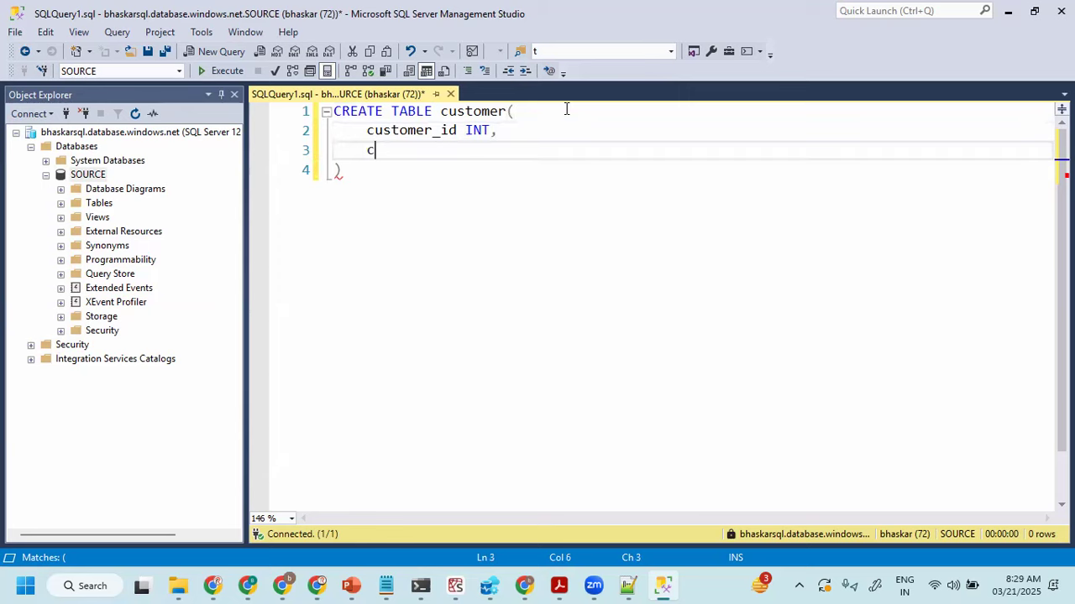
- Add a customer_name VARCHAR(100) column below customer_id in the CREATE TABLE statement
{"action": "type", "text": "customer_name VARC"}
{"action": "key", "text": "BackSpace"}
{"action": "type", "text": "CHA"}
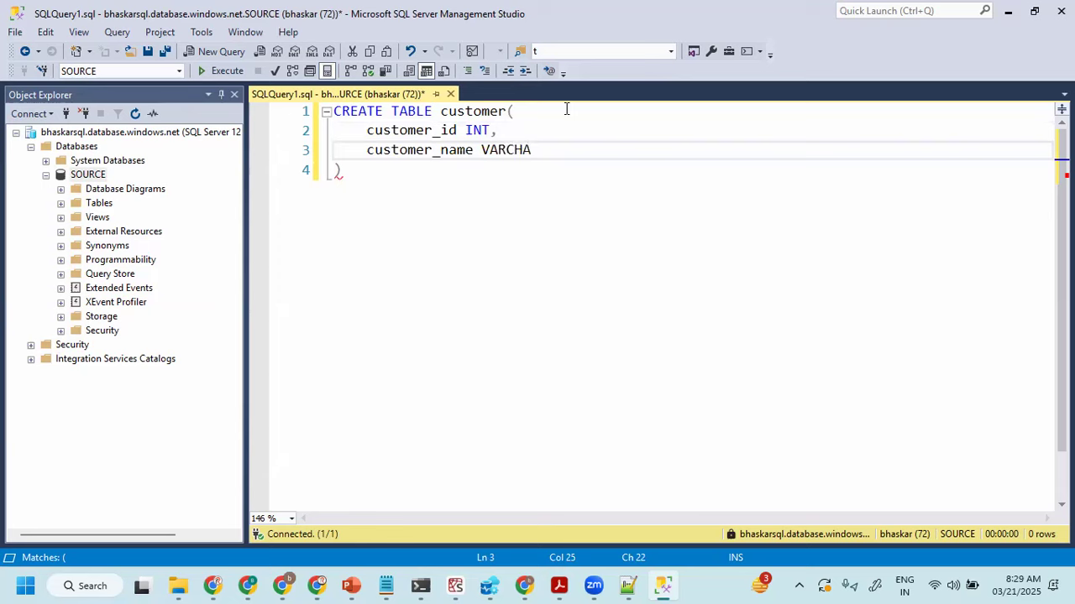
{"action": "type", "text": "R(100),"}
{"action": "key", "text": "Return"}
- Add the columns customer_location VARCHAR(100) and customer_sales MONEY to complete the CREATE TABLE statement
{"action": "type", "text": "customer_lco"}
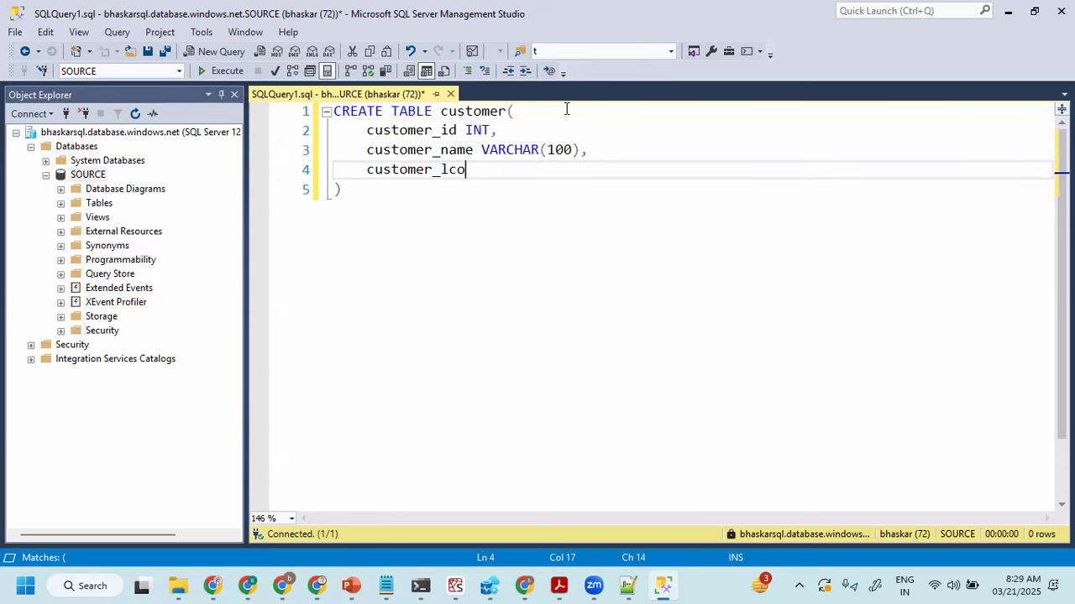
{"action": "key", "text": "BackSpace"}
{"action": "key", "text": "BackSpace"}
{"action": "type", "text": "ocation VARCHAR(100),"}
{"action": "key", "text": "Return"}
{"action": "type", "text": "customer_sale"}
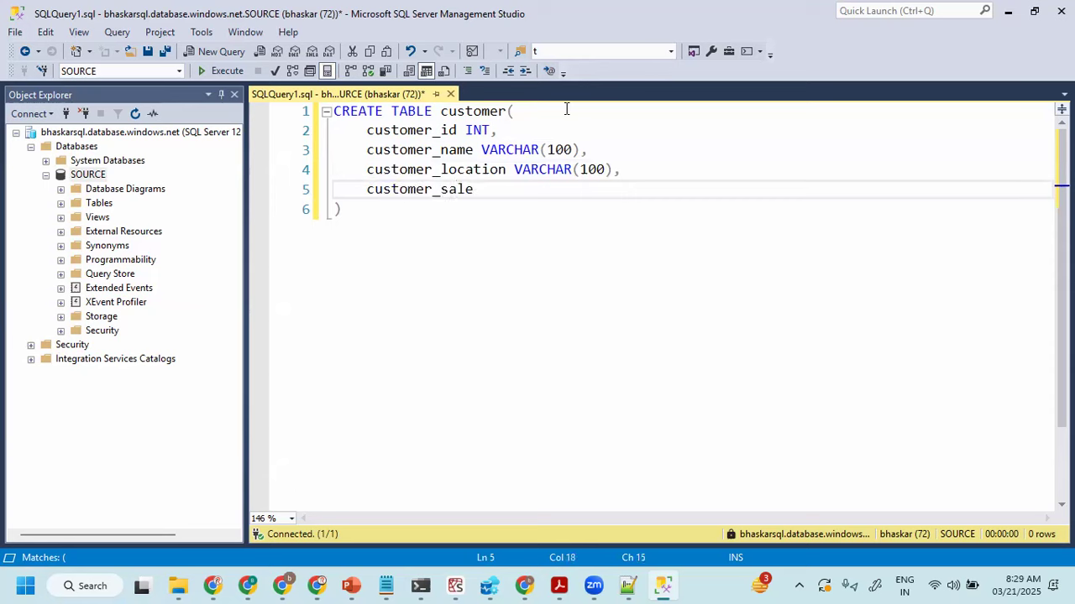
{"action": "type", "text": "s MONEY"}
{"action": "key", "text": "Down"}
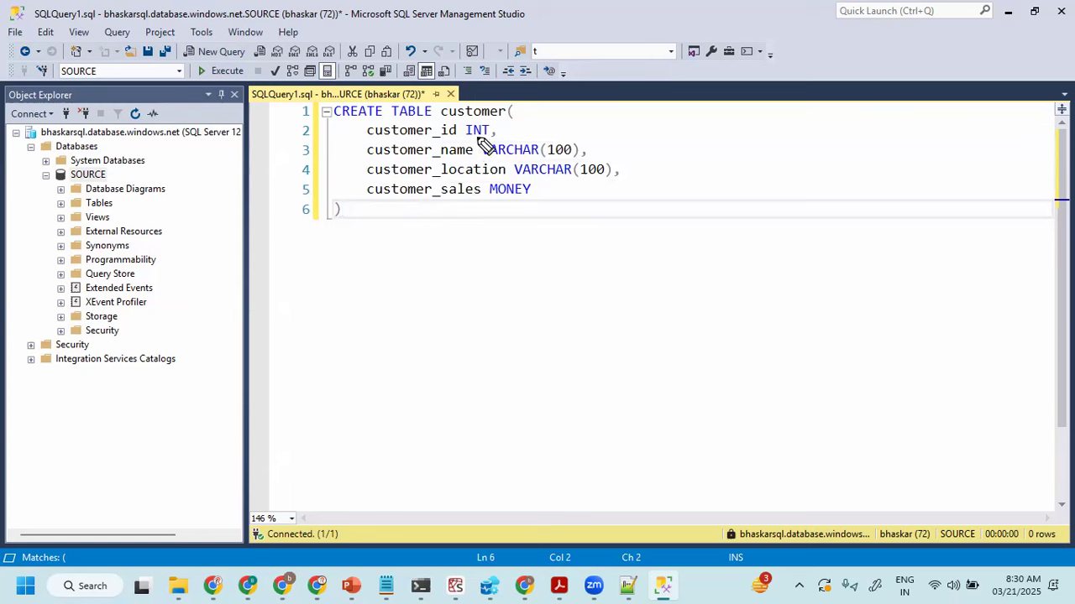
- Circle INT and underline VARCHAR in red, bracket the statement with an underlined "SQL" label, and handwrite "ADF" below it
{"action": "left_click_drag", "start_coordinate": [502, 116], "coordinate": [467, 117]}
{"action": "left_click_drag", "start_coordinate": [480, 155], "coordinate": [562, 155]}
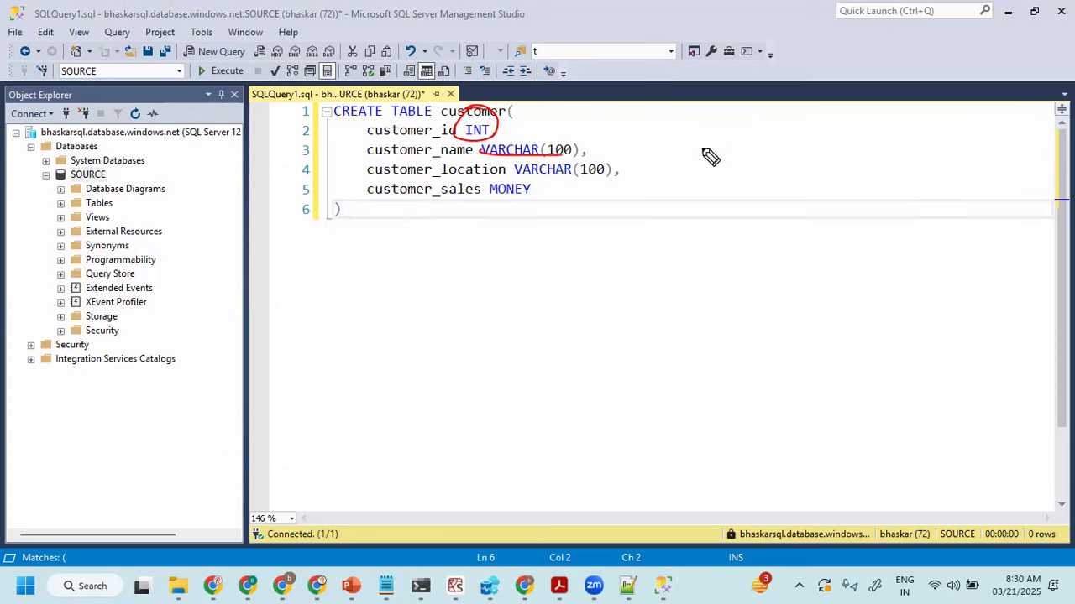
{"action": "left_click_drag", "start_coordinate": [705, 104], "coordinate": [702, 204]}
{"action": "mouse_move", "coordinate": [781, 131]}
{"action": "left_mouse_down"}
{"action": "mouse_move", "coordinate": [752, 169]}
{"action": "mouse_move", "coordinate": [794, 162]}
{"action": "mouse_move", "coordinate": [806, 173]}
{"action": "left_mouse_up"}
{"action": "left_click_drag", "start_coordinate": [811, 139], "coordinate": [839, 167]}
{"action": "left_click_drag", "start_coordinate": [751, 188], "coordinate": [834, 191]}
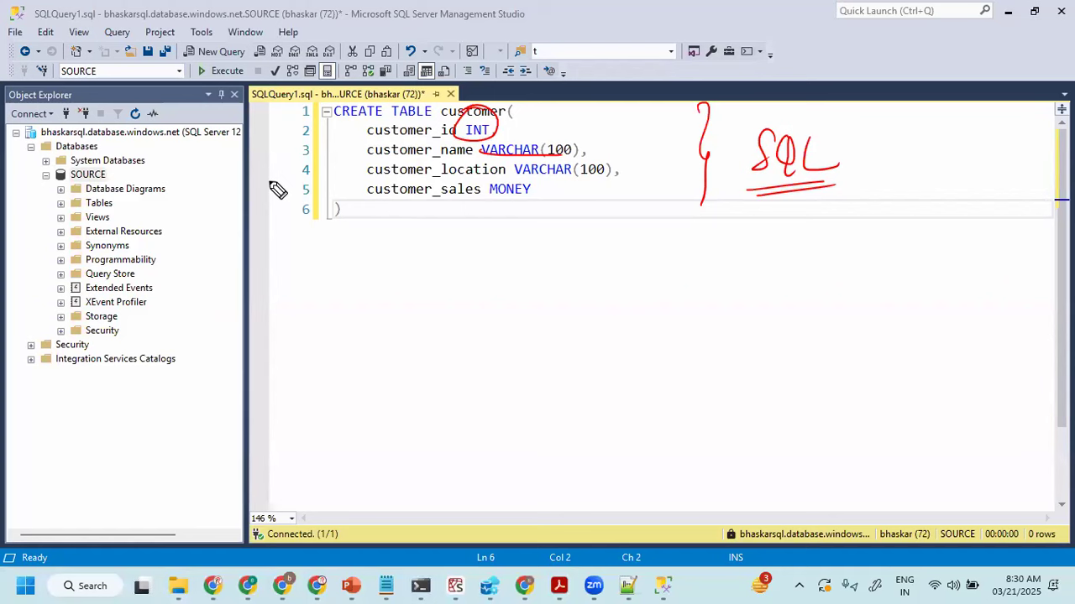
{"action": "mouse_move", "coordinate": [345, 341]}
{"action": "left_mouse_down"}
{"action": "mouse_move", "coordinate": [408, 311]}
{"action": "mouse_move", "coordinate": [418, 332]}
{"action": "left_mouse_up"}
{"action": "left_click_drag", "start_coordinate": [747, 210], "coordinate": [852, 188]}
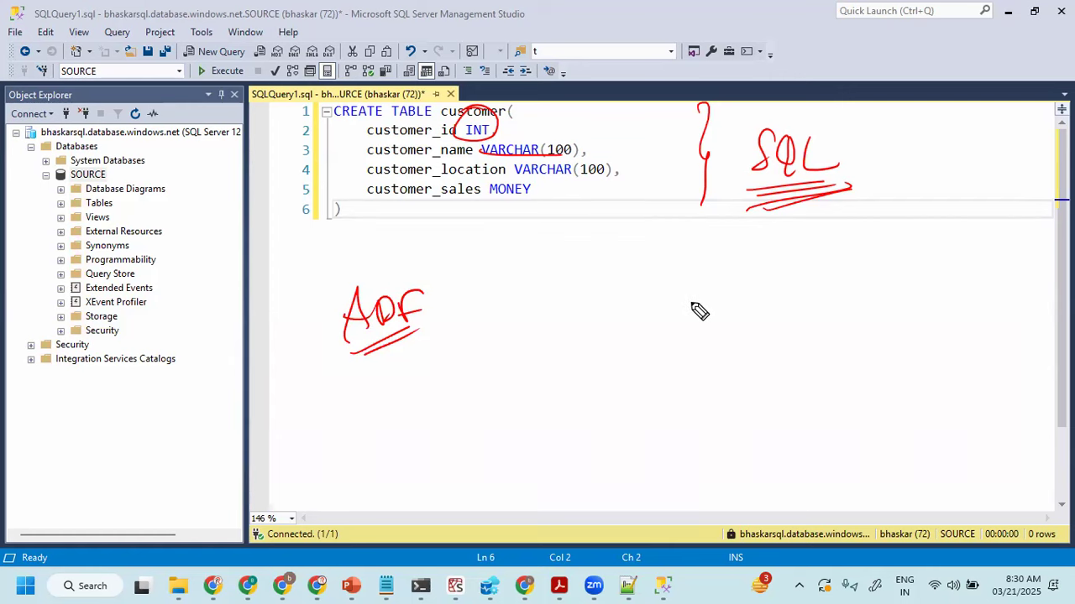
- Point a red arrow at INT, underline VARCHAR again, and handwrite "Text" and an underlined "Hyderabad"
{"action": "mouse_move", "coordinate": [493, 68]}
{"action": "left_mouse_down"}
{"action": "mouse_move", "coordinate": [480, 104]}
{"action": "mouse_move", "coordinate": [493, 94]}
{"action": "left_mouse_up"}
{"action": "left_click_drag", "start_coordinate": [480, 157], "coordinate": [556, 156]}
{"action": "mouse_move", "coordinate": [538, 305]}
{"action": "left_mouse_down"}
{"action": "mouse_move", "coordinate": [530, 310]}
{"action": "mouse_move", "coordinate": [584, 317]}
{"action": "mouse_move", "coordinate": [598, 290]}
{"action": "left_mouse_up"}
{"action": "mouse_move", "coordinate": [559, 338]}
{"action": "left_mouse_down"}
{"action": "mouse_move", "coordinate": [557, 377]}
{"action": "mouse_move", "coordinate": [662, 343]}
{"action": "mouse_move", "coordinate": [715, 343]}
{"action": "mouse_move", "coordinate": [598, 394]}
{"action": "mouse_move", "coordinate": [675, 366]}
{"action": "left_mouse_up"}
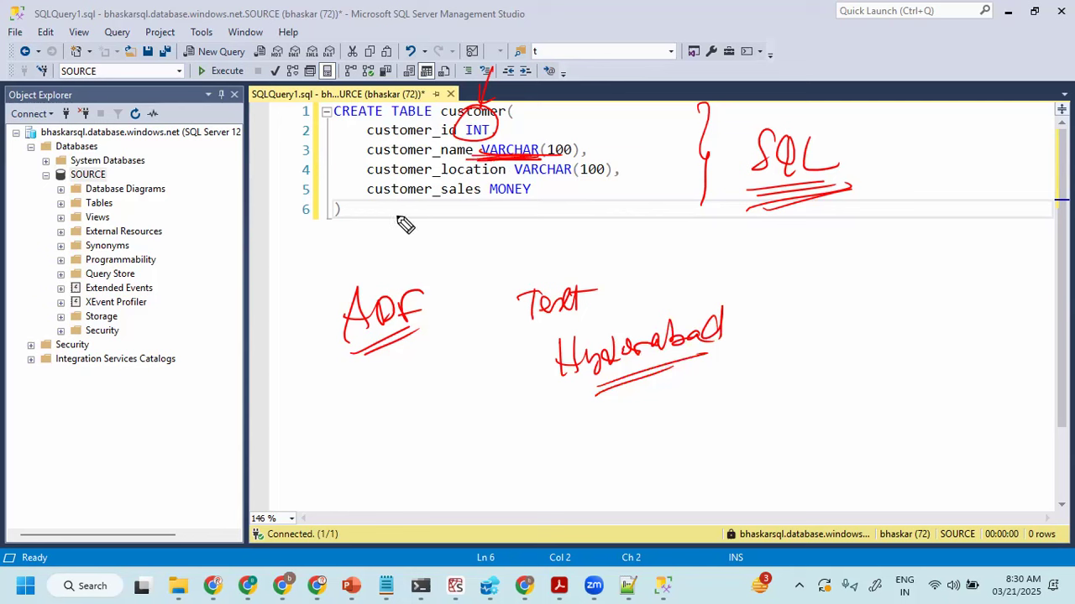
- Circle the MONEY data type in red and draw an arrow from it to handwritten, underlined "Float" and "Decimal" notes
{"action": "mouse_move", "coordinate": [529, 196]}
{"action": "left_mouse_down"}
{"action": "mouse_move", "coordinate": [469, 203]}
{"action": "mouse_move", "coordinate": [517, 178]}
{"action": "left_mouse_up"}
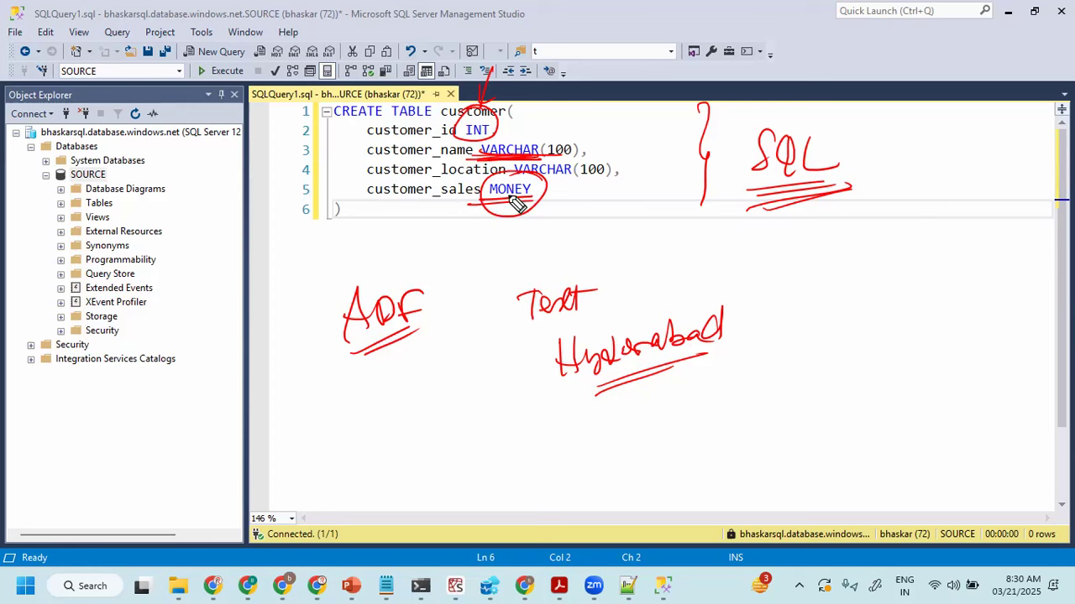
{"action": "left_click_drag", "start_coordinate": [510, 205], "coordinate": [743, 270]}
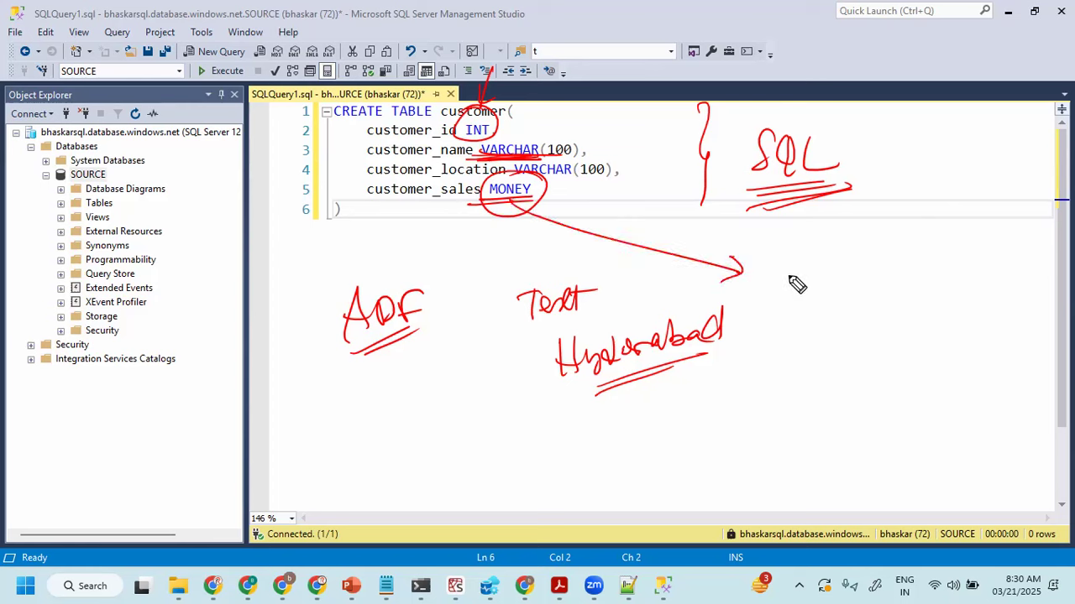
{"action": "mouse_move", "coordinate": [813, 250]}
{"action": "left_mouse_down"}
{"action": "mouse_move", "coordinate": [788, 277]}
{"action": "mouse_move", "coordinate": [868, 276]}
{"action": "mouse_move", "coordinate": [823, 327]}
{"action": "mouse_move", "coordinate": [880, 310]}
{"action": "mouse_move", "coordinate": [942, 312]}
{"action": "mouse_move", "coordinate": [947, 290]}
{"action": "left_mouse_up"}
{"action": "left_click_drag", "start_coordinate": [827, 344], "coordinate": [928, 327]}
{"action": "left_click_drag", "start_coordinate": [856, 288], "coordinate": [780, 292]}
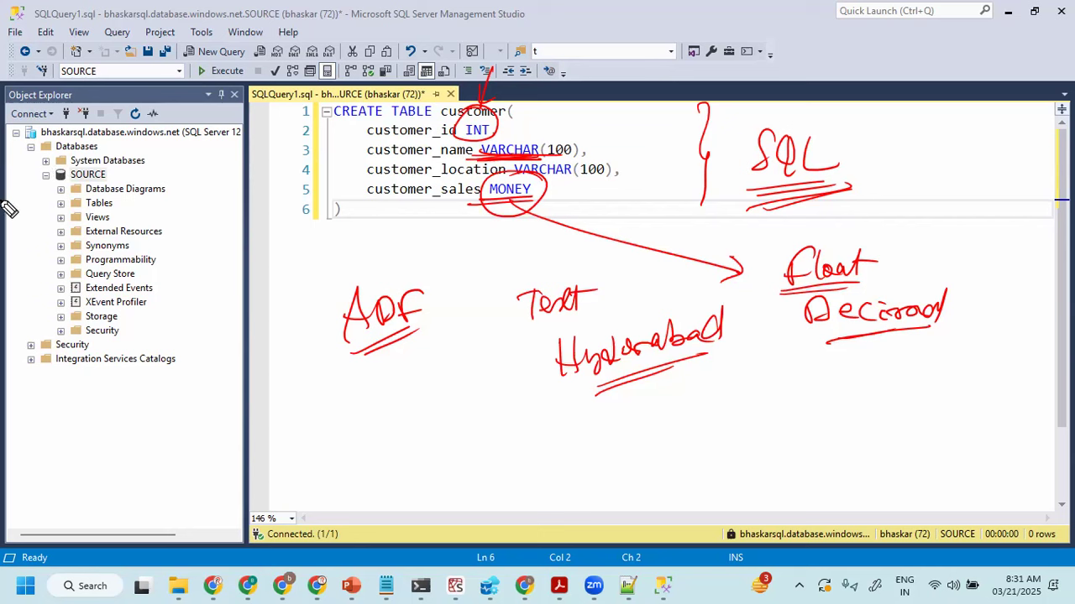
- Circle VARCHAR and SOURCE in red, handwrite underlined "VARCHAR" and "STRING" notes, and clear all the annotations
{"action": "mouse_move", "coordinate": [544, 154]}
{"action": "left_mouse_down"}
{"action": "mouse_move", "coordinate": [486, 135]}
{"action": "mouse_move", "coordinate": [496, 161]}
{"action": "left_mouse_up"}
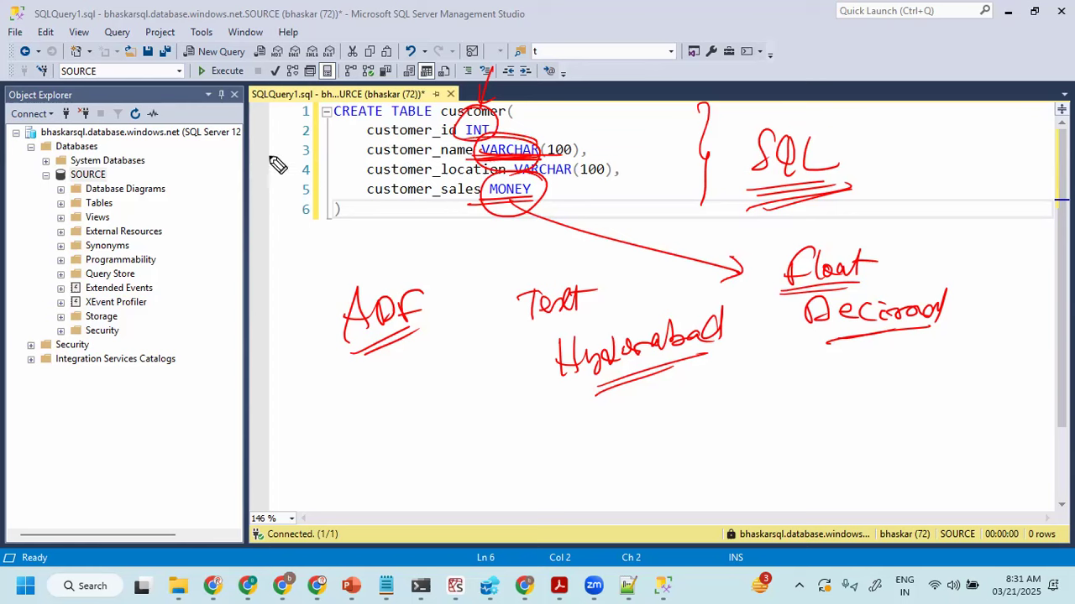
{"action": "left_click_drag", "start_coordinate": [75, 172], "coordinate": [114, 156]}
{"action": "mouse_move", "coordinate": [41, 250]}
{"action": "left_mouse_down"}
{"action": "mouse_move", "coordinate": [62, 254]}
{"action": "mouse_move", "coordinate": [75, 275]}
{"action": "mouse_move", "coordinate": [166, 240]}
{"action": "mouse_move", "coordinate": [210, 242]}
{"action": "left_mouse_up"}
{"action": "left_click_drag", "start_coordinate": [59, 290], "coordinate": [209, 252]}
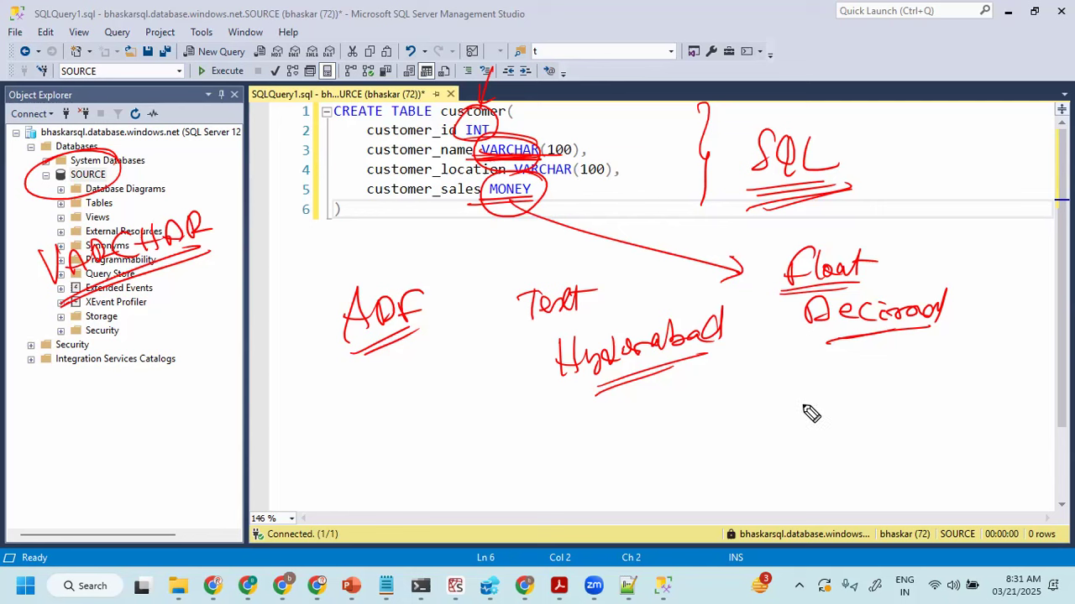
{"action": "mouse_move", "coordinate": [827, 383]}
{"action": "left_mouse_down"}
{"action": "mouse_move", "coordinate": [806, 410]}
{"action": "mouse_move", "coordinate": [873, 384]}
{"action": "mouse_move", "coordinate": [935, 403]}
{"action": "mouse_move", "coordinate": [924, 395]}
{"action": "left_mouse_up"}
{"action": "left_click_drag", "start_coordinate": [826, 431], "coordinate": [949, 420]}
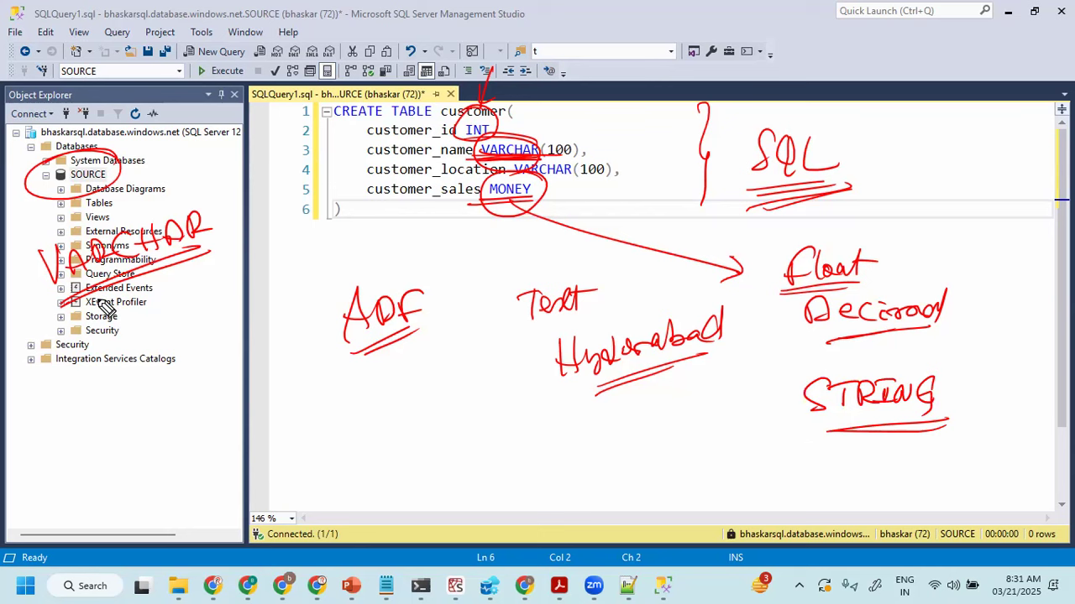
{"action": "key", "text": "e"}
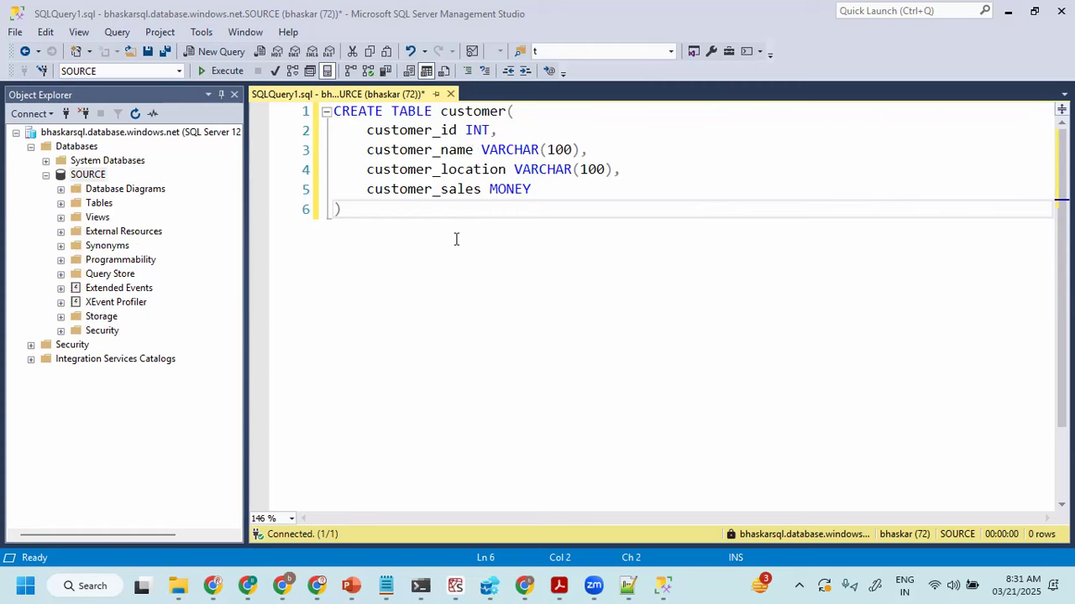
- Execute the full CREATE TABLE customer statement against the SOURCE database
{"action": "left_click_drag", "start_coordinate": [401, 230], "coordinate": [273, 96]}
{"action": "left_click", "coordinate": [232, 74]}
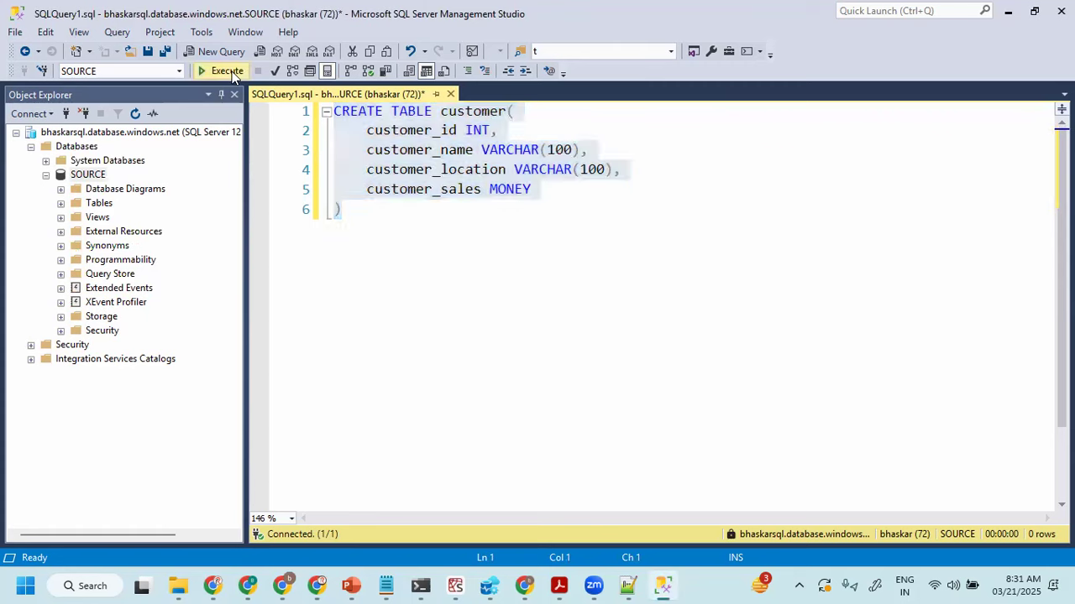
{"action": "double_click", "coordinate": [476, 113]}
- Write SELECT * FROM customer below the CREATE TABLE statement and execute only that query
{"action": "left_click", "coordinate": [412, 219]}
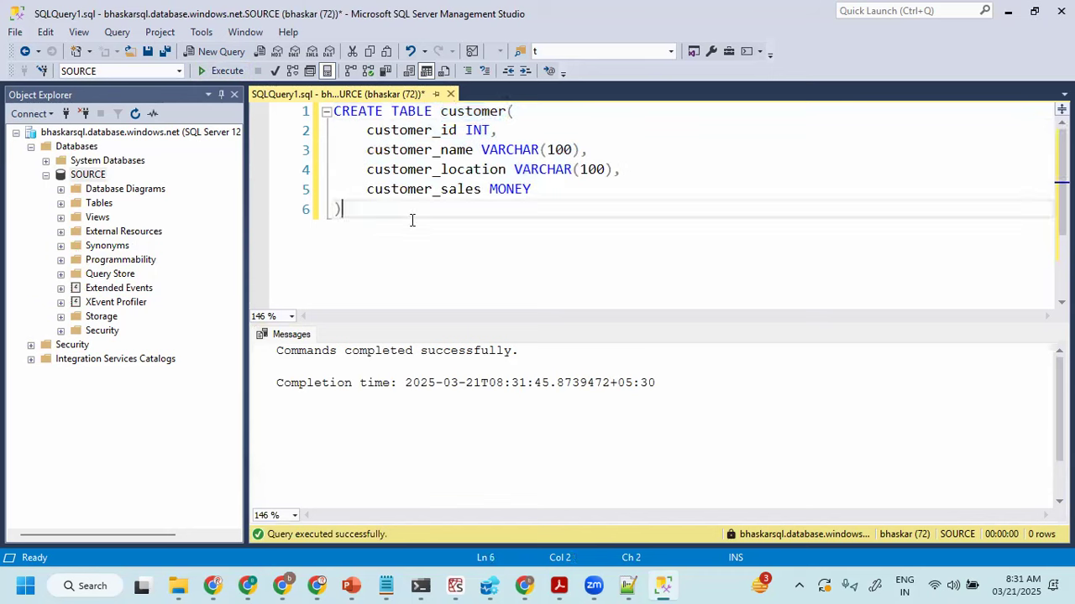
{"action": "key", "text": "Return"}
{"action": "key", "text": "Return"}
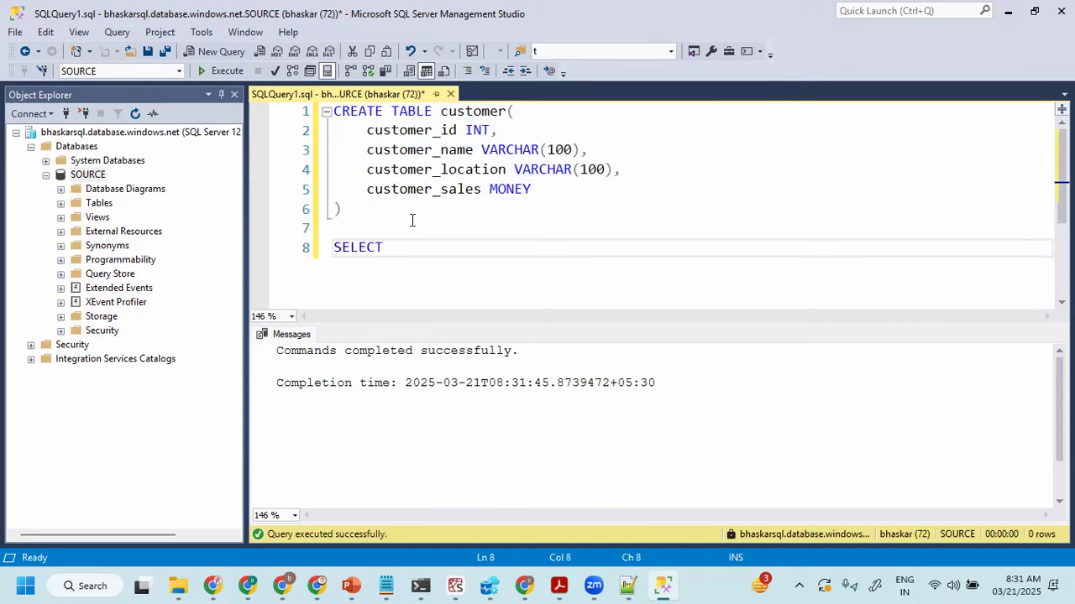
{"action": "type", "text": "SELECT * FROM customer"}
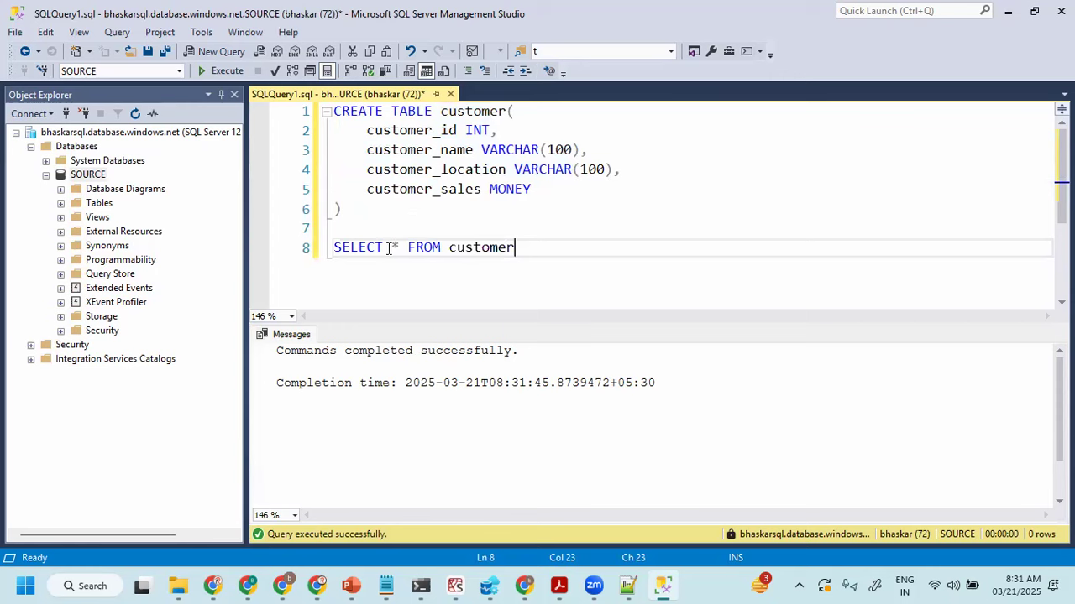
{"action": "left_click", "coordinate": [333, 247], "text": "shift"}
{"action": "left_click", "coordinate": [225, 71]}
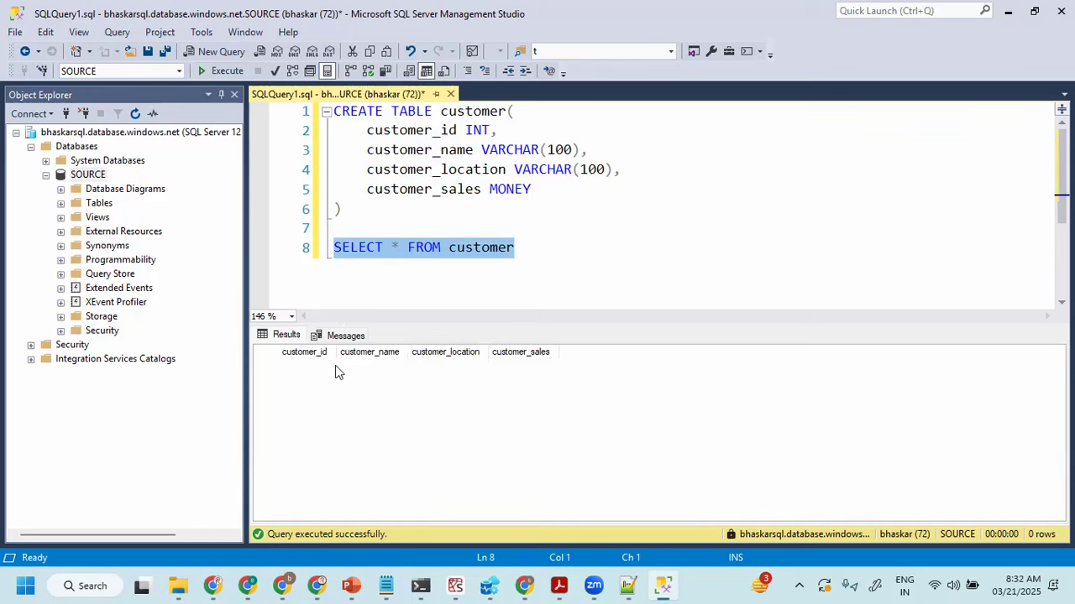
- Start an INSERT INTO customer VALUES( statement two lines below the SELECT query
{"action": "left_click", "coordinate": [529, 251]}
{"action": "key", "text": "Return"}
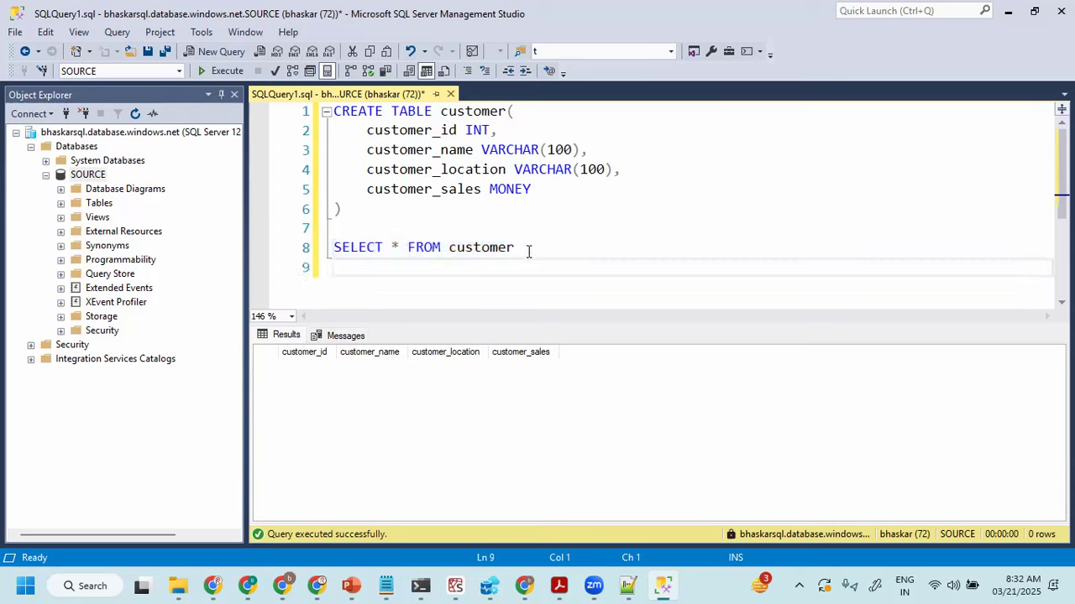
{"action": "scroll", "coordinate": [492, 272], "scroll_direction": "down", "scroll_amount": 2}
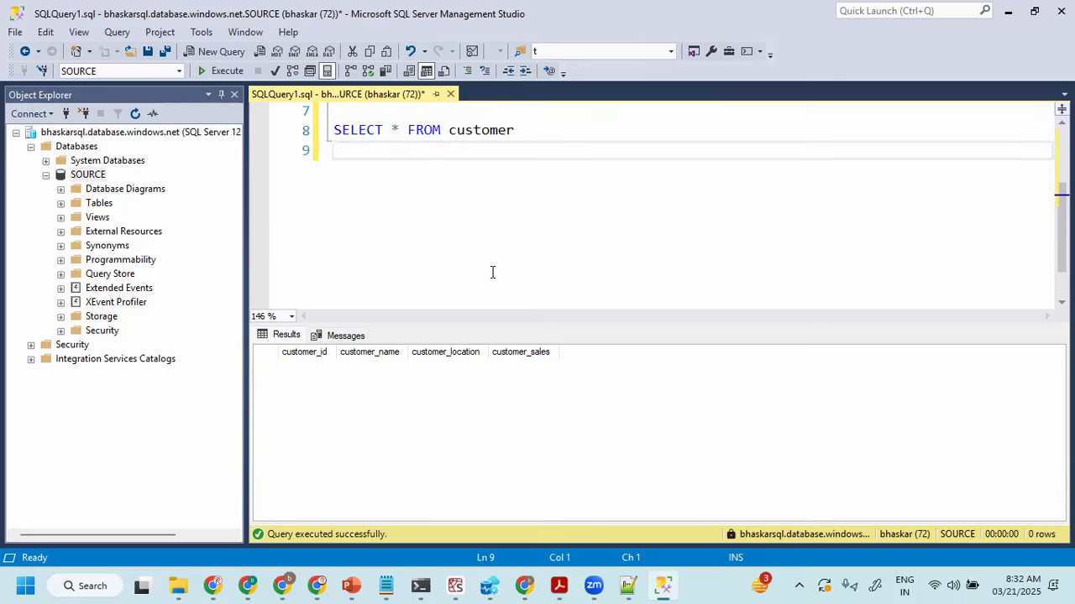
{"action": "key", "text": "Return"}
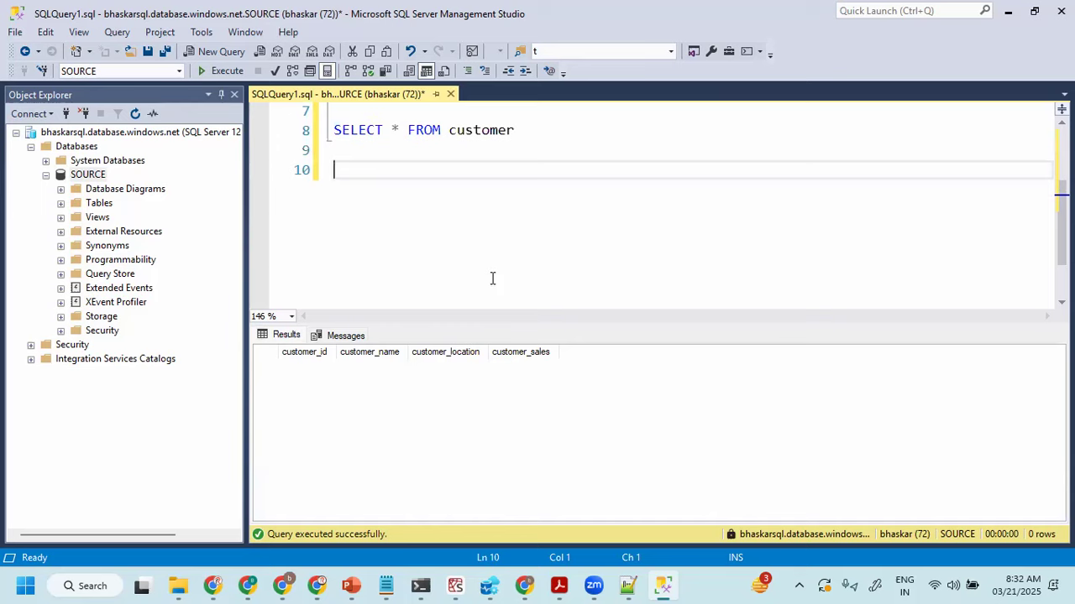
{"action": "type", "text": "INSERT INTO "}
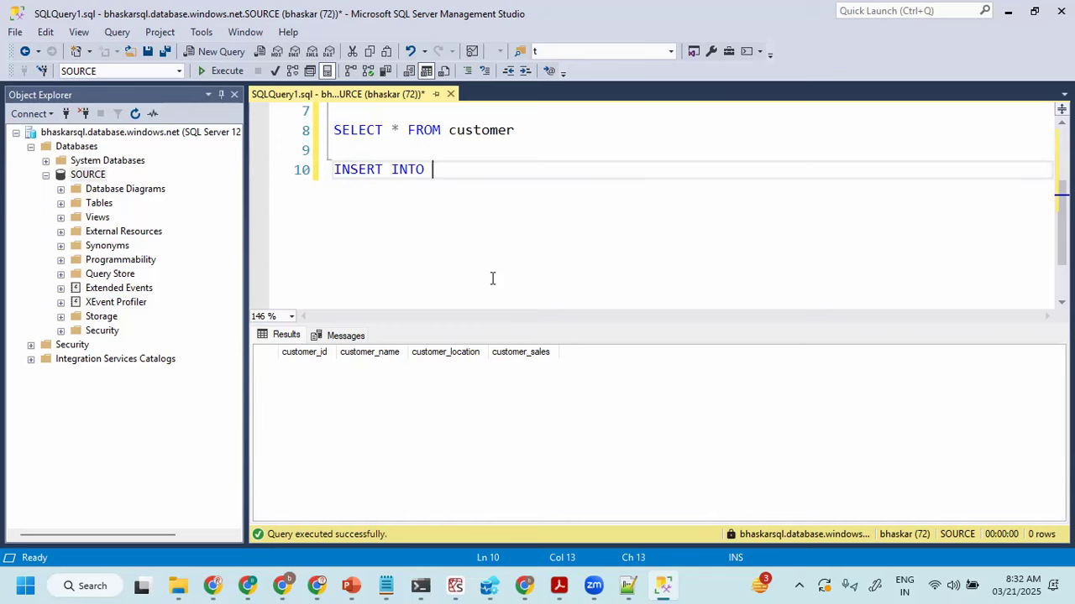
{"action": "type", "text": "custo"}
{"action": "key", "text": "Tab"}
{"action": "type", "text": "VALUES("}
{"action": "key", "text": "Return"}
{"action": "key", "text": "BackSpace"}
- Complete the INSERT values with ID 101, the customer's name, location 'Hyderabad' and sales 1000
{"action": "type", "text": "101,"}
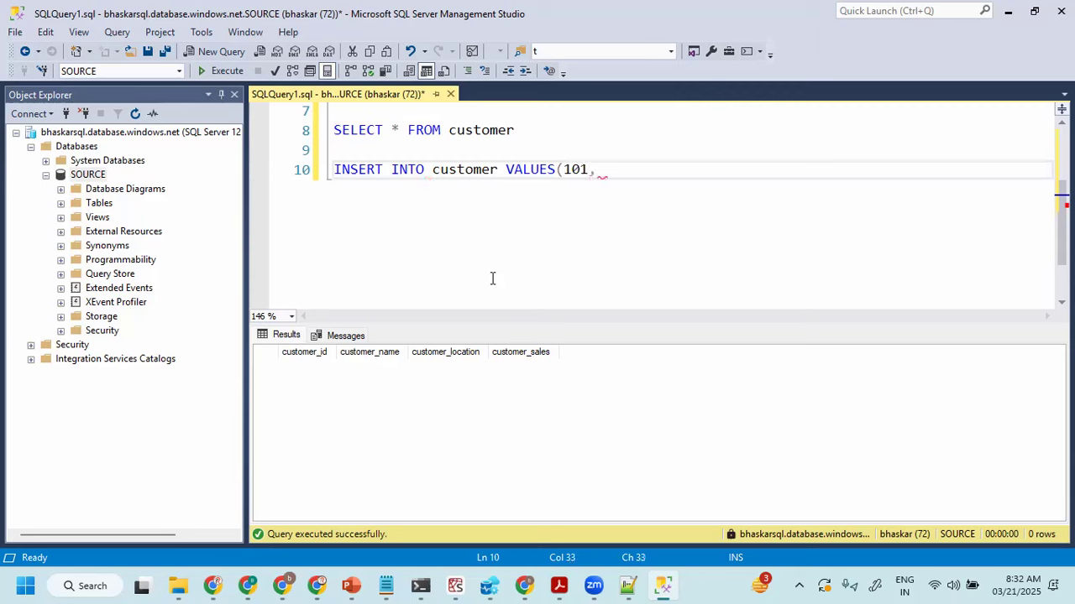
{"action": "type", "text": " 'Bhaskar', 'Hyuder"}
{"action": "key", "text": "BackSpace"}
{"action": "key", "text": "BackSpace"}
{"action": "key", "text": "BackSpace"}
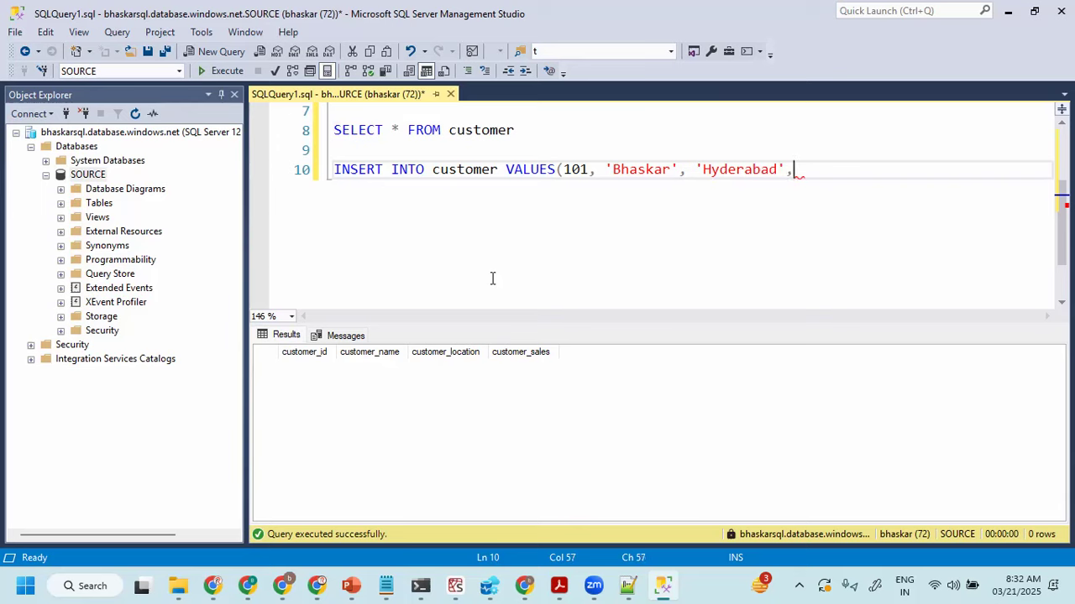
{"action": "type", "text": "000)"}
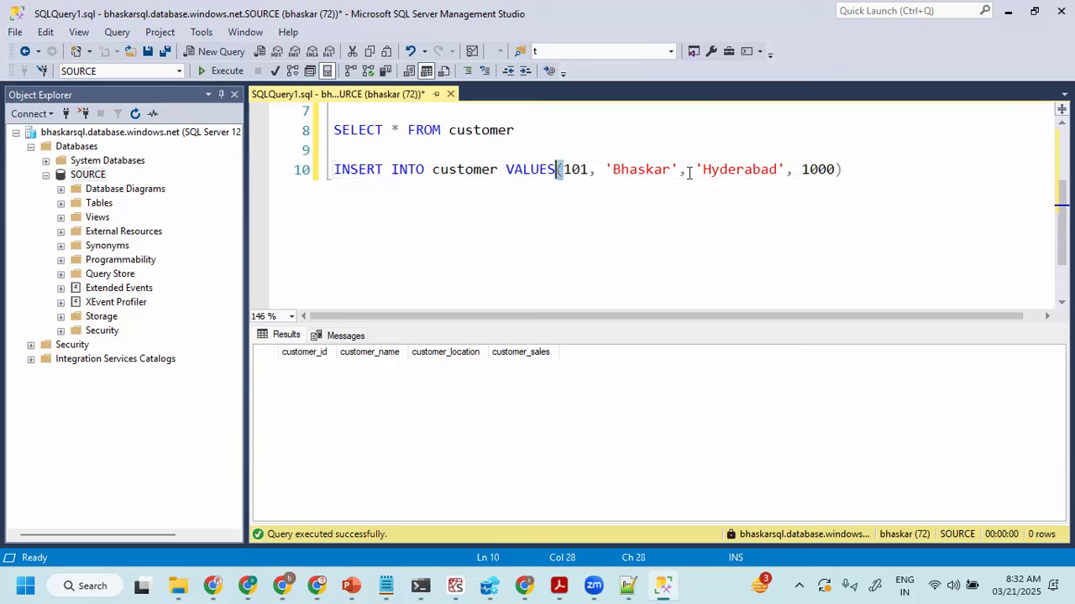
- Duplicate the full INSERT statement onto the line directly below it
{"action": "left_click_drag", "start_coordinate": [846, 170], "coordinate": [306, 183]}
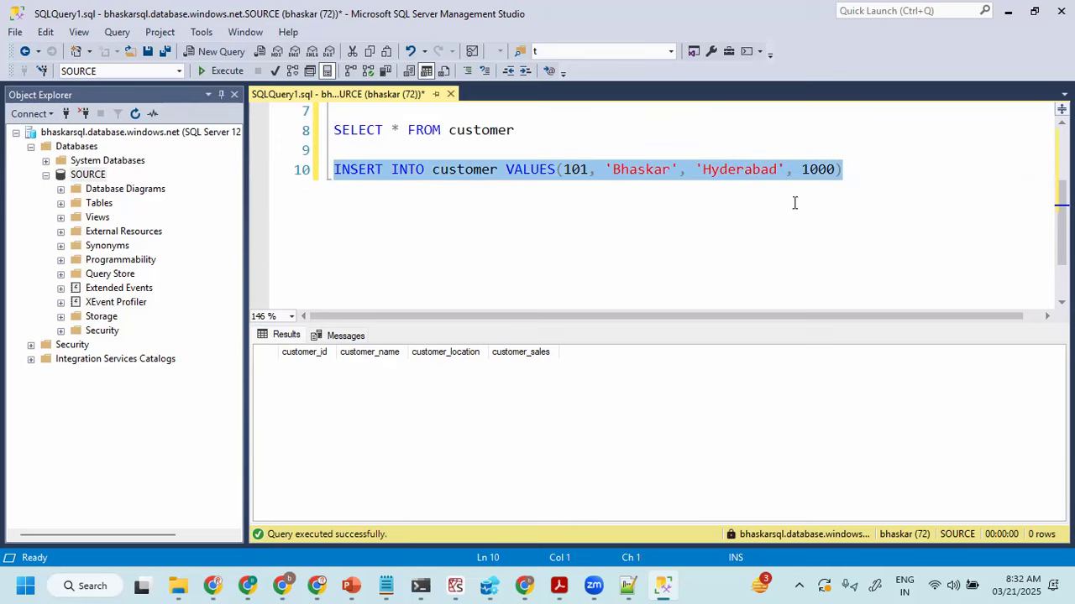
{"action": "key", "text": "ctrl+c"}
{"action": "left_click", "coordinate": [849, 175]}
{"action": "key", "text": "Return"}
{"action": "key", "text": "ctrl+v"}
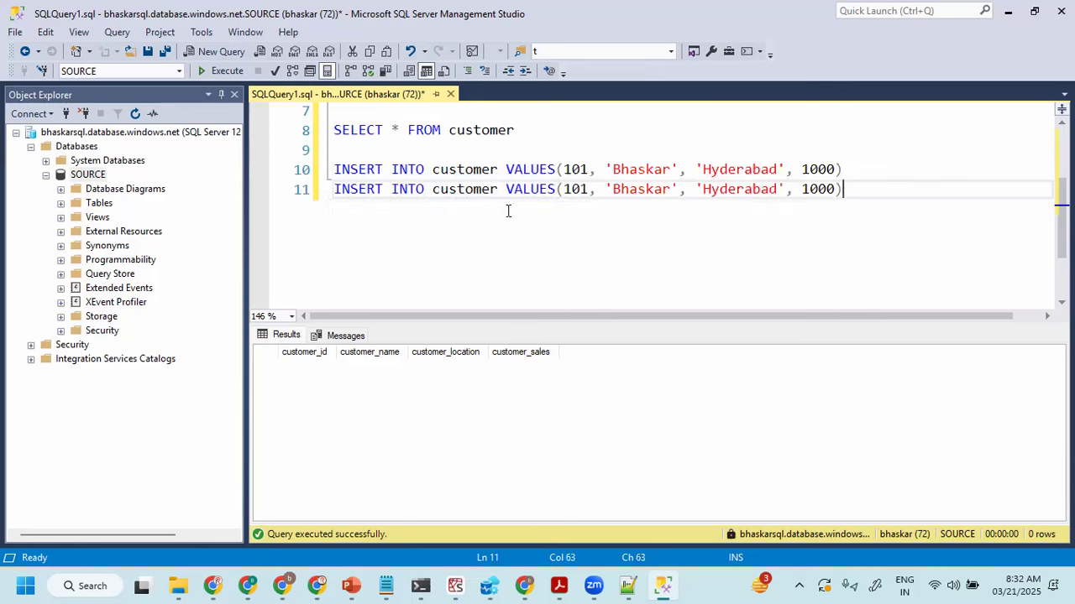
- Change the duplicated INSERT to ID 102, a different customer name, location 'Pune' and sales 2000
{"action": "left_click", "coordinate": [588, 189]}
{"action": "key", "text": "BackSpace"}
{"action": "type", "text": "2"}
{"action": "double_click", "coordinate": [643, 191]}
{"action": "type", "text": "Raja"}
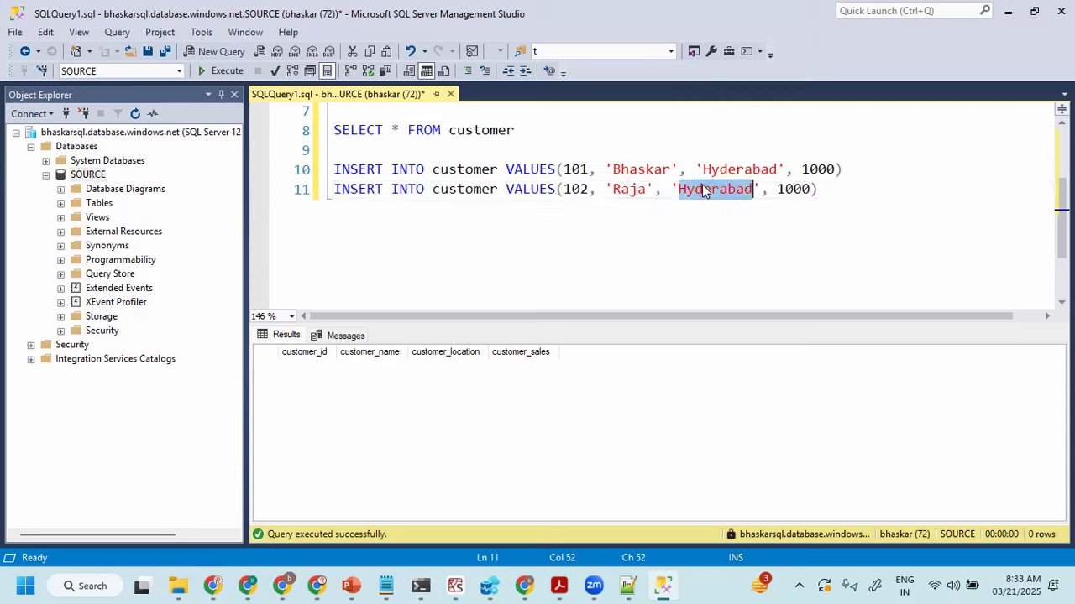
{"action": "type", "text": "Pune"}
{"action": "left_click", "coordinate": [743, 182]}
{"action": "key", "text": "BackSpace"}
{"action": "type", "text": "2"}
{"action": "left_click", "coordinate": [767, 212]}
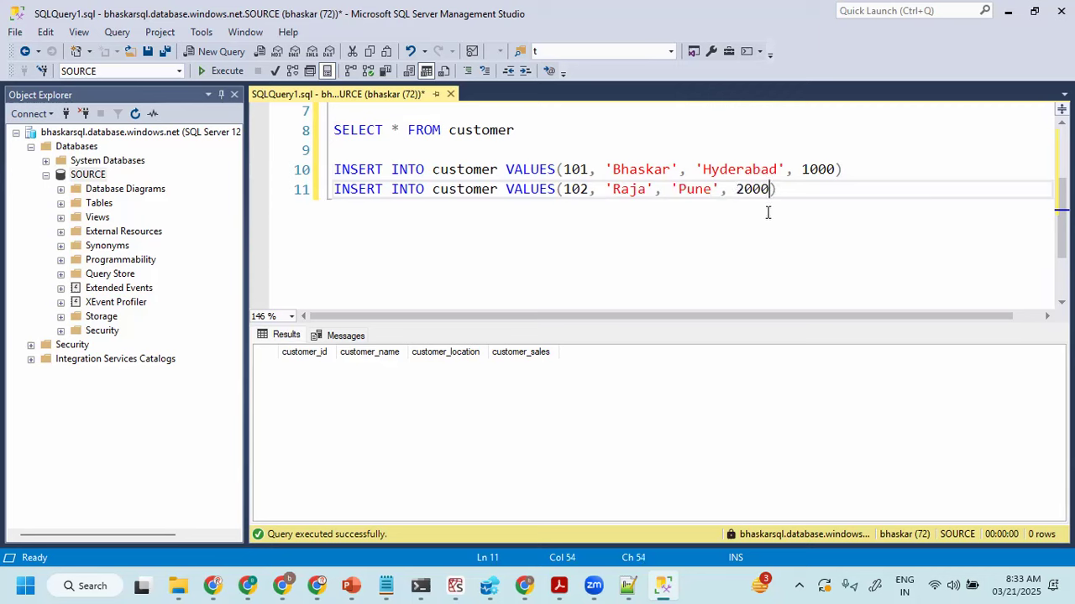
{"action": "left_click_drag", "start_coordinate": [823, 189], "coordinate": [245, 169]}
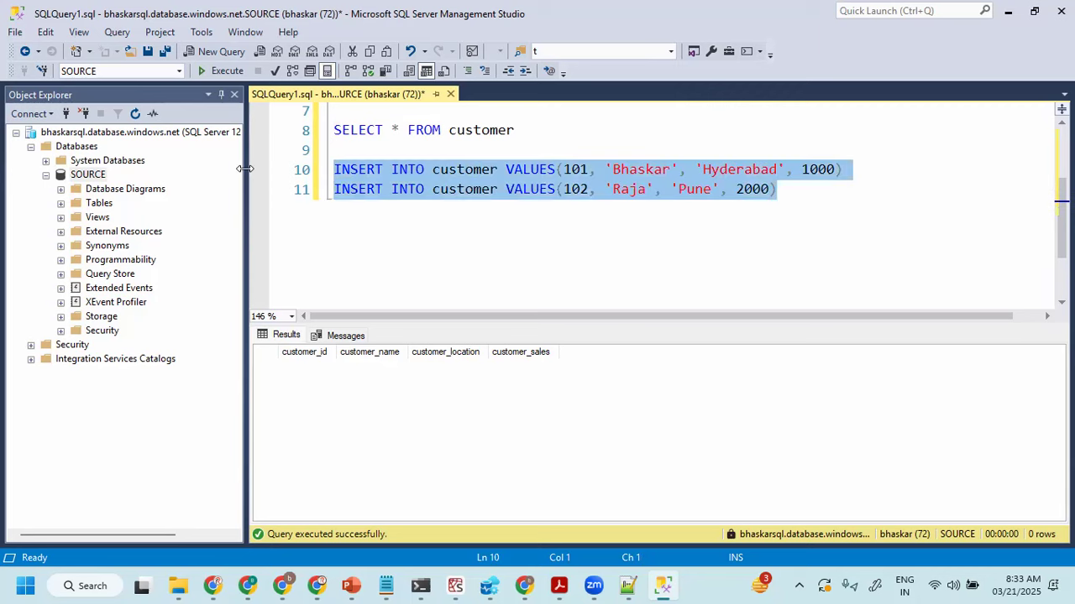
{"action": "left_click", "coordinate": [598, 170]}
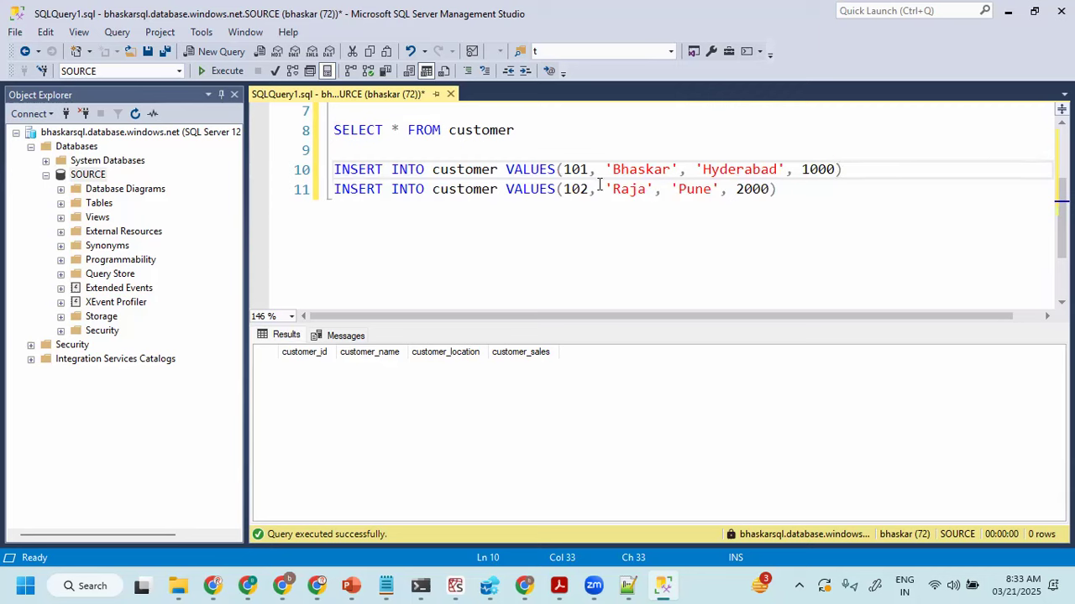
{"action": "left_click", "coordinate": [879, 169]}
{"action": "left_click", "coordinate": [944, 182]}
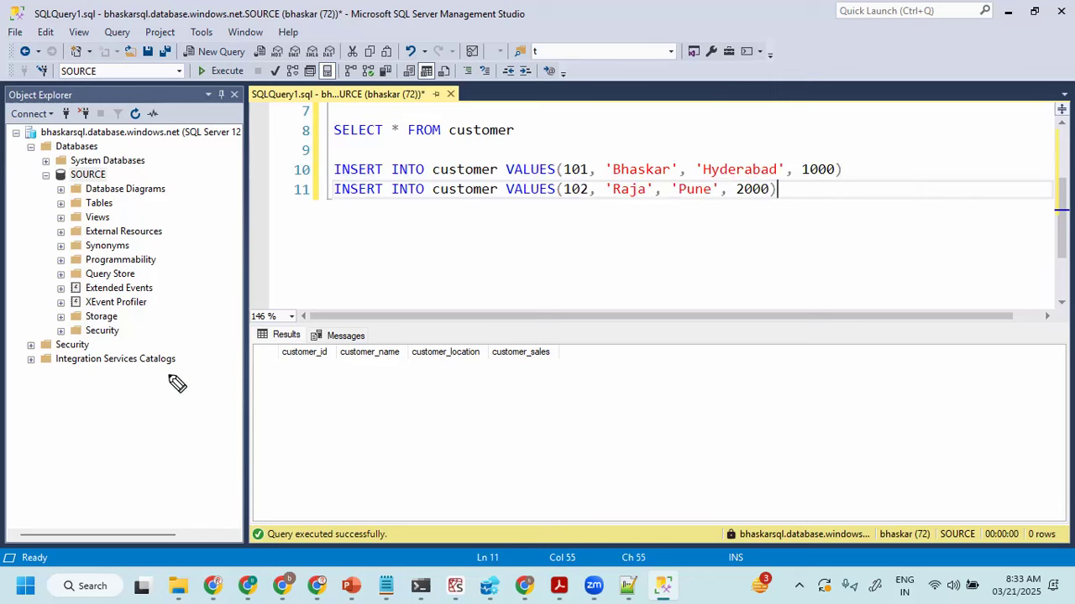
- Outline a red table with a header line around the result columns, and add an arrow toward it with a handwritten, underlined "Process"
{"action": "mouse_move", "coordinate": [258, 344]}
{"action": "left_mouse_down"}
{"action": "mouse_move", "coordinate": [269, 494]}
{"action": "mouse_move", "coordinate": [549, 325]}
{"action": "mouse_move", "coordinate": [576, 483]}
{"action": "left_mouse_up"}
{"action": "left_click_drag", "start_coordinate": [270, 490], "coordinate": [569, 483]}
{"action": "left_click_drag", "start_coordinate": [258, 371], "coordinate": [586, 374]}
{"action": "mouse_move", "coordinate": [95, 440]}
{"action": "left_mouse_down"}
{"action": "mouse_move", "coordinate": [238, 425]}
{"action": "mouse_move", "coordinate": [219, 444]}
{"action": "left_mouse_up"}
{"action": "mouse_move", "coordinate": [68, 390]}
{"action": "left_mouse_down"}
{"action": "mouse_move", "coordinate": [79, 416]}
{"action": "mouse_move", "coordinate": [71, 408]}
{"action": "left_mouse_up"}
{"action": "mouse_move", "coordinate": [87, 390]}
{"action": "left_mouse_down"}
{"action": "mouse_move", "coordinate": [96, 398]}
{"action": "mouse_move", "coordinate": [104, 383]}
{"action": "left_mouse_up"}
{"action": "left_click_drag", "start_coordinate": [114, 376], "coordinate": [175, 375]}
{"action": "left_click_drag", "start_coordinate": [92, 431], "coordinate": [160, 384]}
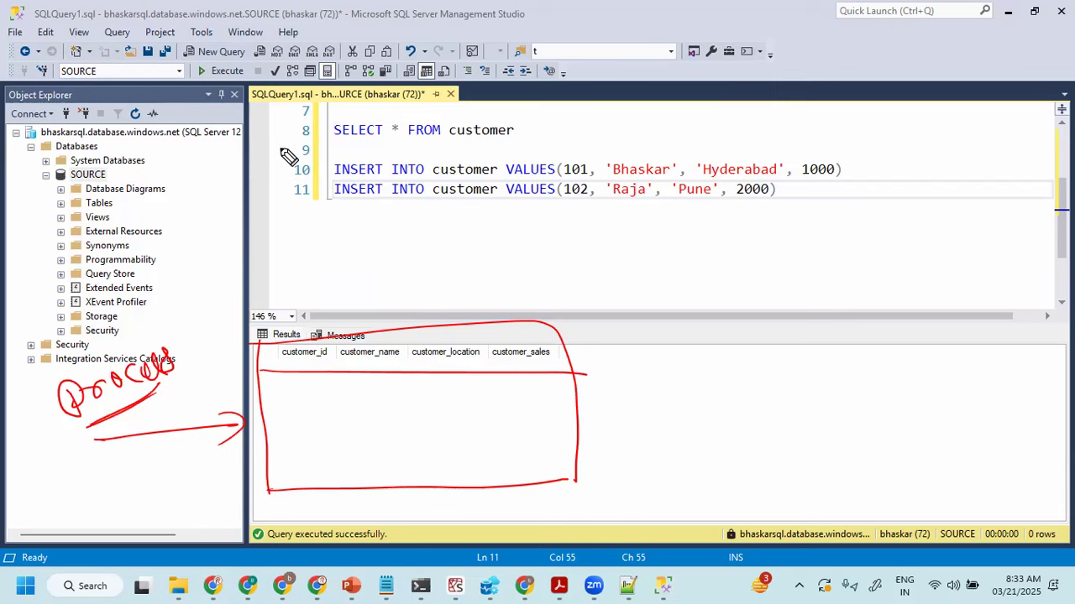
- Mark both INSERT lines with red ticks and handwrite a circled "ADF" with an arrow pointing to it
{"action": "left_click_drag", "start_coordinate": [343, 154], "coordinate": [302, 195]}
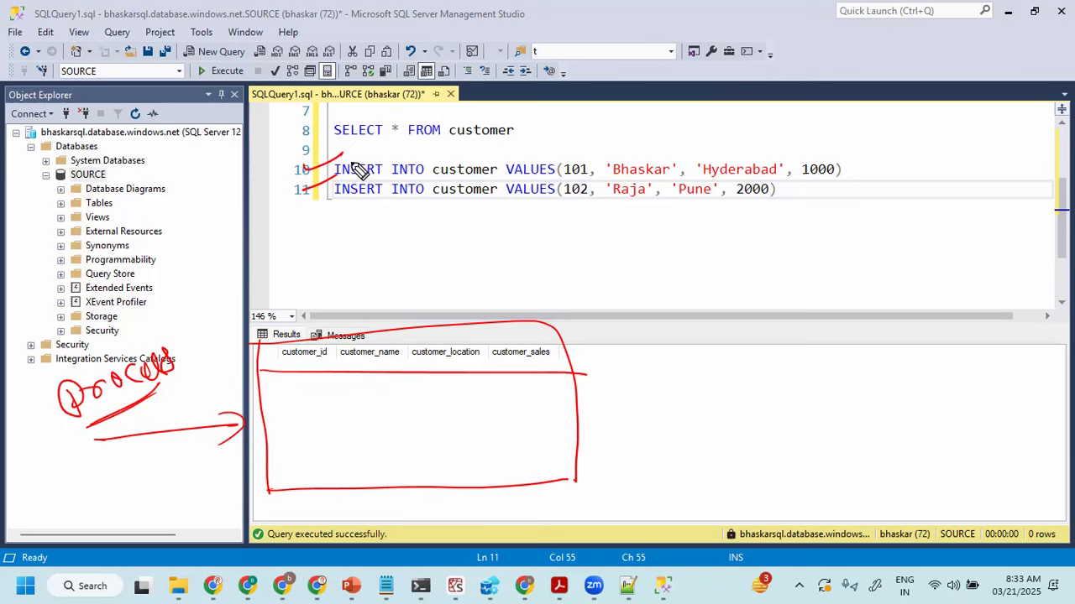
{"action": "mouse_move", "coordinate": [816, 413]}
{"action": "left_mouse_down"}
{"action": "mouse_move", "coordinate": [821, 381]}
{"action": "mouse_move", "coordinate": [851, 412]}
{"action": "mouse_move", "coordinate": [880, 379]}
{"action": "mouse_move", "coordinate": [806, 422]}
{"action": "mouse_move", "coordinate": [831, 357]}
{"action": "left_mouse_up"}
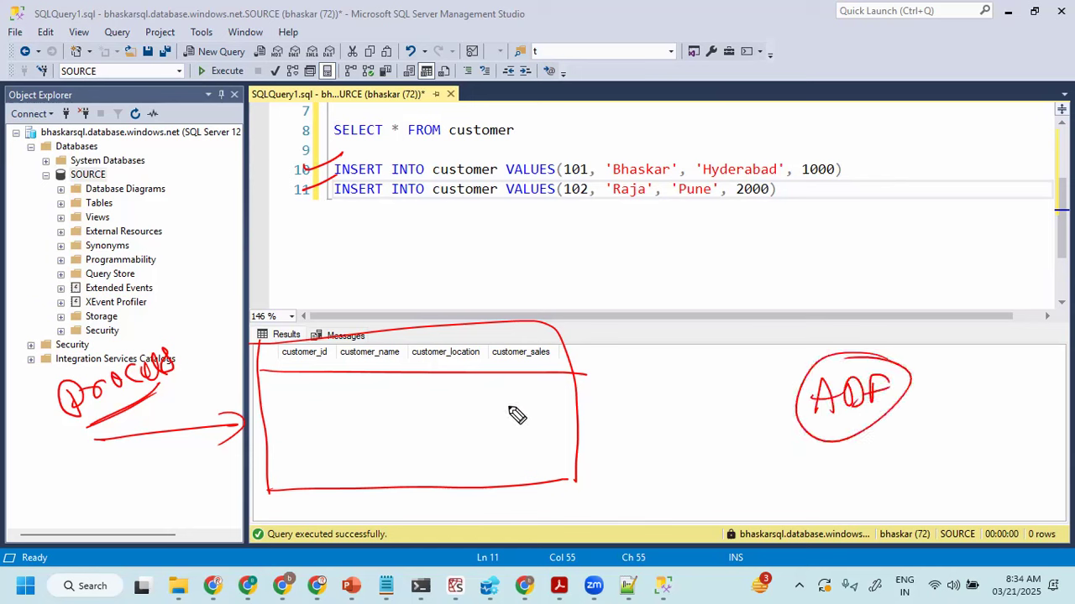
{"action": "mouse_move", "coordinate": [726, 402]}
{"action": "left_mouse_down"}
{"action": "mouse_move", "coordinate": [798, 394]}
{"action": "mouse_move", "coordinate": [781, 408]}
{"action": "left_mouse_up"}
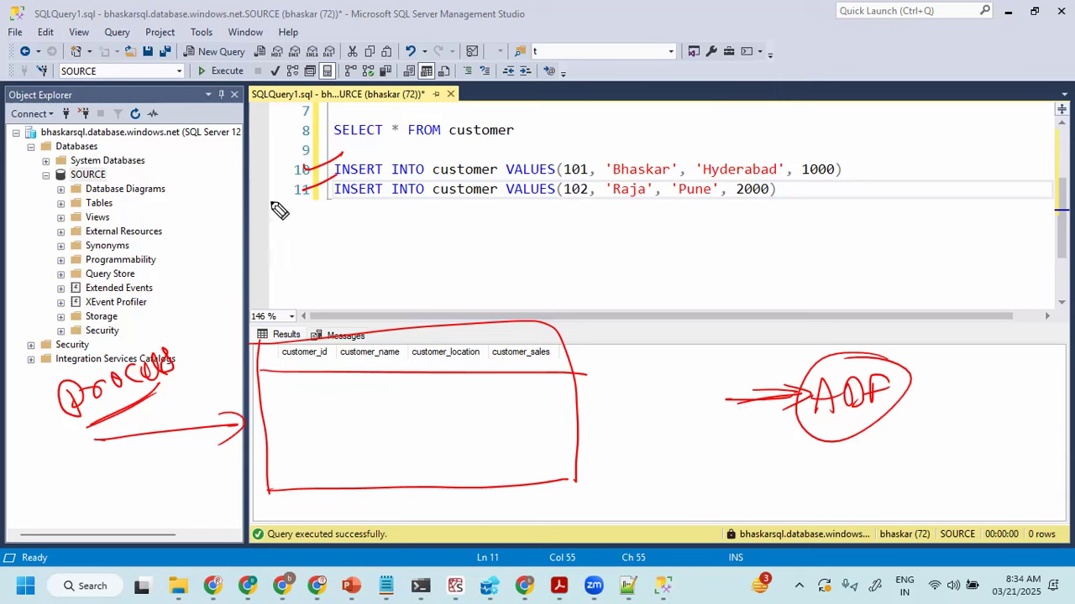
- Handwrite an underlined "SQL" beside the INSERT statements, circle both statements in red, and clear all the annotations
{"action": "left_click_drag", "start_coordinate": [209, 168], "coordinate": [195, 197]}
{"action": "mouse_move", "coordinate": [220, 168]}
{"action": "left_mouse_down"}
{"action": "mouse_move", "coordinate": [235, 189]}
{"action": "mouse_move", "coordinate": [251, 178]}
{"action": "left_mouse_up"}
{"action": "left_click_drag", "start_coordinate": [201, 213], "coordinate": [256, 193]}
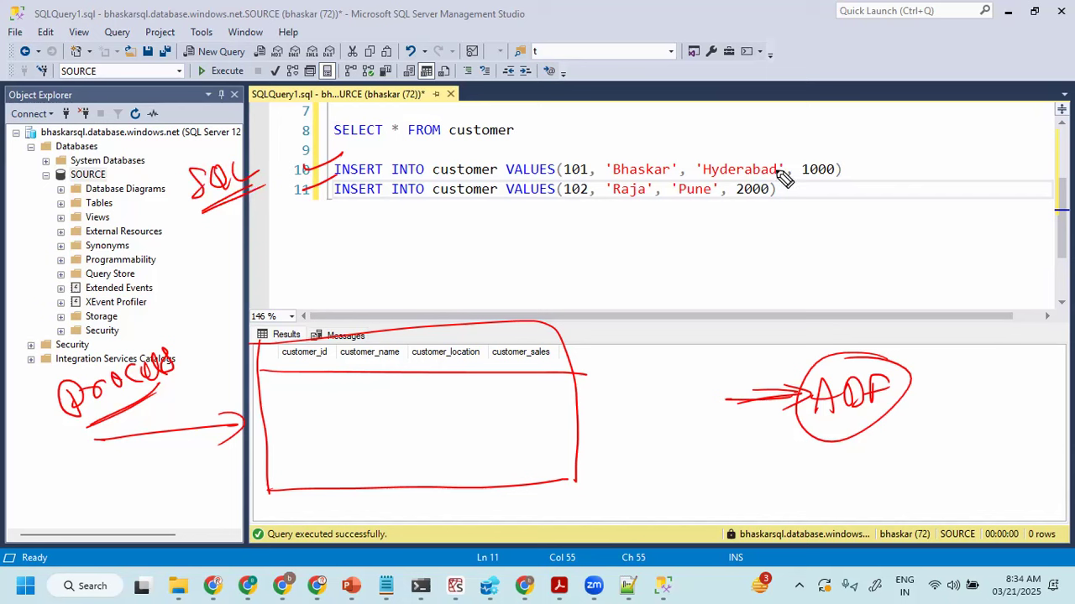
{"action": "left_click_drag", "start_coordinate": [812, 152], "coordinate": [661, 140]}
{"action": "mouse_move", "coordinate": [531, 133]}
{"action": "left_mouse_down"}
{"action": "mouse_move", "coordinate": [424, 225]}
{"action": "mouse_move", "coordinate": [568, 152]}
{"action": "left_mouse_up"}
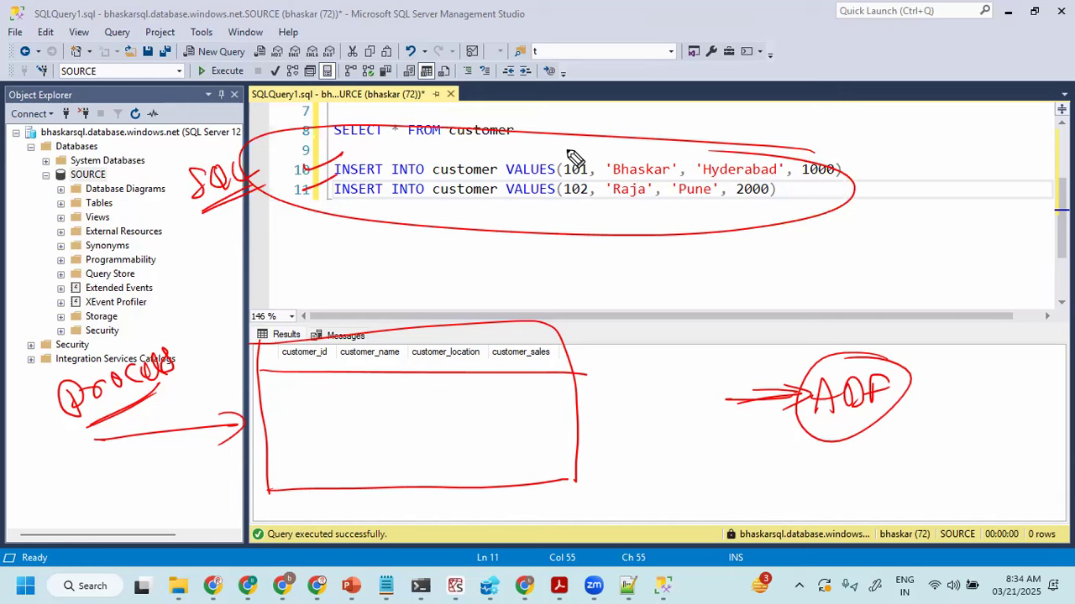
{"action": "key", "text": "e"}
{"action": "key", "text": "Escape"}
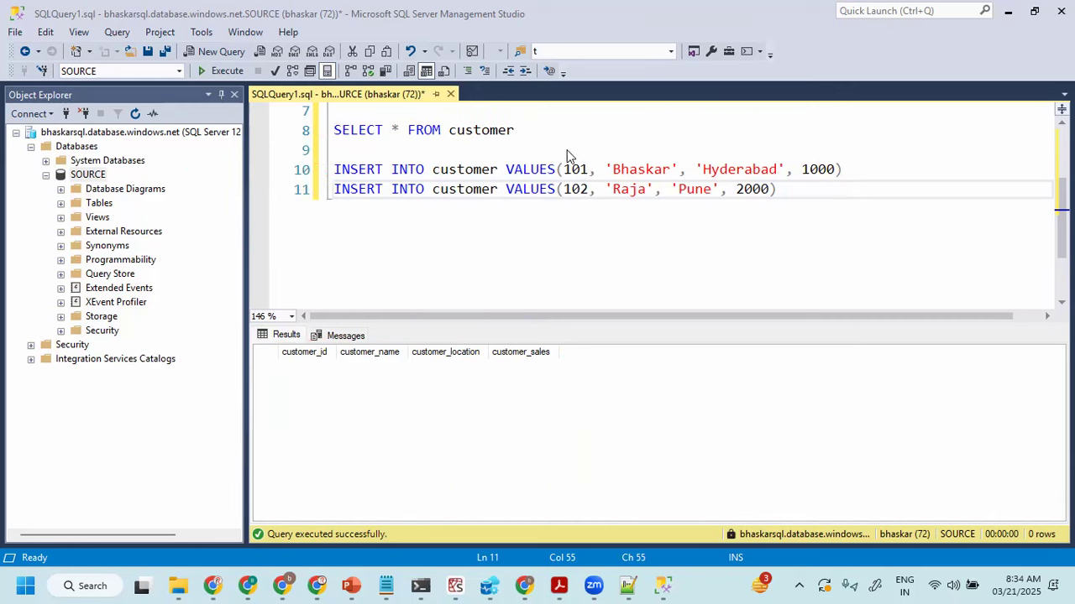
- Execute only the two INSERT statements against the SOURCE database
{"action": "left_click", "coordinate": [615, 173]}
{"action": "left_click_drag", "start_coordinate": [844, 193], "coordinate": [242, 177]}
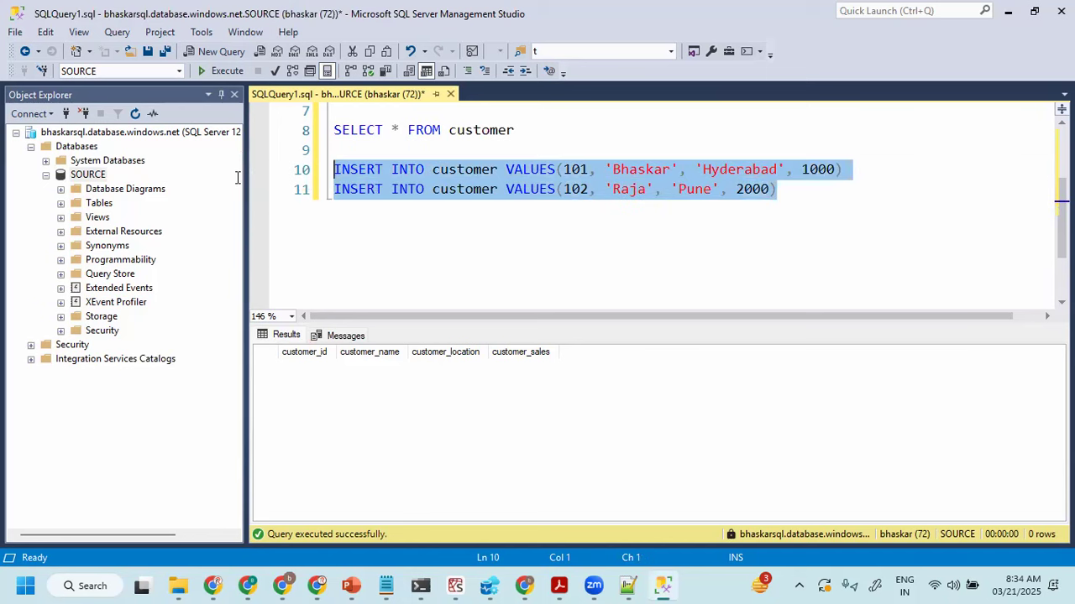
{"action": "left_click", "coordinate": [216, 70]}
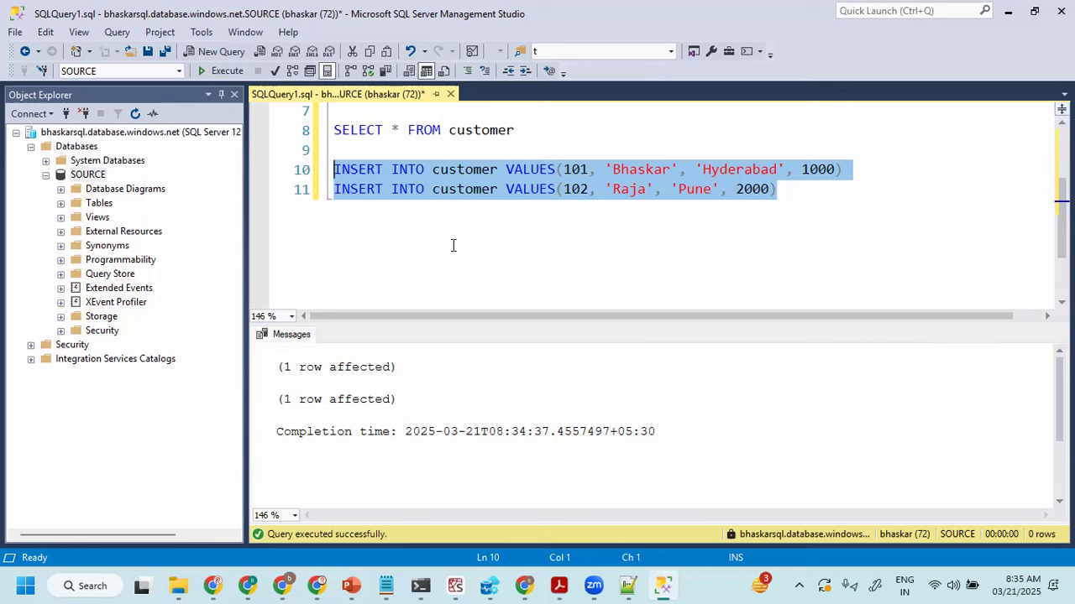
- Execute only the SELECT * FROM customer query and select all the returned rows
{"action": "left_click_drag", "start_coordinate": [576, 134], "coordinate": [266, 131]}
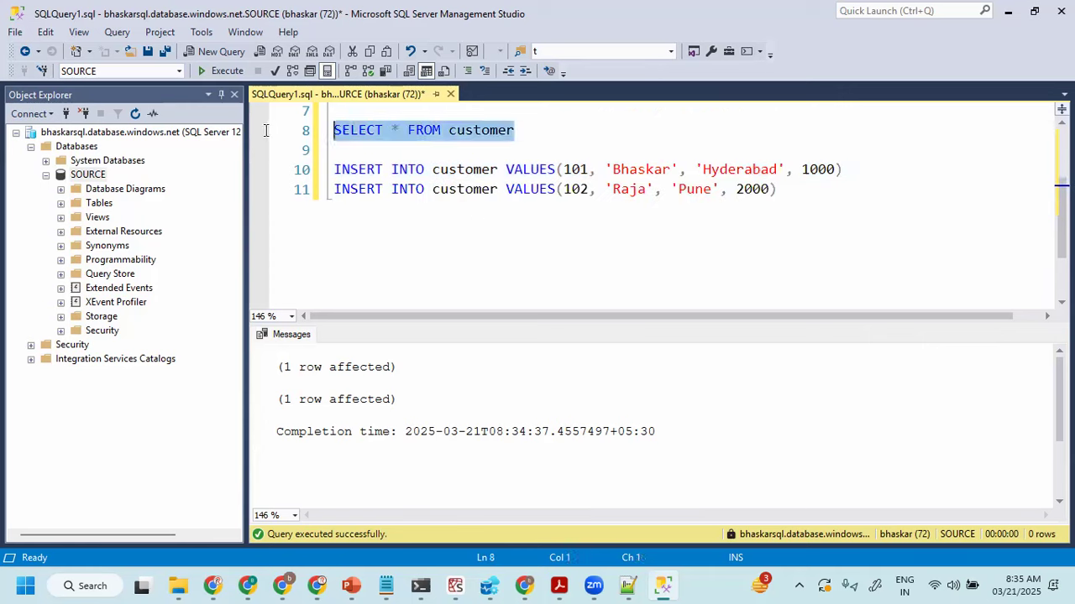
{"action": "left_click", "coordinate": [223, 72]}
{"action": "left_click", "coordinate": [268, 357]}
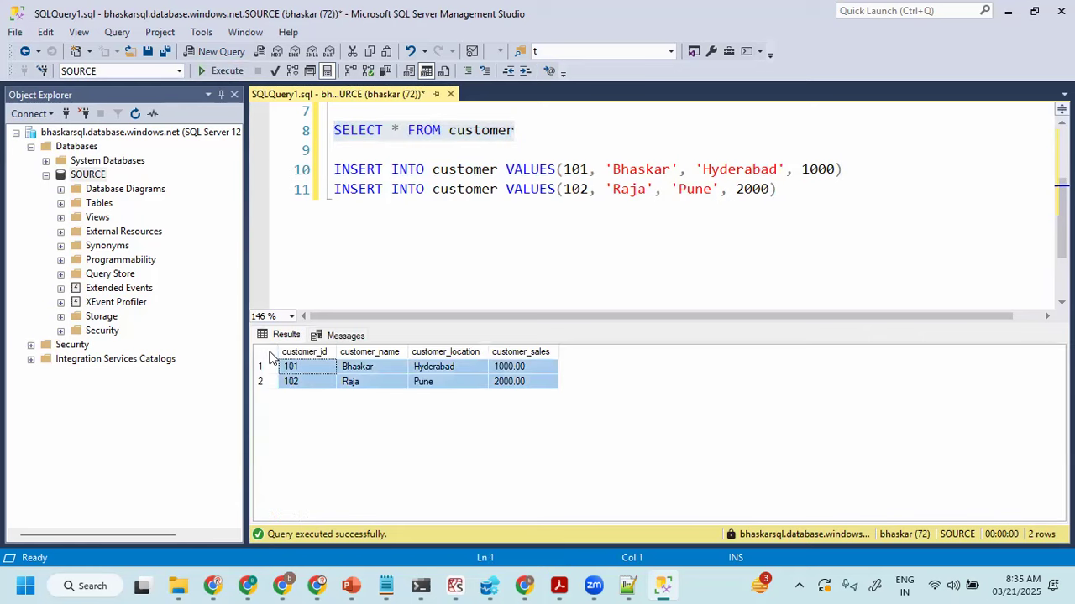
{"action": "left_click", "coordinate": [820, 190]}
{"action": "left_click", "coordinate": [267, 357]}
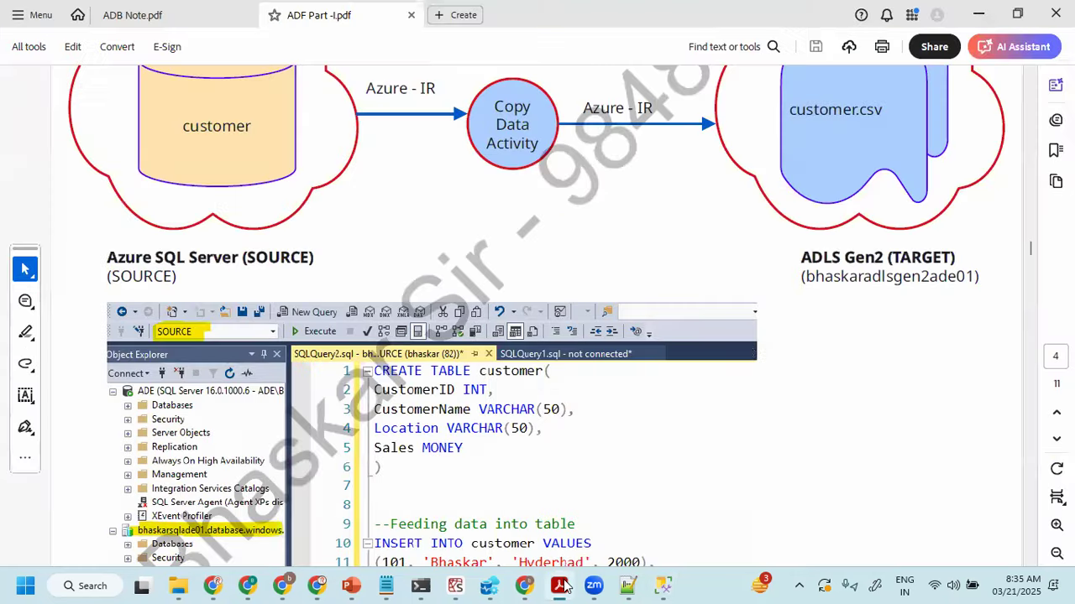
- Review the Azure SQL to ADLS Gen2 copy diagram in ADF Part -I.pdf in Acrobat and return to SQL Server Management Studio
{"action": "left_click", "coordinate": [559, 586]}
{"action": "scroll", "coordinate": [892, 254], "scroll_direction": "up", "scroll_amount": 1}
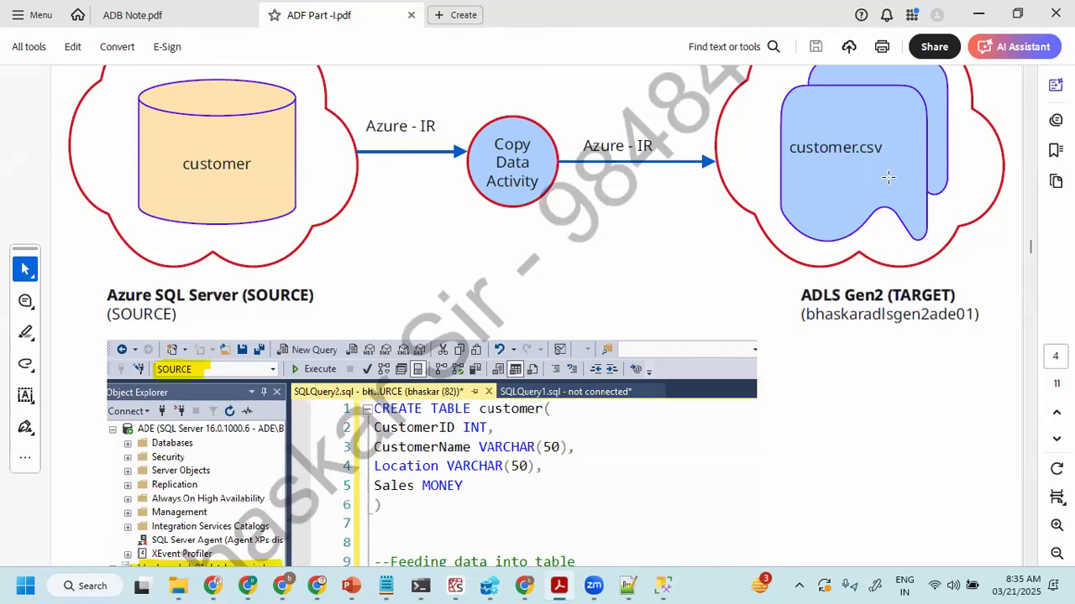
{"action": "left_click", "coordinate": [674, 584]}
- Collapse the SOURCE database and the Databases folder in the server's object tree
{"action": "left_click", "coordinate": [529, 211]}
{"action": "left_click", "coordinate": [47, 176]}
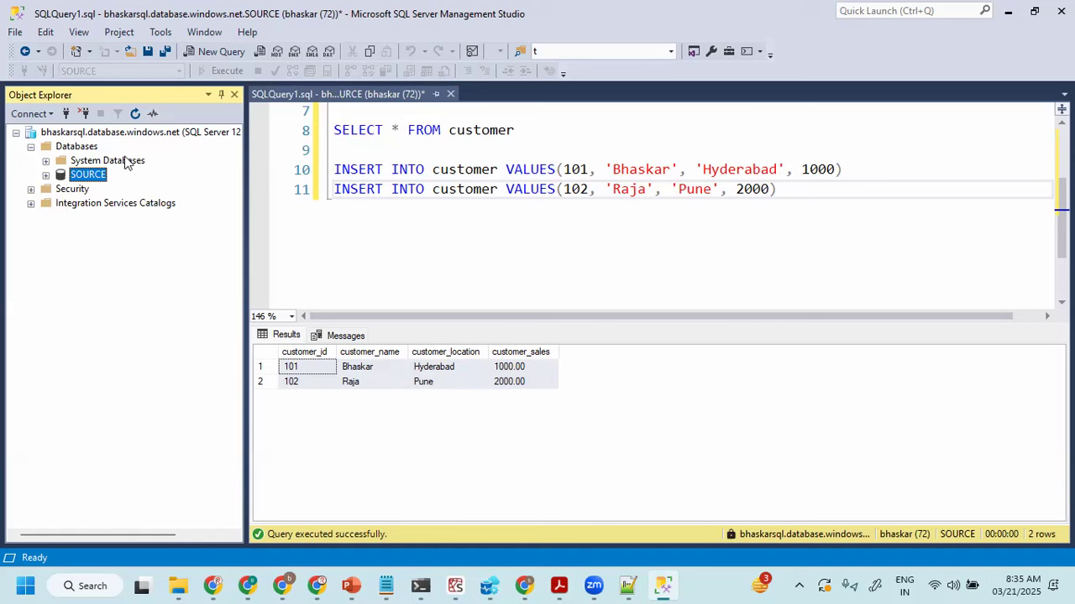
{"action": "left_click", "coordinate": [31, 147]}
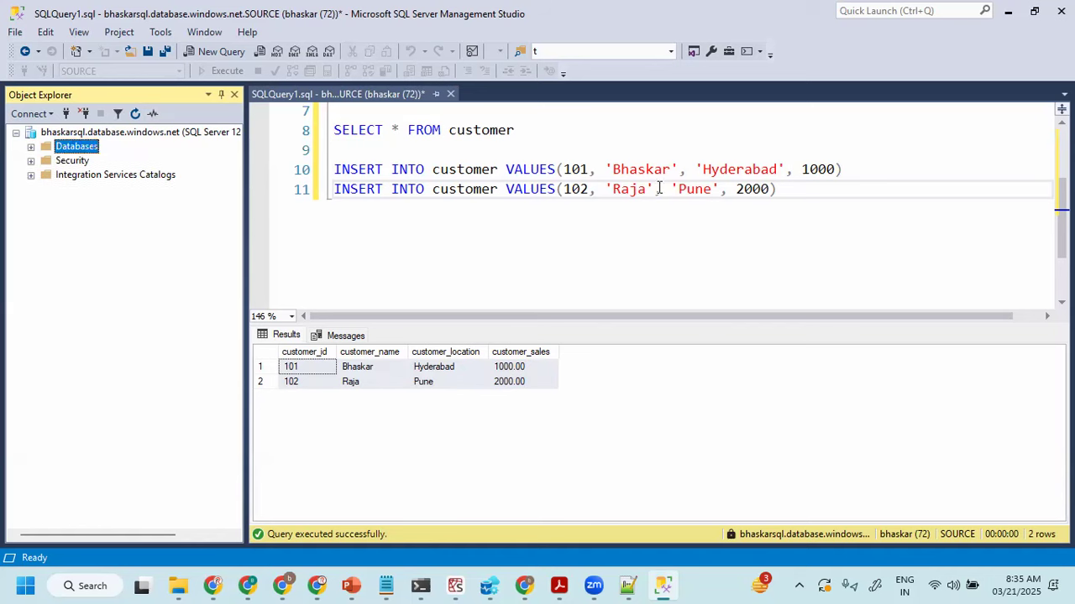
{"action": "left_click", "coordinate": [799, 189]}
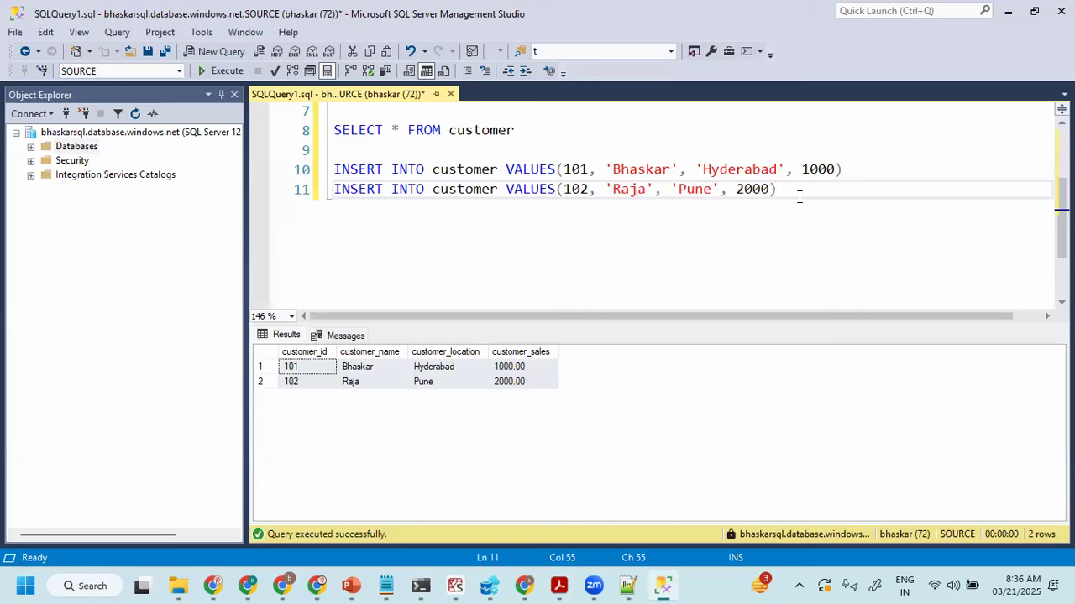
{"action": "left_click", "coordinate": [134, 133]}
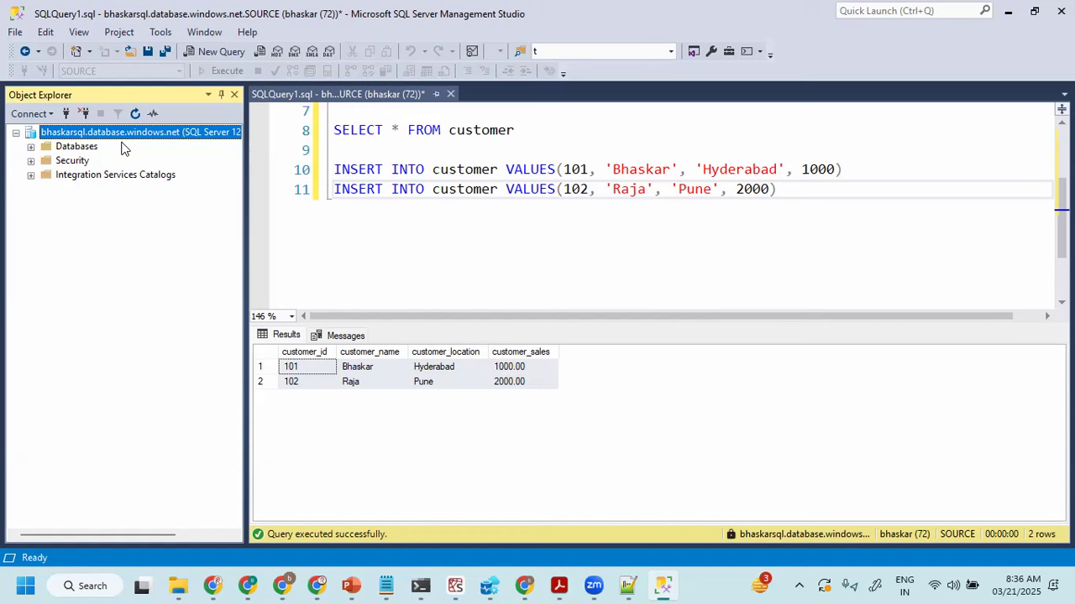
{"action": "left_click", "coordinate": [517, 172]}
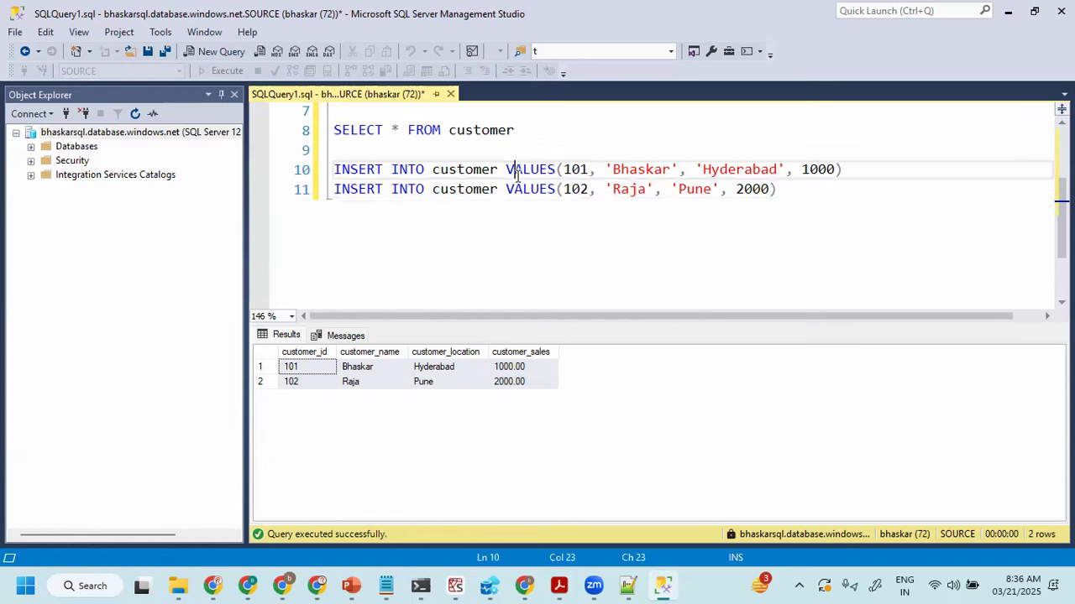
{"action": "left_click", "coordinate": [546, 191]}
{"action": "left_click", "coordinate": [804, 198]}
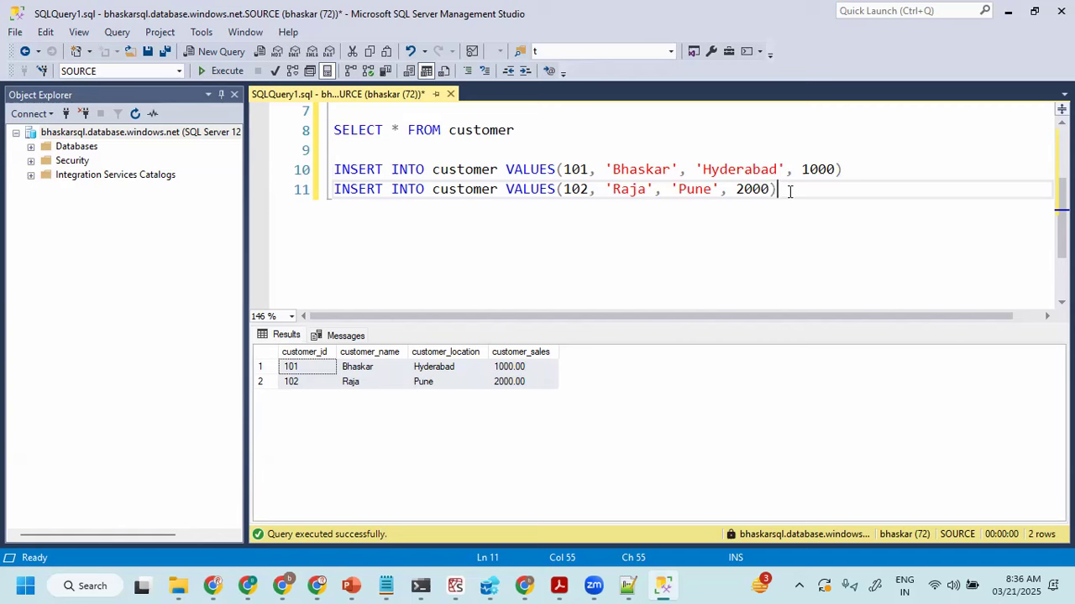
{"action": "left_click", "coordinate": [819, 170]}
{"action": "left_click", "coordinate": [438, 147]}
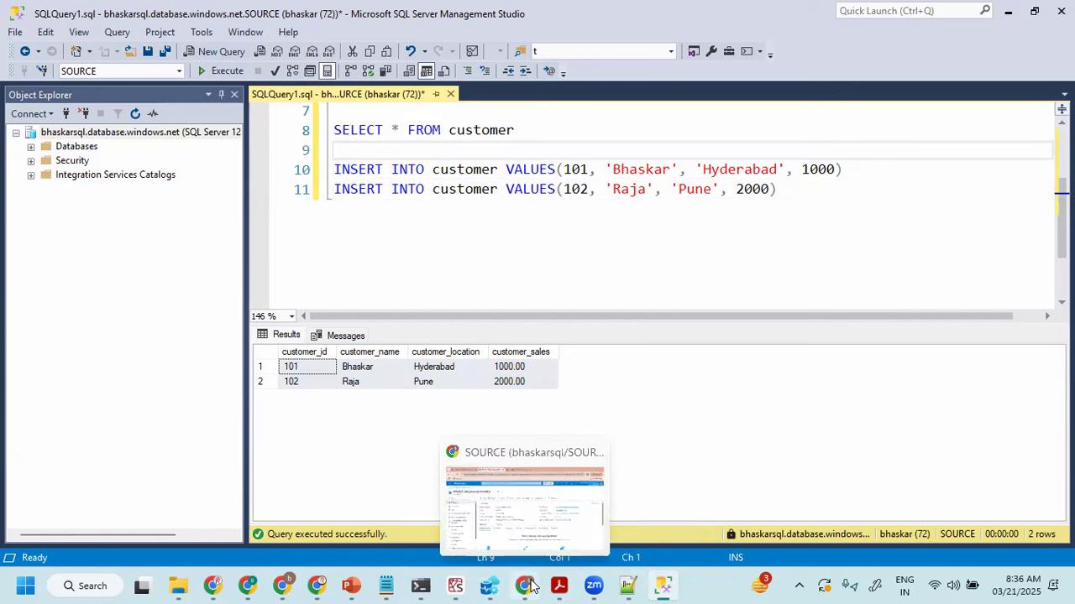
- Switch to the bhaskar-made-adf-dev Data Factory in Chrome and open its list of integration runtimes
{"action": "left_click", "coordinate": [575, 541]}
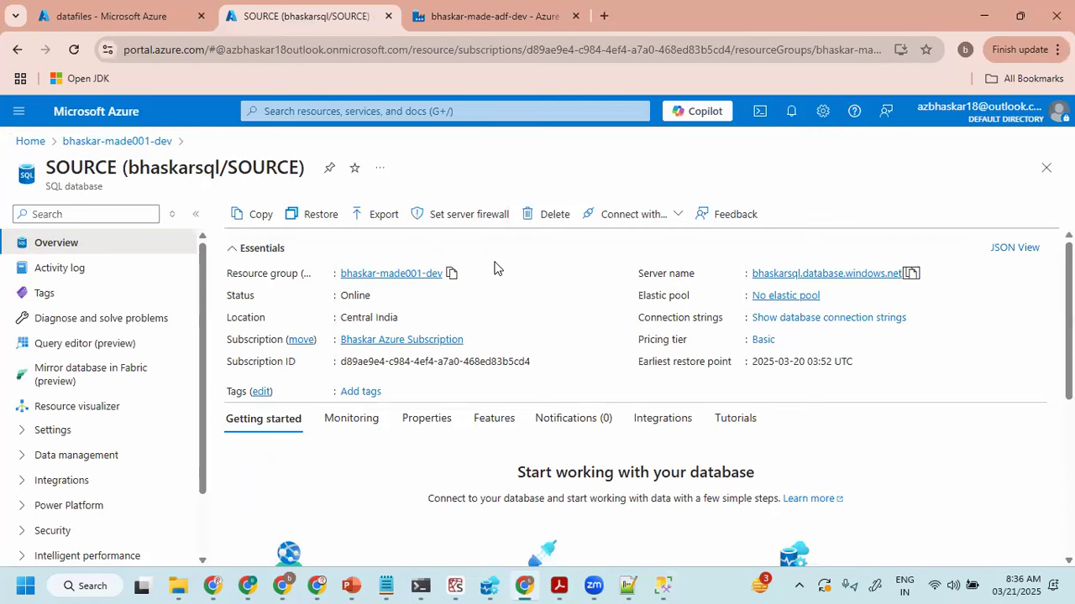
{"action": "left_click", "coordinate": [472, 16]}
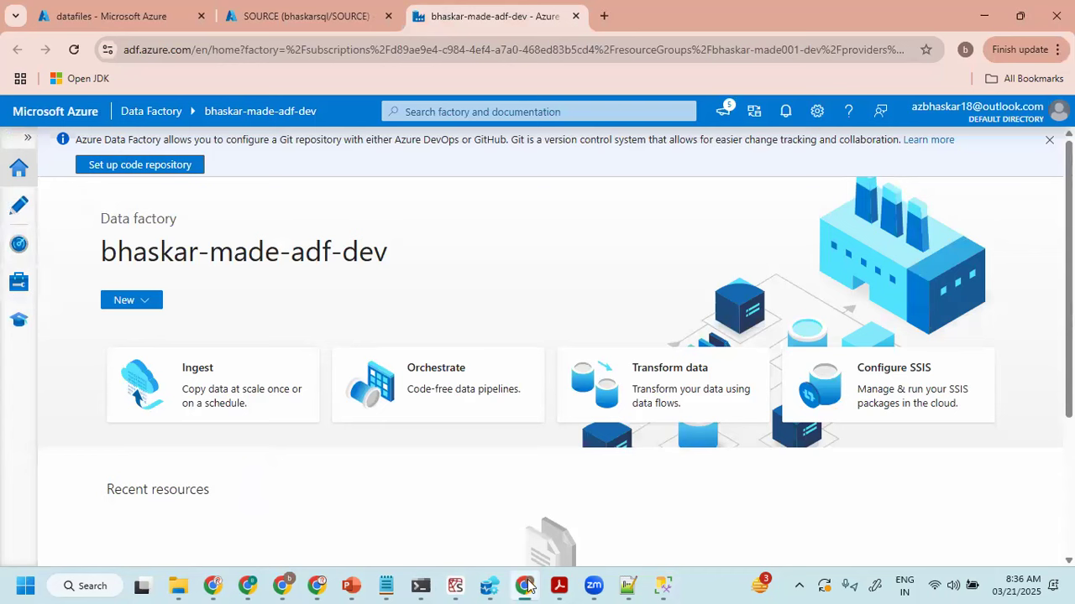
{"action": "left_click", "coordinate": [638, 504]}
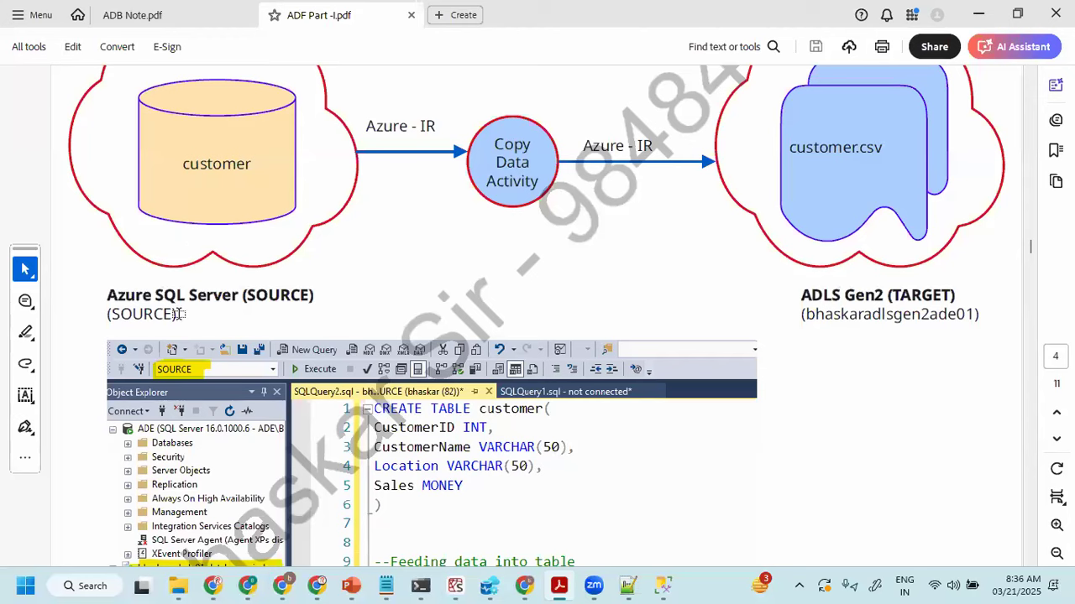
{"action": "key", "text": "alt+Tab"}
{"action": "left_click", "coordinate": [17, 288]}
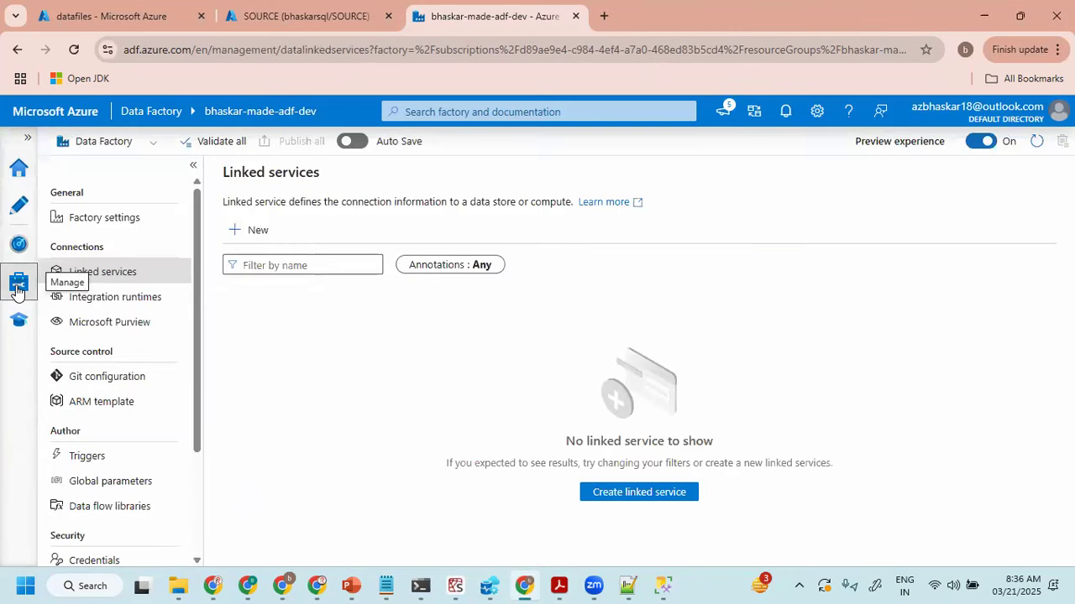
{"action": "left_click", "coordinate": [114, 298]}
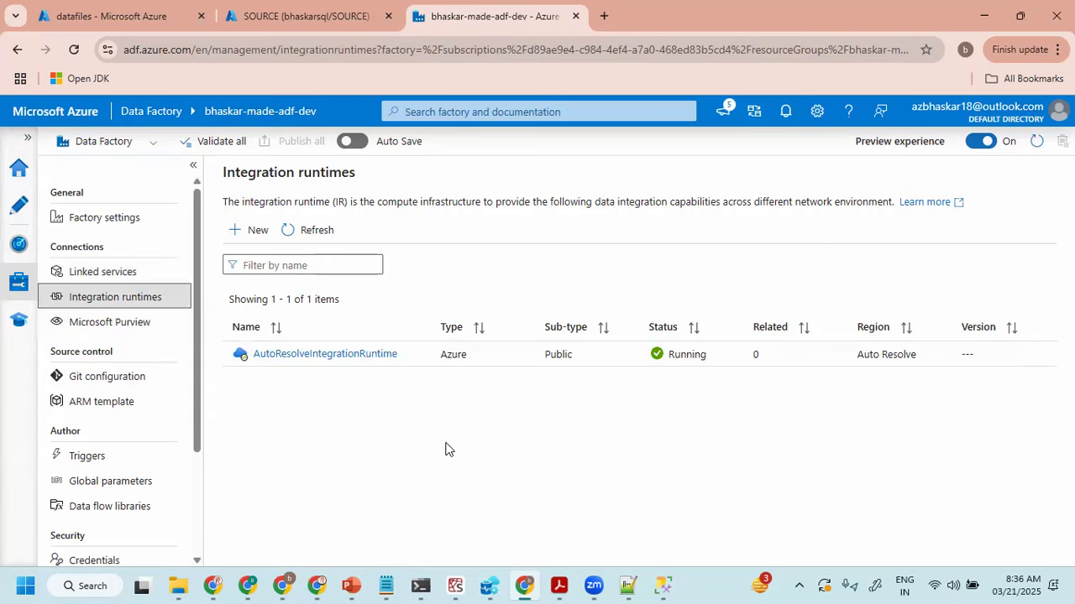
{"action": "mouse_move", "coordinate": [148, 189]}
{"action": "left_mouse_down"}
{"action": "mouse_move", "coordinate": [80, 294]}
{"action": "mouse_move", "coordinate": [221, 212]}
{"action": "mouse_move", "coordinate": [151, 218]}
{"action": "mouse_move", "coordinate": [134, 260]}
{"action": "mouse_move", "coordinate": [176, 248]}
{"action": "left_mouse_up"}
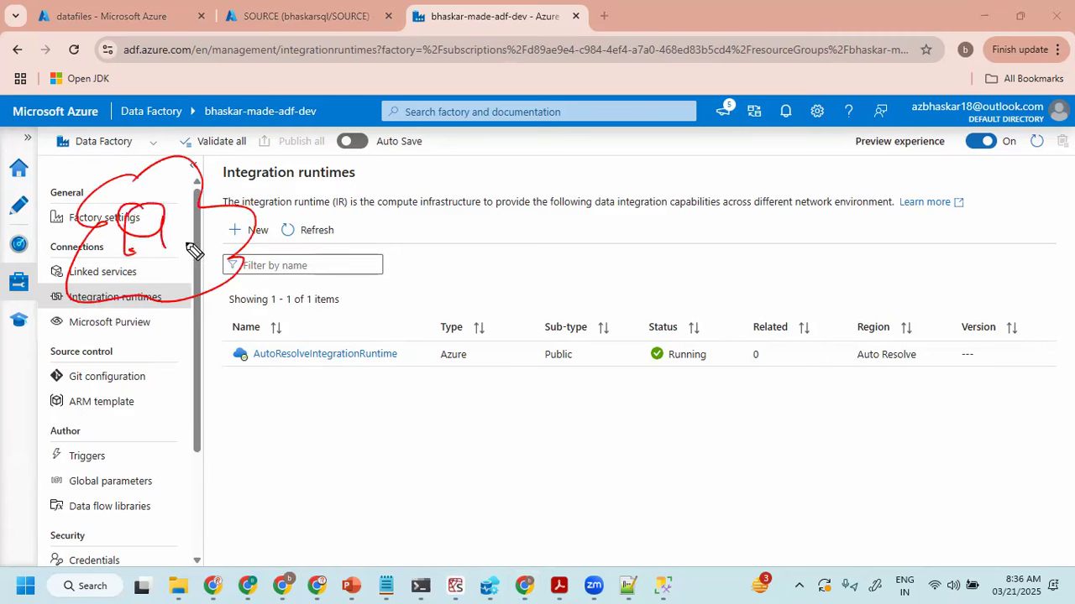
{"action": "mouse_move", "coordinate": [782, 176]}
{"action": "left_mouse_down"}
{"action": "mouse_move", "coordinate": [739, 262]}
{"action": "mouse_move", "coordinate": [835, 173]}
{"action": "mouse_move", "coordinate": [781, 166]}
{"action": "left_mouse_up"}
{"action": "mouse_move", "coordinate": [784, 217]}
{"action": "left_mouse_down"}
{"action": "mouse_move", "coordinate": [782, 267]}
{"action": "mouse_move", "coordinate": [786, 217]}
{"action": "left_mouse_up"}
{"action": "mouse_move", "coordinate": [115, 364]}
{"action": "left_mouse_down"}
{"action": "mouse_move", "coordinate": [121, 329]}
{"action": "mouse_move", "coordinate": [134, 360]}
{"action": "left_mouse_up"}
{"action": "mouse_move", "coordinate": [111, 351]}
{"action": "left_mouse_down"}
{"action": "mouse_move", "coordinate": [132, 338]}
{"action": "mouse_move", "coordinate": [166, 351]}
{"action": "mouse_move", "coordinate": [203, 340]}
{"action": "left_mouse_up"}
{"action": "mouse_move", "coordinate": [750, 357]}
{"action": "left_mouse_down"}
{"action": "mouse_move", "coordinate": [738, 384]}
{"action": "mouse_move", "coordinate": [751, 372]}
{"action": "mouse_move", "coordinate": [815, 389]}
{"action": "mouse_move", "coordinate": [758, 372]}
{"action": "left_mouse_up"}
{"action": "left_click_drag", "start_coordinate": [252, 252], "coordinate": [428, 240]}
{"action": "mouse_move", "coordinate": [487, 216]}
{"action": "left_mouse_down"}
{"action": "mouse_move", "coordinate": [571, 266]}
{"action": "mouse_move", "coordinate": [695, 250]}
{"action": "left_mouse_up"}
{"action": "mouse_move", "coordinate": [475, 256]}
{"action": "left_mouse_down"}
{"action": "mouse_move", "coordinate": [479, 241]}
{"action": "mouse_move", "coordinate": [542, 242]}
{"action": "left_mouse_up"}
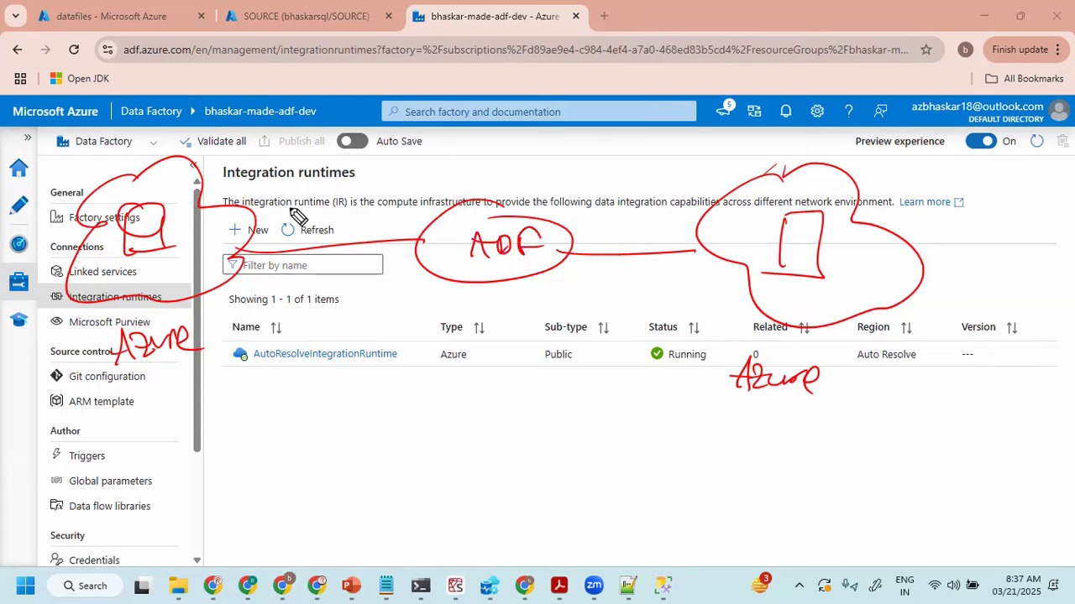
{"action": "left_click_drag", "start_coordinate": [281, 215], "coordinate": [343, 200]}
{"action": "mouse_move", "coordinate": [316, 238]}
{"action": "left_mouse_down"}
{"action": "mouse_move", "coordinate": [329, 225]}
{"action": "mouse_move", "coordinate": [339, 237]}
{"action": "left_mouse_up"}
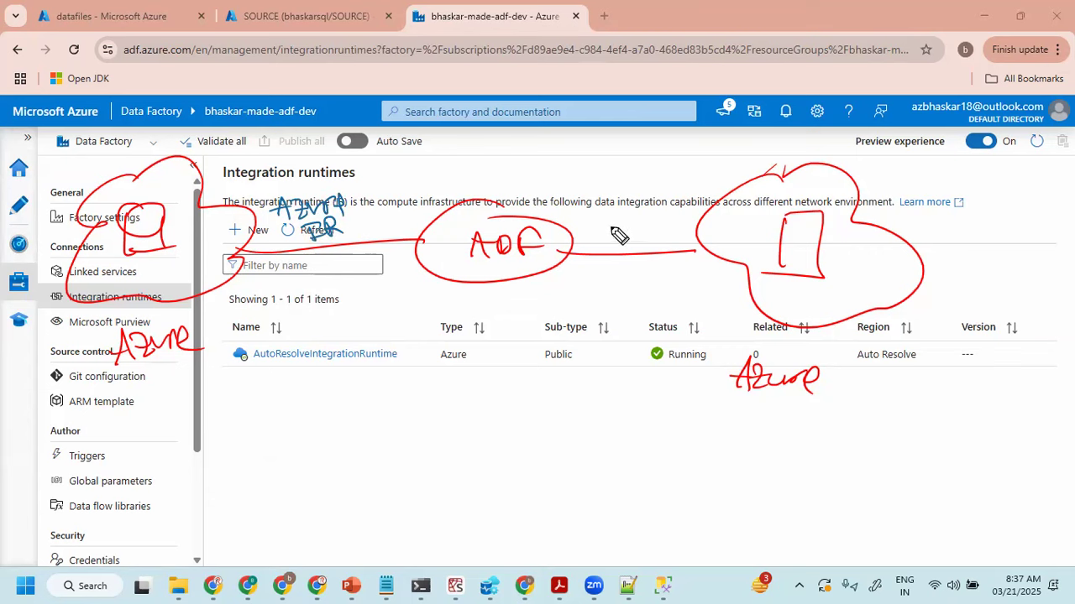
{"action": "mouse_move", "coordinate": [594, 239]}
{"action": "left_mouse_down"}
{"action": "mouse_move", "coordinate": [614, 224]}
{"action": "mouse_move", "coordinate": [643, 224]}
{"action": "mouse_move", "coordinate": [667, 233]}
{"action": "mouse_move", "coordinate": [646, 246]}
{"action": "mouse_move", "coordinate": [668, 235]}
{"action": "mouse_move", "coordinate": [670, 246]}
{"action": "left_mouse_up"}
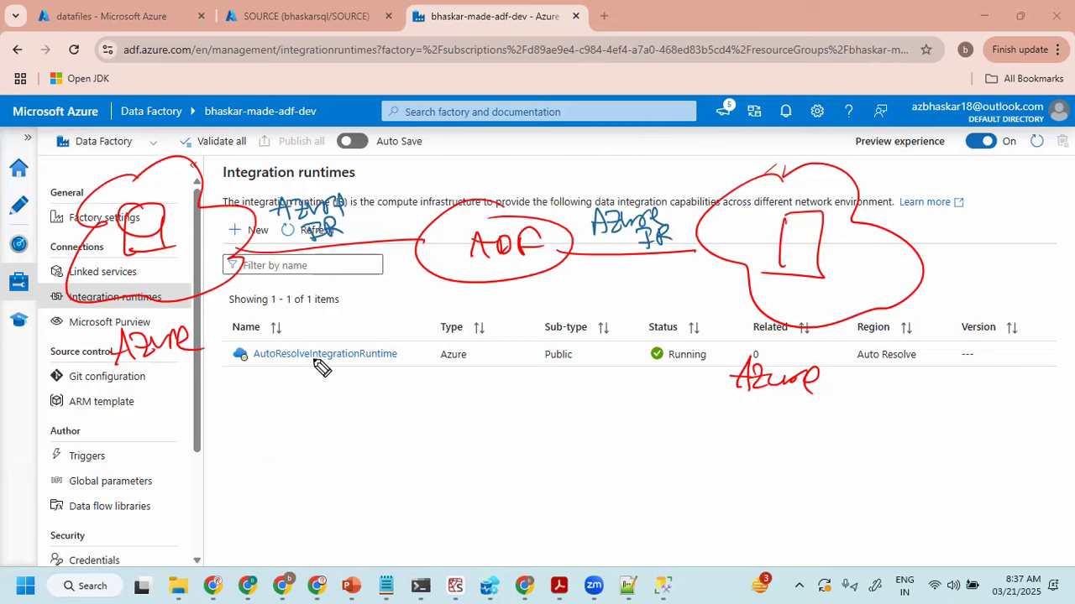
{"action": "mouse_move", "coordinate": [454, 371]}
{"action": "left_mouse_down"}
{"action": "mouse_move", "coordinate": [475, 373]}
{"action": "mouse_move", "coordinate": [419, 380]}
{"action": "mouse_move", "coordinate": [410, 369]}
{"action": "left_mouse_up"}
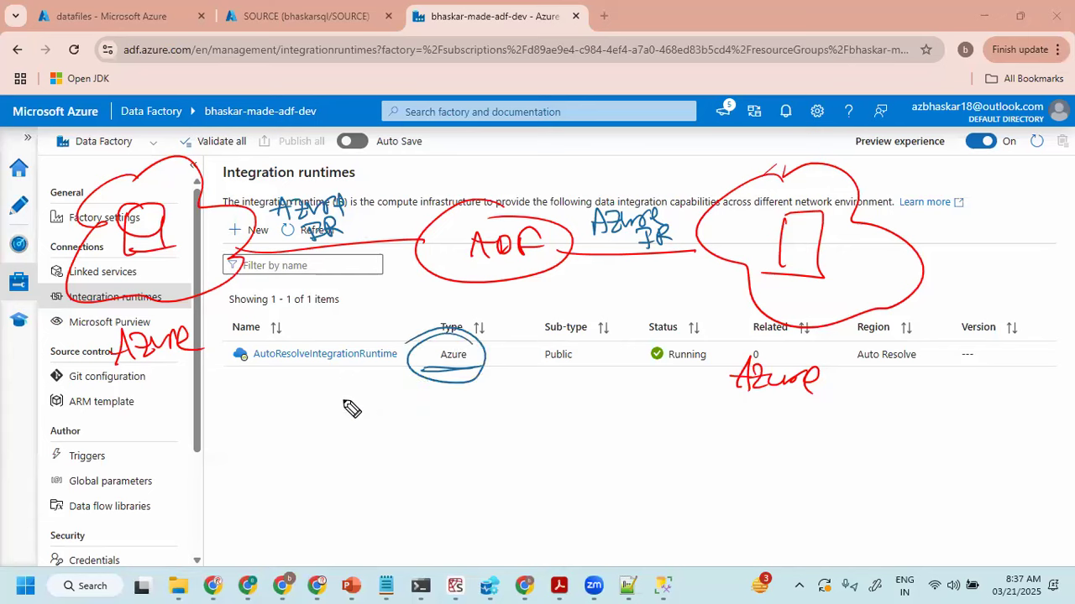
{"action": "key", "text": "e"}
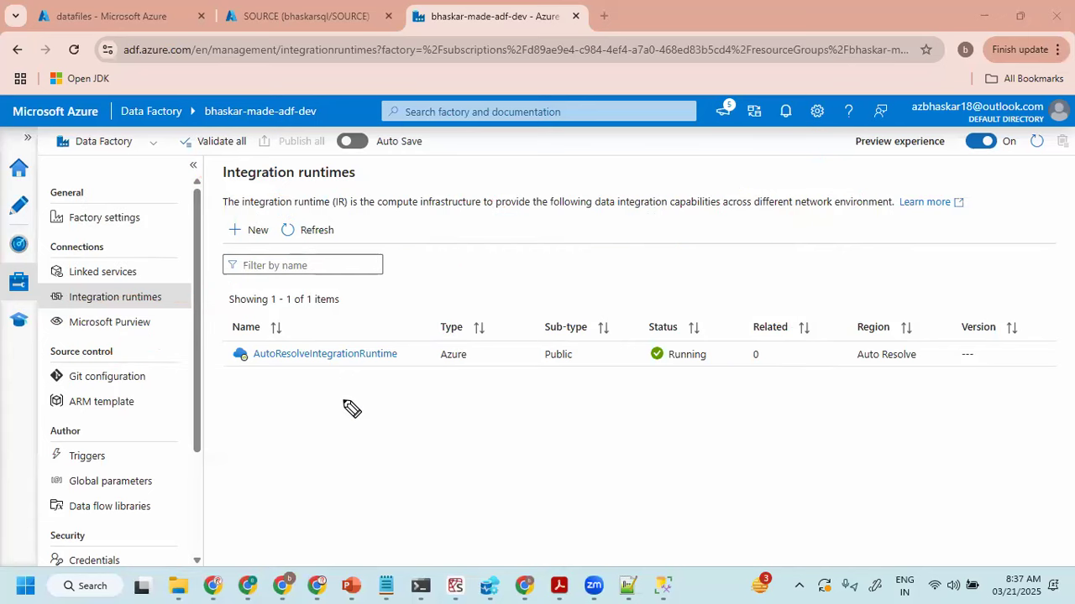
- Open the data factory's linked services page
{"action": "left_click", "coordinate": [110, 275]}
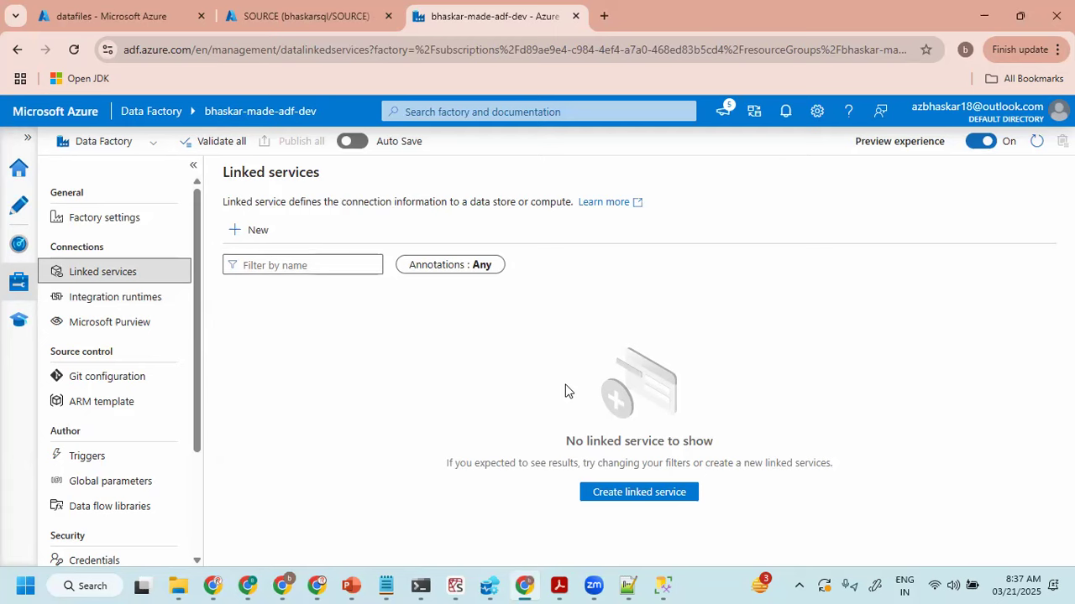
{"action": "mouse_move", "coordinate": [284, 384]}
{"action": "left_mouse_down"}
{"action": "mouse_move", "coordinate": [283, 367]}
{"action": "mouse_move", "coordinate": [340, 376]}
{"action": "mouse_move", "coordinate": [373, 351]}
{"action": "mouse_move", "coordinate": [382, 365]}
{"action": "mouse_move", "coordinate": [506, 360]}
{"action": "left_mouse_up"}
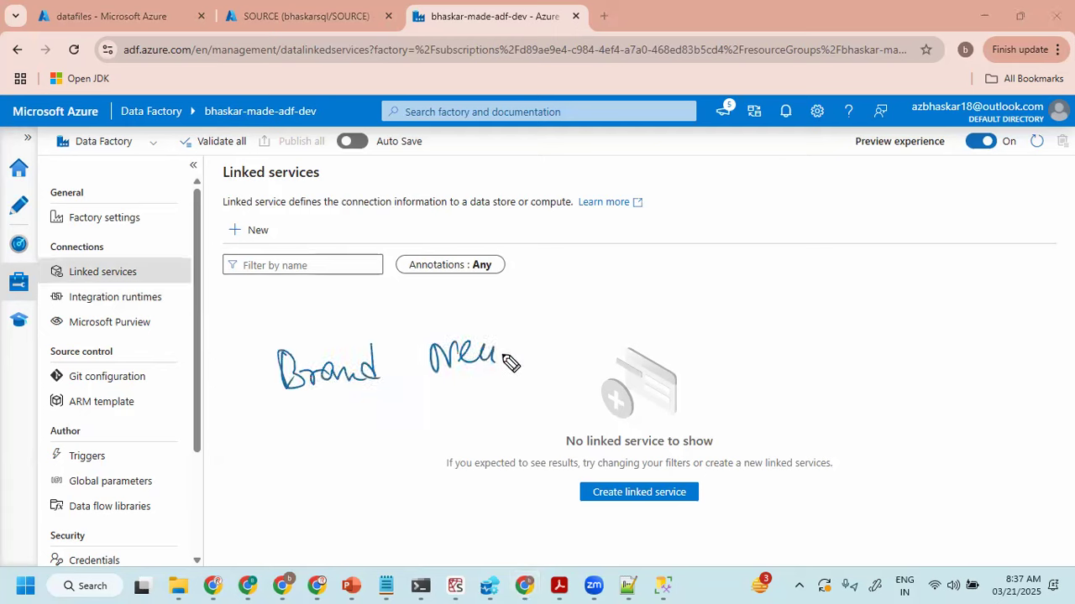
{"action": "left_click_drag", "start_coordinate": [292, 423], "coordinate": [493, 387]}
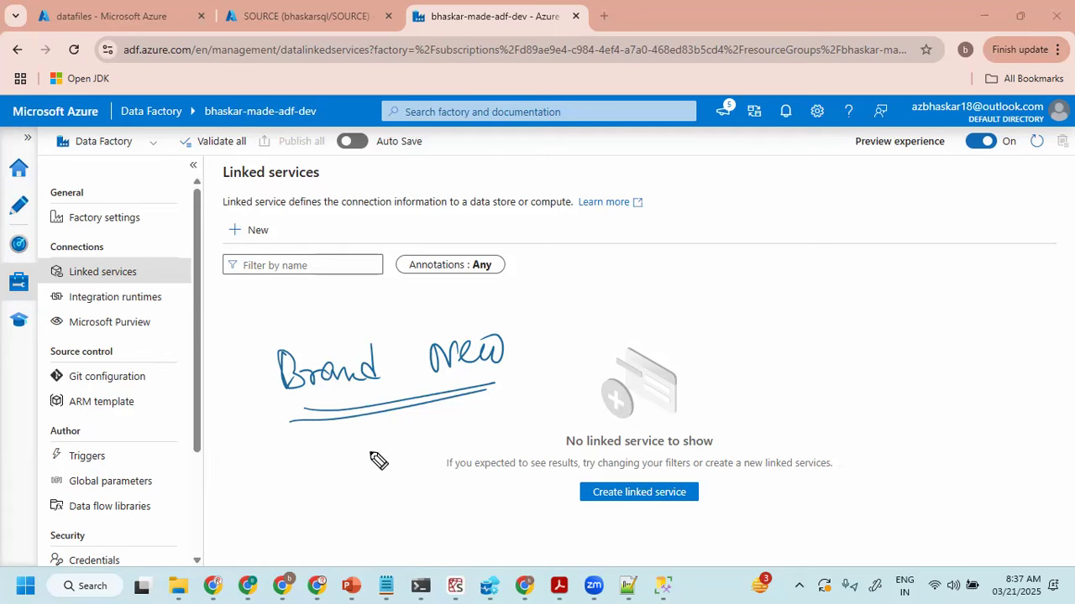
{"action": "mouse_move", "coordinate": [140, 182]}
{"action": "left_mouse_down"}
{"action": "mouse_move", "coordinate": [149, 189]}
{"action": "mouse_move", "coordinate": [143, 215]}
{"action": "mouse_move", "coordinate": [103, 209]}
{"action": "left_mouse_up"}
{"action": "mouse_move", "coordinate": [160, 239]}
{"action": "left_mouse_down"}
{"action": "mouse_move", "coordinate": [179, 251]}
{"action": "mouse_move", "coordinate": [252, 237]}
{"action": "left_mouse_up"}
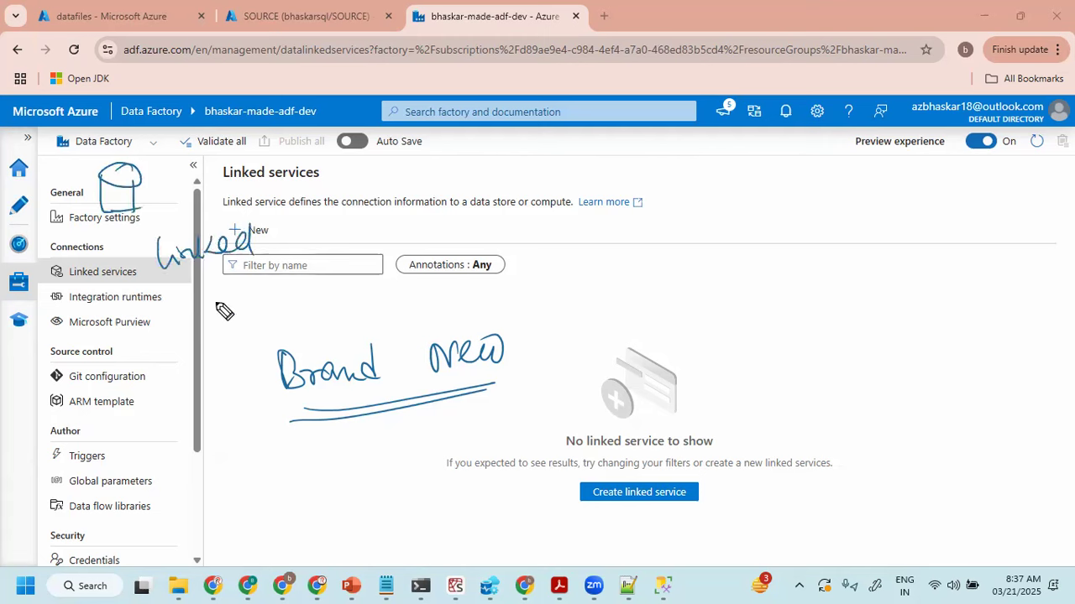
{"action": "mouse_move", "coordinate": [653, 220]}
{"action": "left_mouse_down"}
{"action": "mouse_move", "coordinate": [611, 225]}
{"action": "mouse_move", "coordinate": [678, 171]}
{"action": "mouse_move", "coordinate": [689, 202]}
{"action": "mouse_move", "coordinate": [667, 199]}
{"action": "mouse_move", "coordinate": [663, 214]}
{"action": "mouse_move", "coordinate": [689, 181]}
{"action": "mouse_move", "coordinate": [655, 210]}
{"action": "mouse_move", "coordinate": [669, 197]}
{"action": "left_mouse_up"}
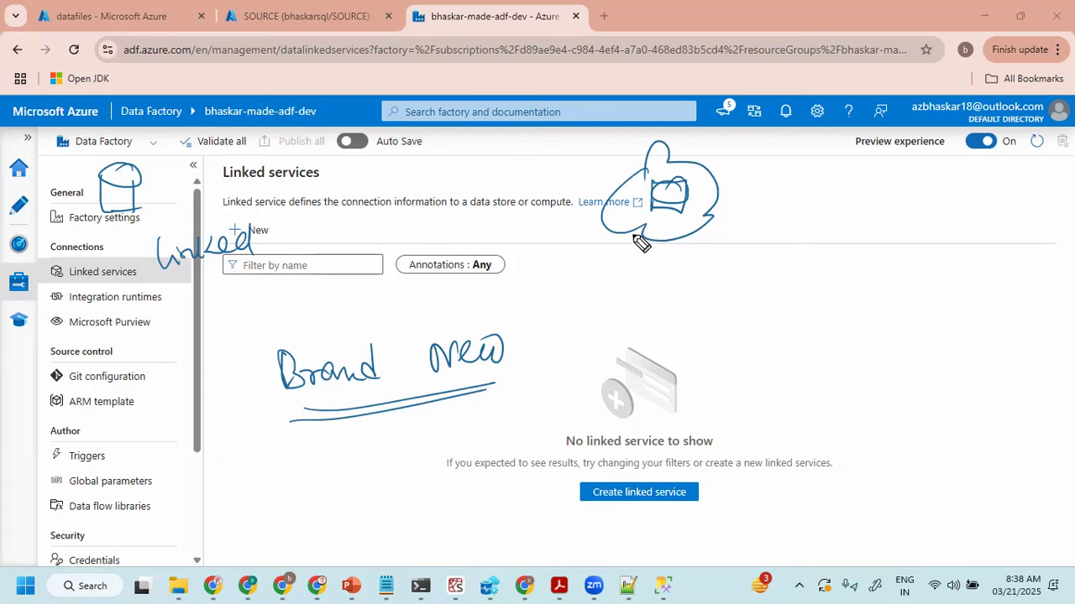
{"action": "left_click_drag", "start_coordinate": [173, 290], "coordinate": [267, 261]}
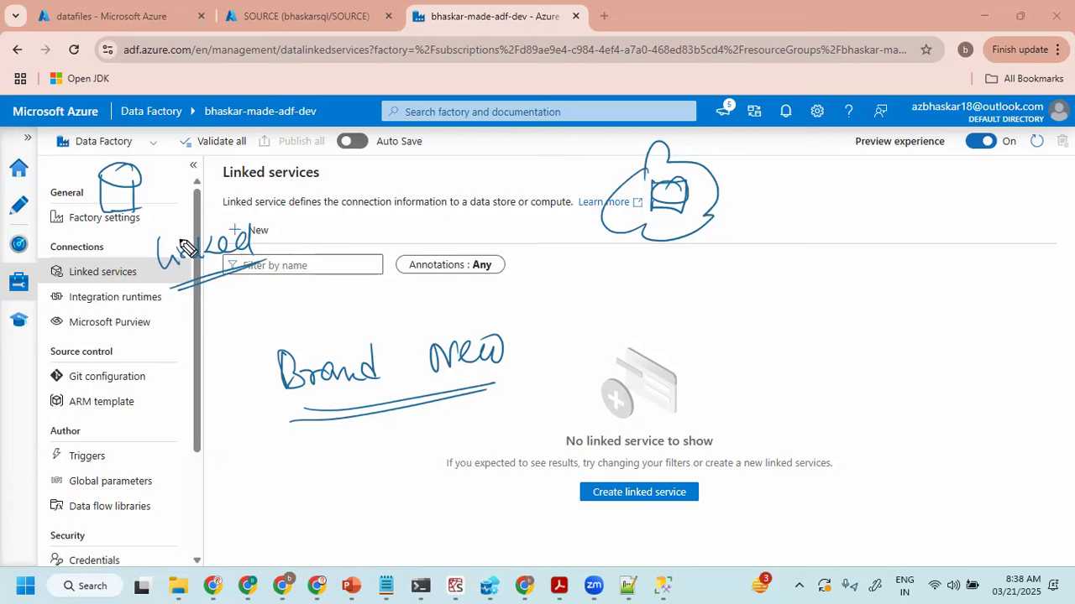
{"action": "mouse_move", "coordinate": [149, 148]}
{"action": "left_mouse_down"}
{"action": "mouse_move", "coordinate": [42, 202]}
{"action": "mouse_move", "coordinate": [205, 177]}
{"action": "mouse_move", "coordinate": [151, 136]}
{"action": "left_mouse_up"}
{"action": "mouse_move", "coordinate": [722, 128]}
{"action": "left_mouse_down"}
{"action": "mouse_move", "coordinate": [637, 131]}
{"action": "mouse_move", "coordinate": [628, 316]}
{"action": "mouse_move", "coordinate": [661, 126]}
{"action": "left_mouse_up"}
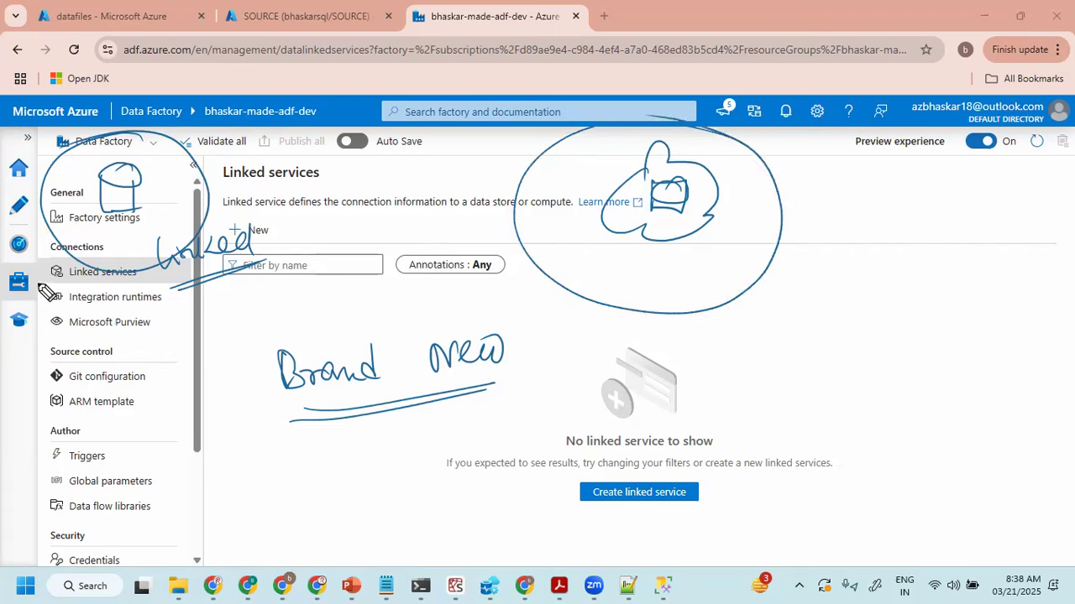
{"action": "key", "text": "e"}
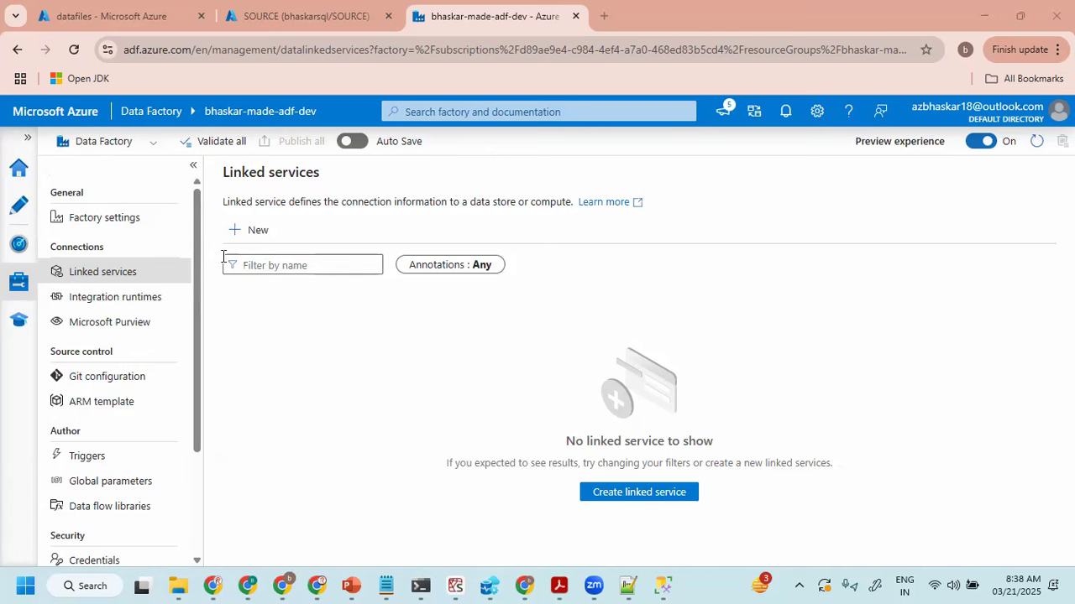
- Start a new linked service using Azure SQL Database from the Azure data stores
{"action": "left_click", "coordinate": [252, 230]}
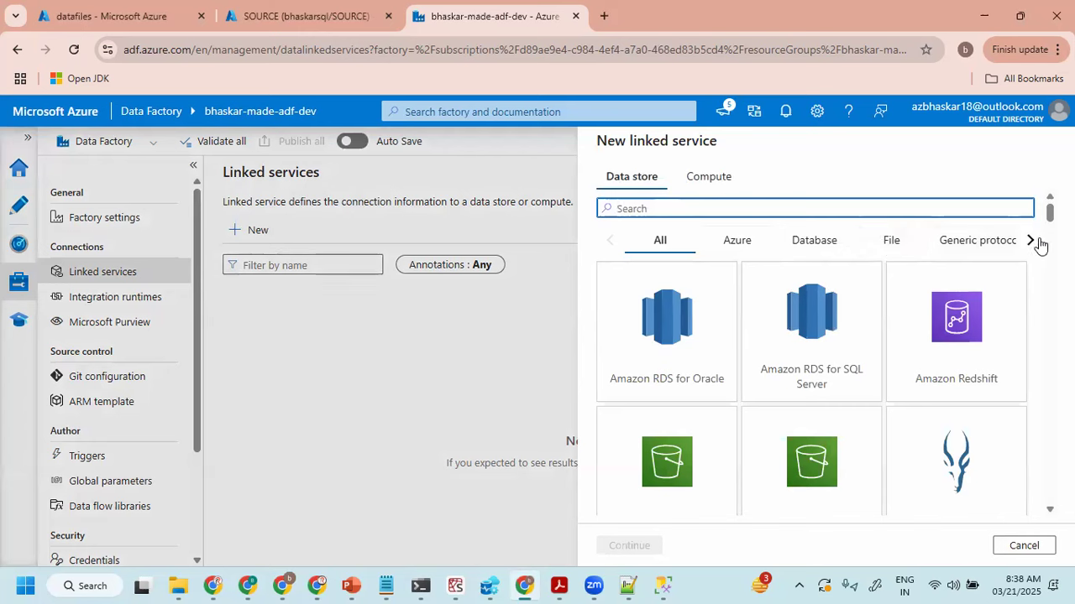
{"action": "left_click", "coordinate": [727, 243]}
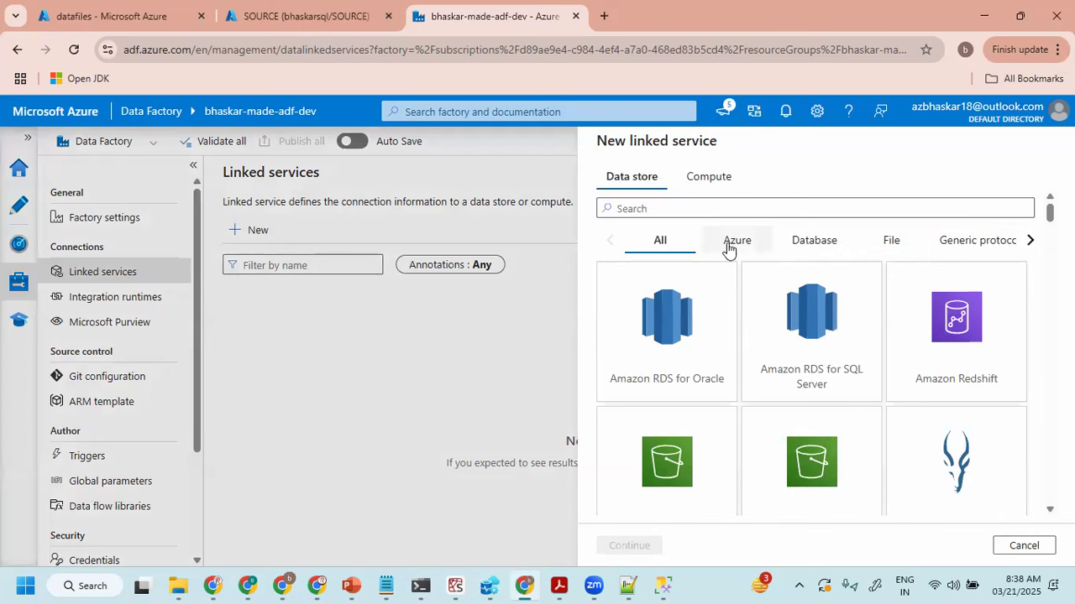
{"action": "scroll", "coordinate": [811, 348], "scroll_direction": "down", "scroll_amount": 2}
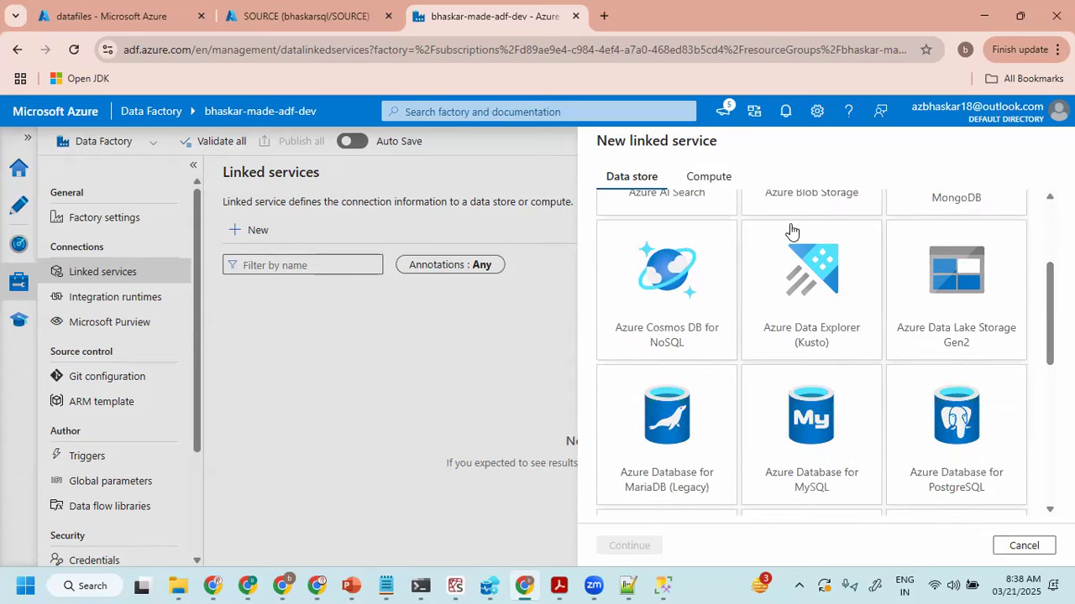
{"action": "scroll", "coordinate": [739, 277], "scroll_direction": "up", "scroll_amount": 1}
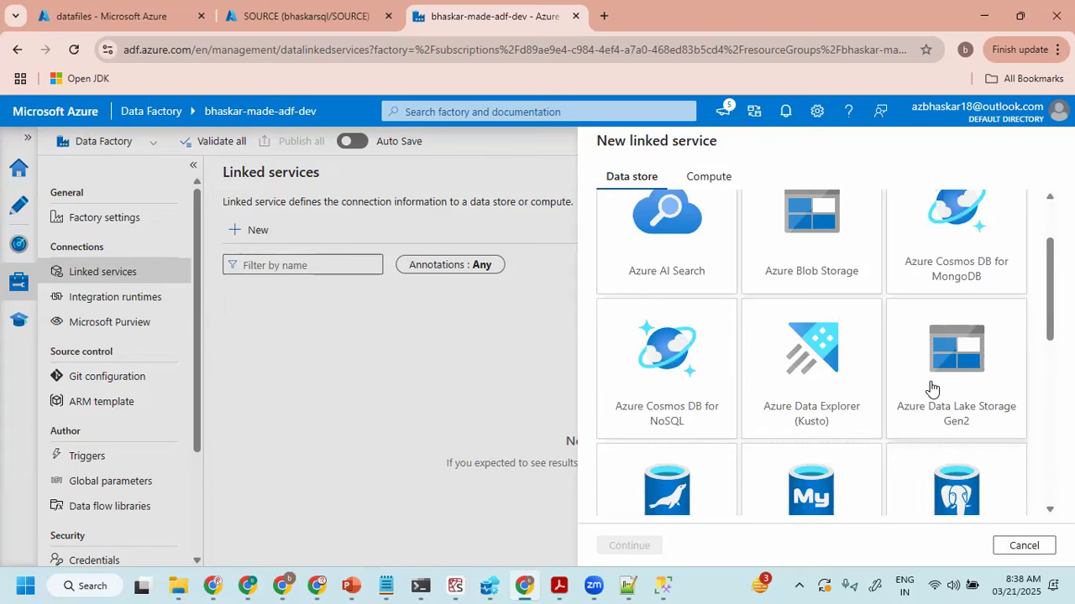
{"action": "scroll", "coordinate": [1049, 290], "scroll_direction": "down", "scroll_amount": 5}
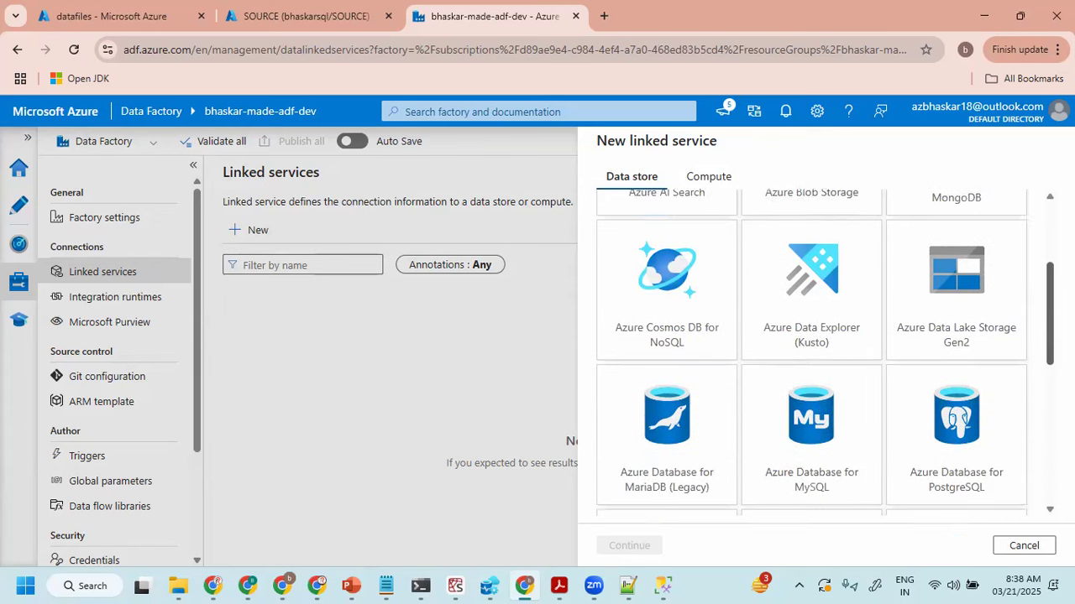
{"action": "scroll", "coordinate": [823, 353], "scroll_direction": "down", "scroll_amount": 1}
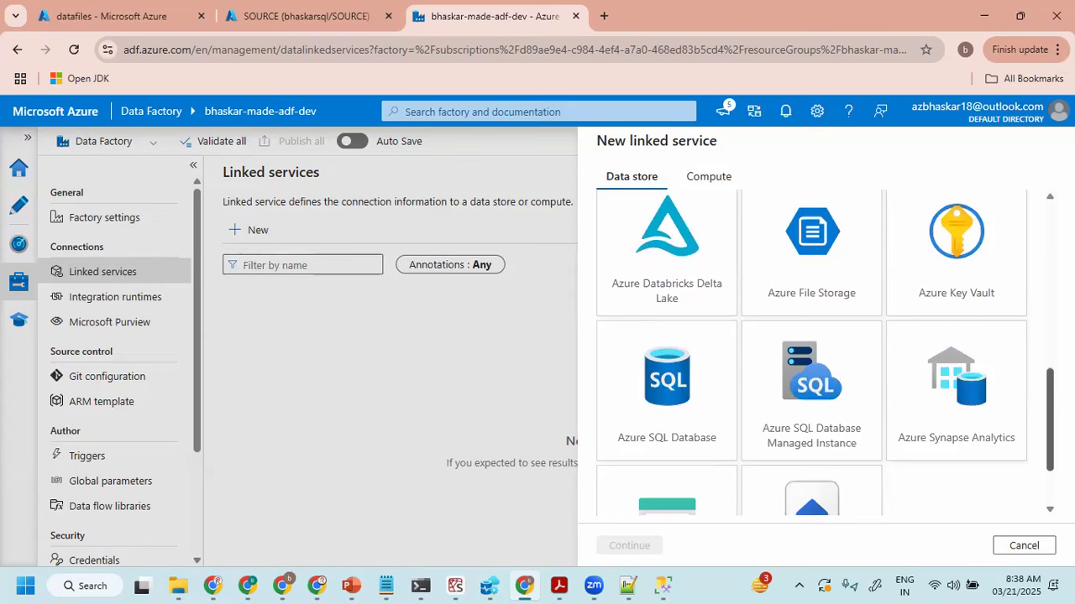
{"action": "left_click", "coordinate": [669, 363]}
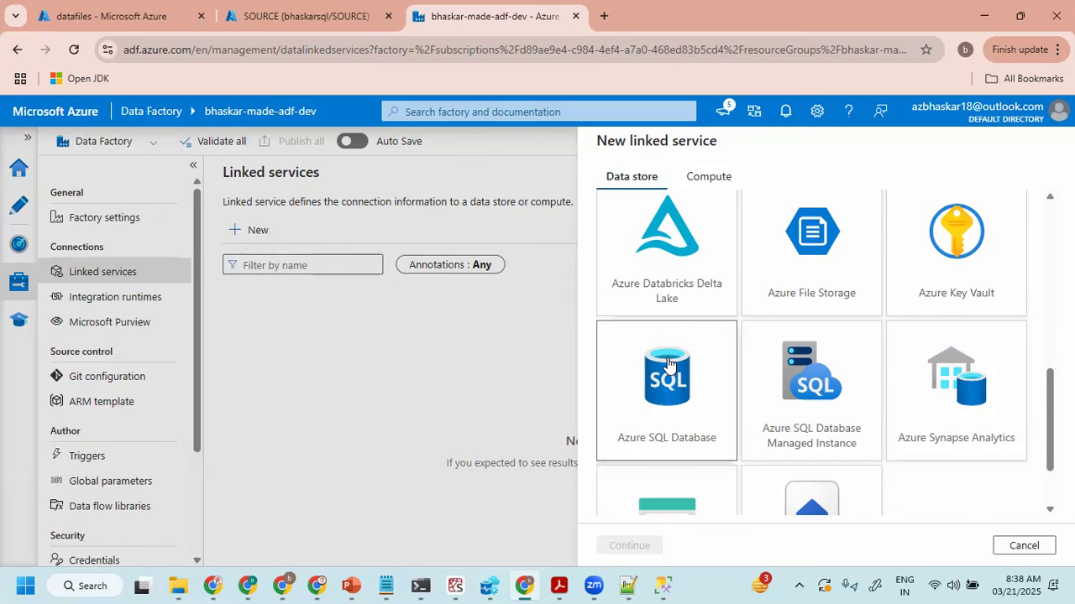
{"action": "left_click", "coordinate": [631, 546]}
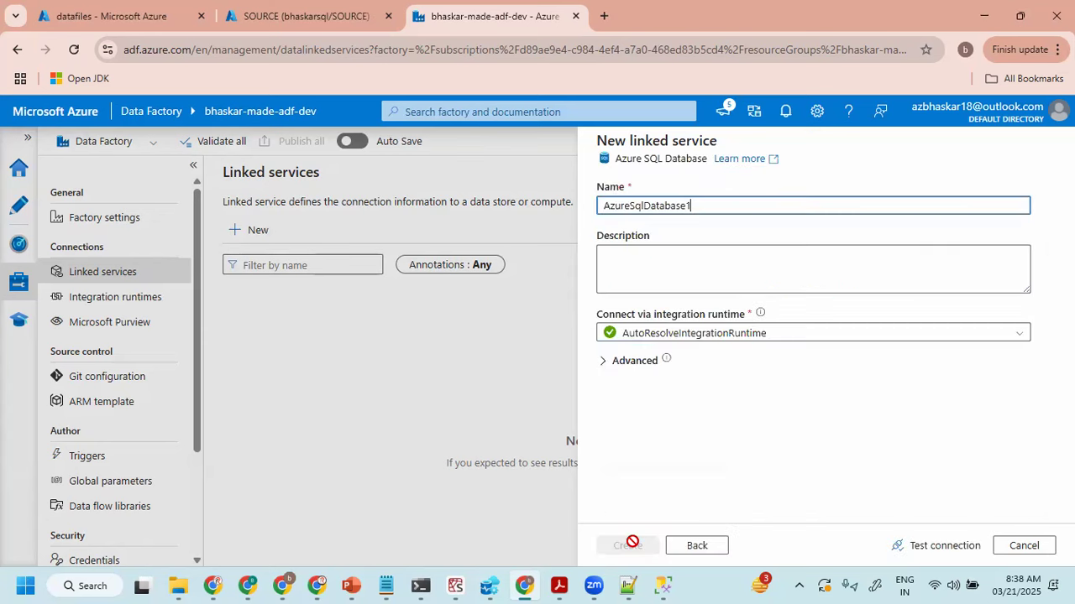
- Name the new linked service ls_azSQL_SOURCE
{"action": "left_click_drag", "start_coordinate": [717, 205], "coordinate": [529, 210]}
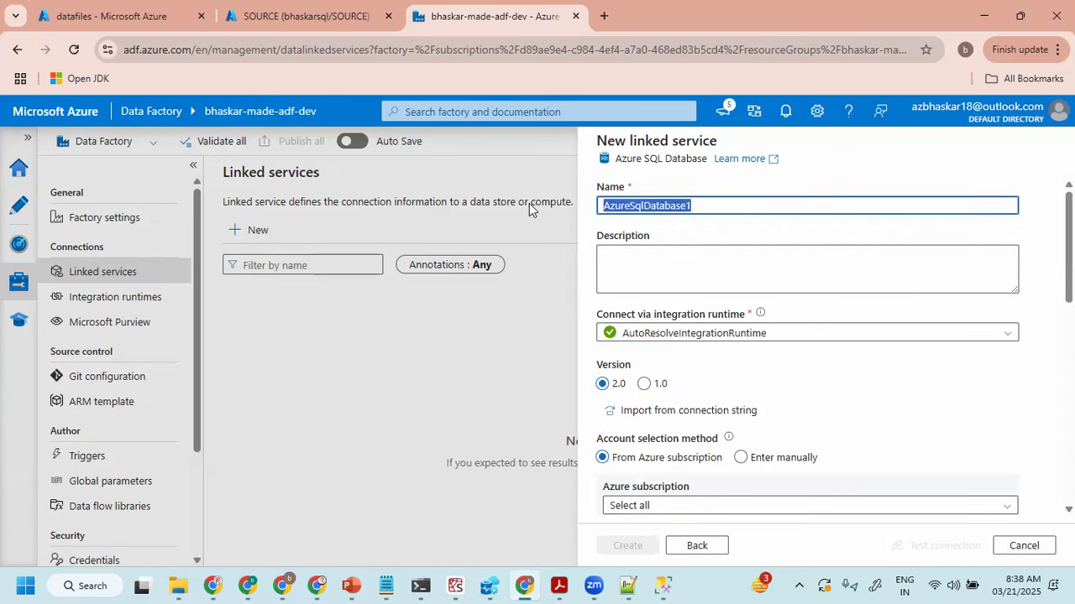
{"action": "type", "text": "ls_azSQL_SOURCE"}
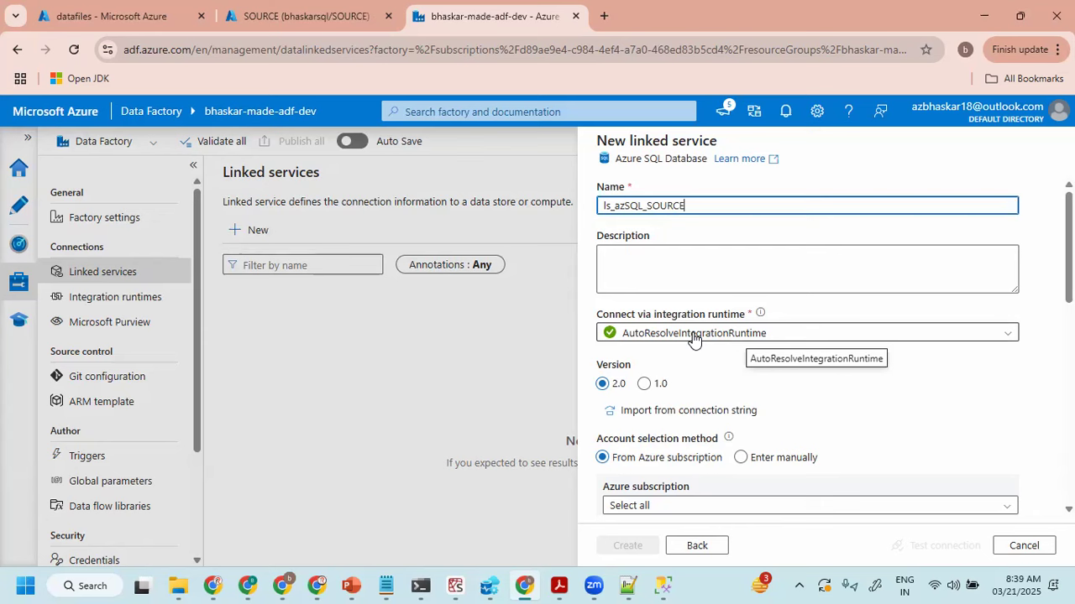
- Select the listed Azure subscription and the bhaskarsql server for the linked service
{"action": "scroll", "coordinate": [696, 331], "scroll_direction": "down", "scroll_amount": 1}
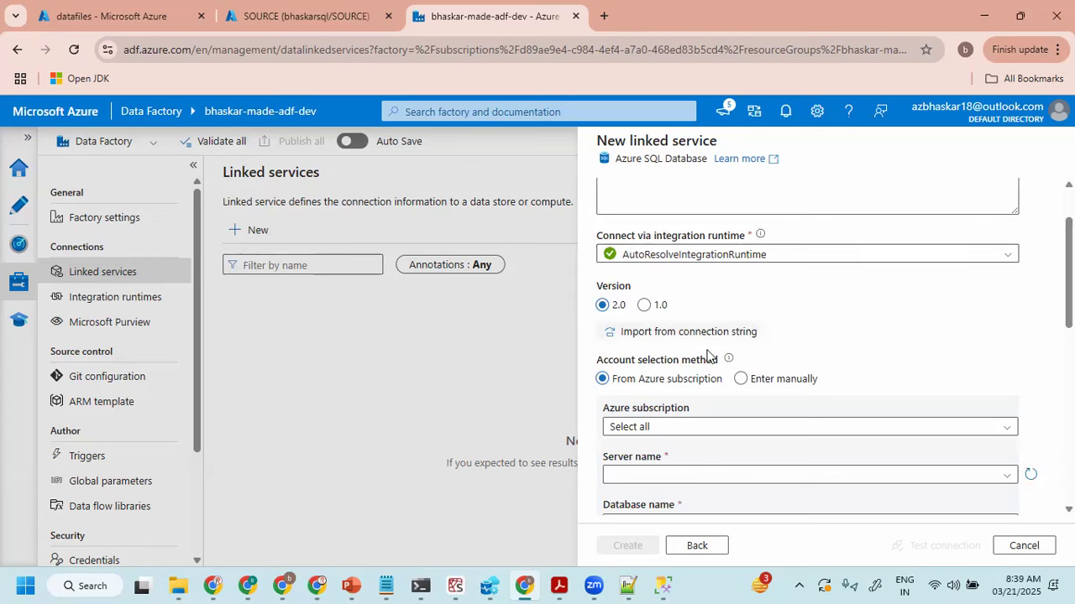
{"action": "scroll", "coordinate": [709, 356], "scroll_direction": "down", "scroll_amount": 1}
{"action": "left_click", "coordinate": [640, 351]}
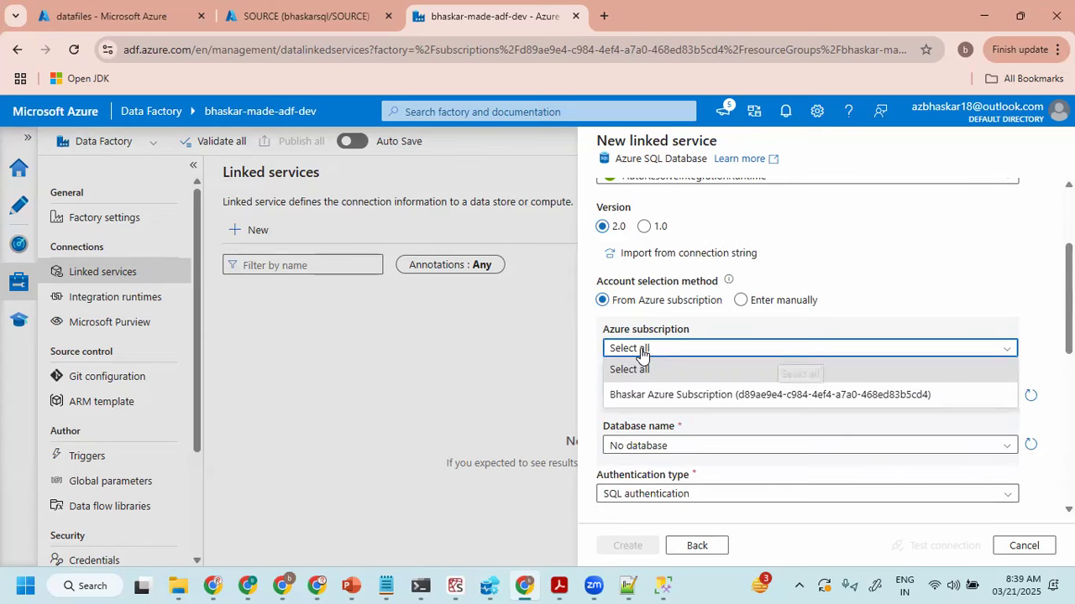
{"action": "left_click", "coordinate": [650, 396]}
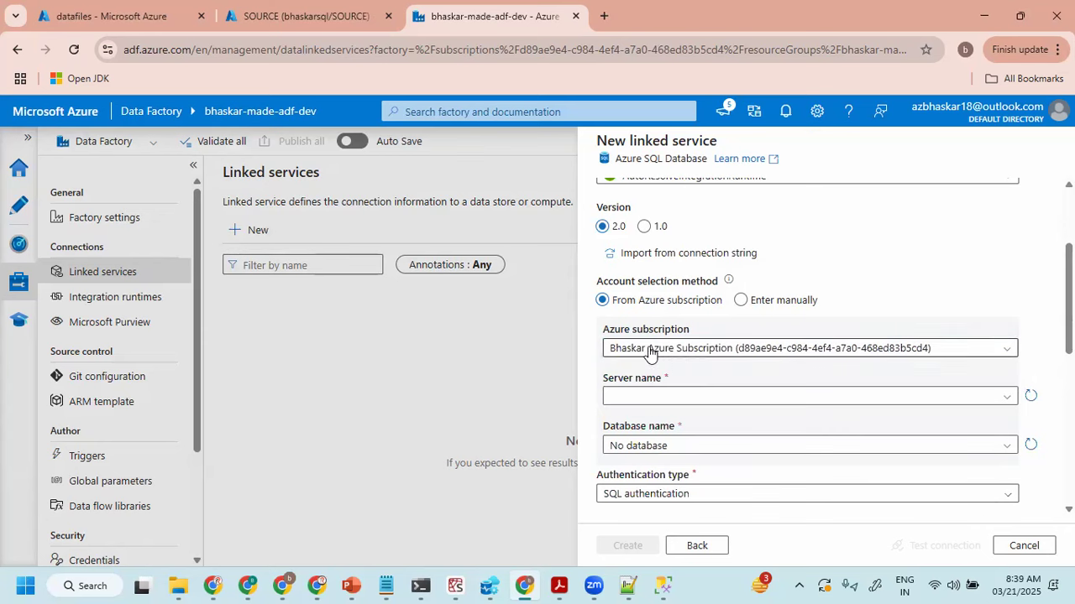
{"action": "left_click", "coordinate": [659, 399]}
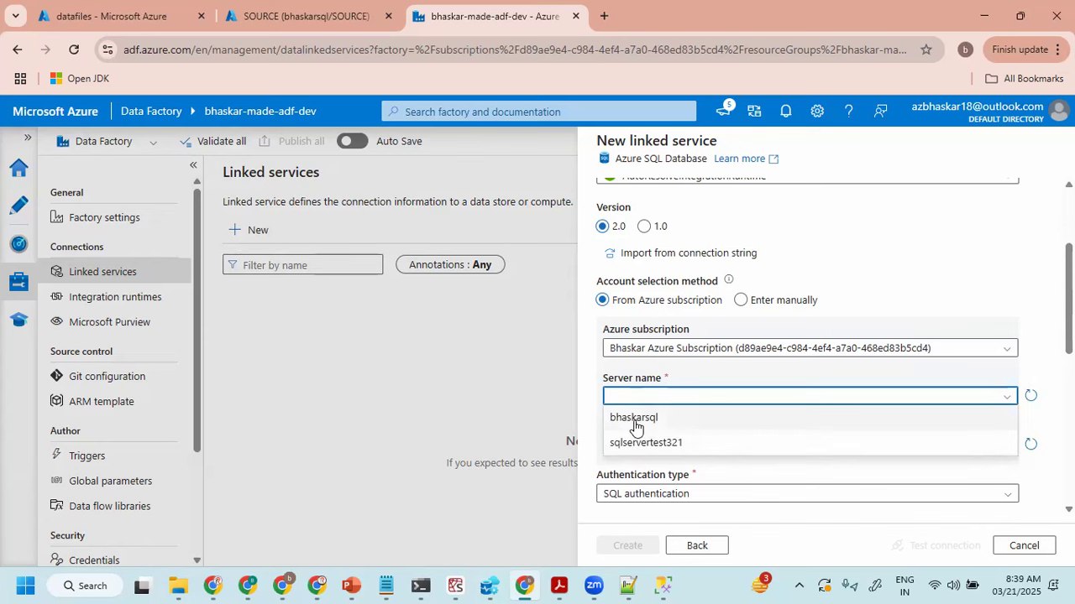
{"action": "left_click", "coordinate": [632, 419]}
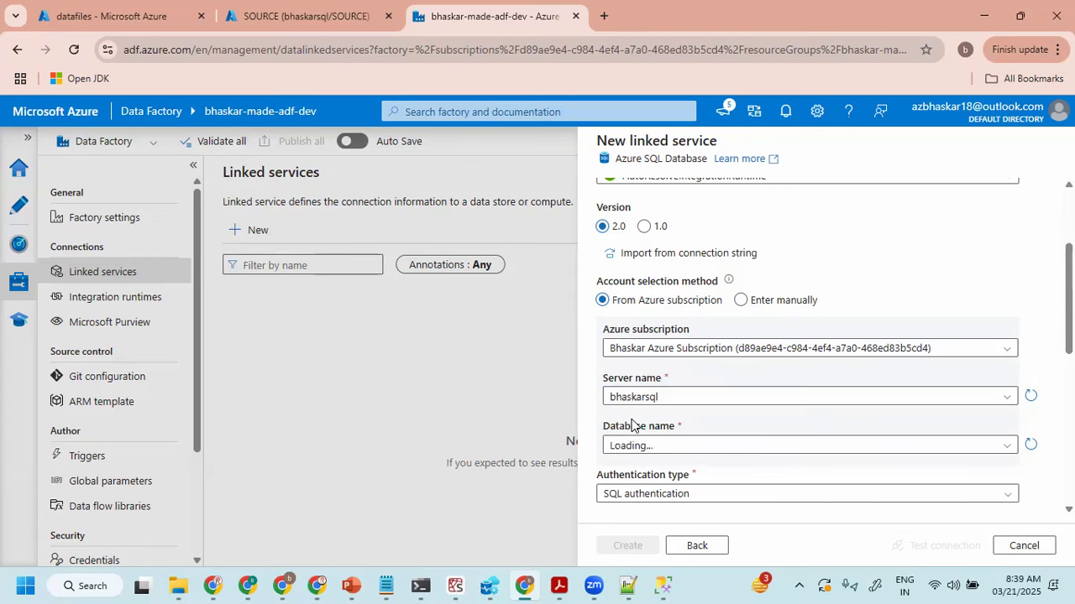
{"action": "scroll", "coordinate": [647, 386], "scroll_direction": "down", "scroll_amount": 1}
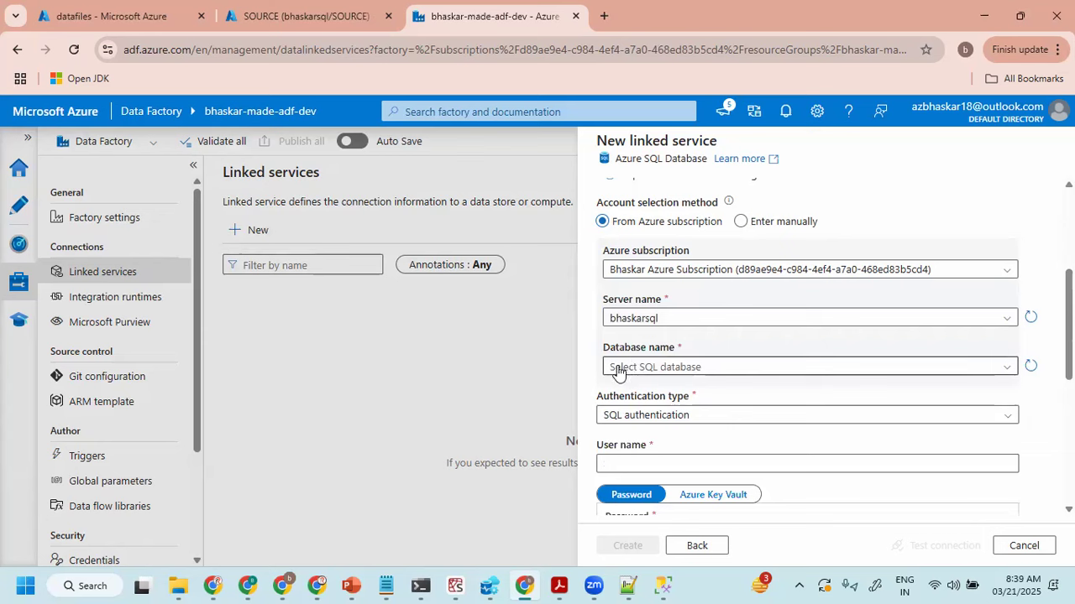
- Select SOURCE as the database for the linked service
{"action": "left_click", "coordinate": [643, 373]}
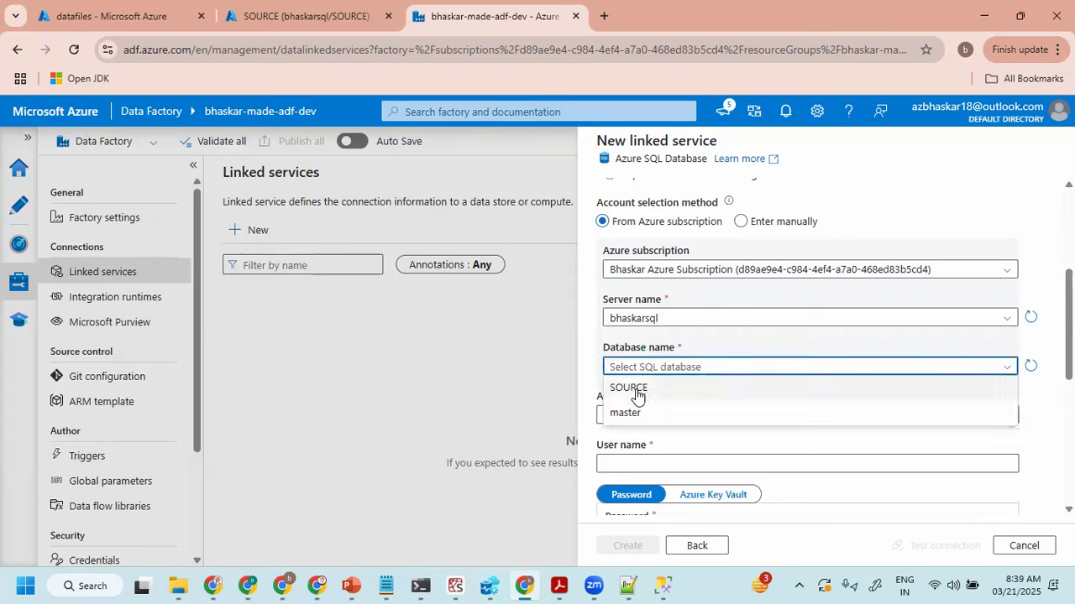
{"action": "left_click", "coordinate": [629, 388]}
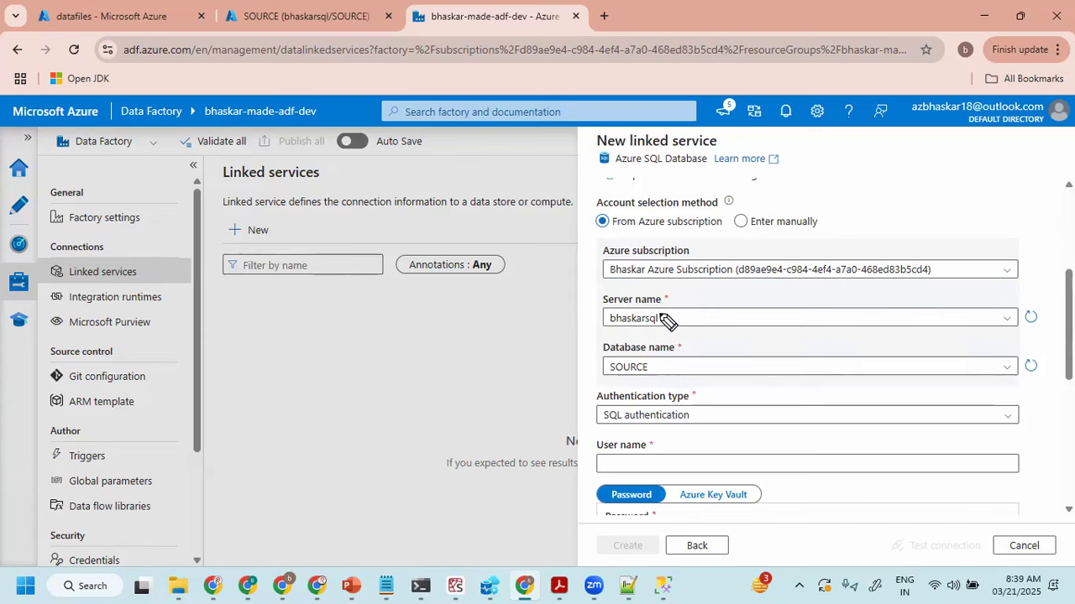
{"action": "mouse_move", "coordinate": [670, 305]}
{"action": "left_mouse_down"}
{"action": "mouse_move", "coordinate": [606, 282]}
{"action": "mouse_move", "coordinate": [618, 388]}
{"action": "mouse_move", "coordinate": [668, 293]}
{"action": "left_mouse_up"}
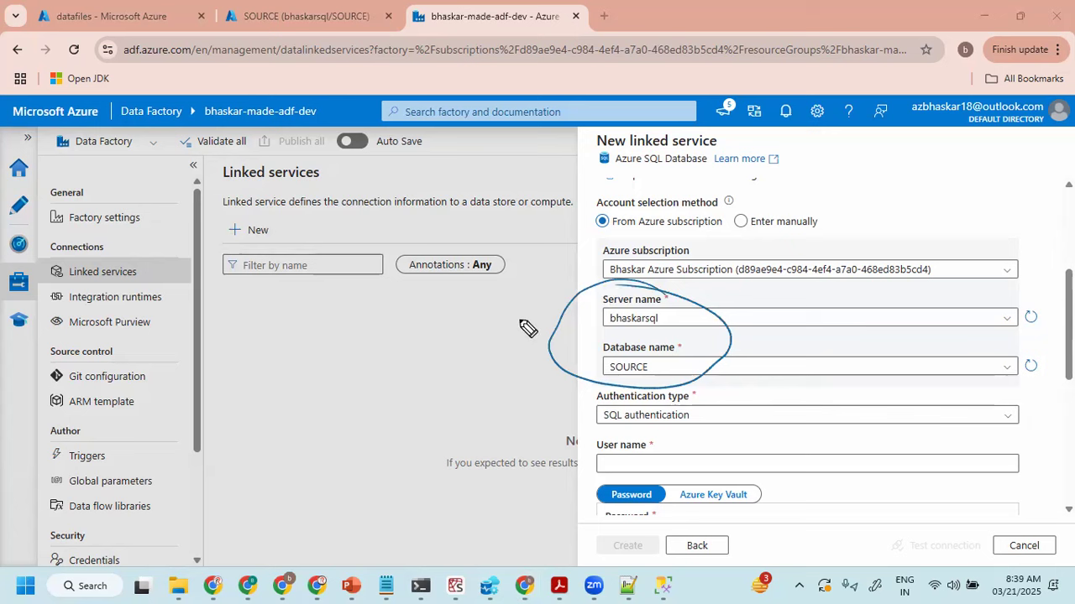
{"action": "mouse_move", "coordinate": [436, 292]}
{"action": "left_mouse_down"}
{"action": "mouse_move", "coordinate": [445, 319]}
{"action": "mouse_move", "coordinate": [546, 277]}
{"action": "left_mouse_up"}
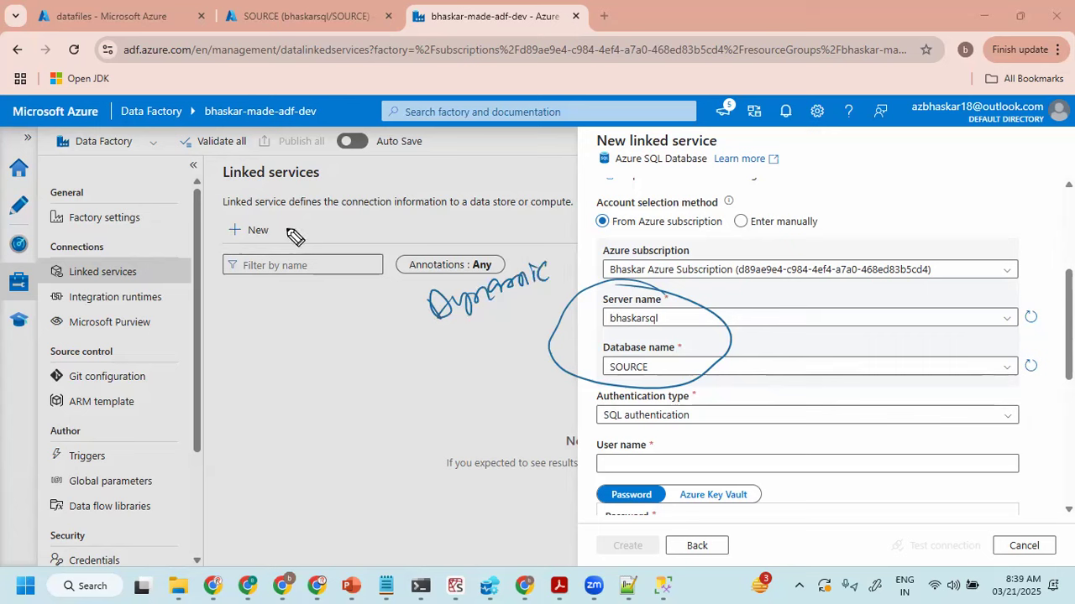
{"action": "mouse_move", "coordinate": [145, 221]}
{"action": "left_mouse_down"}
{"action": "mouse_move", "coordinate": [109, 225]}
{"action": "mouse_move", "coordinate": [155, 237]}
{"action": "left_mouse_up"}
{"action": "left_click_drag", "start_coordinate": [100, 280], "coordinate": [163, 275]}
{"action": "mouse_move", "coordinate": [104, 308]}
{"action": "left_mouse_down"}
{"action": "mouse_move", "coordinate": [151, 302]}
{"action": "mouse_move", "coordinate": [168, 332]}
{"action": "mouse_move", "coordinate": [167, 403]}
{"action": "mouse_move", "coordinate": [139, 457]}
{"action": "mouse_move", "coordinate": [176, 445]}
{"action": "left_mouse_up"}
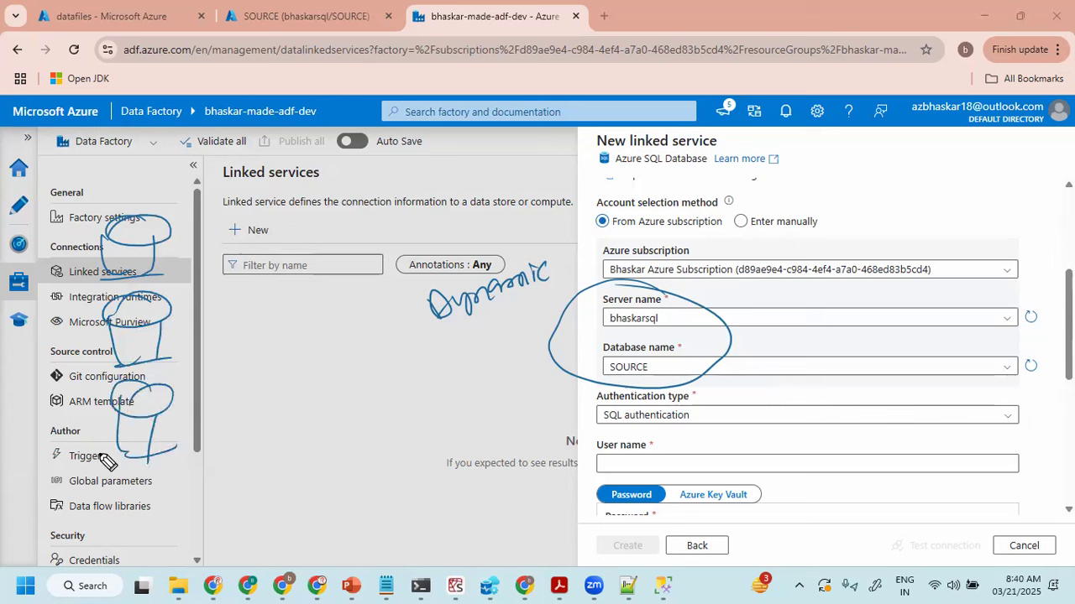
{"action": "left_click_drag", "start_coordinate": [156, 199], "coordinate": [109, 458]}
{"action": "left_click_drag", "start_coordinate": [168, 485], "coordinate": [80, 204]}
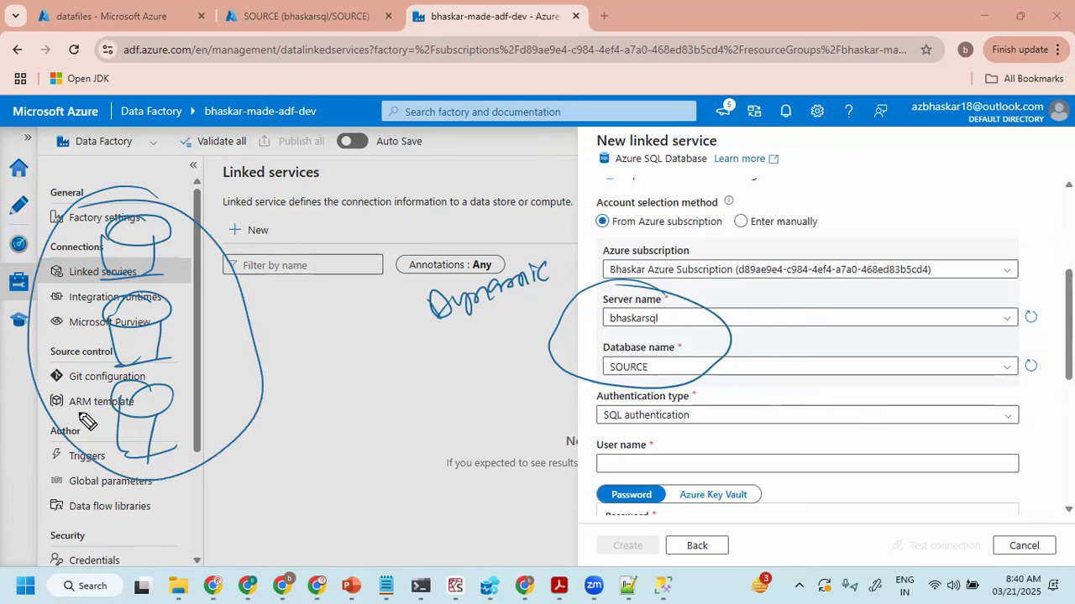
{"action": "mouse_move", "coordinate": [267, 202]}
{"action": "left_mouse_down"}
{"action": "mouse_move", "coordinate": [279, 239]}
{"action": "mouse_move", "coordinate": [330, 195]}
{"action": "mouse_move", "coordinate": [323, 231]}
{"action": "mouse_move", "coordinate": [345, 225]}
{"action": "left_mouse_up"}
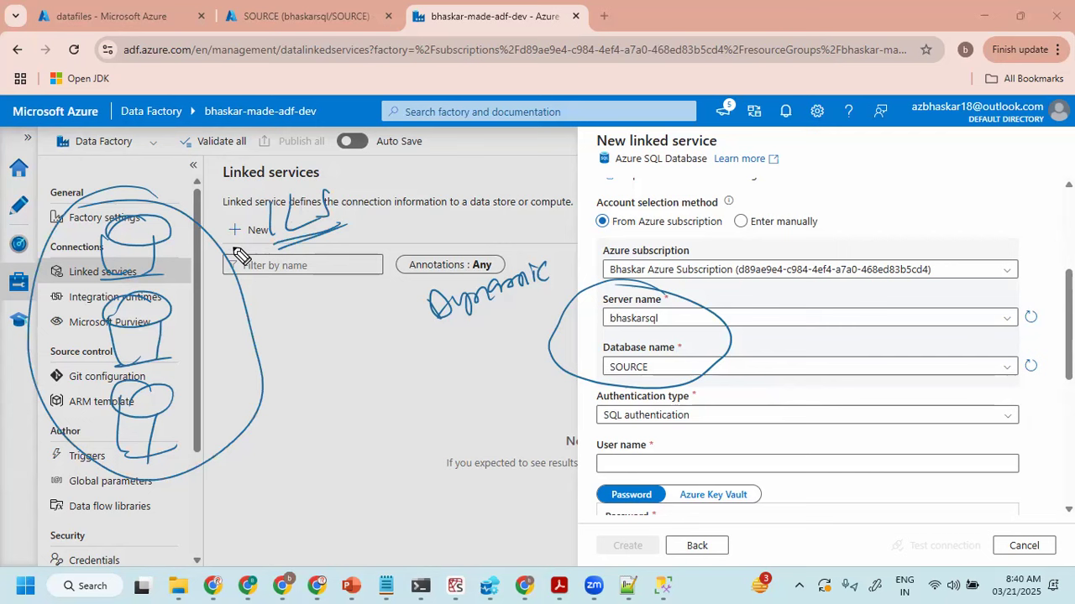
{"action": "key", "text": "e"}
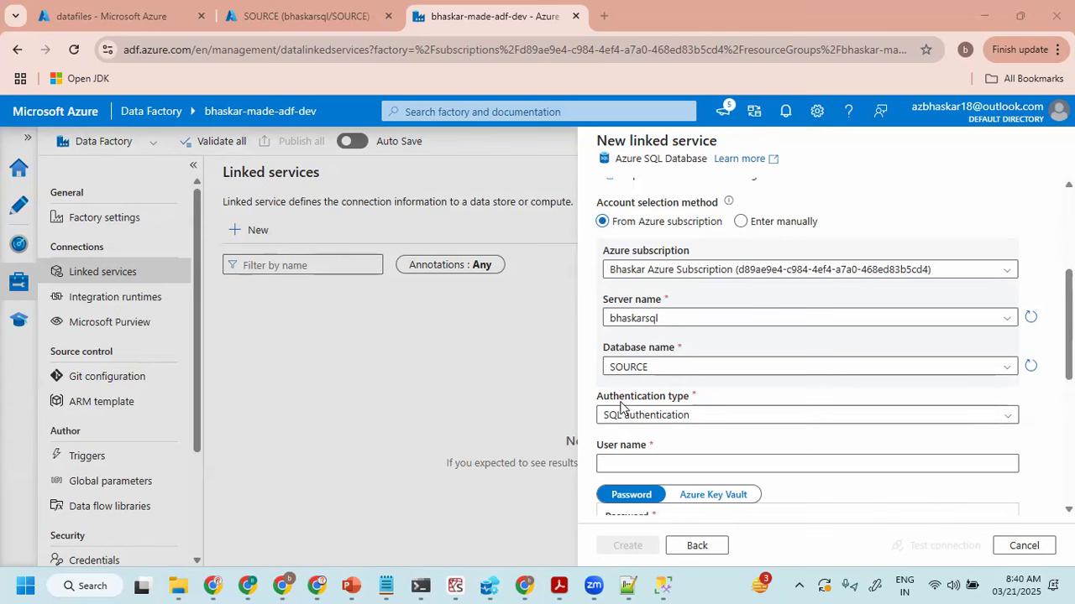
- Choose SQL authentication as the linked service's authentication type
{"action": "left_click", "coordinate": [653, 415]}
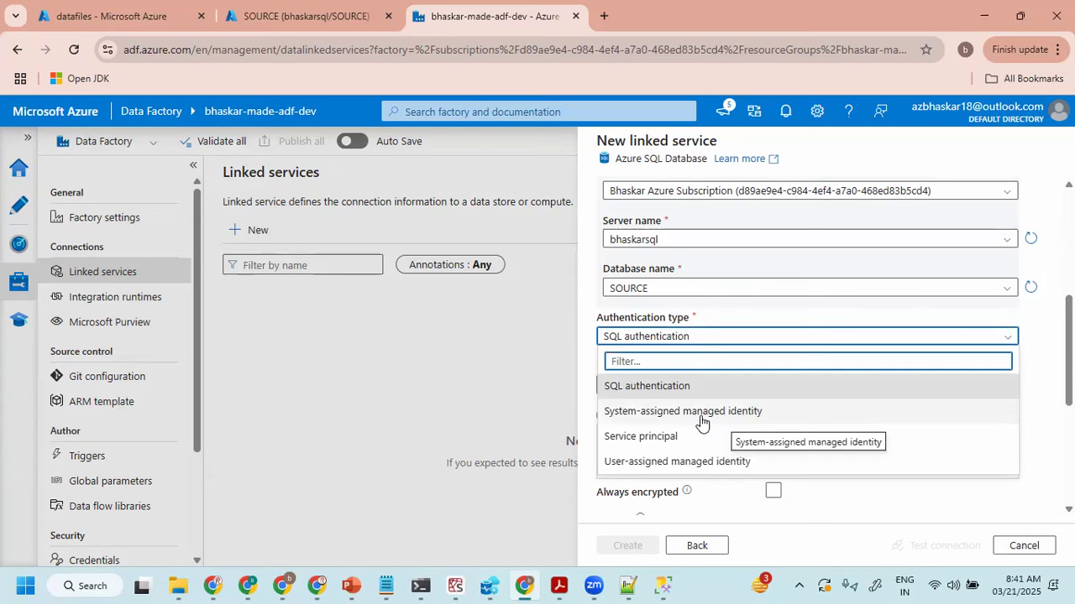
{"action": "left_click", "coordinate": [660, 388]}
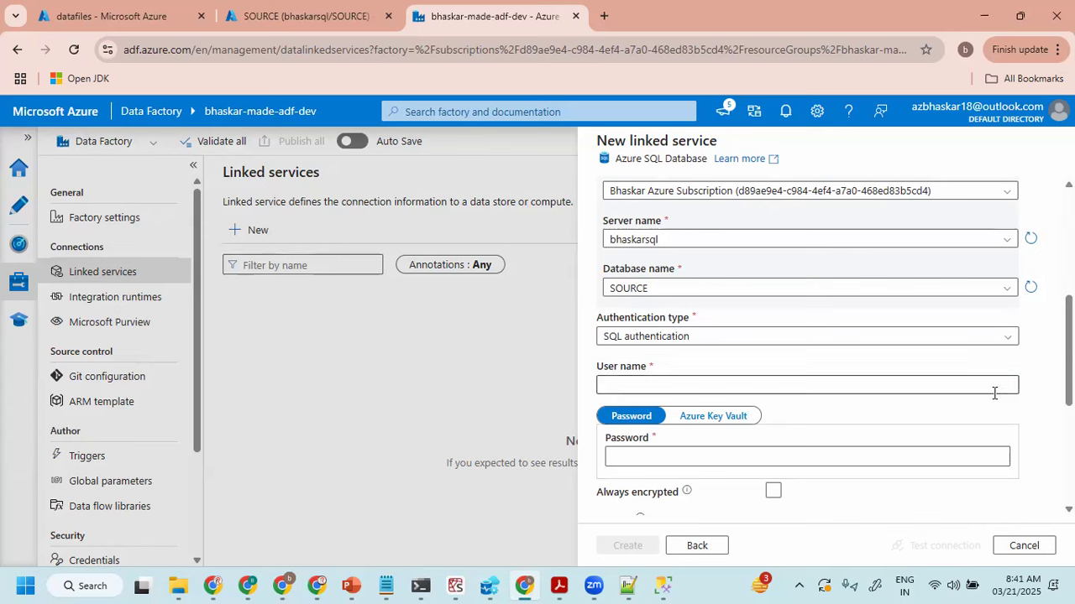
{"action": "mouse_move", "coordinate": [233, 307]}
{"action": "left_mouse_down"}
{"action": "mouse_move", "coordinate": [241, 319]}
{"action": "mouse_move", "coordinate": [374, 283]}
{"action": "left_mouse_up"}
{"action": "left_click_drag", "start_coordinate": [251, 340], "coordinate": [356, 308]}
{"action": "mouse_move", "coordinate": [750, 398]}
{"action": "left_mouse_down"}
{"action": "mouse_move", "coordinate": [652, 406]}
{"action": "mouse_move", "coordinate": [690, 380]}
{"action": "left_mouse_up"}
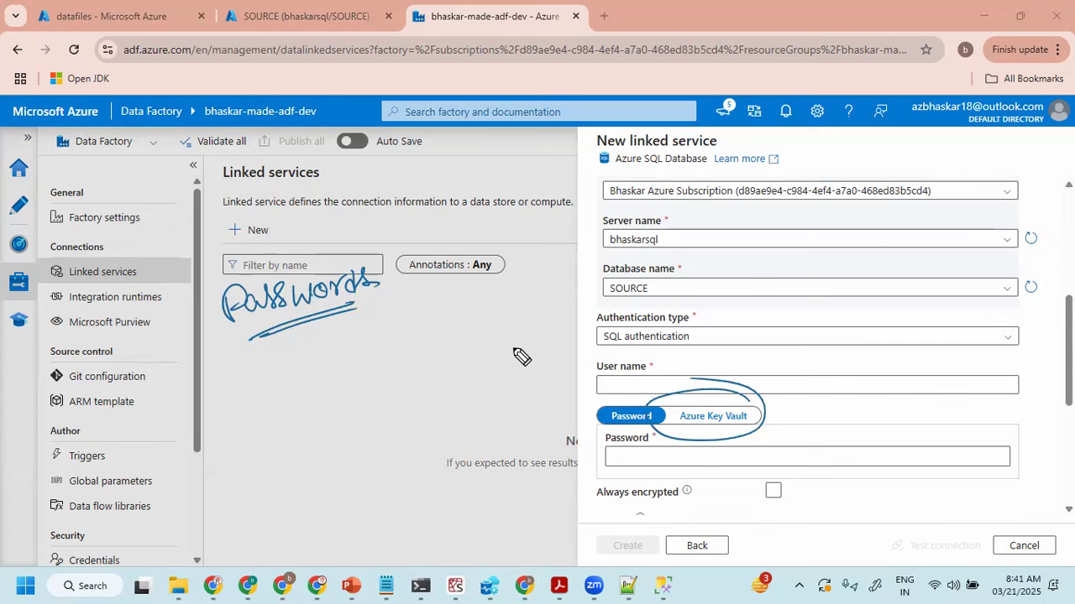
{"action": "left_click_drag", "start_coordinate": [724, 318], "coordinate": [732, 351]}
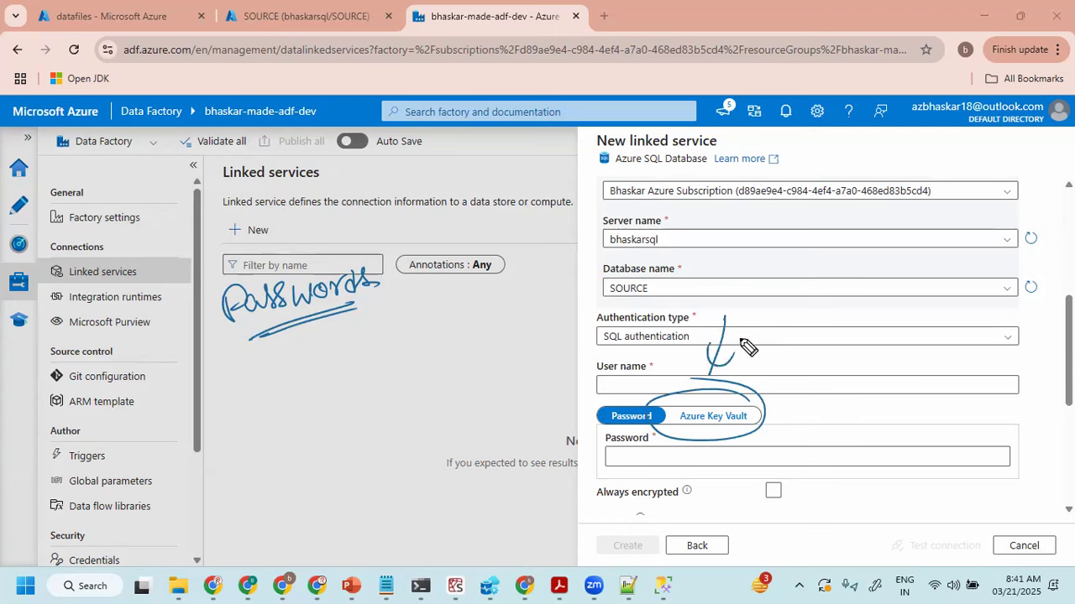
{"action": "key", "text": "Escape"}
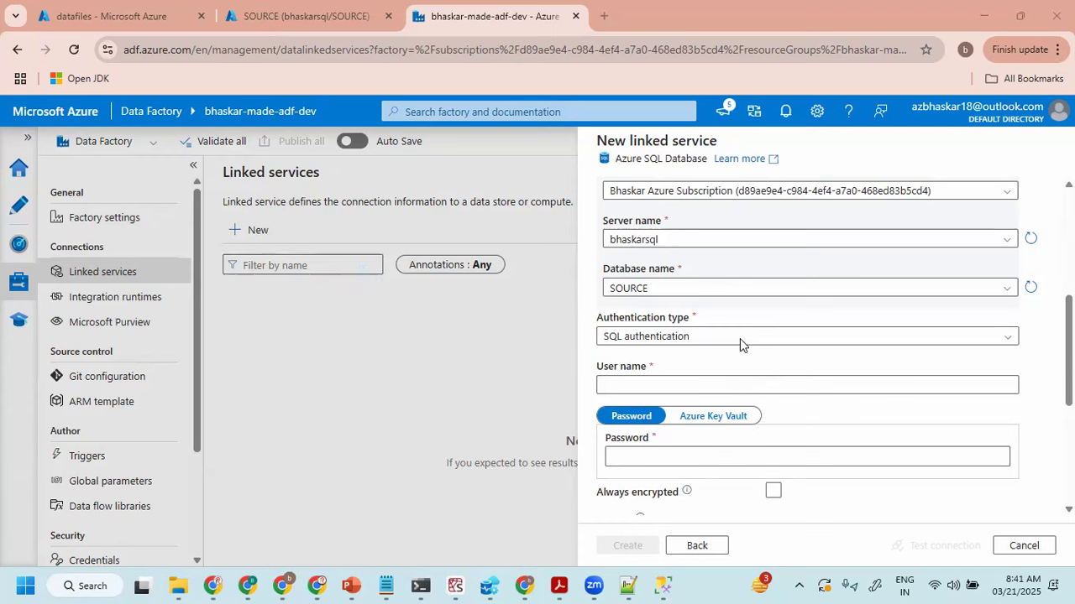
- Fill in the SQL login's user name and password for the linked service
{"action": "left_click", "coordinate": [632, 384]}
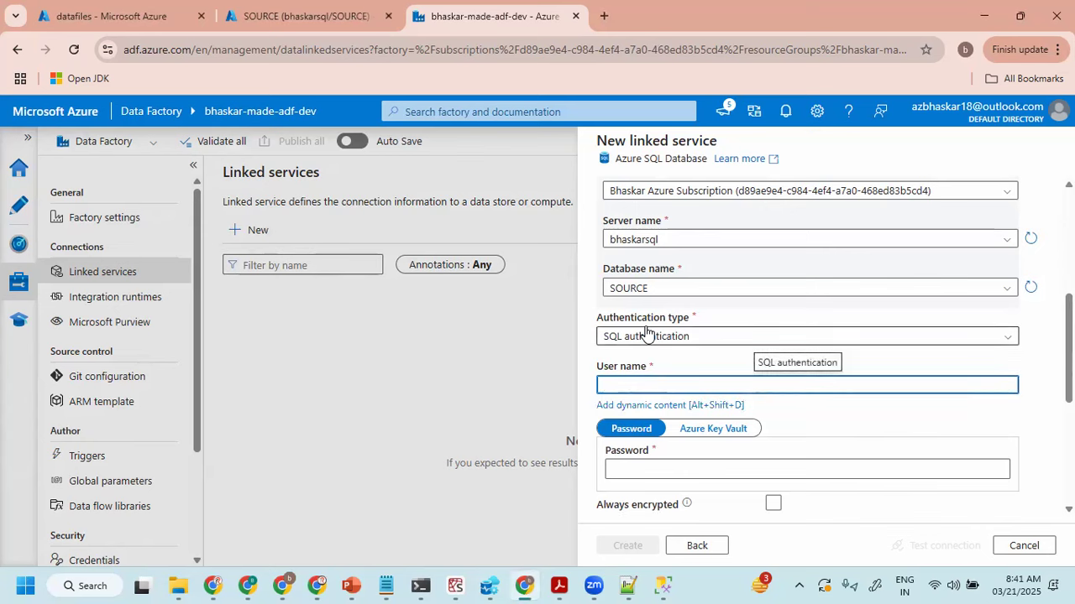
{"action": "type", "text": "BHASKAR"}
{"action": "key", "text": "BackSpace"}
{"action": "key", "text": "BackSpace"}
{"action": "key", "text": "BackSpace"}
{"action": "key", "text": "BackSpace"}
{"action": "key", "text": "BackSpace"}
{"action": "key", "text": "BackSpace"}
{"action": "key", "text": "BackSpace"}
{"action": "type", "text": "bhaskar"}
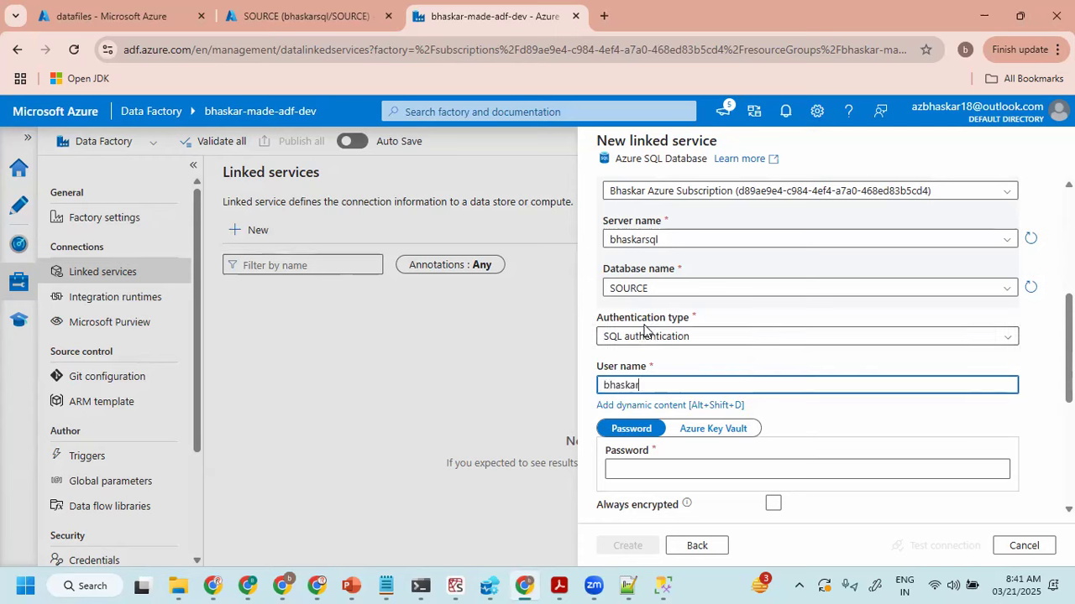
{"action": "left_click", "coordinate": [653, 472]}
{"action": "scroll", "coordinate": [672, 395], "scroll_direction": "down", "scroll_amount": 2}
{"action": "type", "text": "**********"}
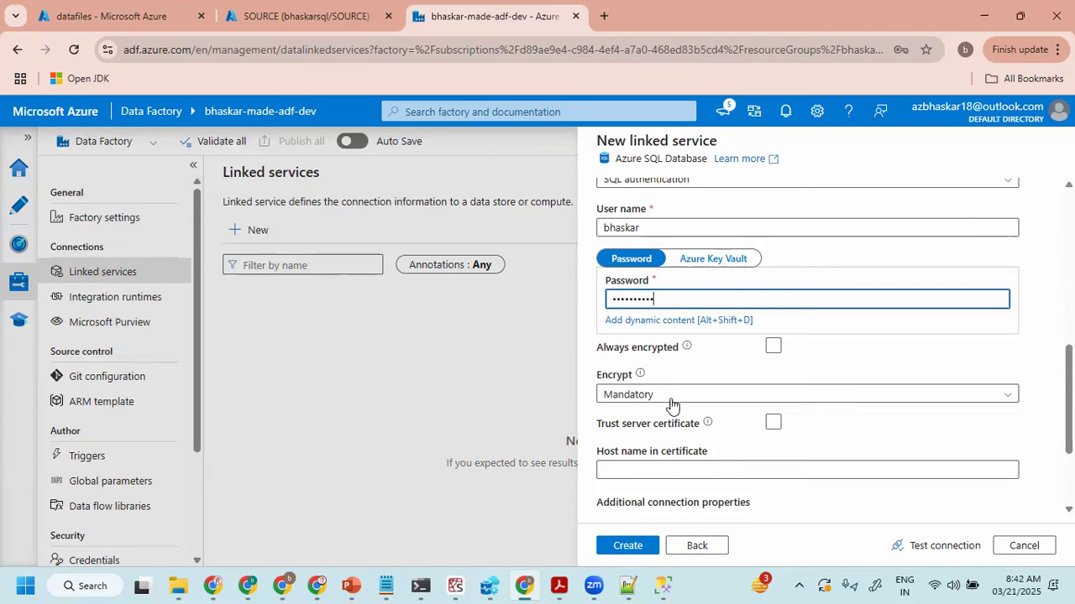
- Examine the Encrypt options and recheck the credential fields of the linked service
{"action": "left_click", "coordinate": [772, 351]}
{"action": "left_click", "coordinate": [633, 398]}
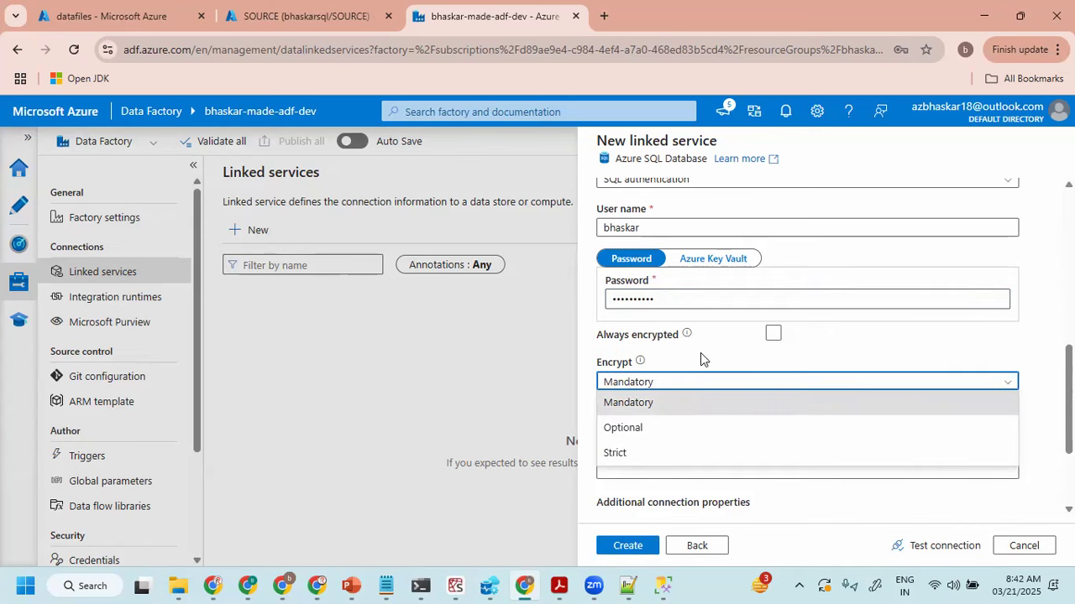
{"action": "left_click", "coordinate": [725, 315]}
{"action": "left_click", "coordinate": [655, 295]}
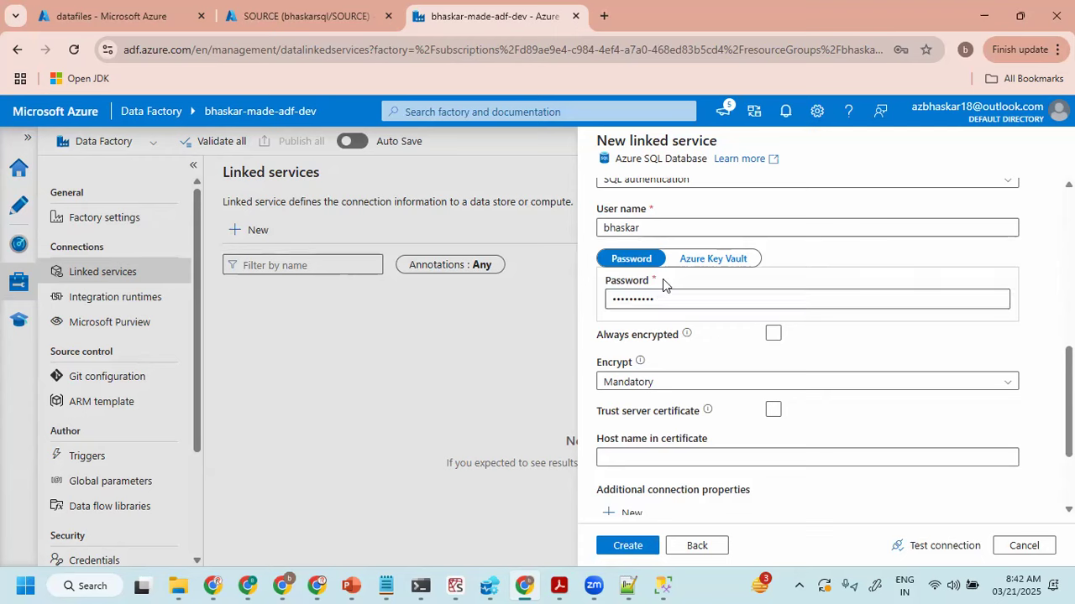
{"action": "scroll", "coordinate": [655, 269], "scroll_direction": "up", "scroll_amount": 1}
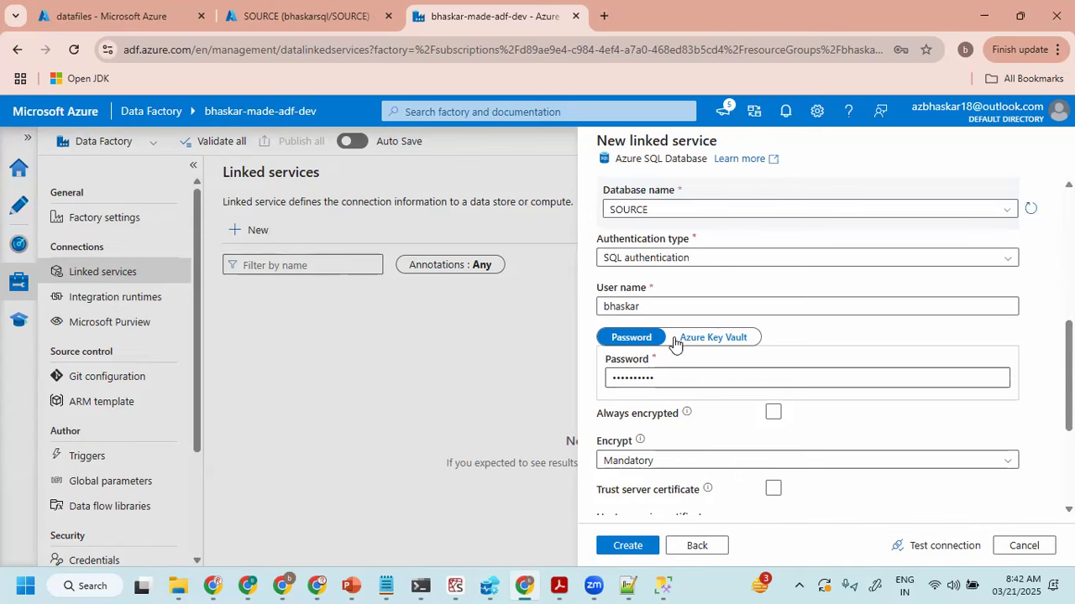
{"action": "left_click", "coordinate": [655, 303]}
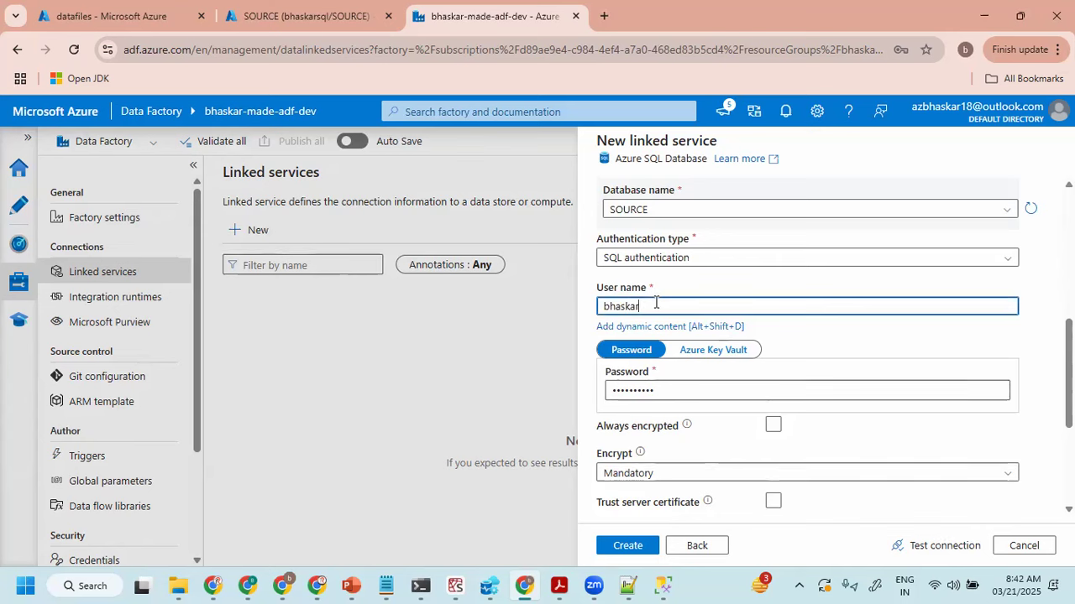
{"action": "key", "text": "ctrl+a"}
{"action": "left_click", "coordinate": [652, 306]}
{"action": "left_click", "coordinate": [666, 277]}
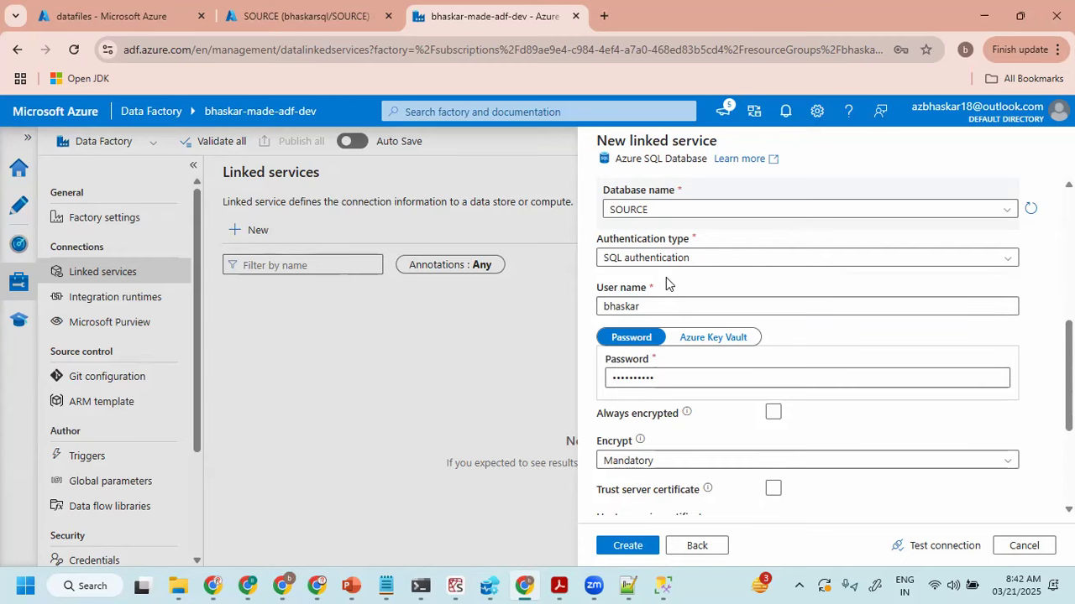
- Test the new linked service's connection to the SOURCE database
{"action": "scroll", "coordinate": [644, 296], "scroll_direction": "up", "scroll_amount": 2}
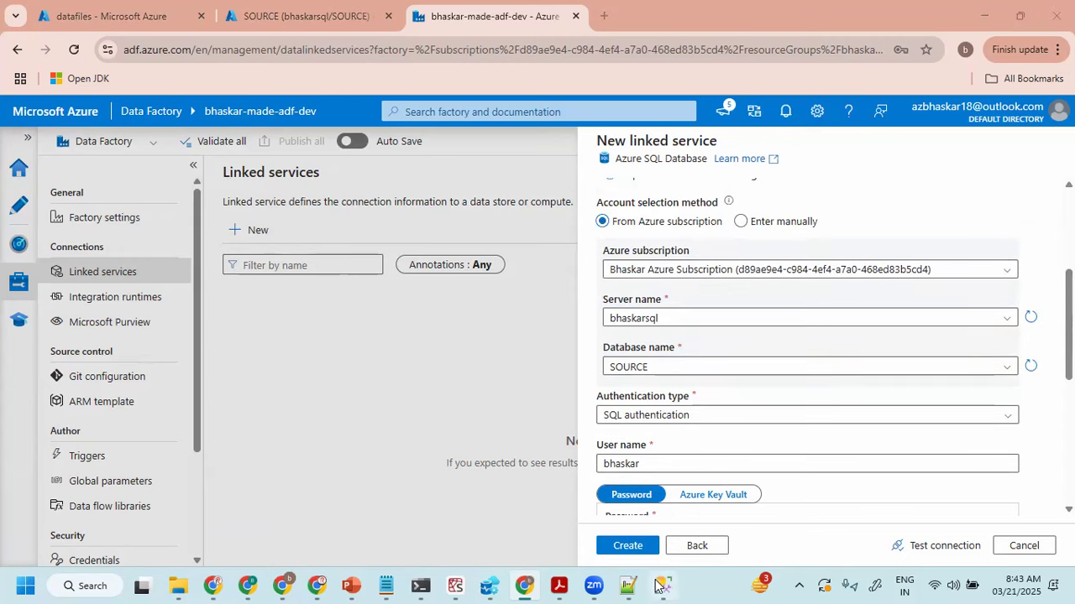
{"action": "left_click", "coordinate": [664, 586]}
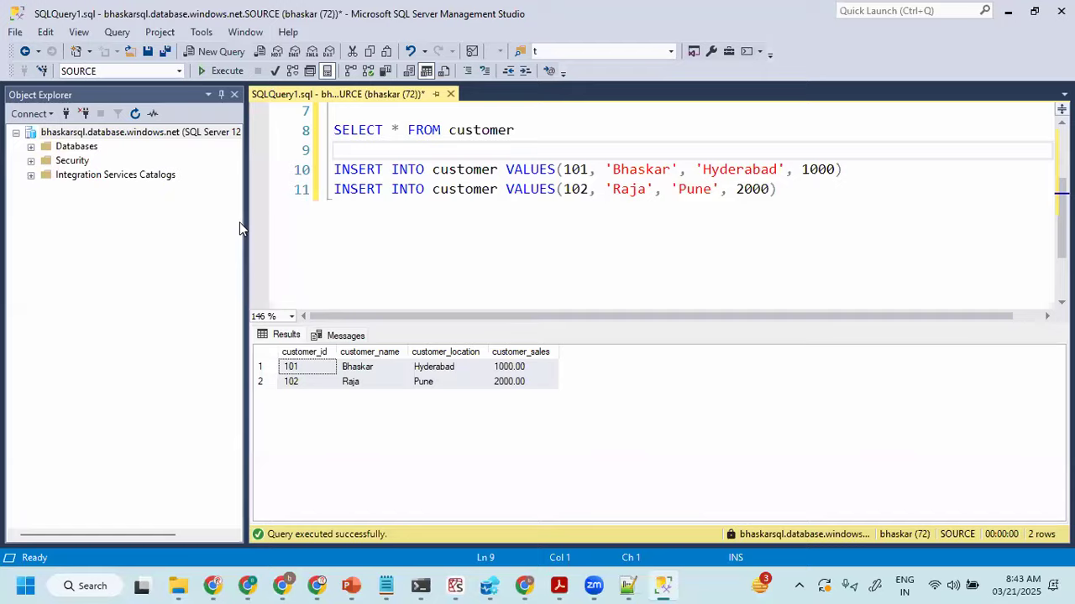
{"action": "key", "text": "alt+Tab"}
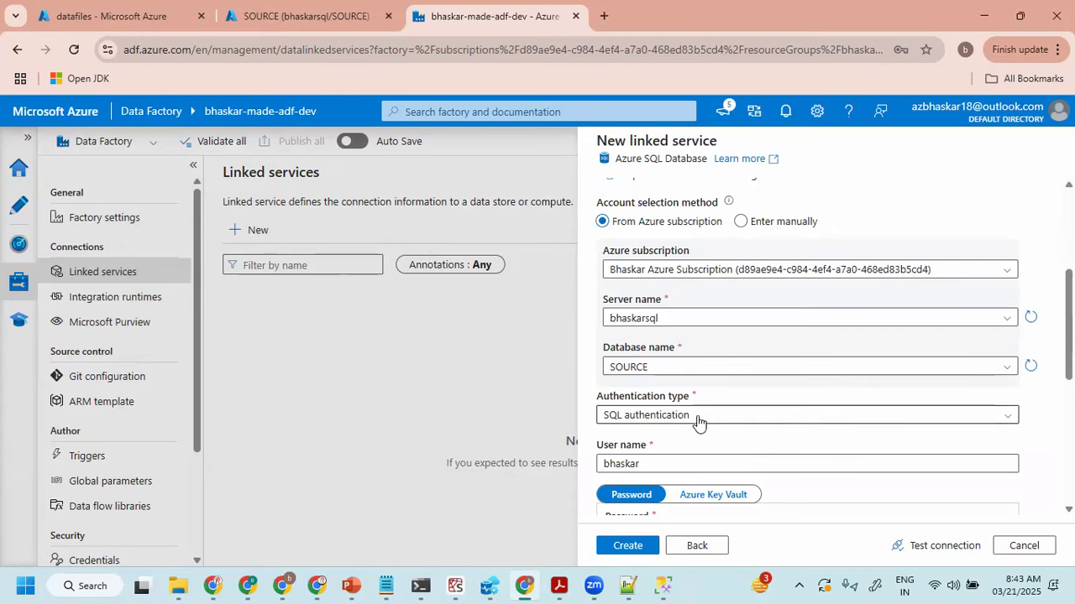
{"action": "scroll", "coordinate": [696, 420], "scroll_direction": "down", "scroll_amount": 5}
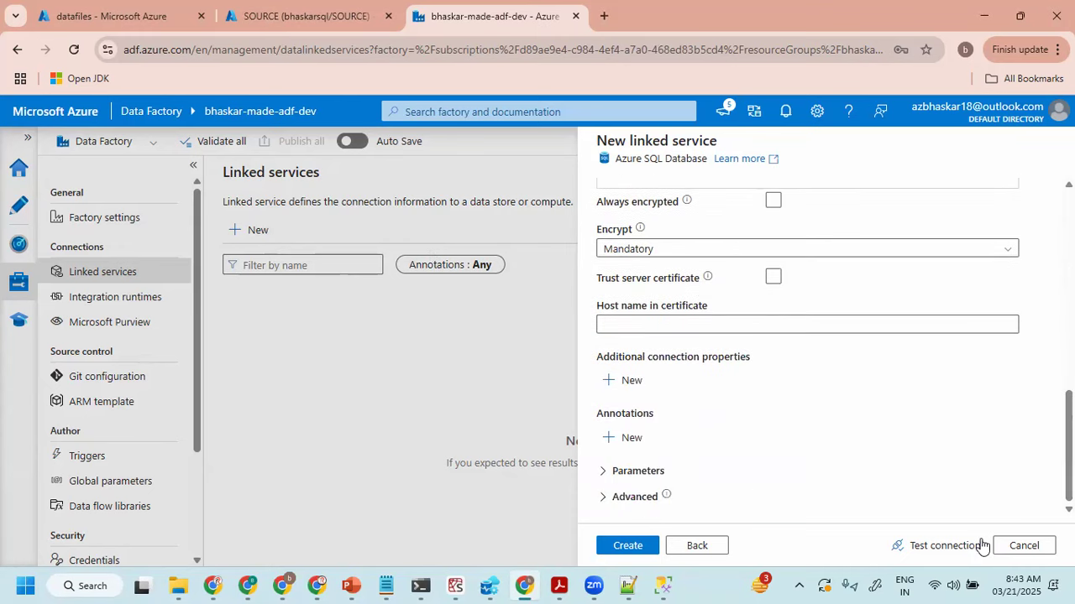
{"action": "left_click", "coordinate": [939, 550]}
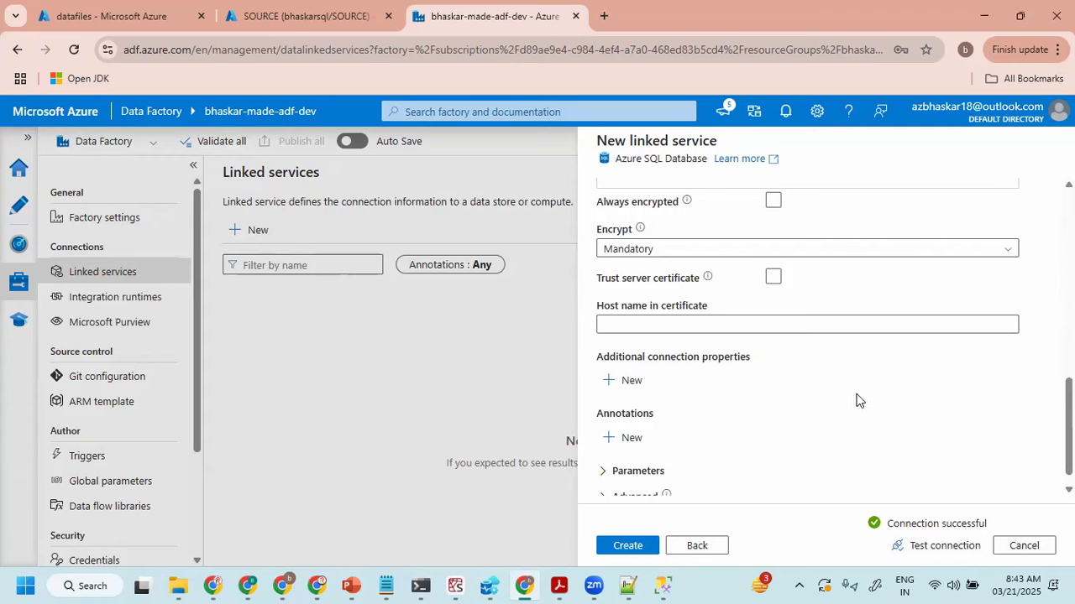
- Switch to SQL Server Management Studio, examine the login fields of the server connection dialog, and cancel it
{"action": "scroll", "coordinate": [831, 417], "scroll_direction": "up", "scroll_amount": 3}
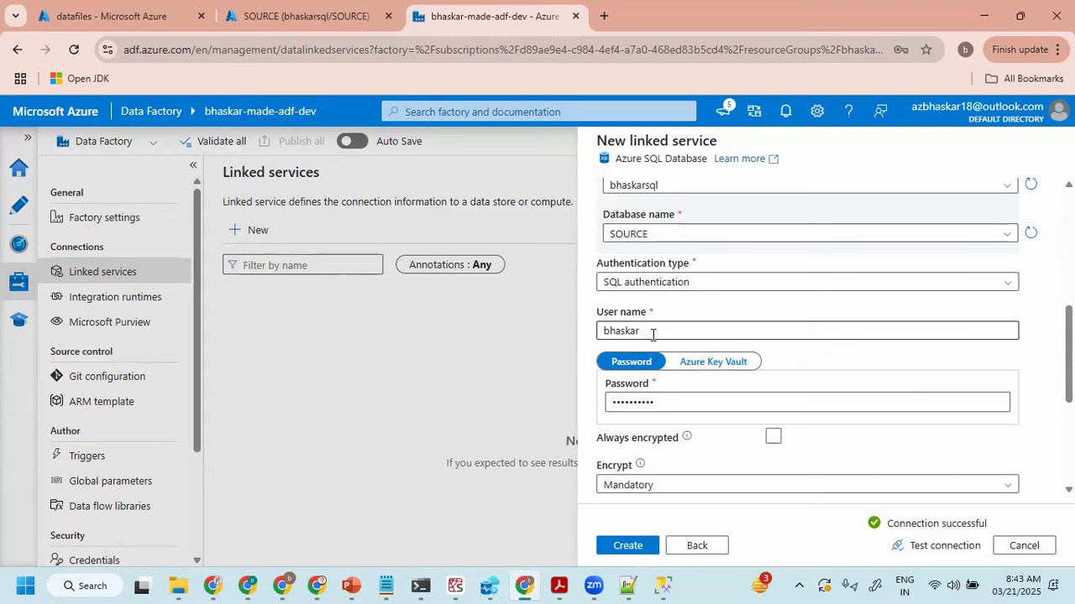
{"action": "left_click", "coordinate": [663, 585]}
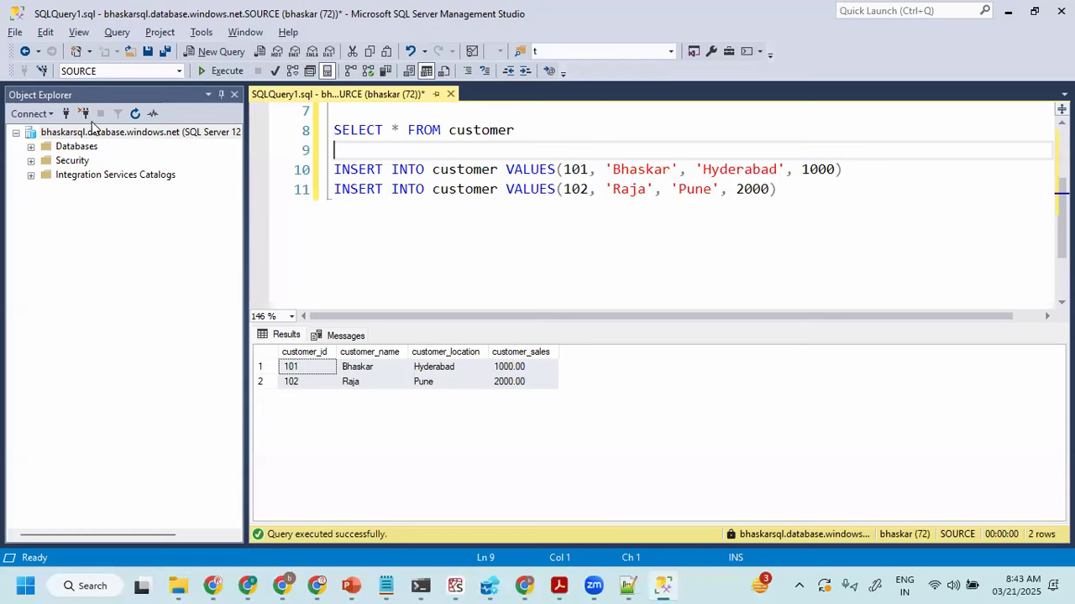
{"action": "left_click", "coordinate": [68, 131]}
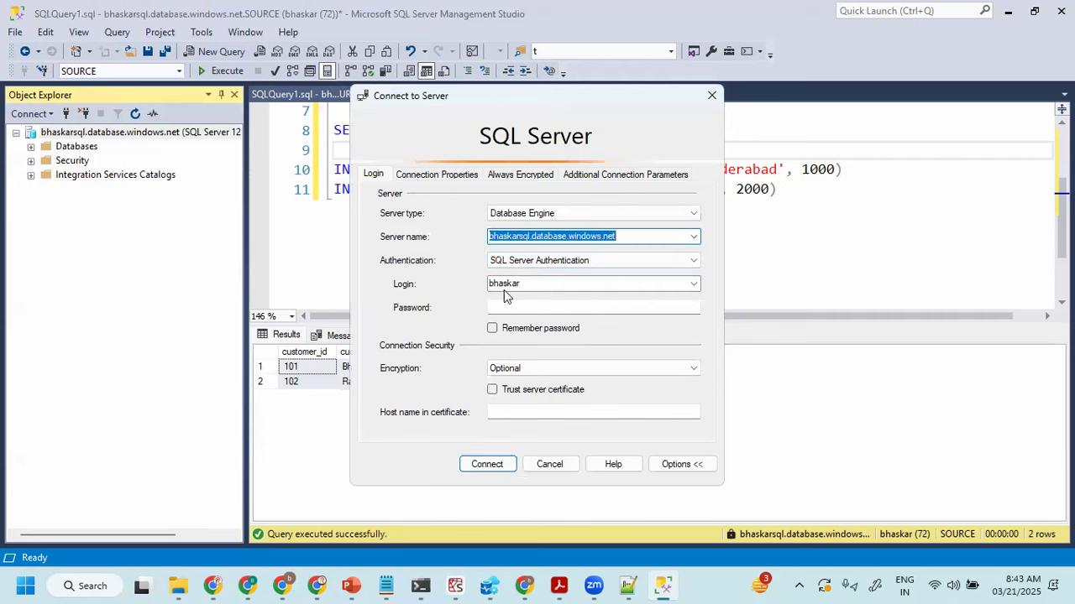
{"action": "left_click", "coordinate": [494, 307]}
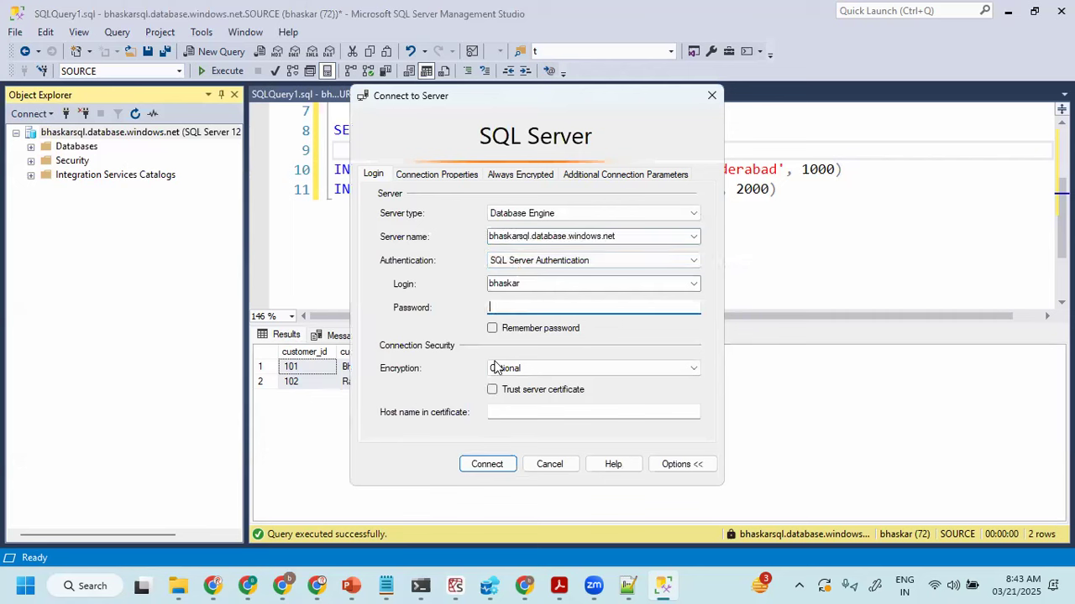
{"action": "left_click", "coordinate": [550, 466]}
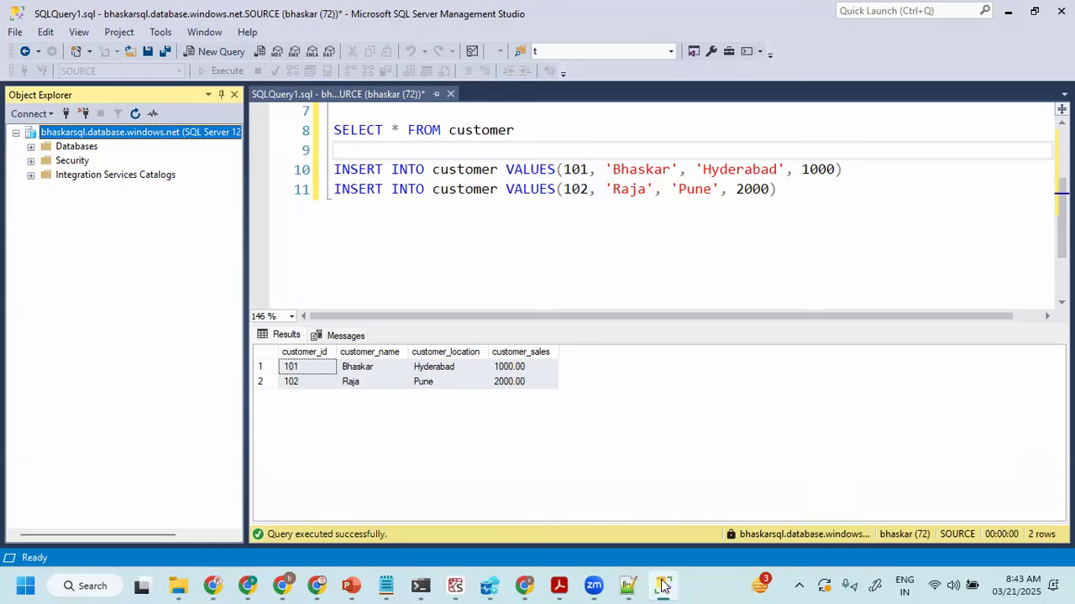
- Return to the Data Factory browser window and create the ls_azSQL_SOURCE linked service
{"action": "mouse_move", "coordinate": [662, 585]}
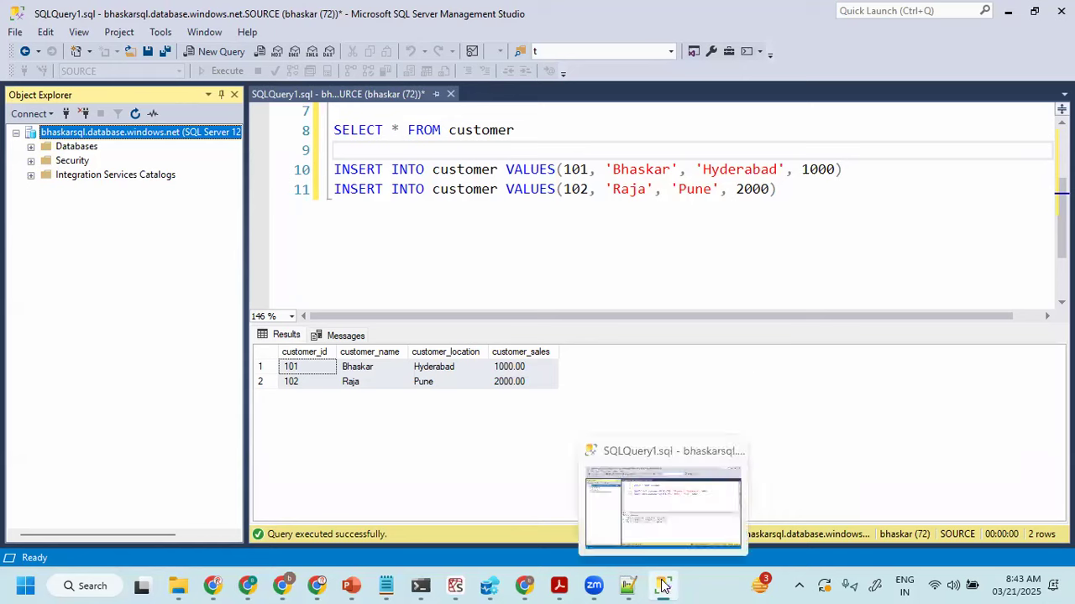
{"action": "left_click", "coordinate": [524, 585]}
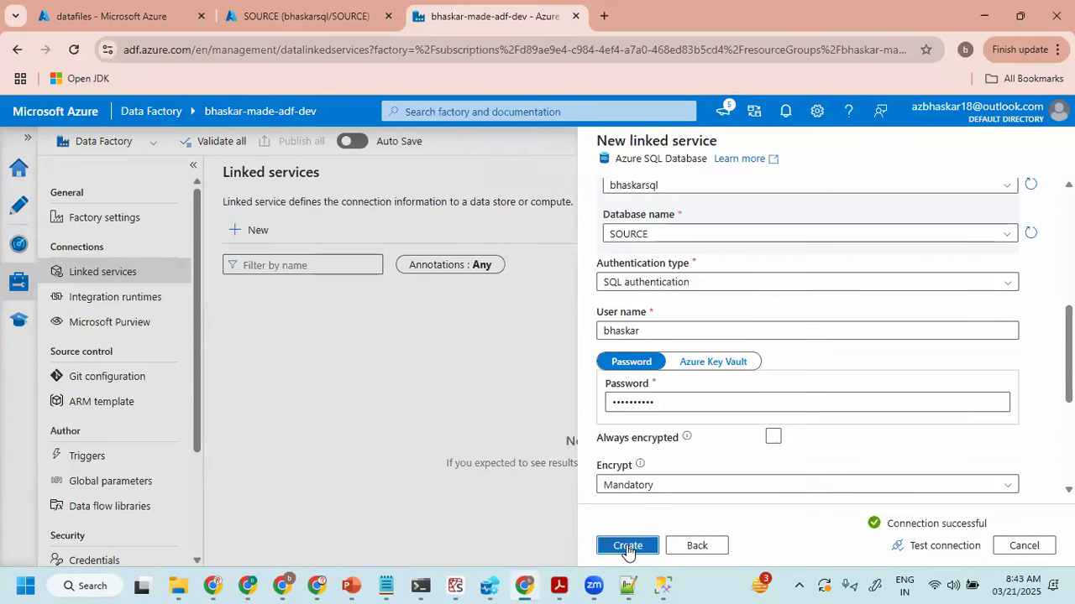
{"action": "left_click", "coordinate": [627, 548]}
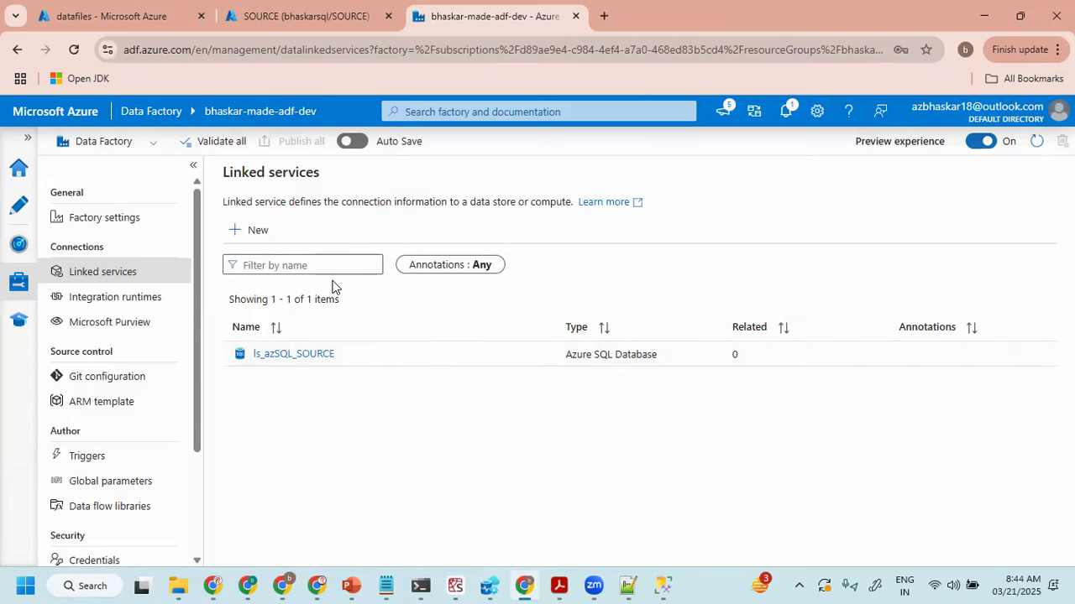
- Start a new linked service using the Azure Data Lake Storage Gen2 data store
{"action": "left_click", "coordinate": [238, 232]}
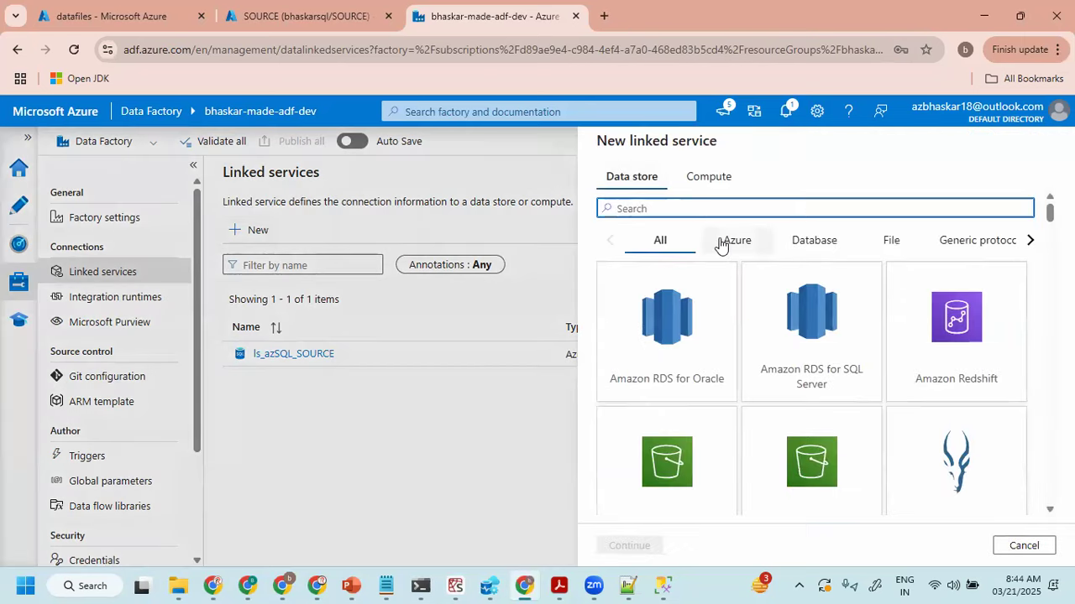
{"action": "left_click", "coordinate": [722, 243]}
{"action": "scroll", "coordinate": [1029, 294], "scroll_direction": "down", "scroll_amount": 2}
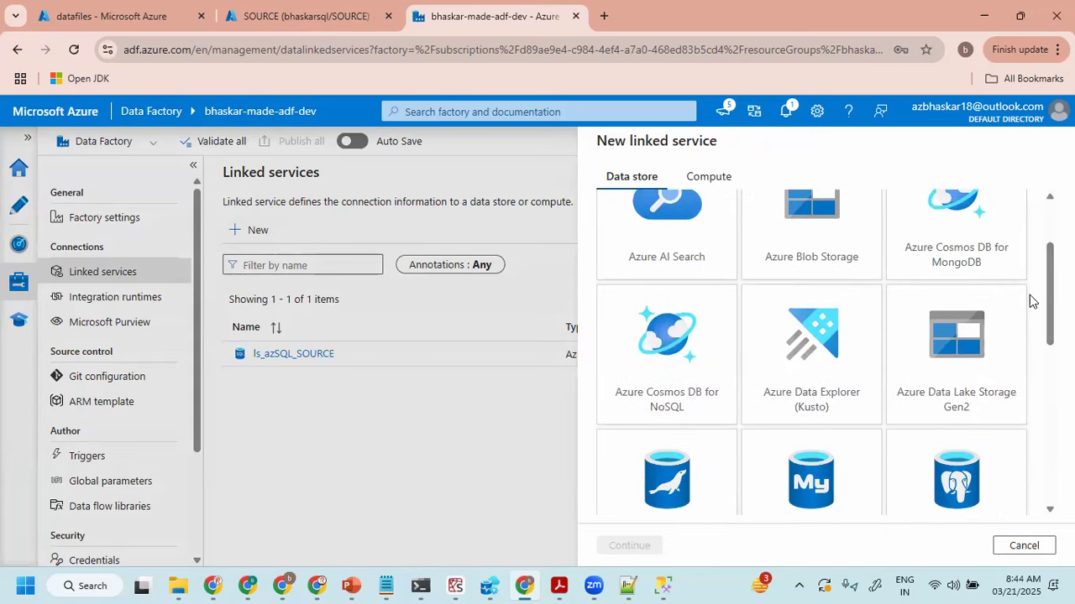
{"action": "left_click", "coordinate": [959, 359]}
{"action": "left_click", "coordinate": [629, 546]}
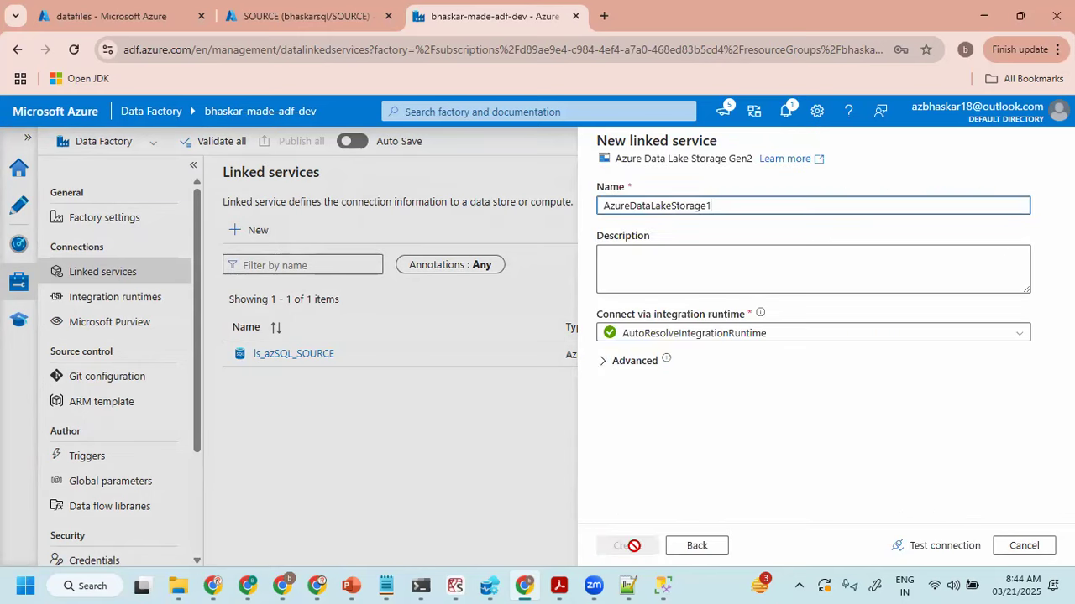
- Name the linked service ls_adls and keep Account key as its authentication type after reviewing the authentication options
{"action": "left_click_drag", "start_coordinate": [746, 198], "coordinate": [495, 208]}
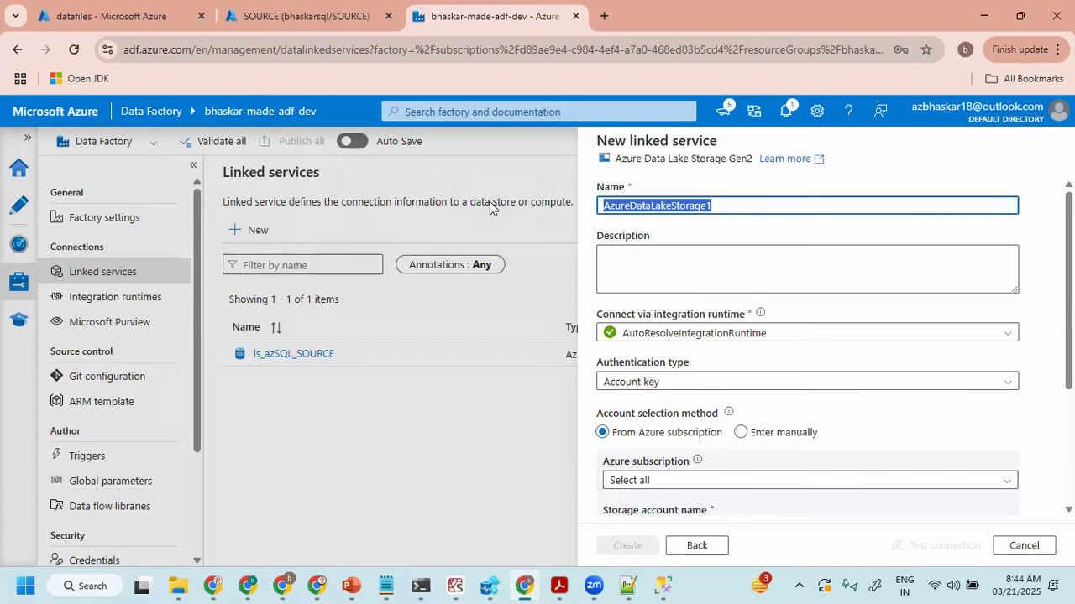
{"action": "type", "text": "ls_"}
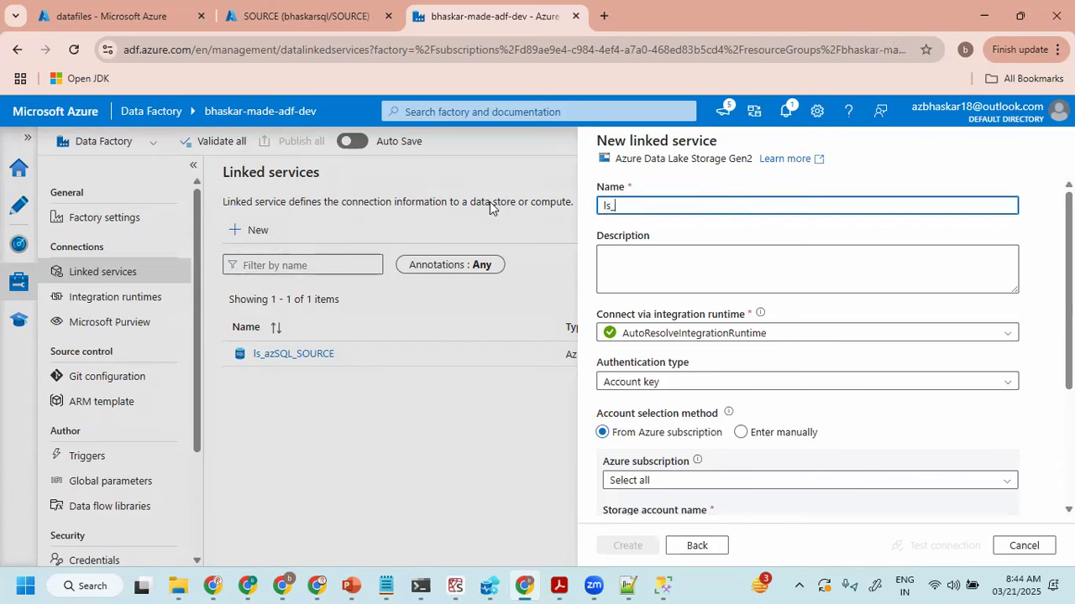
{"action": "type", "text": "adls"}
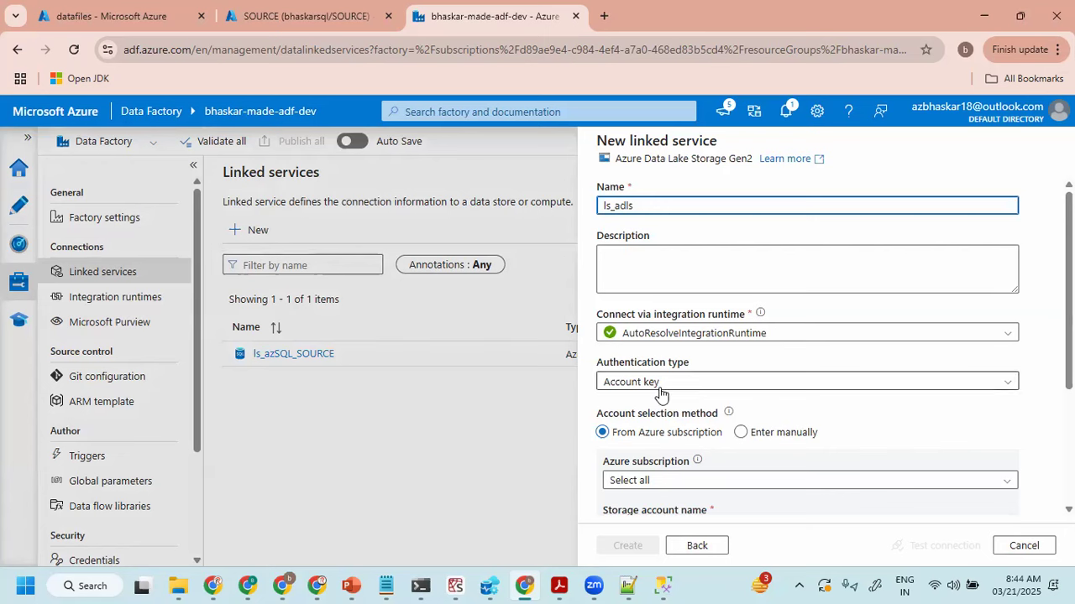
{"action": "scroll", "coordinate": [662, 385], "scroll_direction": "down", "scroll_amount": 1}
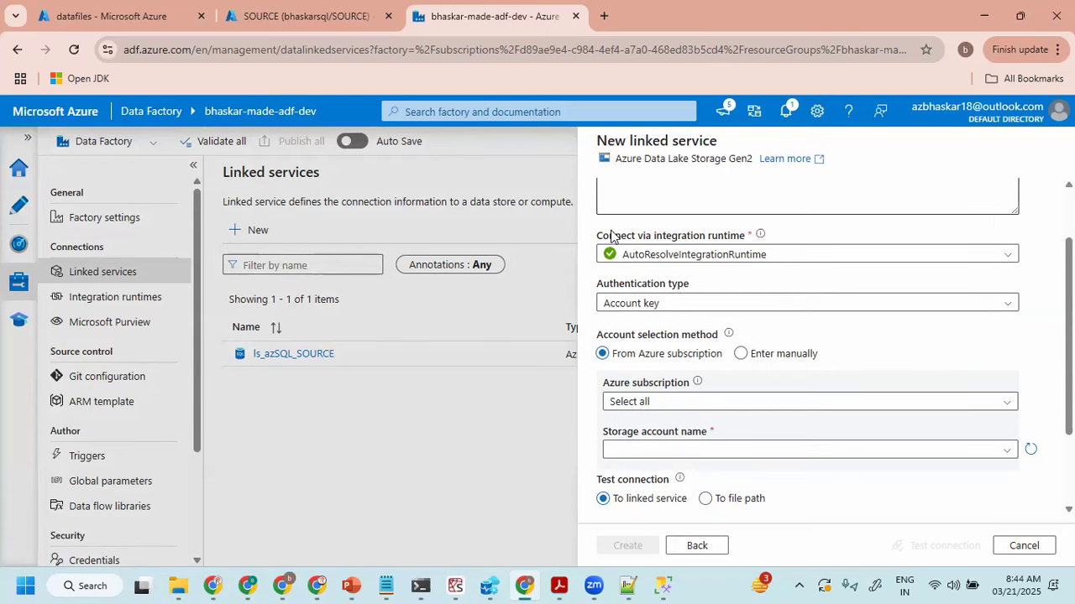
{"action": "left_click", "coordinate": [643, 307]}
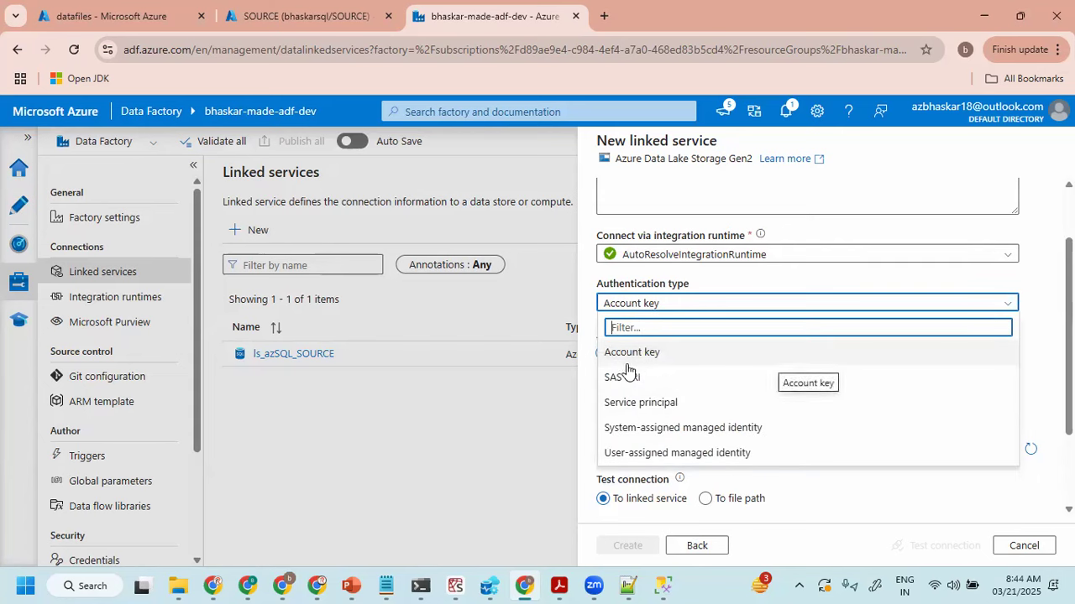
{"action": "left_click", "coordinate": [617, 305]}
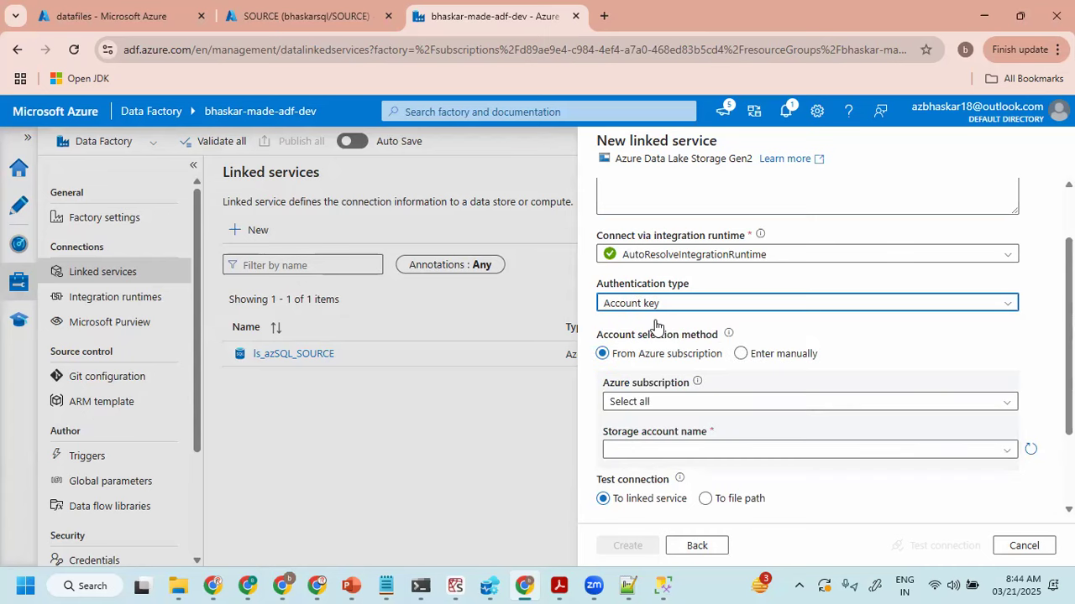
- Choose the Azure subscription and the bhaskarmadeadlsgen2 storage account, checking the account name against the datafiles container page in the Azure portal
{"action": "left_click", "coordinate": [644, 403]}
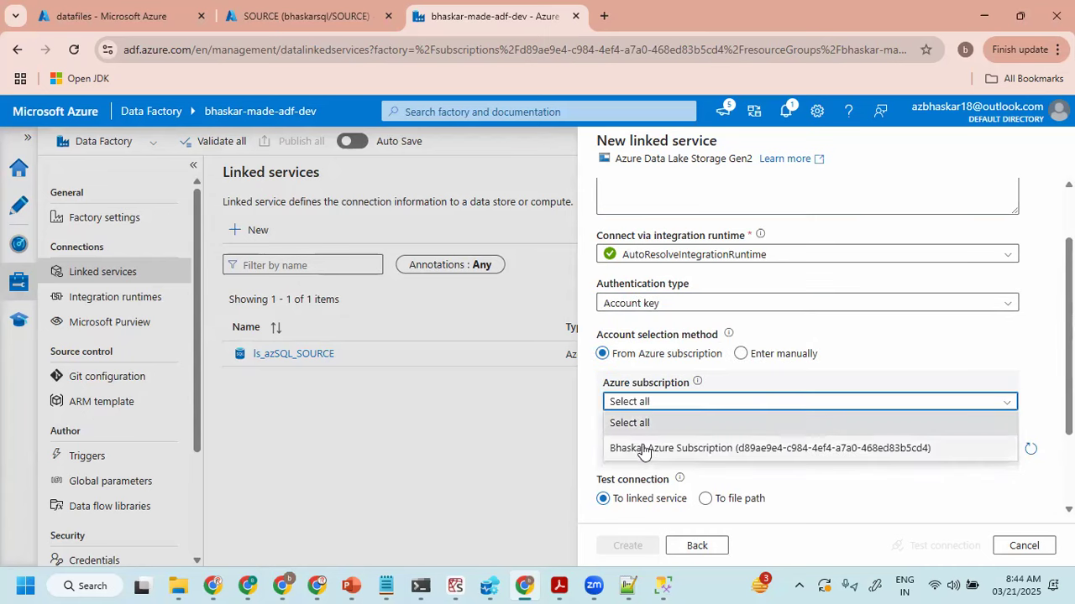
{"action": "left_click", "coordinate": [644, 451]}
{"action": "scroll", "coordinate": [680, 336], "scroll_direction": "down", "scroll_amount": 2}
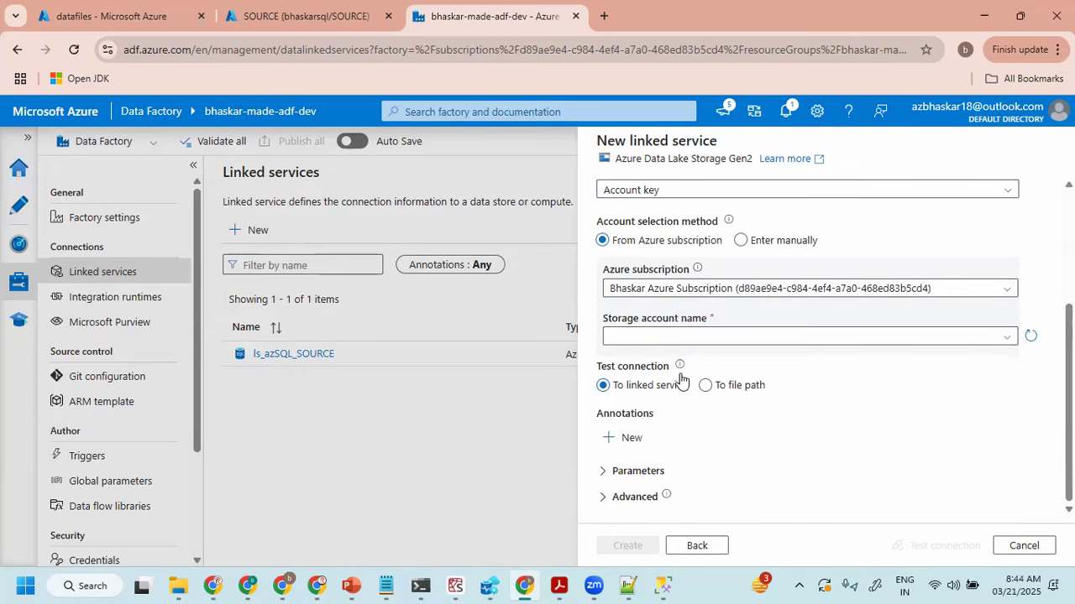
{"action": "left_click", "coordinate": [673, 342]}
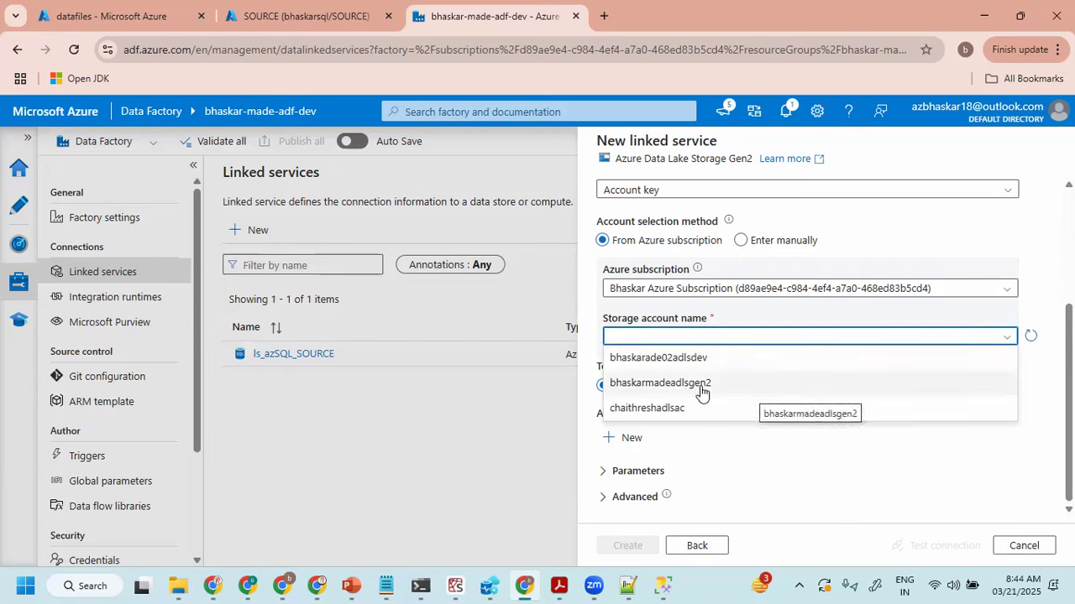
{"action": "left_click", "coordinate": [257, 14]}
{"action": "left_click", "coordinate": [104, 10]}
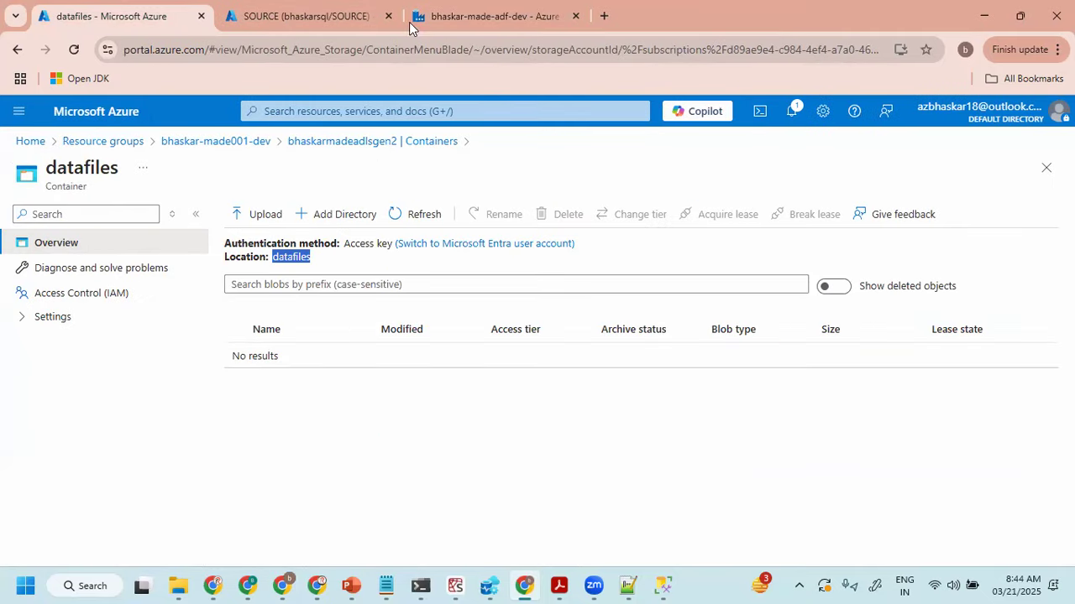
{"action": "left_click", "coordinate": [467, 16]}
{"action": "left_click", "coordinate": [712, 336]}
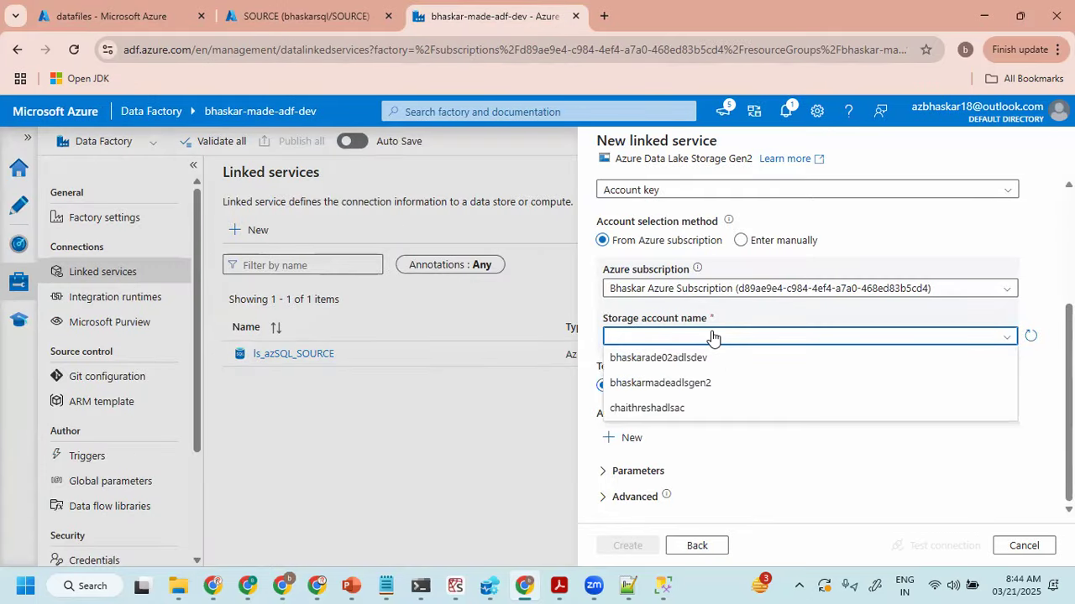
{"action": "left_click", "coordinate": [685, 384]}
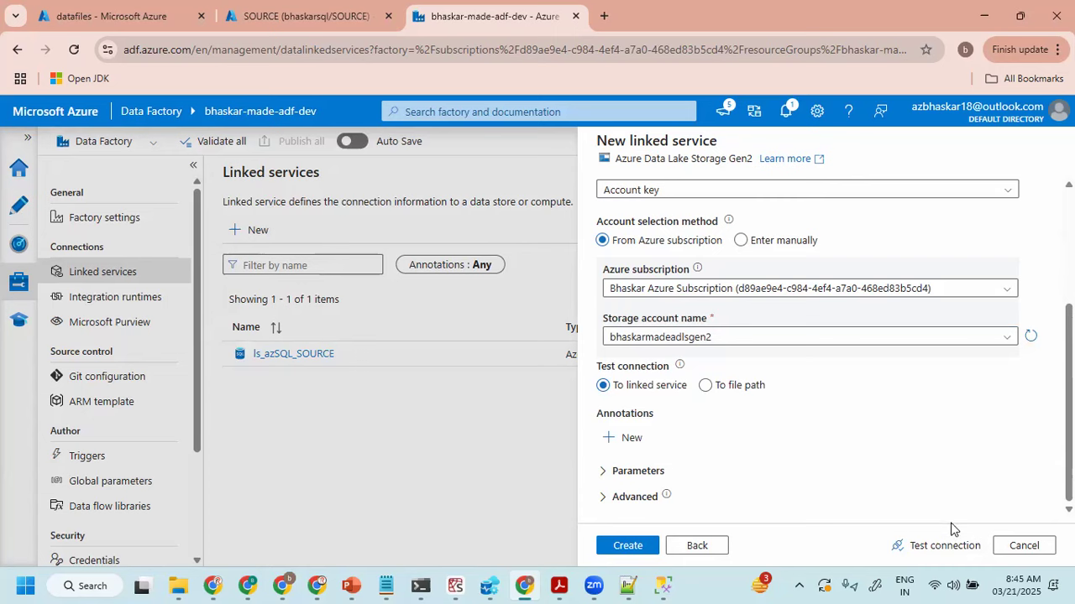
- Test the connection to the storage account and create the ls_adls linked service
{"action": "left_click", "coordinate": [936, 548]}
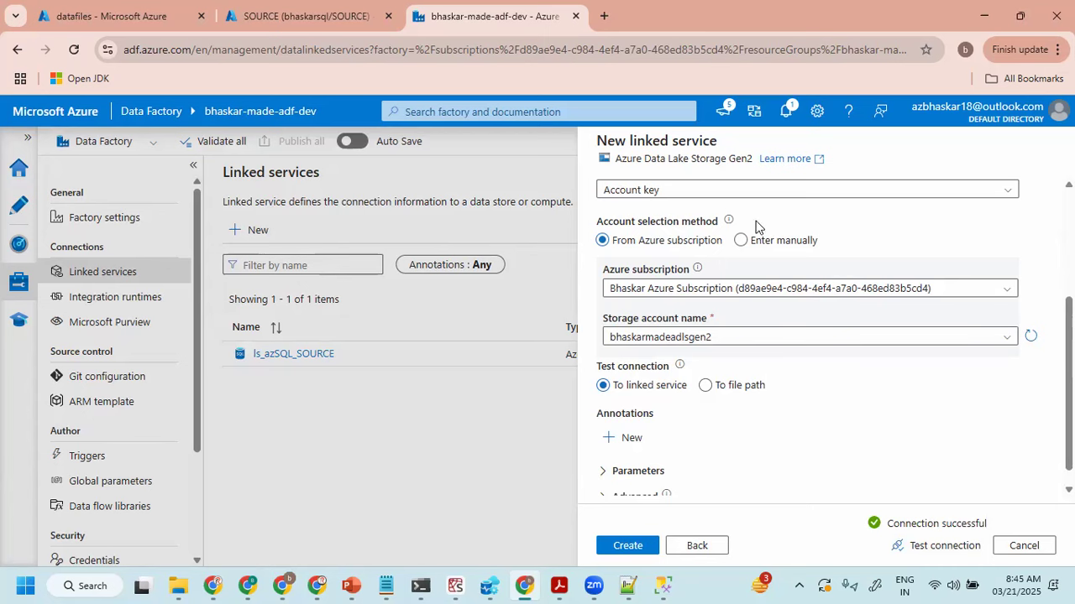
{"action": "scroll", "coordinate": [705, 303], "scroll_direction": "up", "scroll_amount": 2}
{"action": "scroll", "coordinate": [706, 302], "scroll_direction": "down", "scroll_amount": 2}
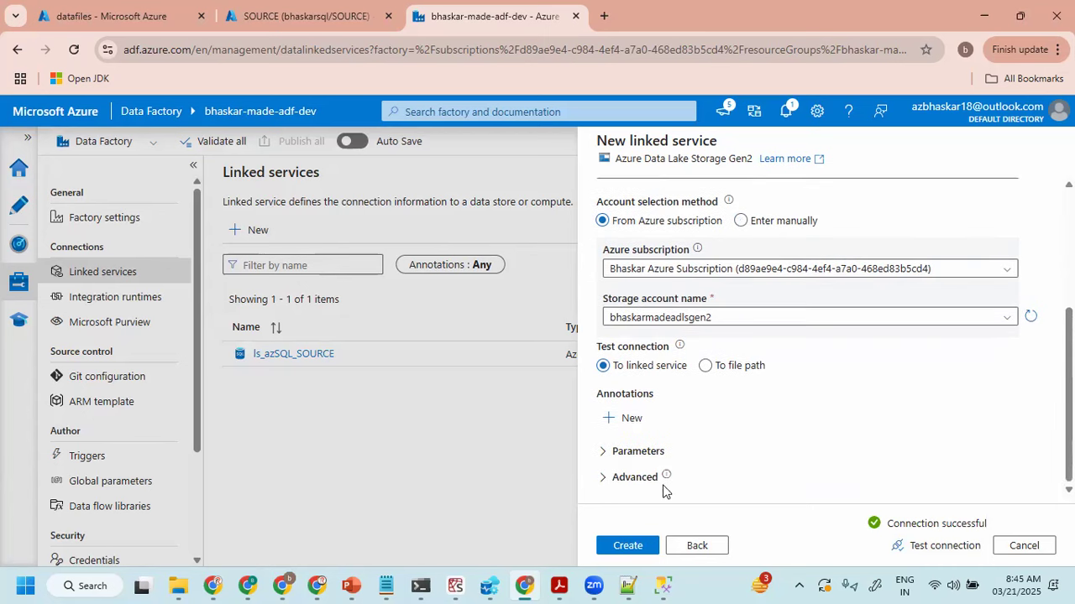
{"action": "left_click", "coordinate": [629, 547]}
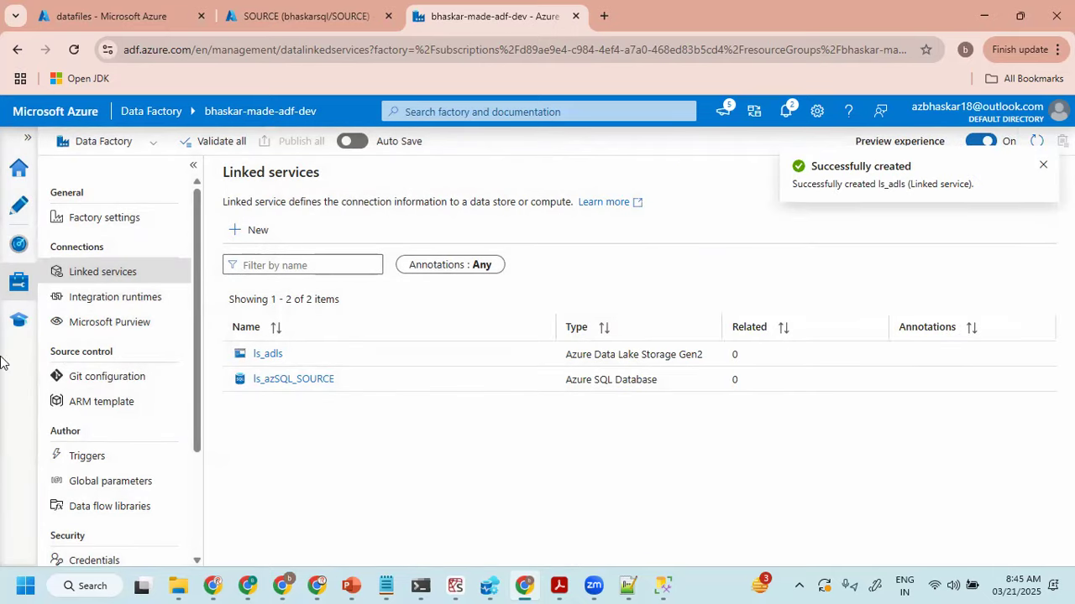
- Open the Author page, examine the customer copy diagram in the ADF Part -I PDF in Acrobat, and return to Data Factory
{"action": "left_click", "coordinate": [12, 217]}
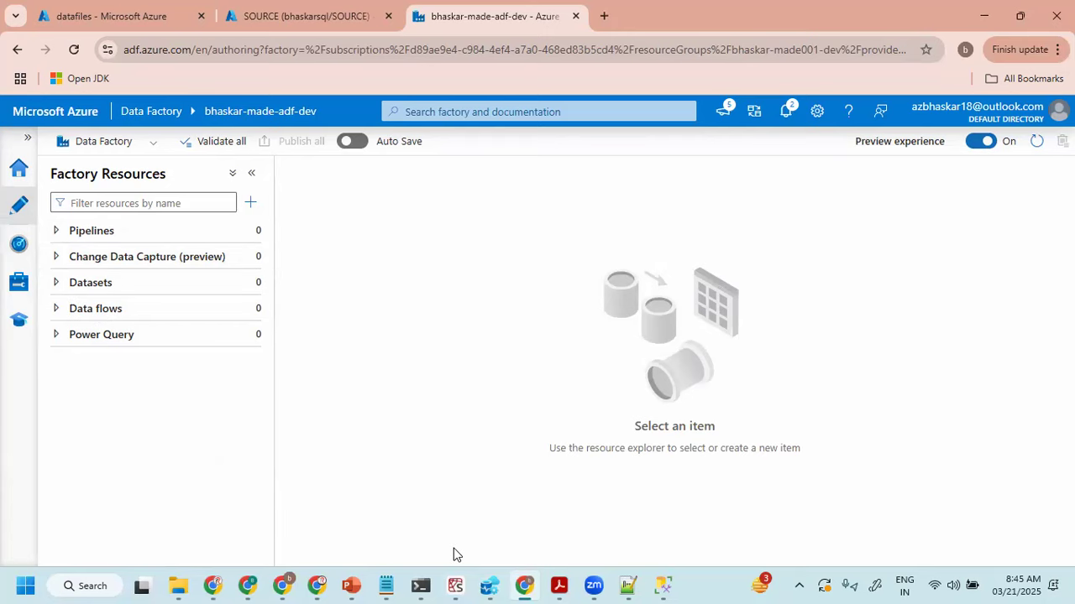
{"action": "left_click", "coordinate": [558, 585]}
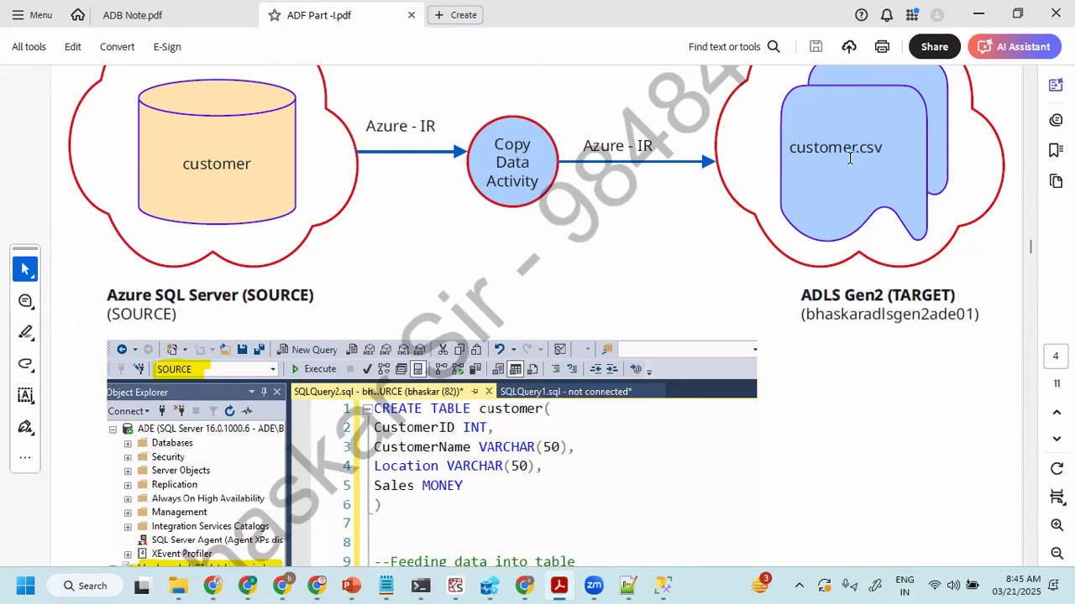
{"action": "mouse_move", "coordinate": [524, 585]}
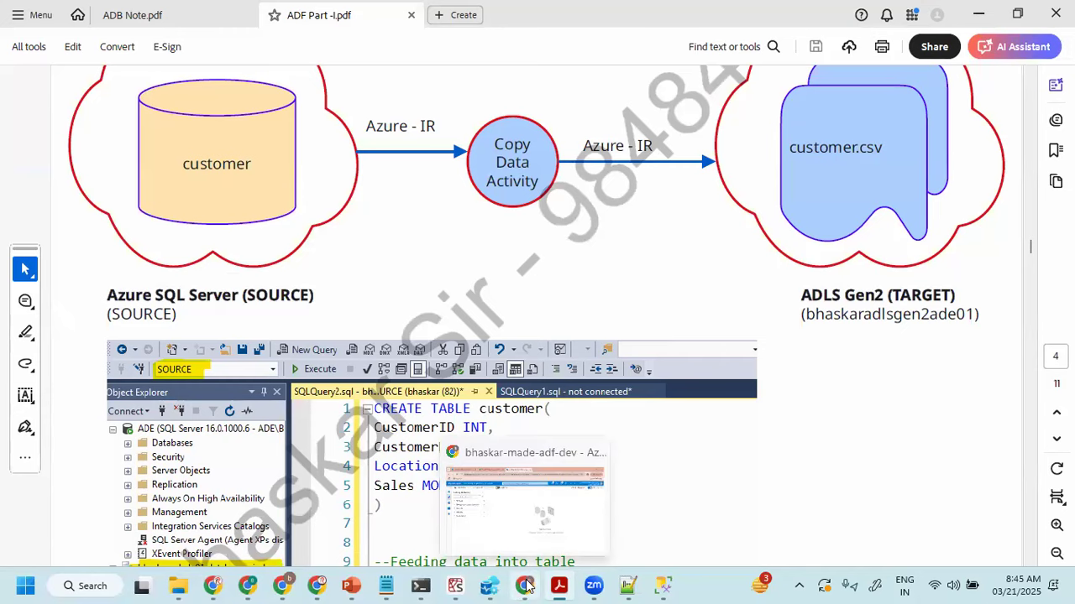
{"action": "left_click", "coordinate": [564, 502]}
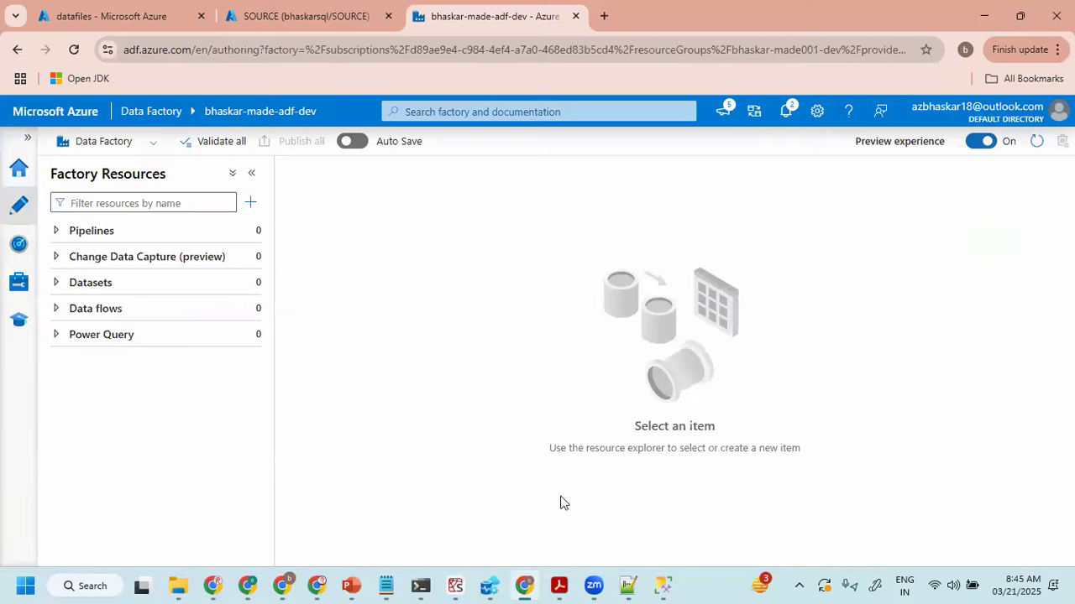
- Examine the Monitor page's pipeline runs, the Author page's factory resources and the Manage page's linked services
{"action": "left_click", "coordinate": [19, 245]}
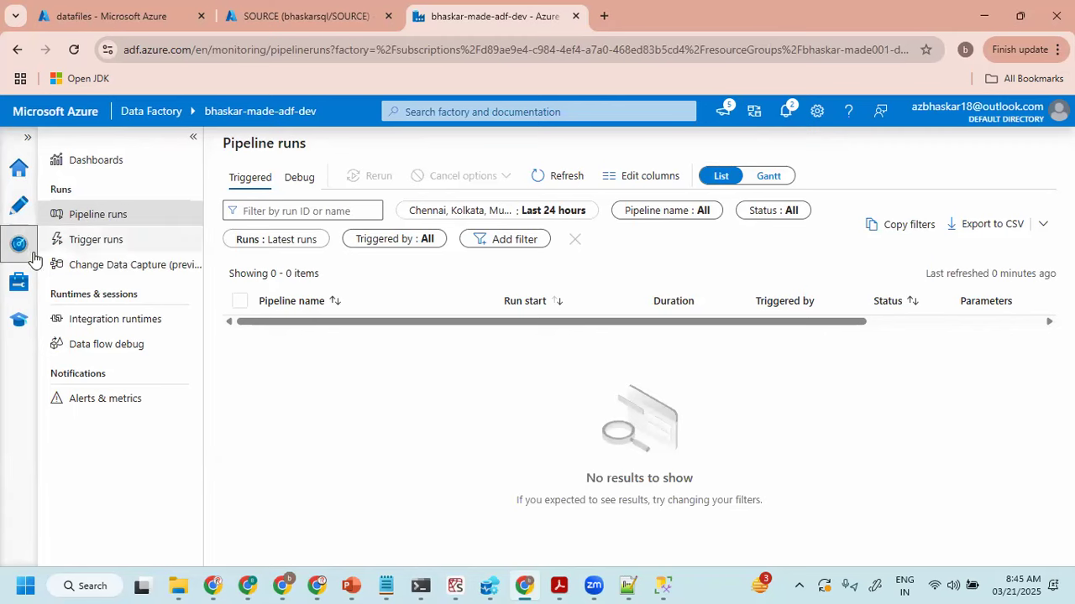
{"action": "left_click", "coordinate": [19, 284]}
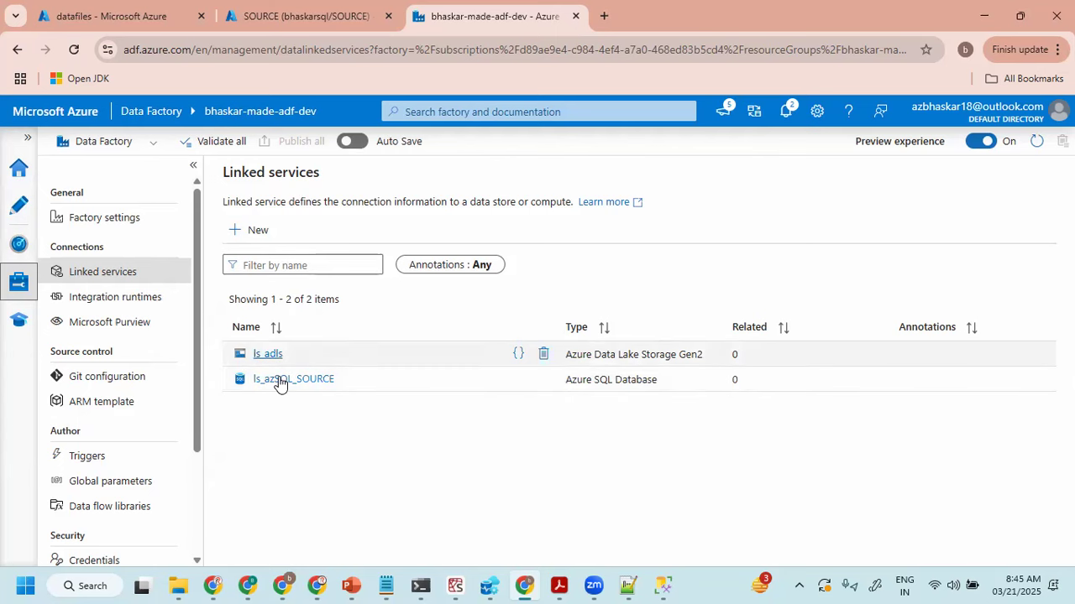
{"action": "left_click", "coordinate": [20, 210]}
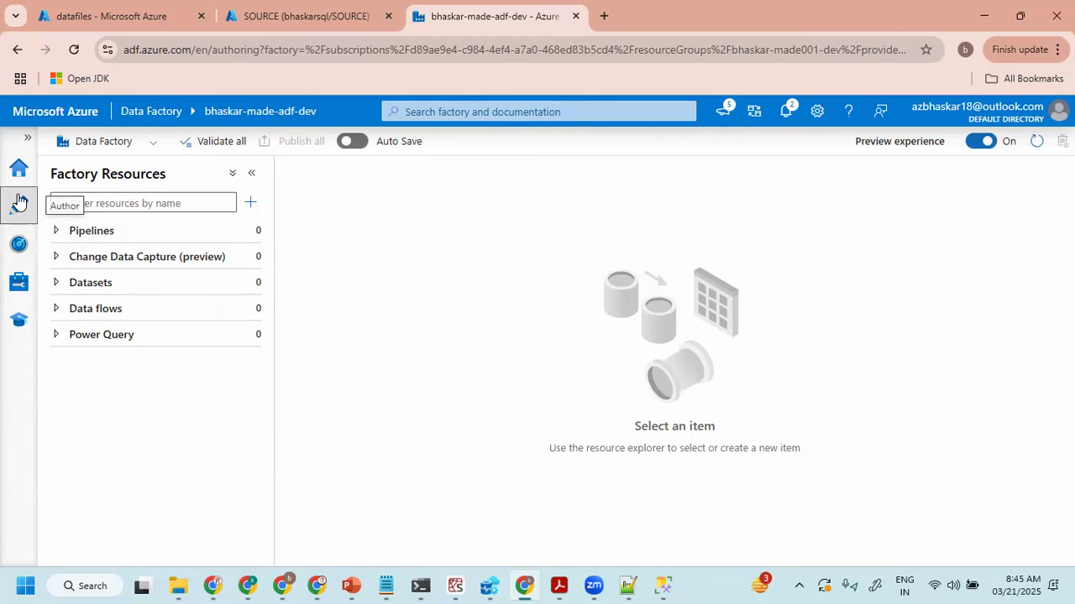
{"action": "left_click", "coordinate": [19, 245]}
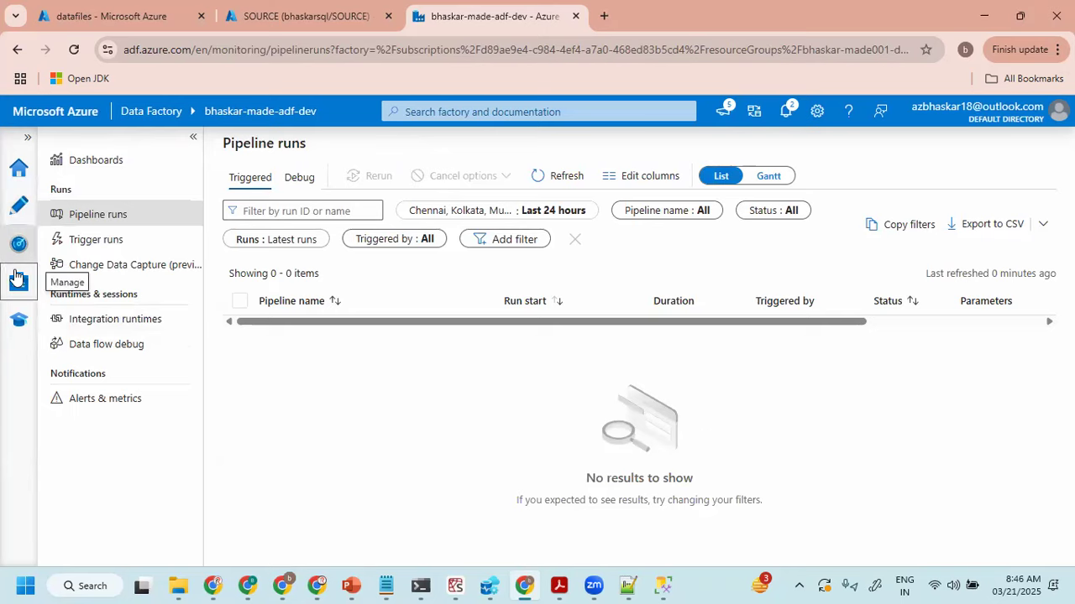
{"action": "left_click", "coordinate": [19, 282]}
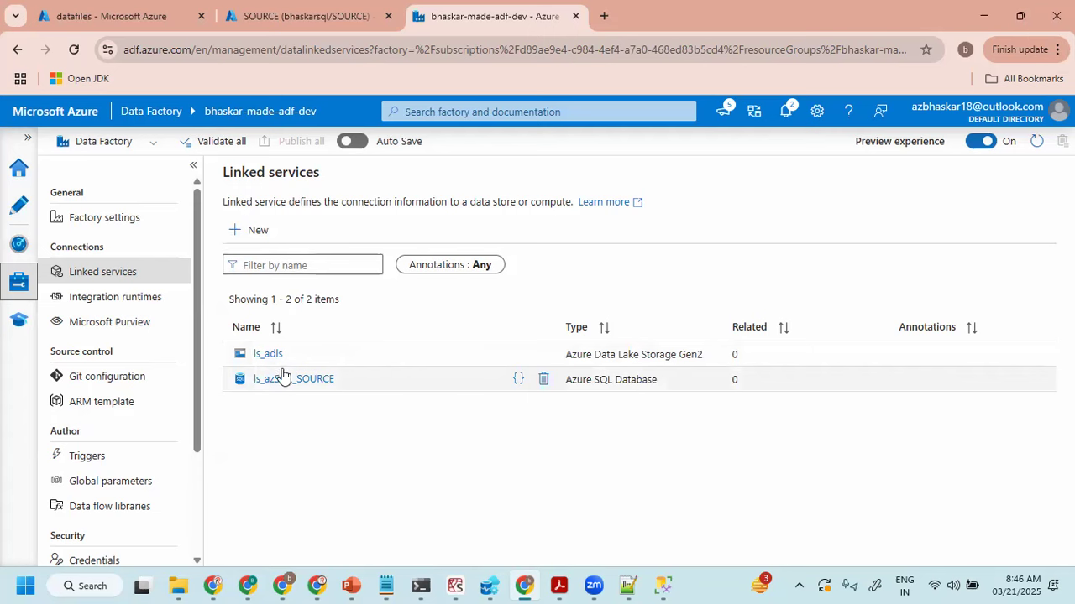
- Start a new dataset in the factory resources using the Azure SQL Database data store
{"action": "left_click", "coordinate": [13, 210]}
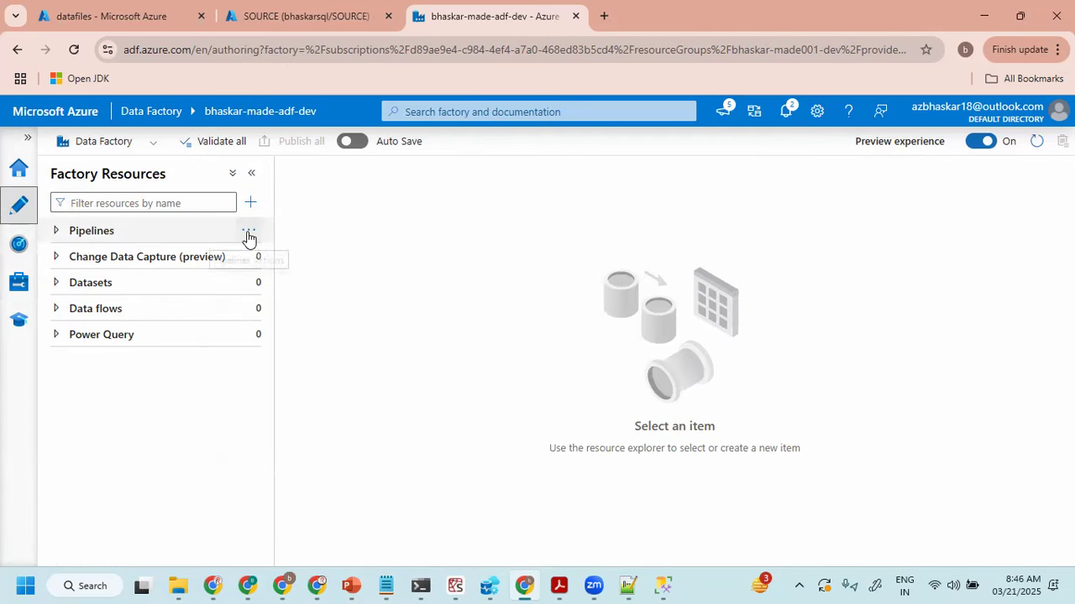
{"action": "left_click", "coordinate": [94, 284]}
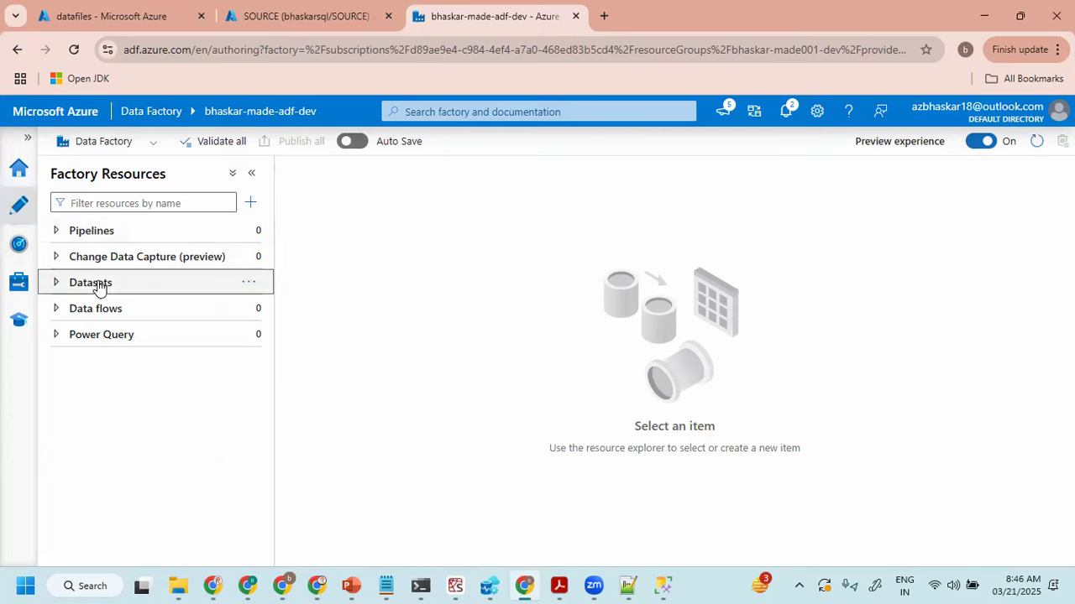
{"action": "left_click", "coordinate": [248, 283]}
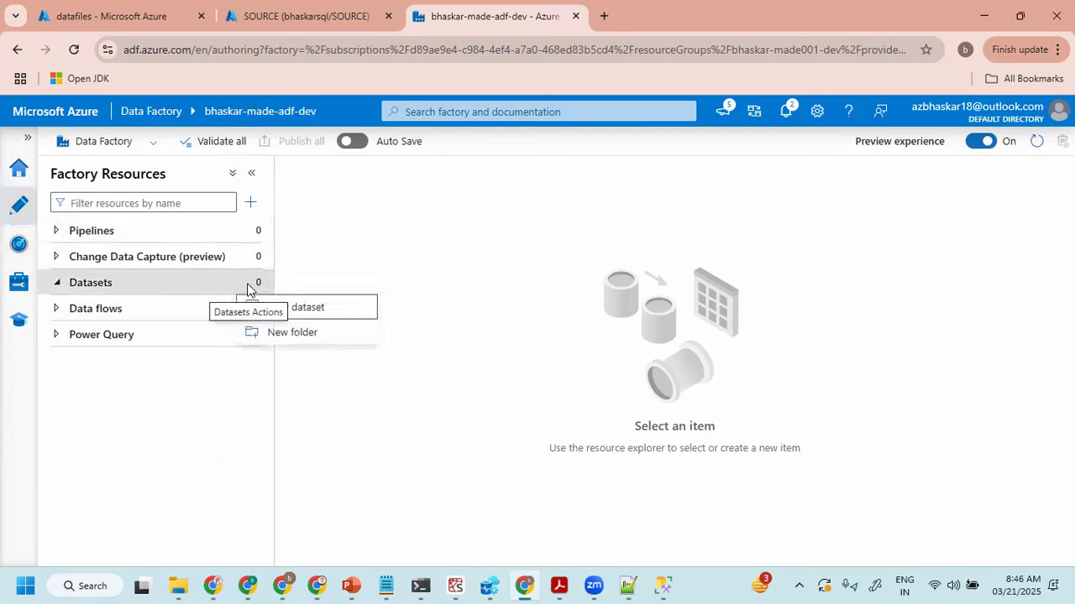
{"action": "left_click", "coordinate": [291, 308]}
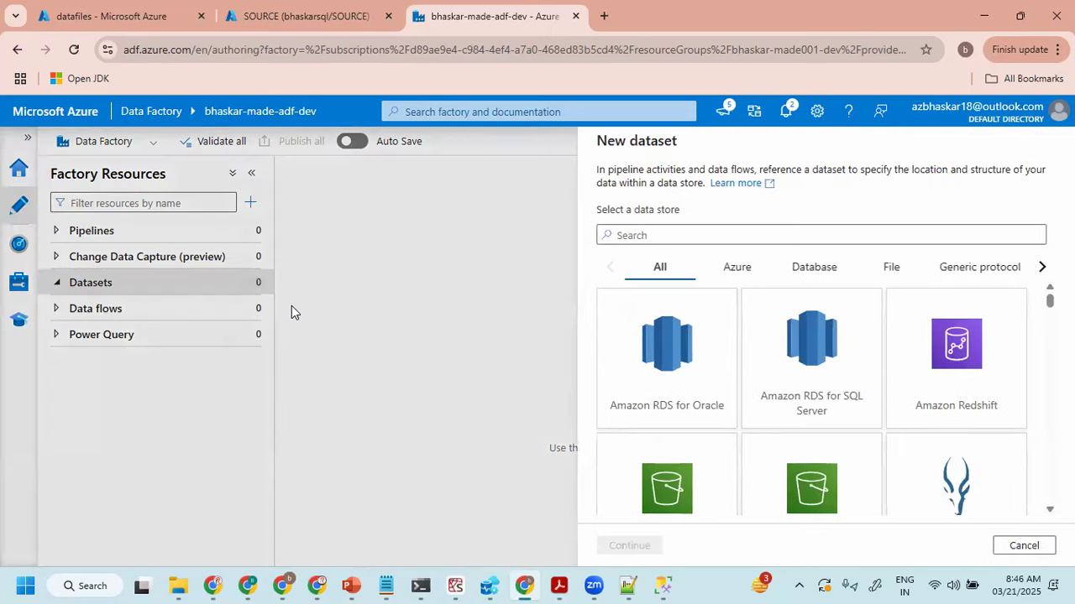
{"action": "left_click", "coordinate": [736, 268]}
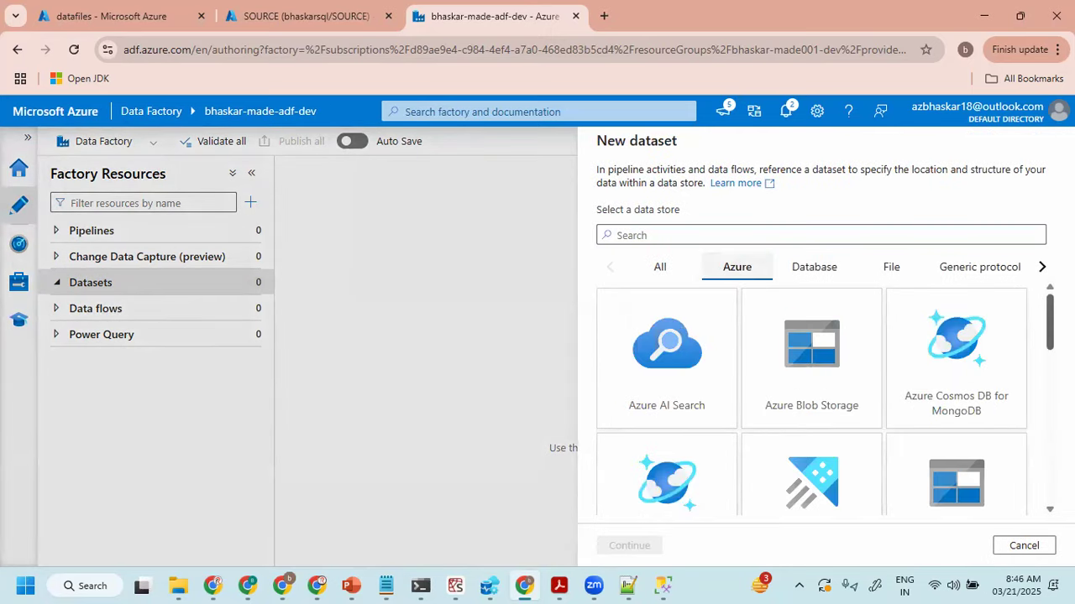
{"action": "scroll", "coordinate": [811, 398], "scroll_direction": "down", "scroll_amount": 5}
{"action": "scroll", "coordinate": [944, 368], "scroll_direction": "down", "scroll_amount": 2}
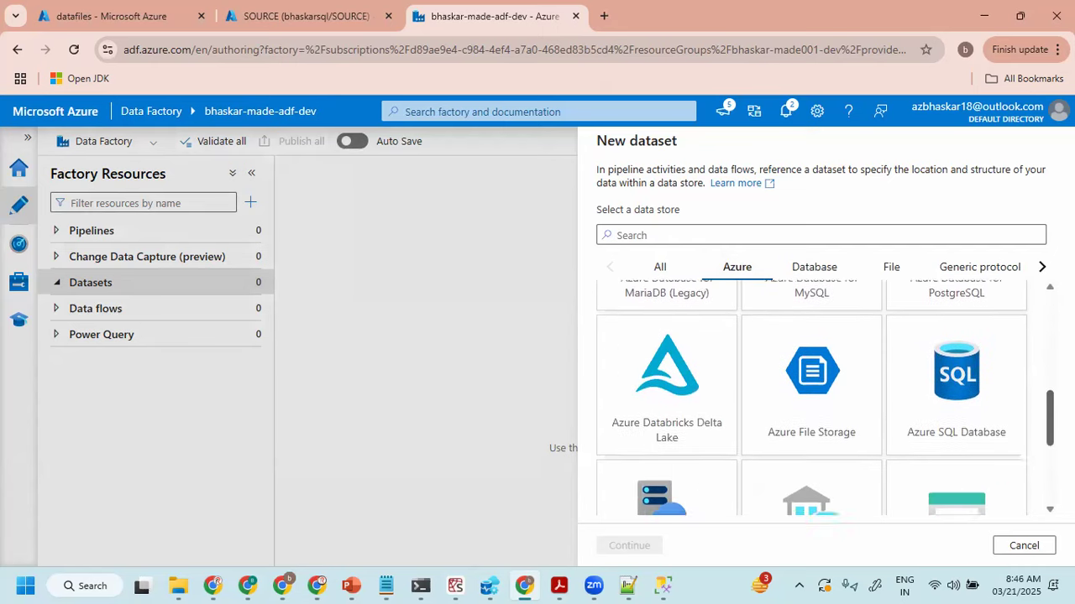
{"action": "left_click", "coordinate": [945, 367]}
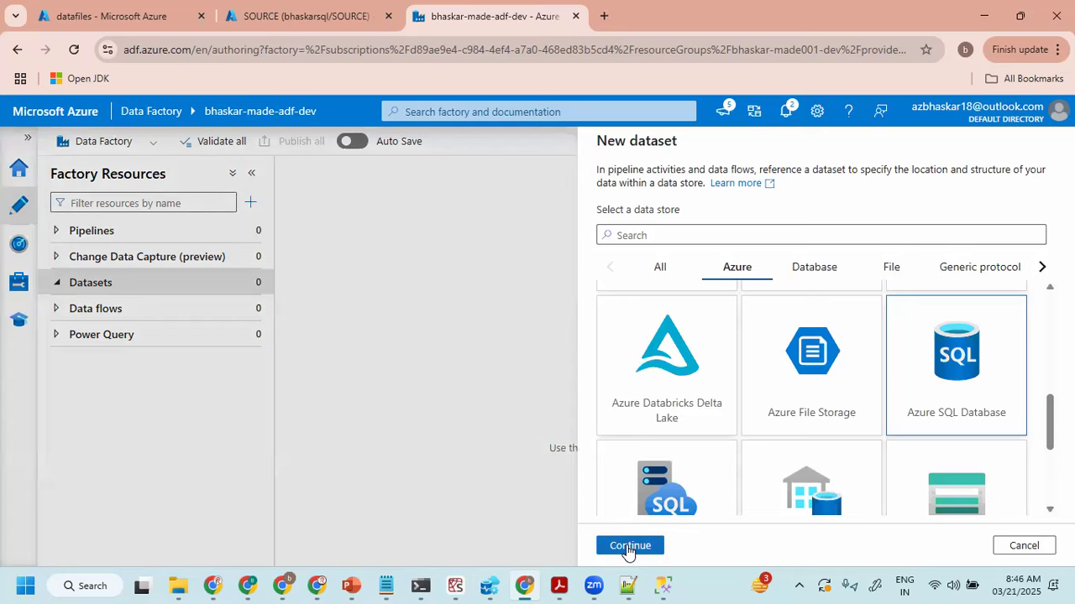
{"action": "left_click", "coordinate": [628, 546]}
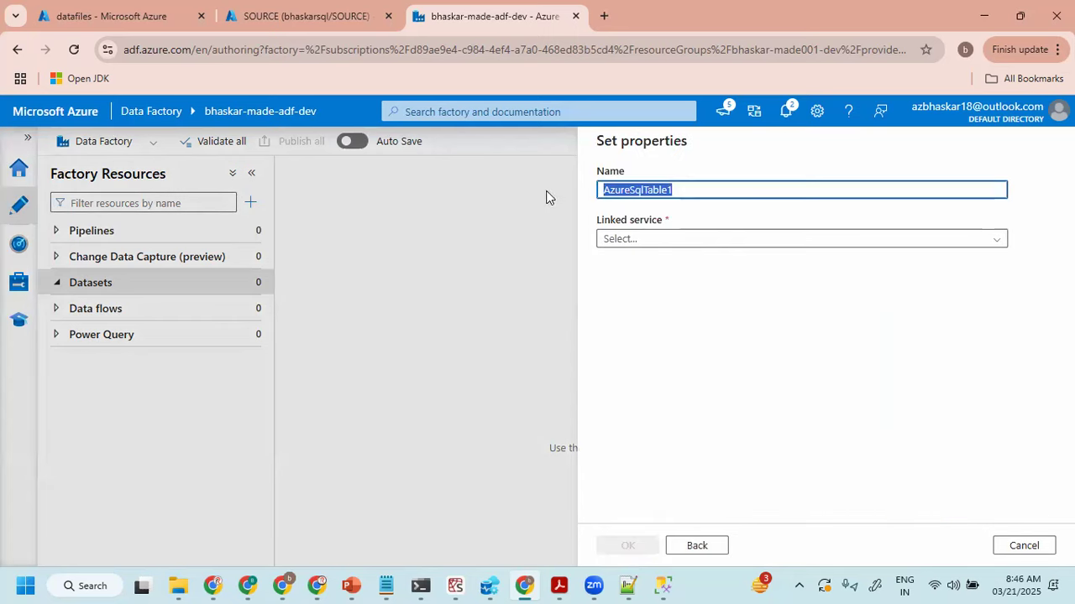
- Name the dataset ds_azSQL_SOURCE and point it to the ls_azSQL_SOURCE linked service and the dbo.customer table
{"action": "type", "text": "ds"}
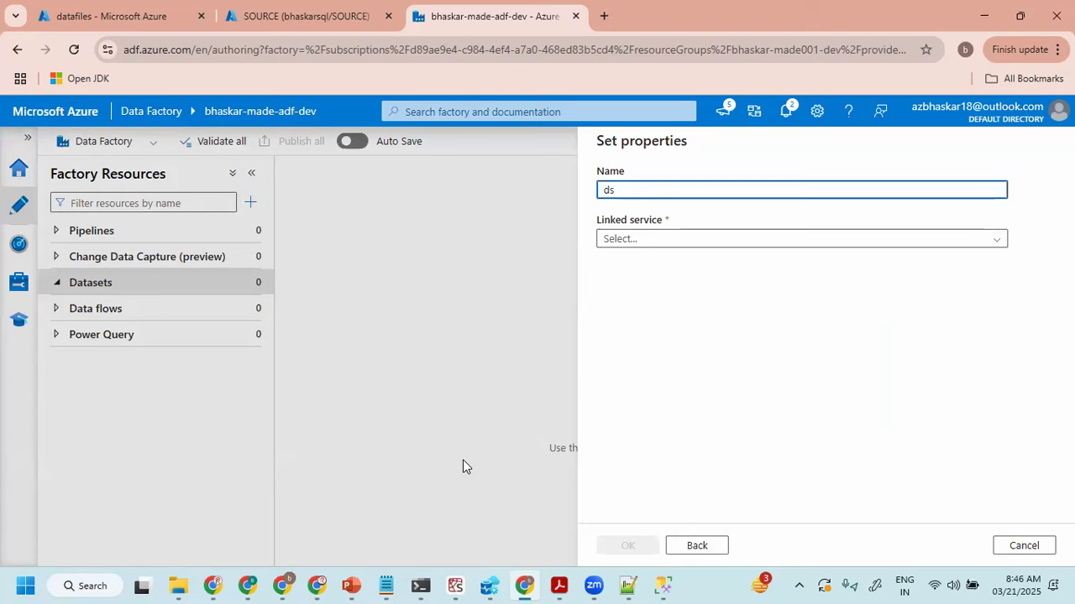
{"action": "type", "text": "_SOURCE"}
{"action": "type", "text": "azSQL_"}
{"action": "left_click", "coordinate": [642, 242]}
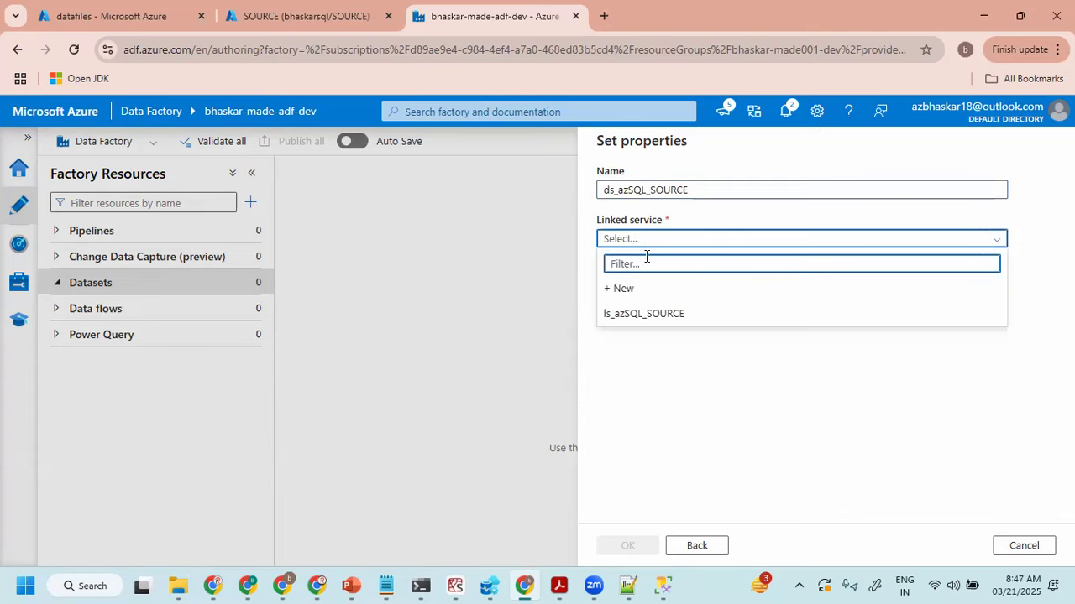
{"action": "left_click", "coordinate": [644, 315]}
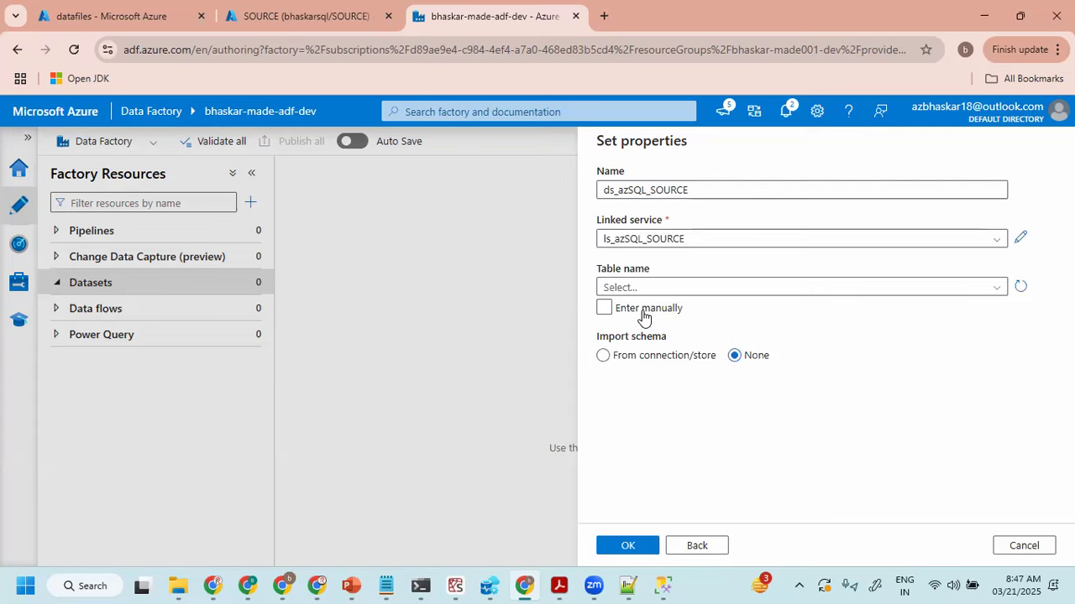
{"action": "left_click", "coordinate": [691, 290]}
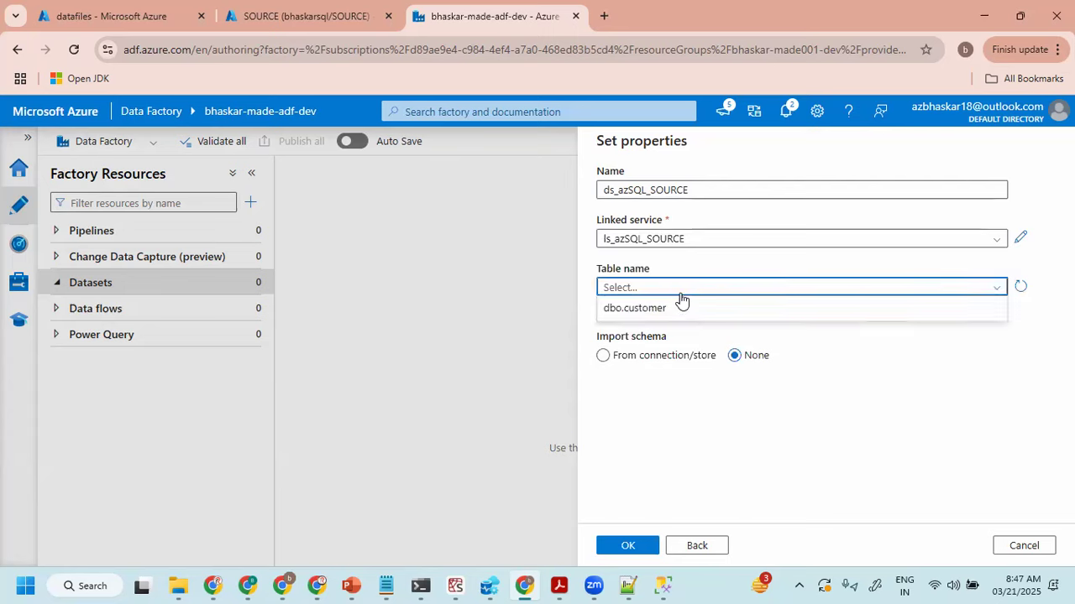
{"action": "left_click", "coordinate": [644, 312]}
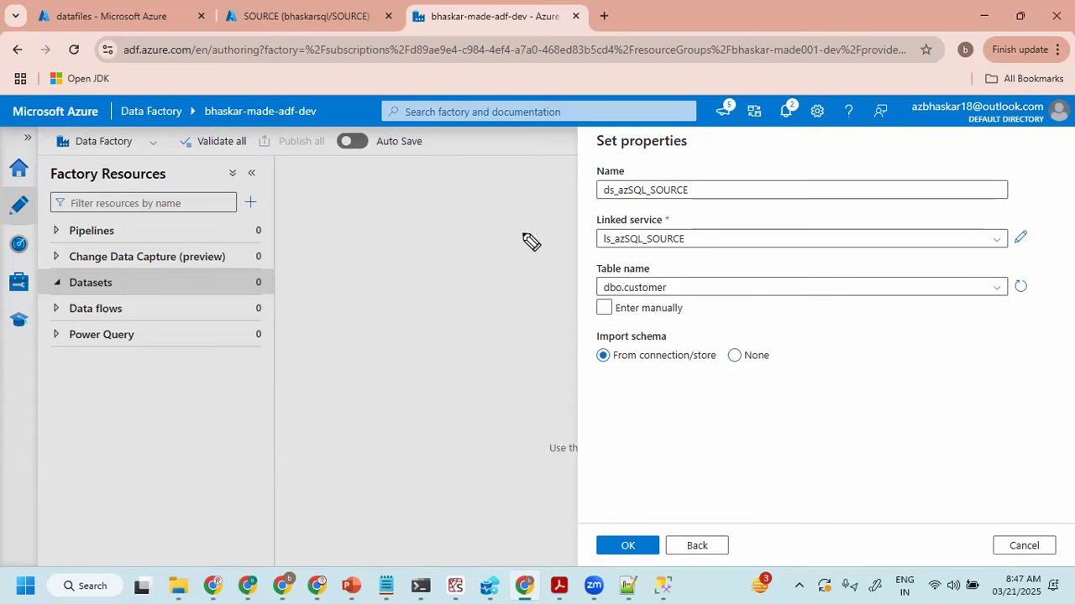
{"action": "left_click_drag", "start_coordinate": [575, 184], "coordinate": [633, 175]}
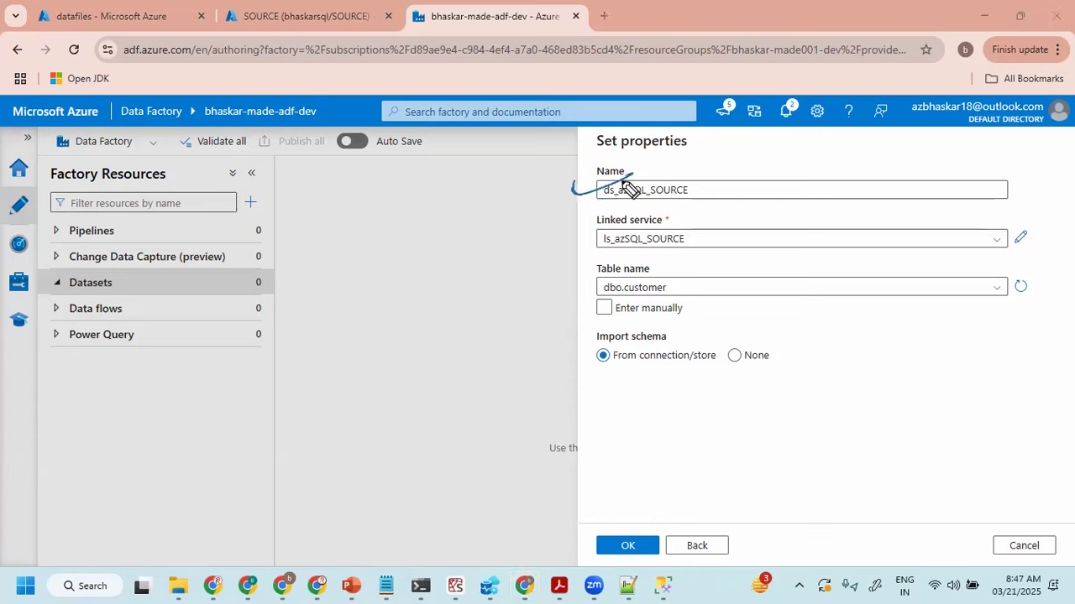
{"action": "left_click_drag", "start_coordinate": [564, 248], "coordinate": [618, 234]}
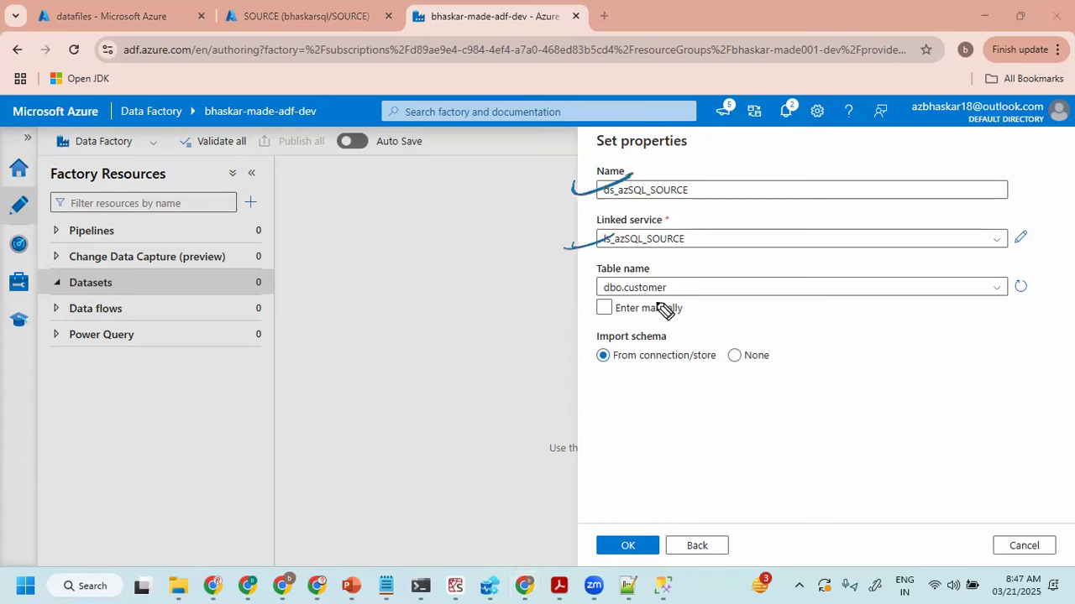
{"action": "mouse_move", "coordinate": [683, 278]}
{"action": "left_mouse_down"}
{"action": "mouse_move", "coordinate": [579, 271]}
{"action": "mouse_move", "coordinate": [648, 267]}
{"action": "left_mouse_up"}
{"action": "mouse_move", "coordinate": [445, 277]}
{"action": "left_mouse_down"}
{"action": "mouse_move", "coordinate": [477, 300]}
{"action": "mouse_move", "coordinate": [527, 290]}
{"action": "left_mouse_up"}
{"action": "left_click_drag", "start_coordinate": [474, 334], "coordinate": [557, 321]}
{"action": "left_click_drag", "start_coordinate": [485, 353], "coordinate": [547, 341]}
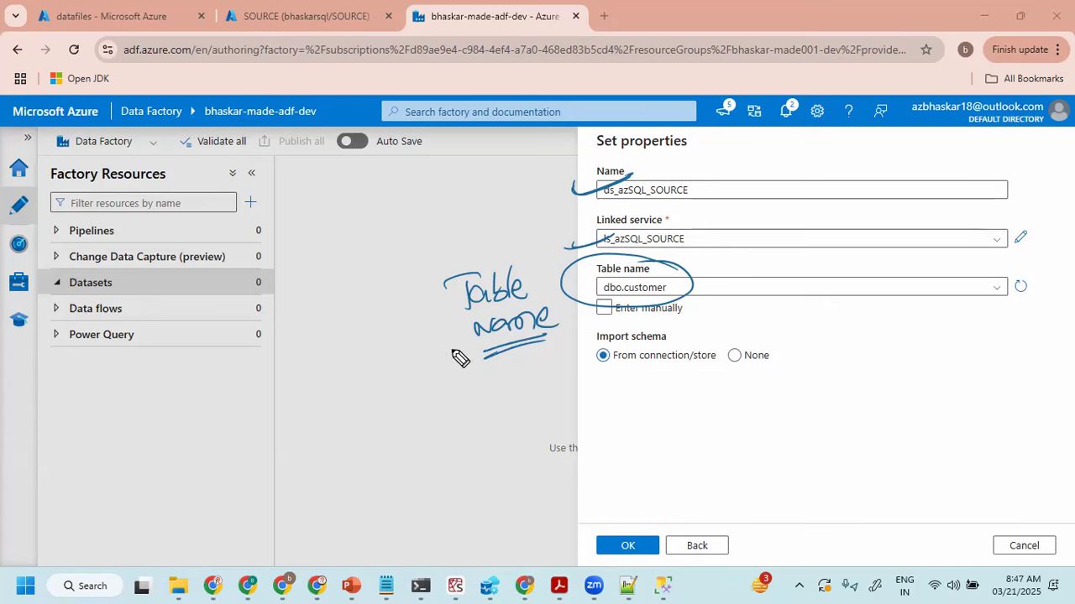
{"action": "left_click_drag", "start_coordinate": [403, 294], "coordinate": [344, 374]}
{"action": "left_click_drag", "start_coordinate": [330, 291], "coordinate": [404, 392]}
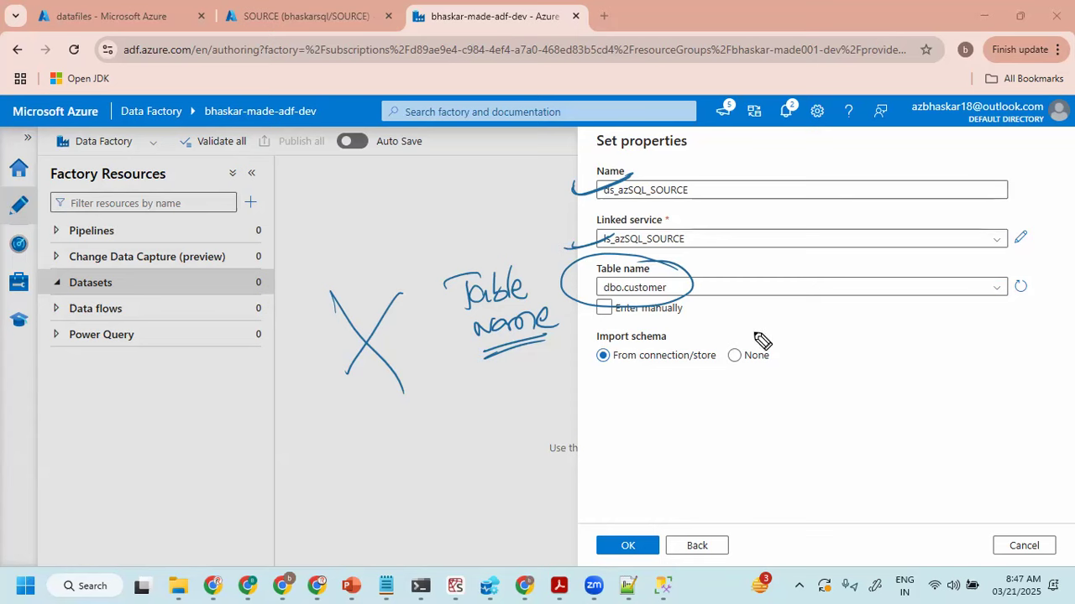
{"action": "left_click_drag", "start_coordinate": [707, 284], "coordinate": [768, 279]}
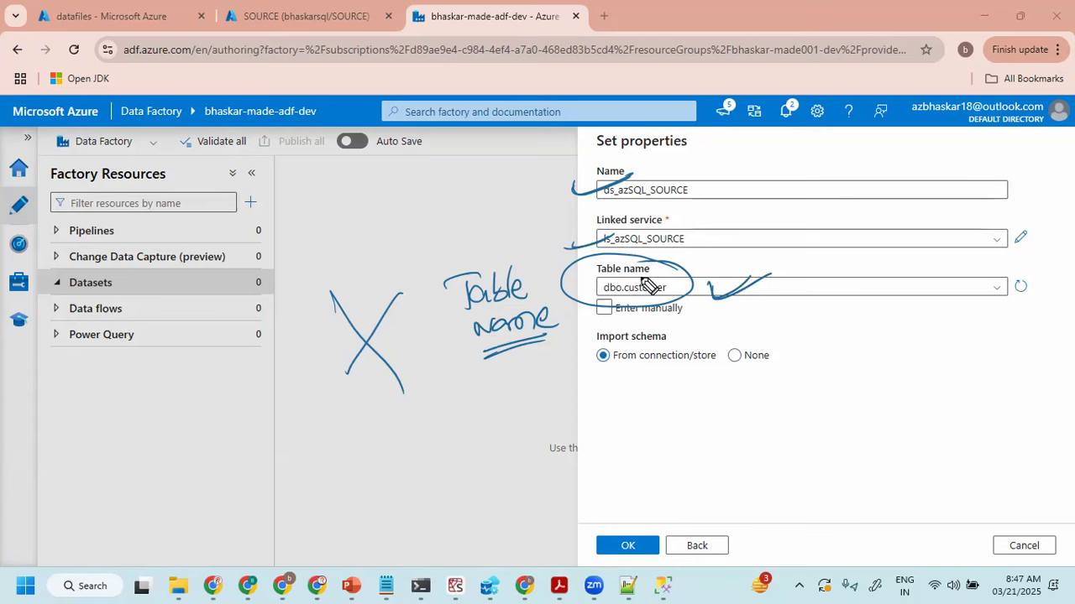
{"action": "left_click_drag", "start_coordinate": [696, 241], "coordinate": [759, 244]}
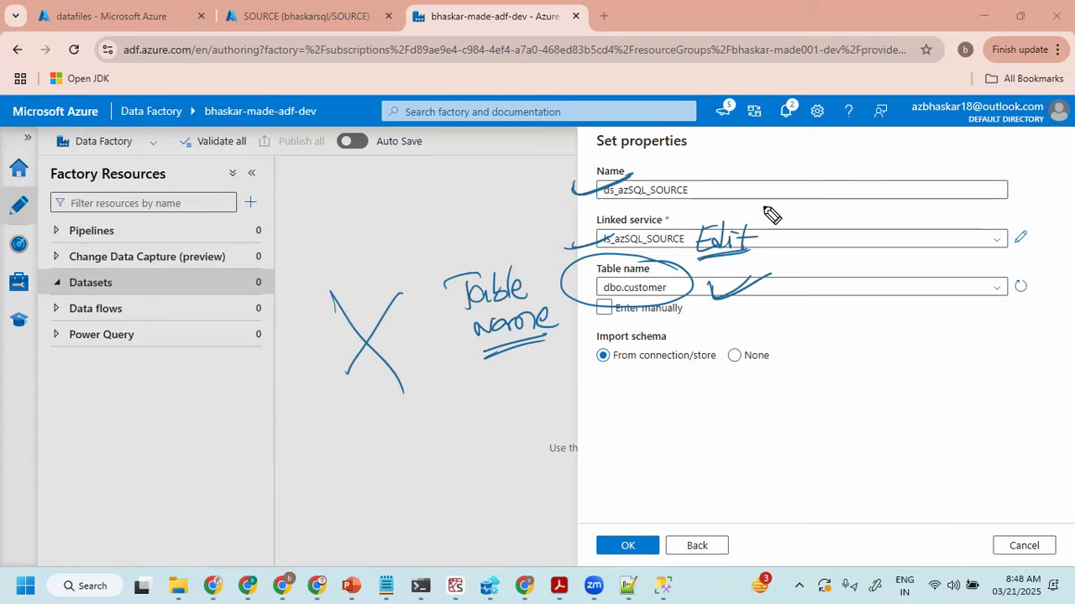
{"action": "key", "text": "Escape"}
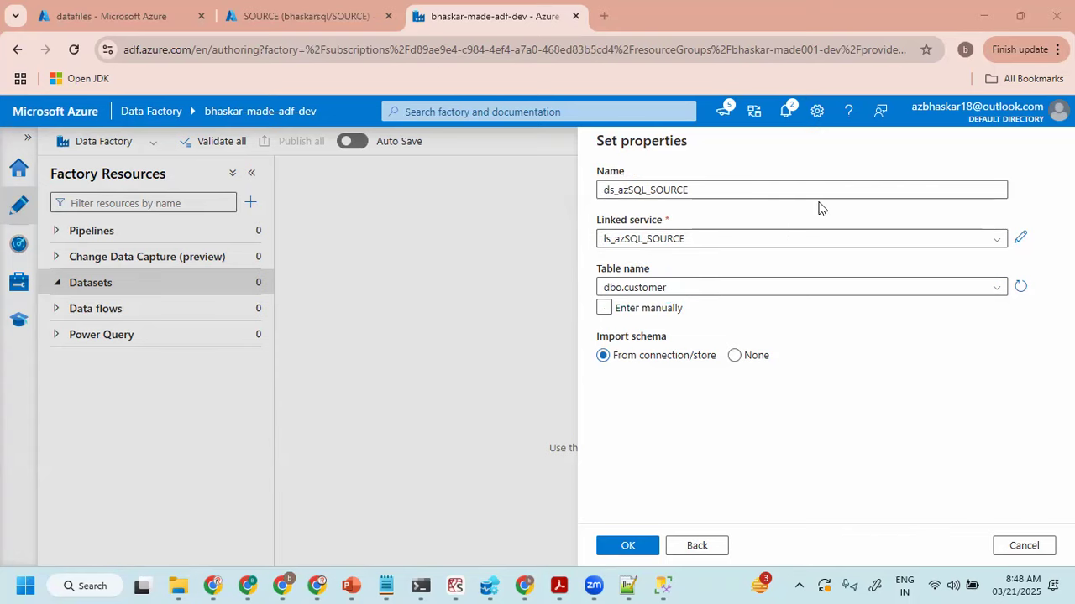
- Create the Azure SQL dataset, hide its general properties and enlarge the area with its connection settings
{"action": "left_click", "coordinate": [629, 550]}
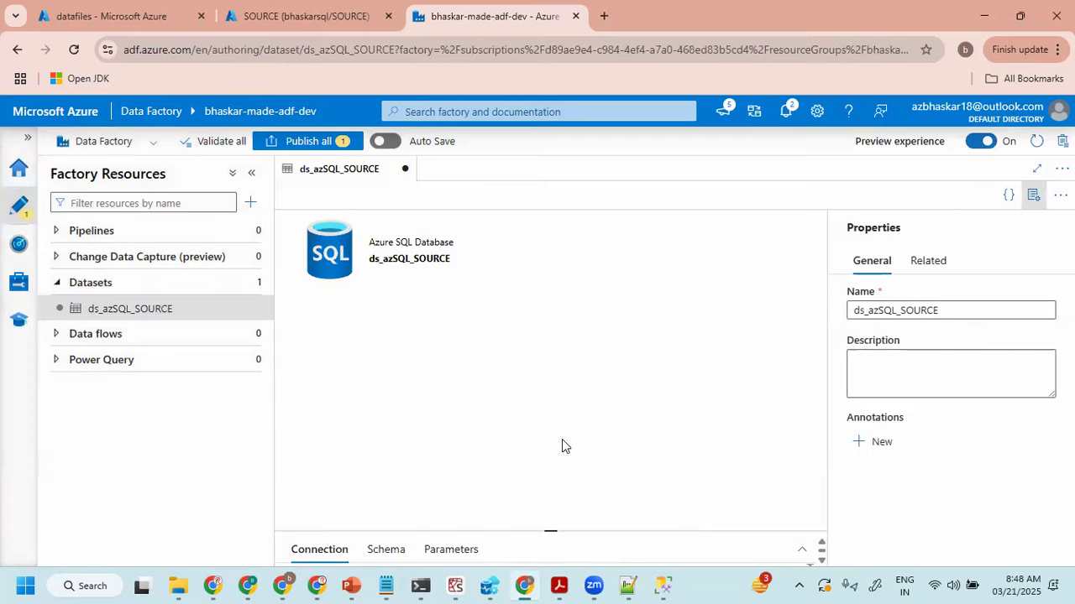
{"action": "left_click", "coordinate": [1032, 195]}
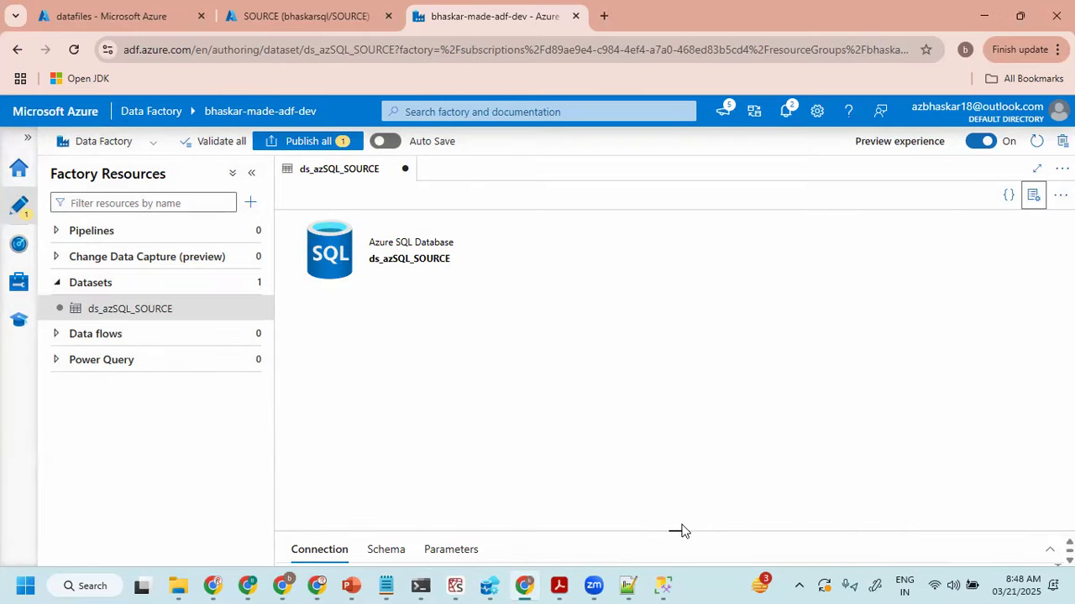
{"action": "left_click_drag", "start_coordinate": [679, 527], "coordinate": [681, 328]}
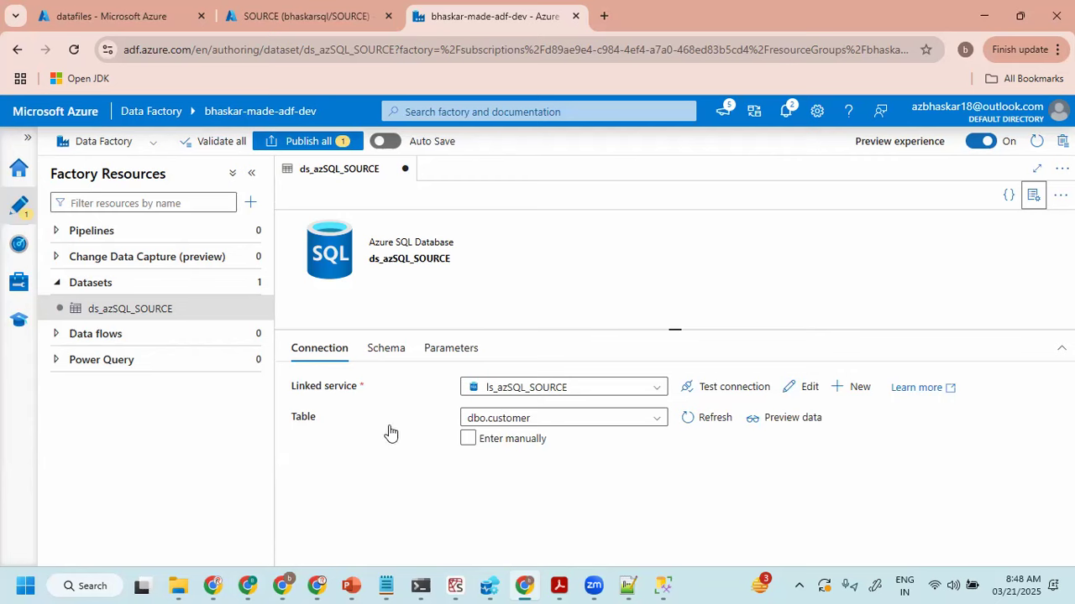
- Preview the dbo.customer table's data through the ds_azSQL_SOURCE dataset and close the preview
{"action": "mouse_move", "coordinate": [344, 336]}
{"action": "left_mouse_down"}
{"action": "mouse_move", "coordinate": [294, 366]}
{"action": "mouse_move", "coordinate": [323, 355]}
{"action": "left_mouse_up"}
{"action": "left_click_drag", "start_coordinate": [405, 346], "coordinate": [474, 331]}
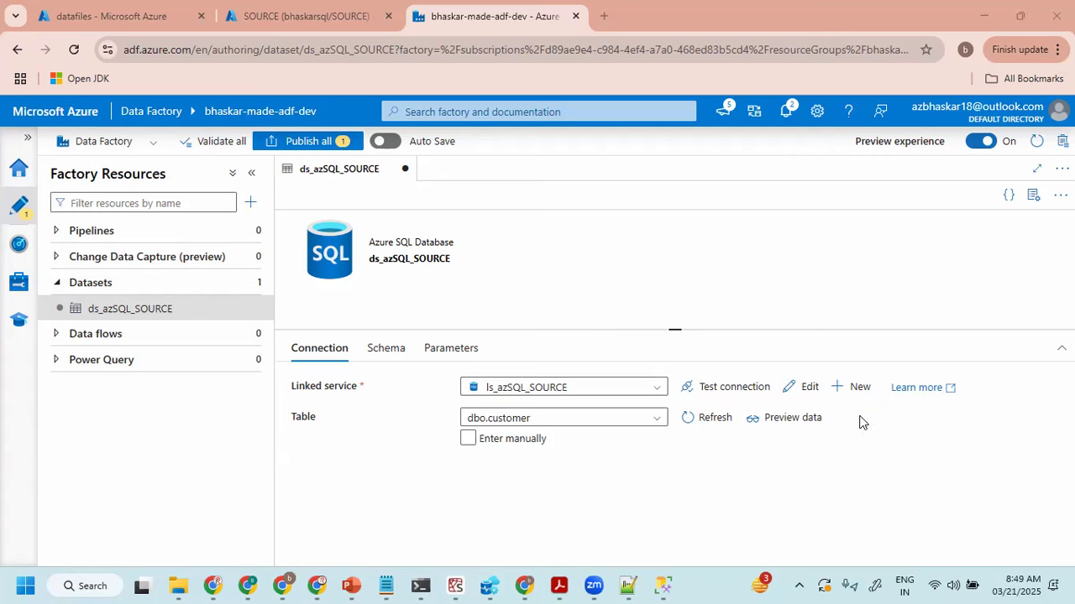
{"action": "left_click", "coordinate": [792, 419]}
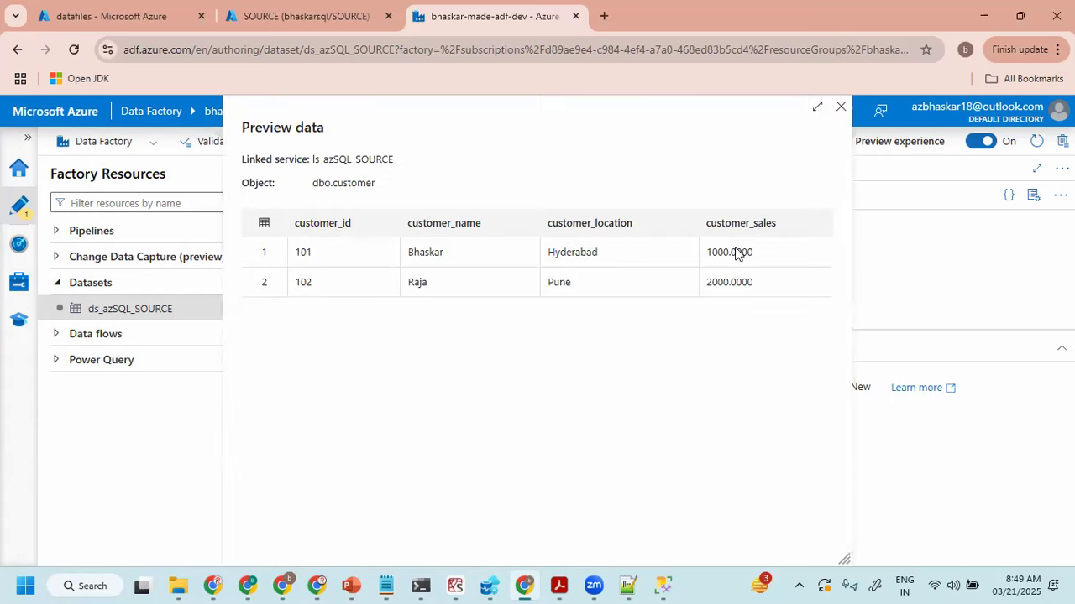
{"action": "left_click", "coordinate": [840, 106]}
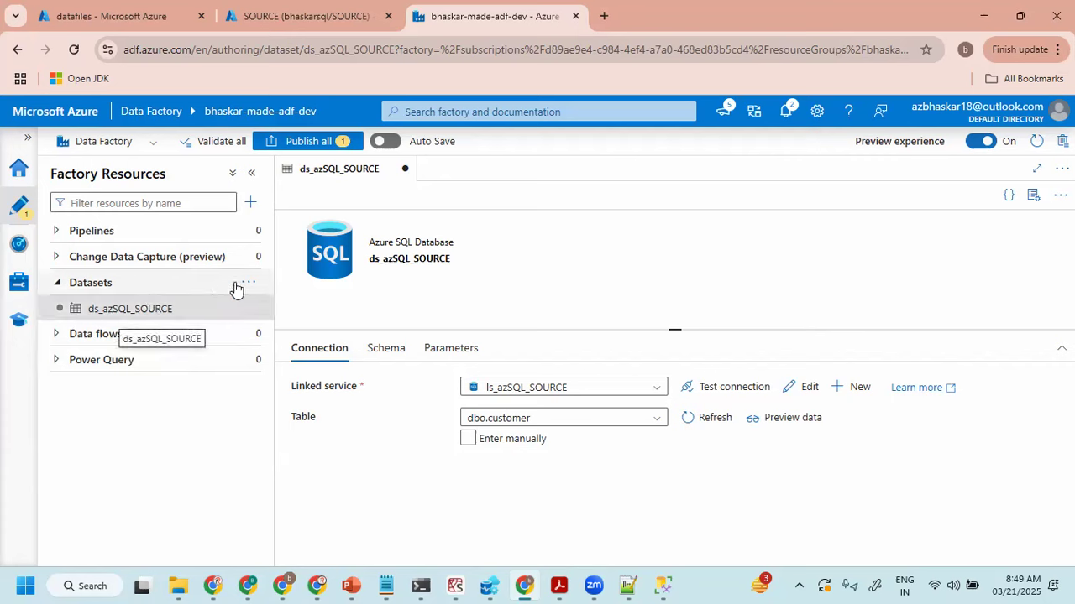
- Start another dataset using the Azure Data Lake Storage Gen2 data store and the DelimitedText format
{"action": "left_click", "coordinate": [251, 286]}
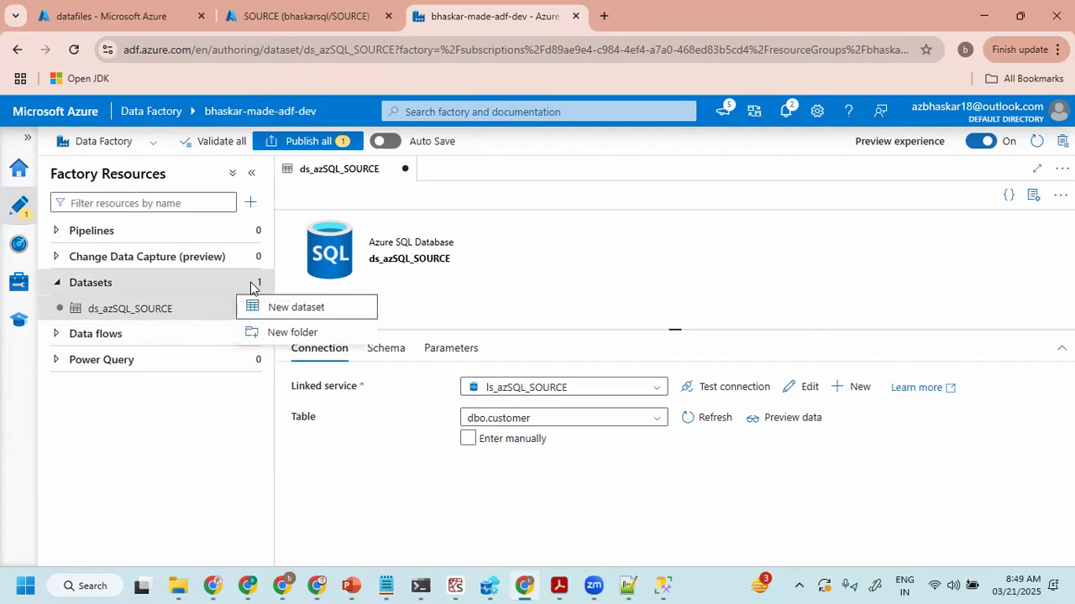
{"action": "left_click", "coordinate": [294, 307]}
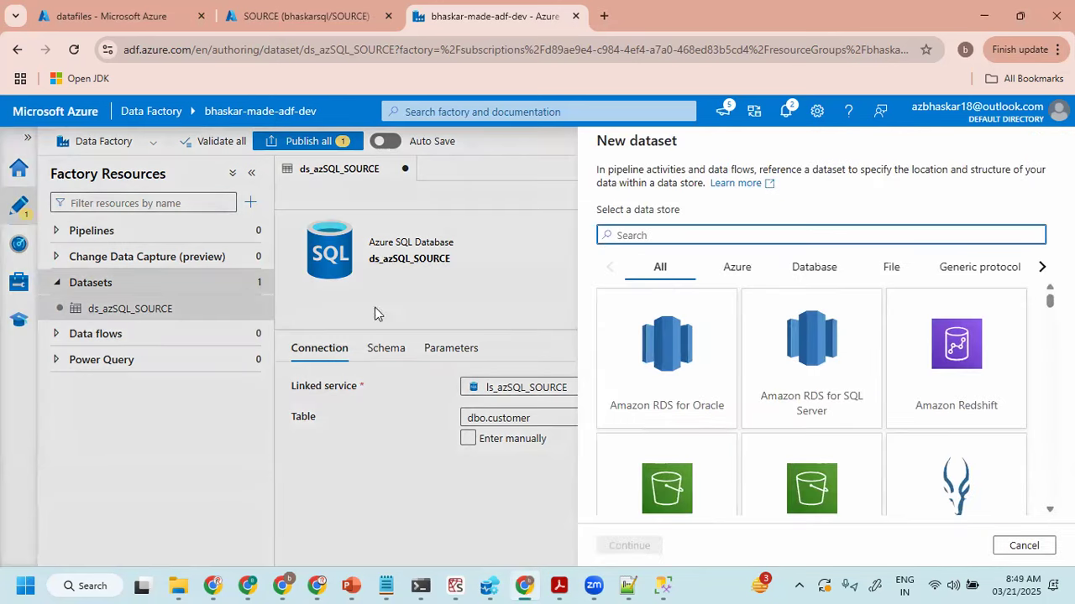
{"action": "left_click", "coordinate": [737, 270]}
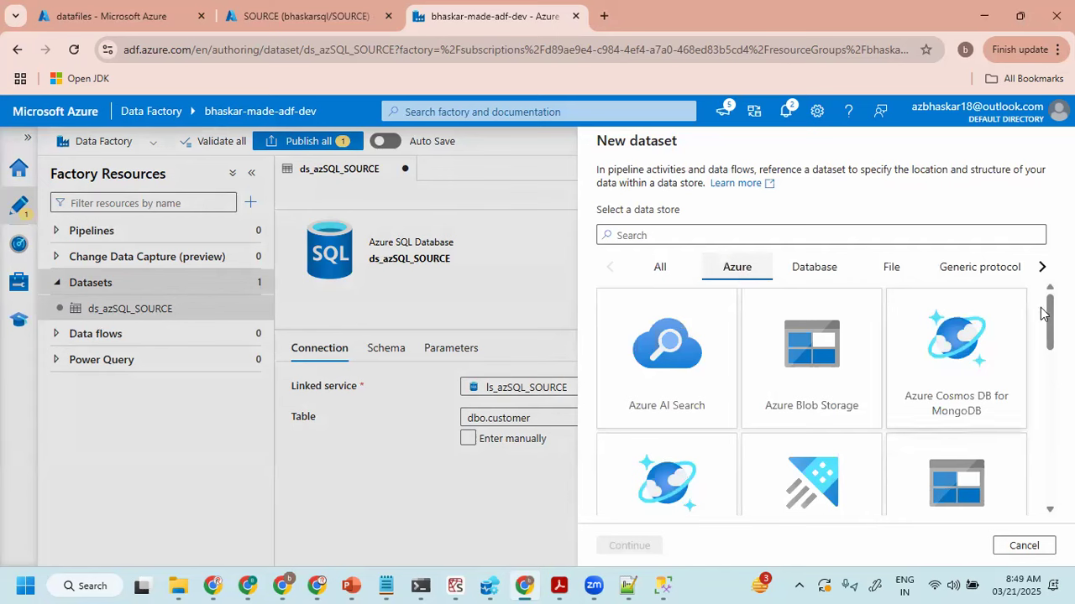
{"action": "scroll", "coordinate": [1050, 327], "scroll_direction": "down", "scroll_amount": 2}
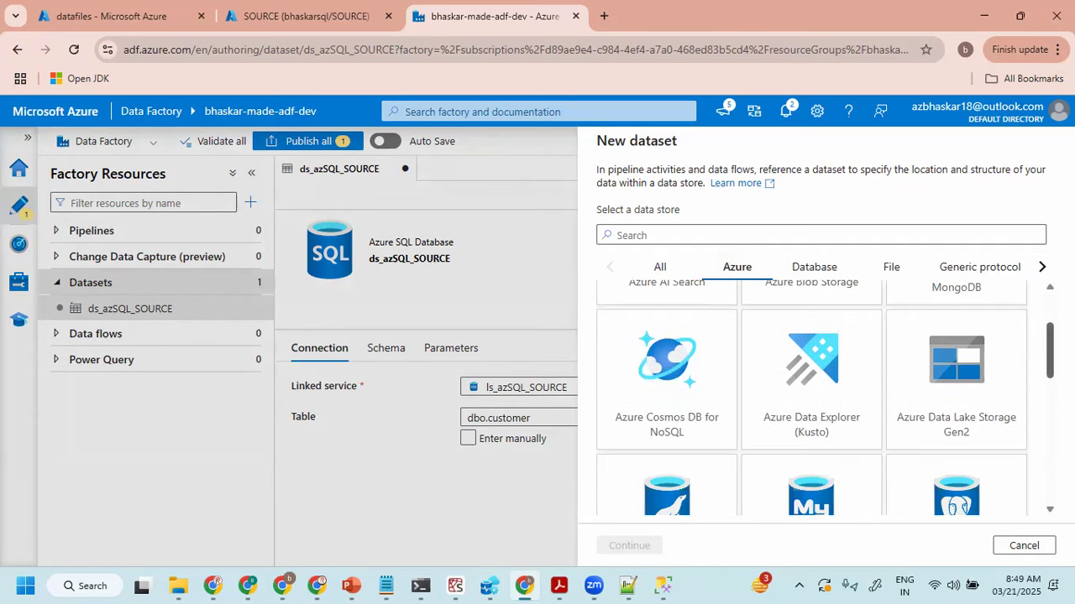
{"action": "left_click", "coordinate": [974, 380]}
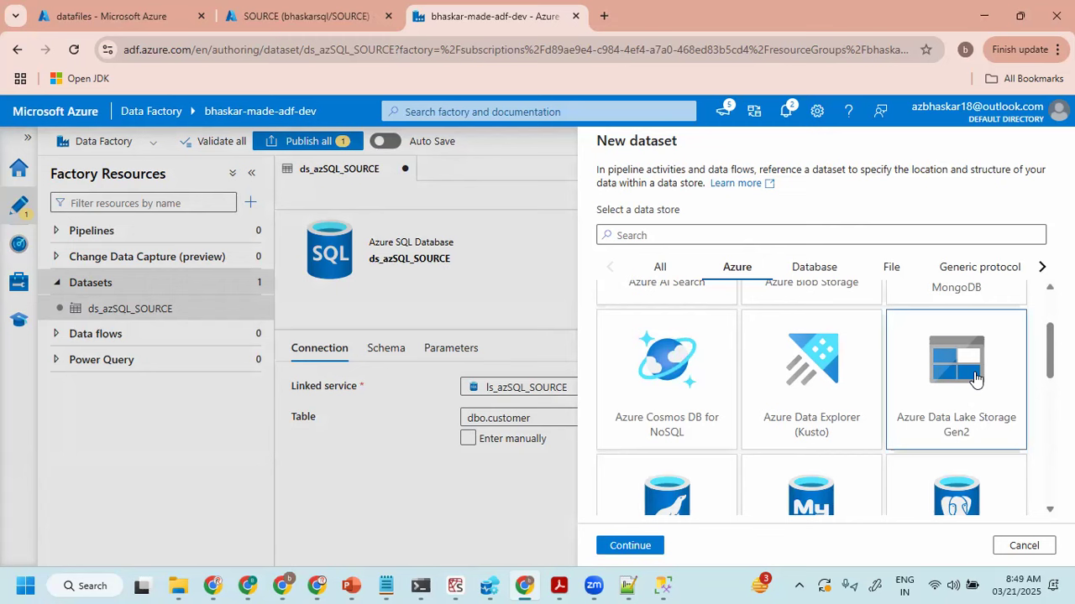
{"action": "left_click", "coordinate": [637, 546]}
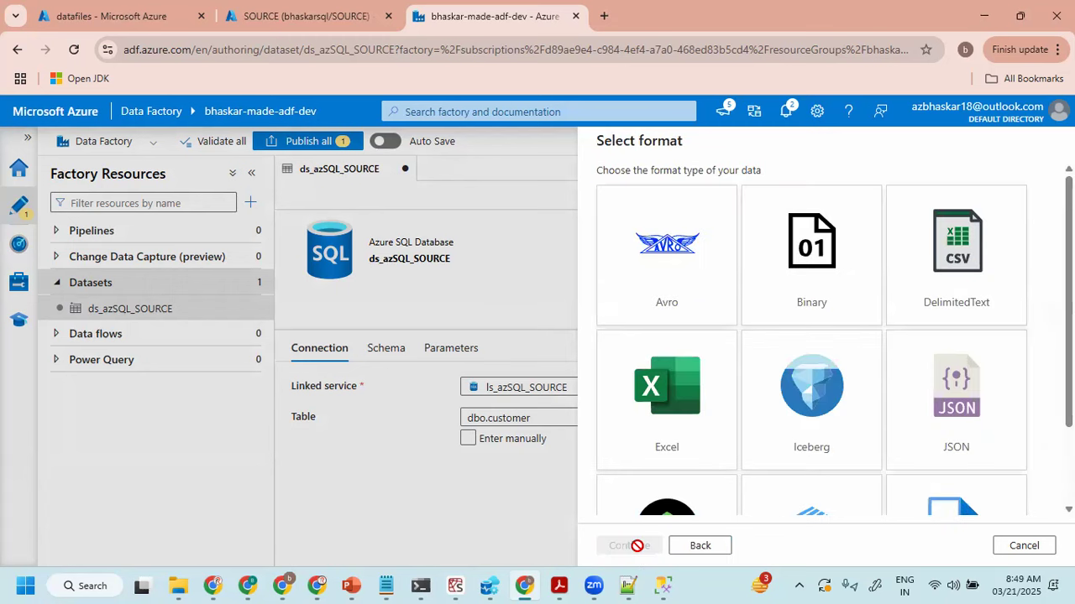
{"action": "left_click", "coordinate": [963, 268]}
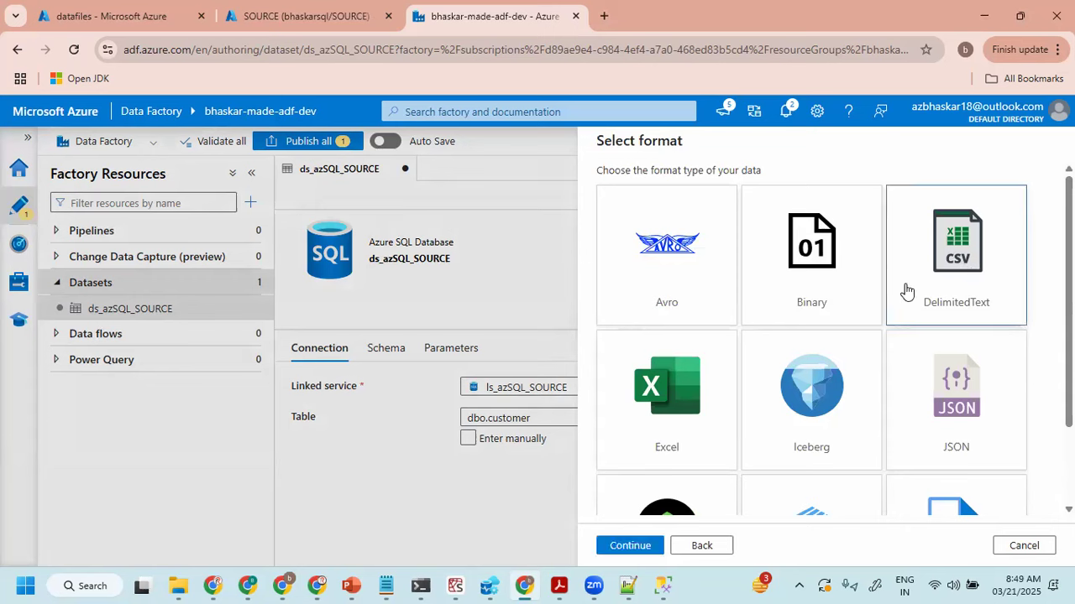
{"action": "left_click", "coordinate": [625, 547]}
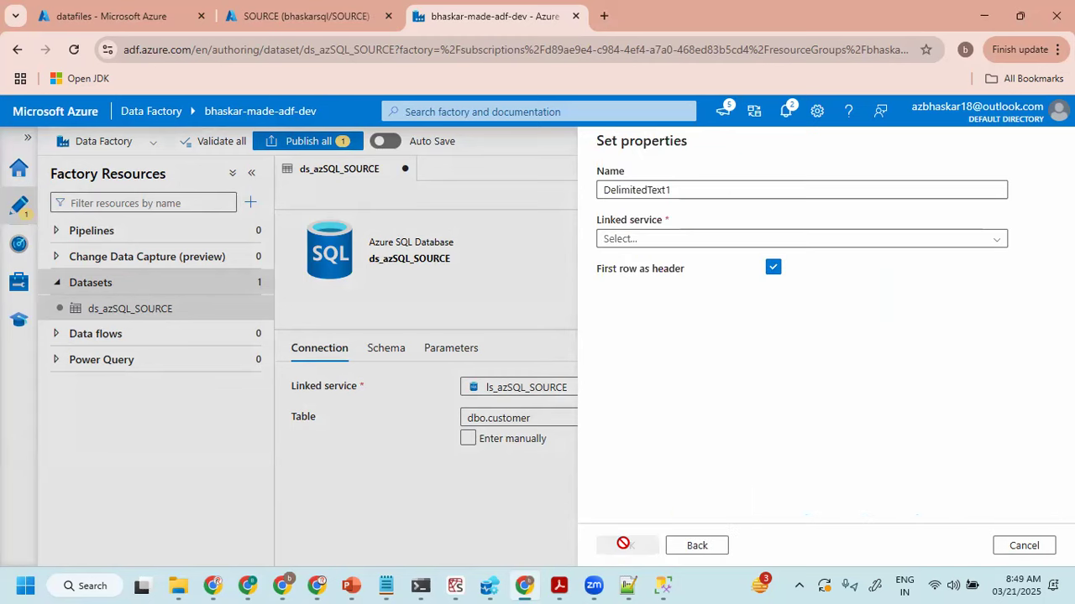
- Name the dataset ds_datafiles_output_customer and assign it the ls_adls linked service
{"action": "double_click", "coordinate": [697, 197]}
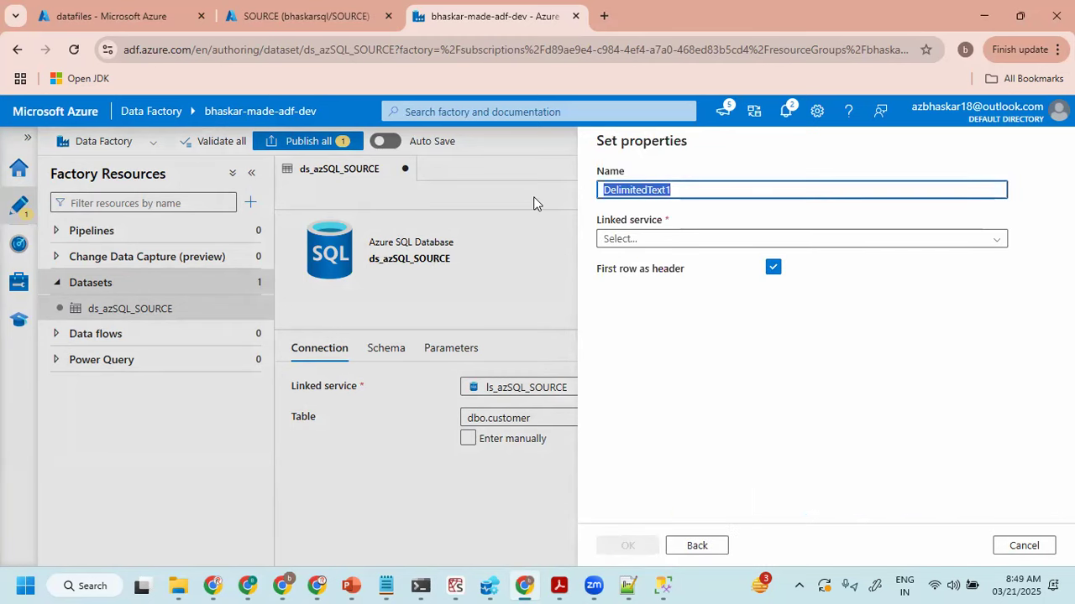
{"action": "type", "text": "ds"}
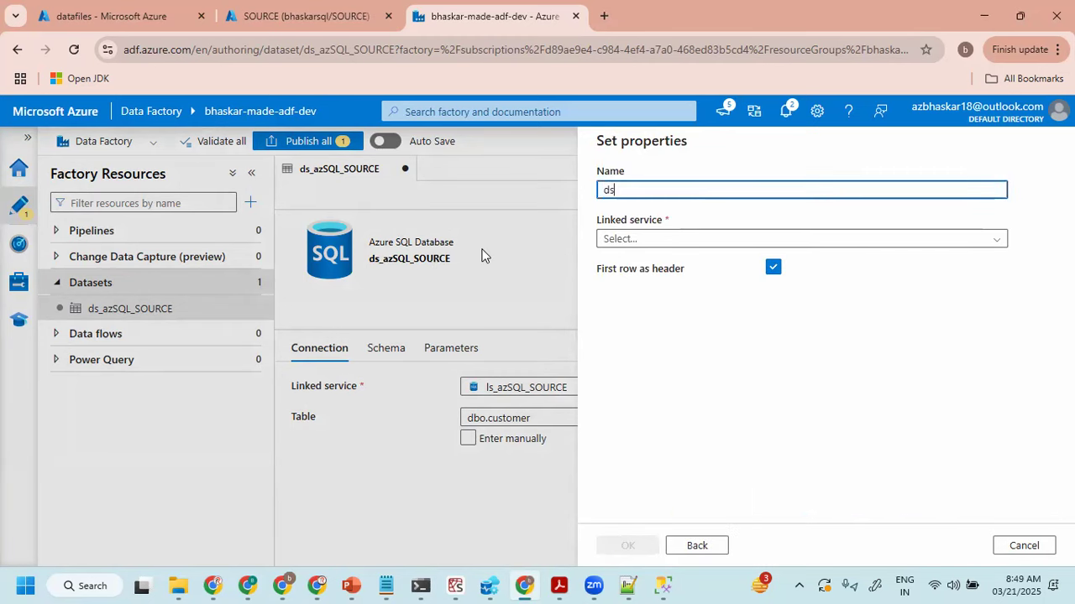
{"action": "type", "text": "_datafiles_o"}
{"action": "type", "text": "utput_customer"}
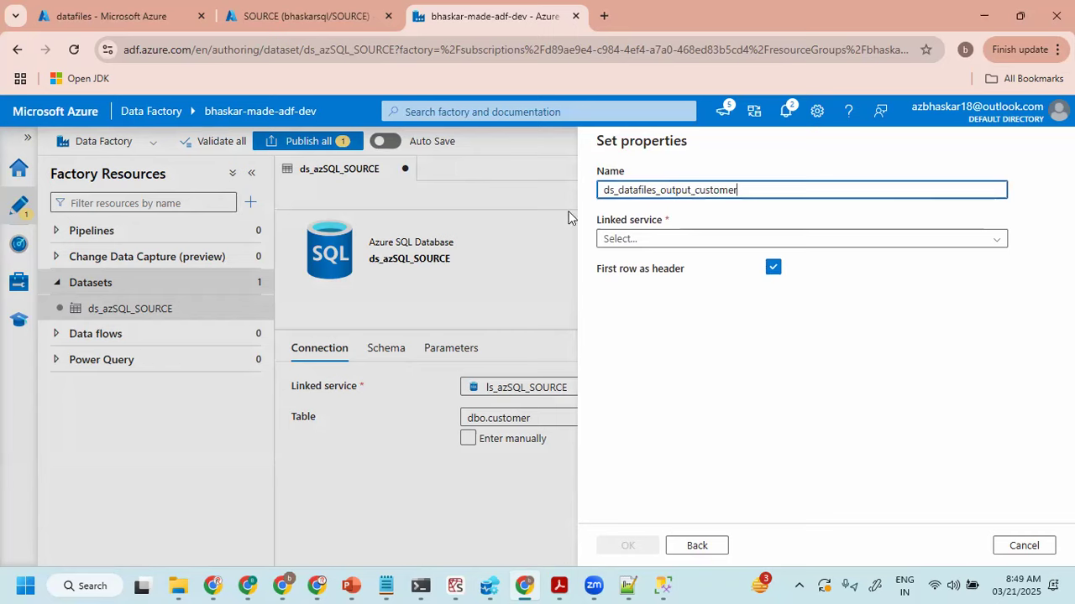
{"action": "left_click", "coordinate": [629, 241]}
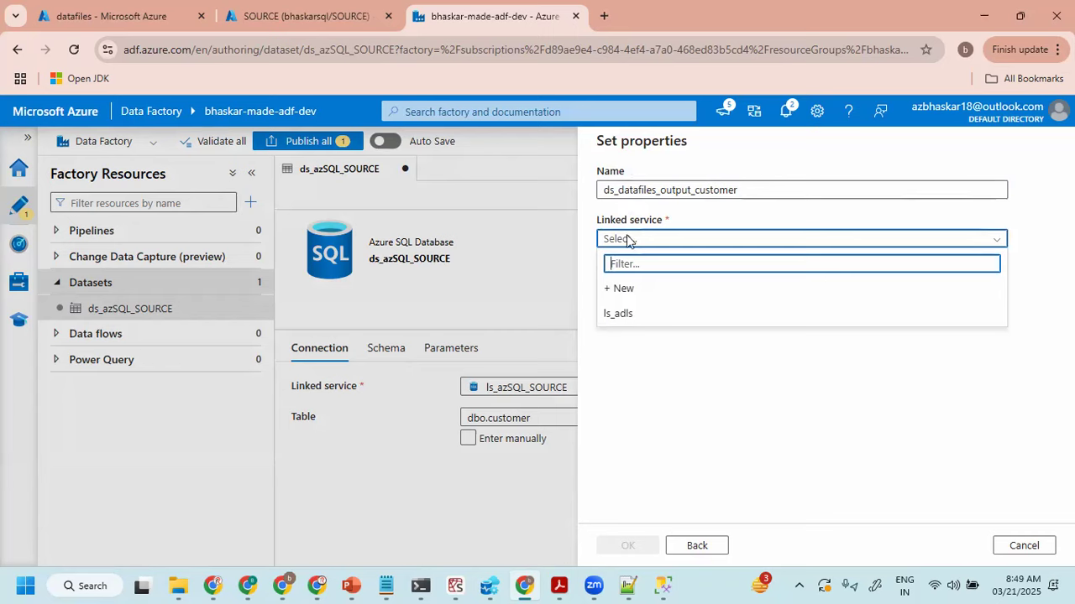
{"action": "left_click", "coordinate": [619, 313]}
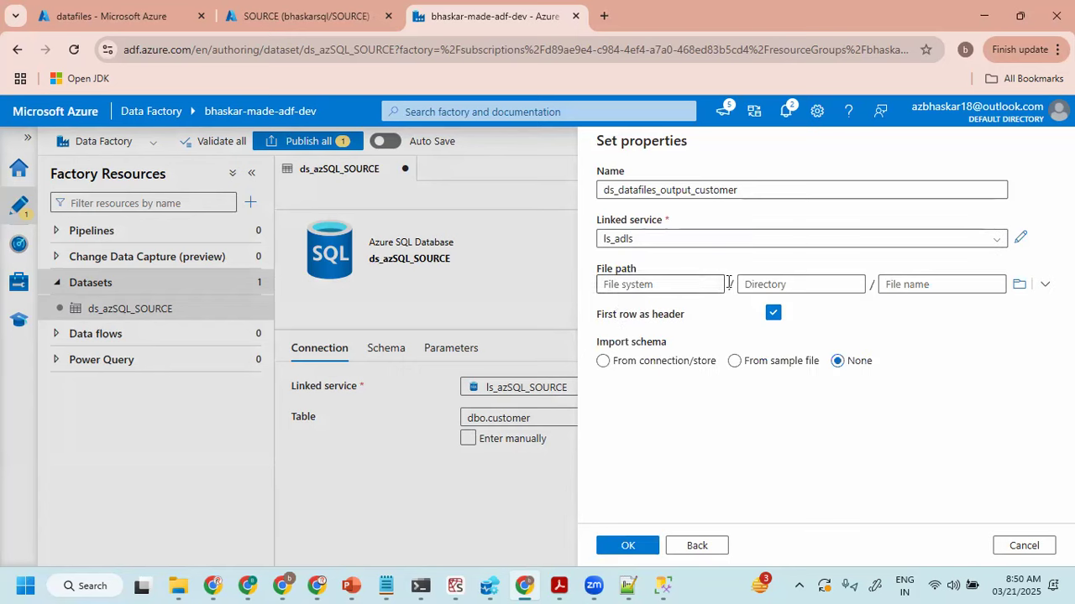
- Browse the storage for the dataset's file path and select the datafiles container
{"action": "left_click", "coordinate": [1018, 284]}
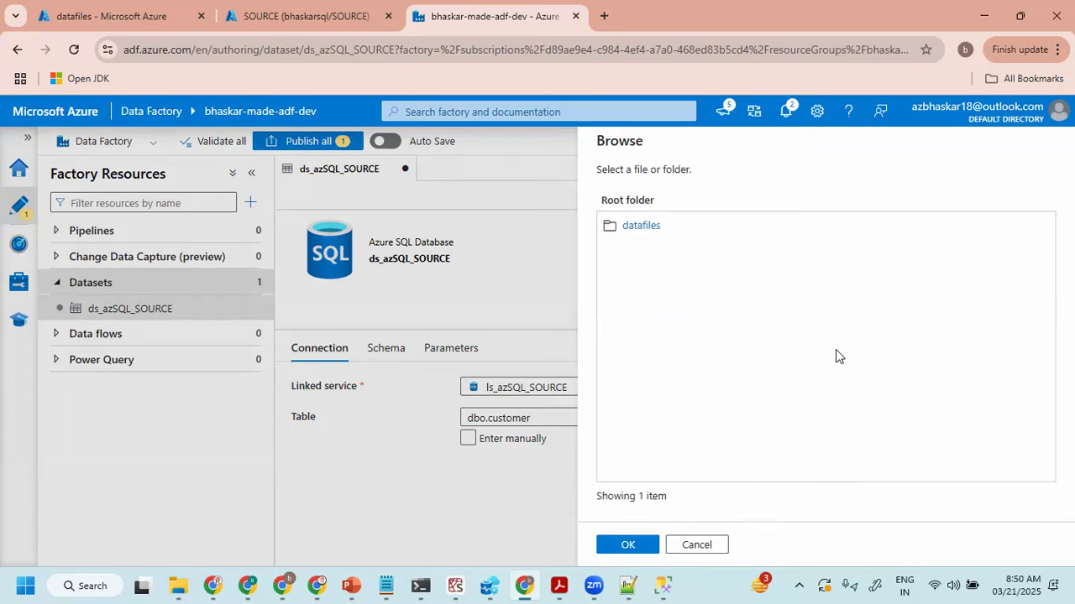
{"action": "left_click", "coordinate": [643, 226]}
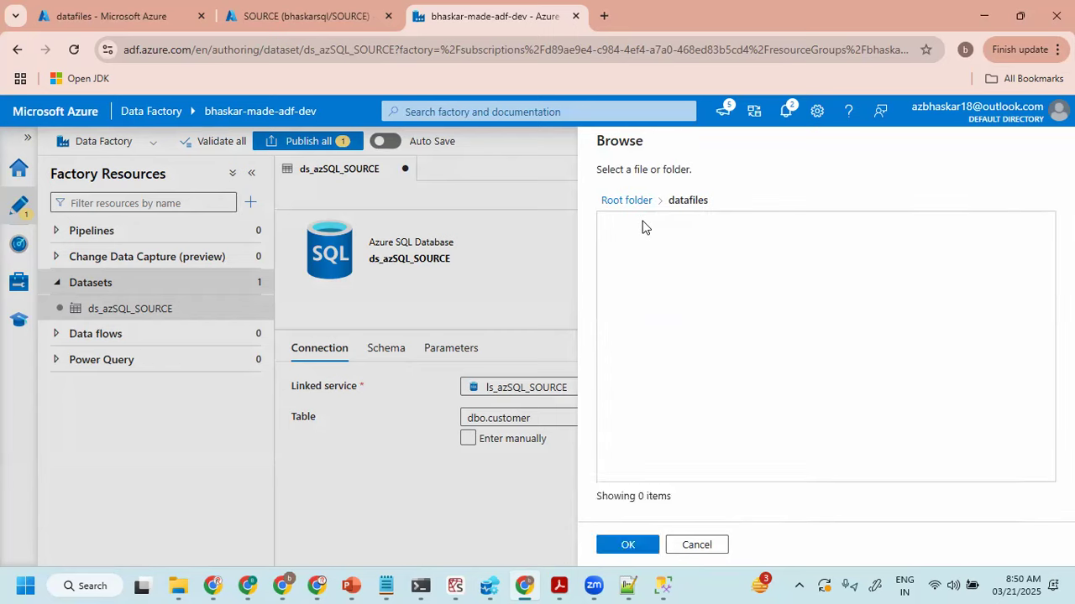
{"action": "left_click", "coordinate": [628, 545]}
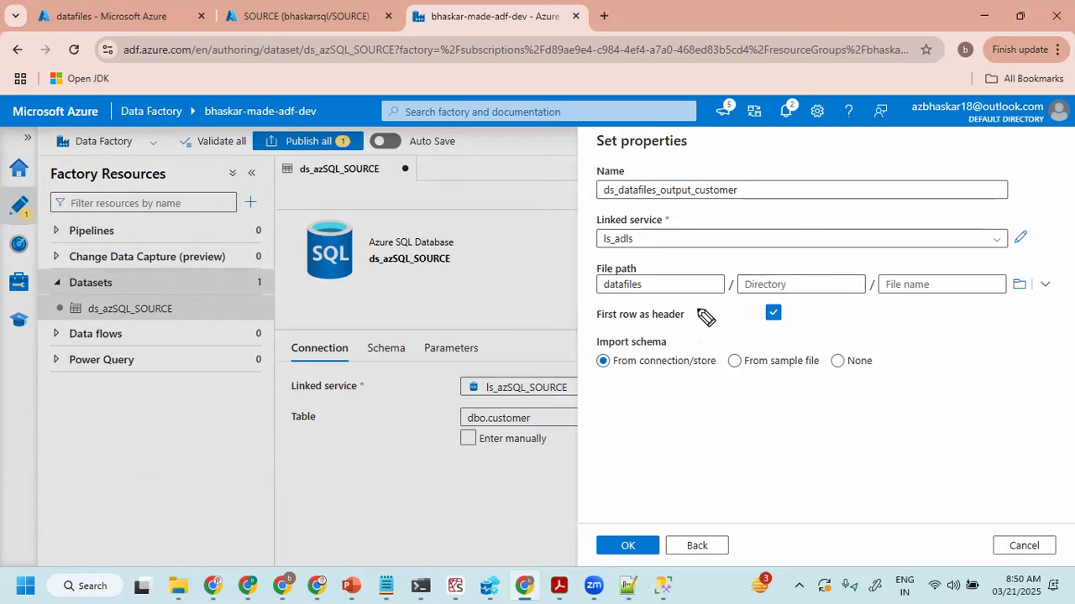
{"action": "left_click_drag", "start_coordinate": [758, 270], "coordinate": [838, 270]}
{"action": "left_click_drag", "start_coordinate": [747, 289], "coordinate": [840, 287]}
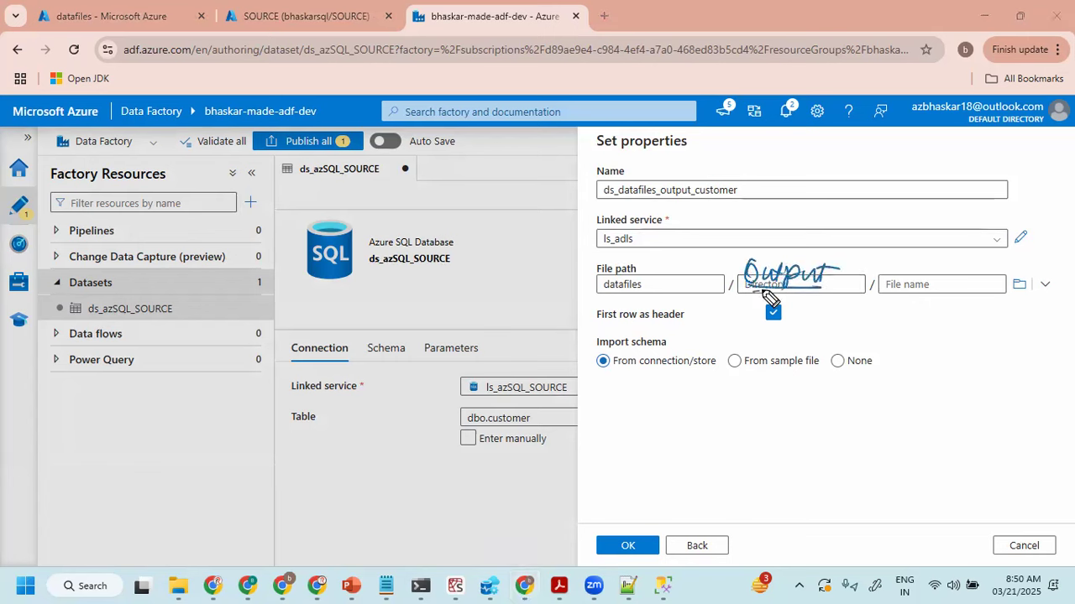
{"action": "mouse_move", "coordinate": [924, 270]}
{"action": "left_mouse_down"}
{"action": "mouse_move", "coordinate": [923, 285]}
{"action": "mouse_move", "coordinate": [943, 298]}
{"action": "left_mouse_up"}
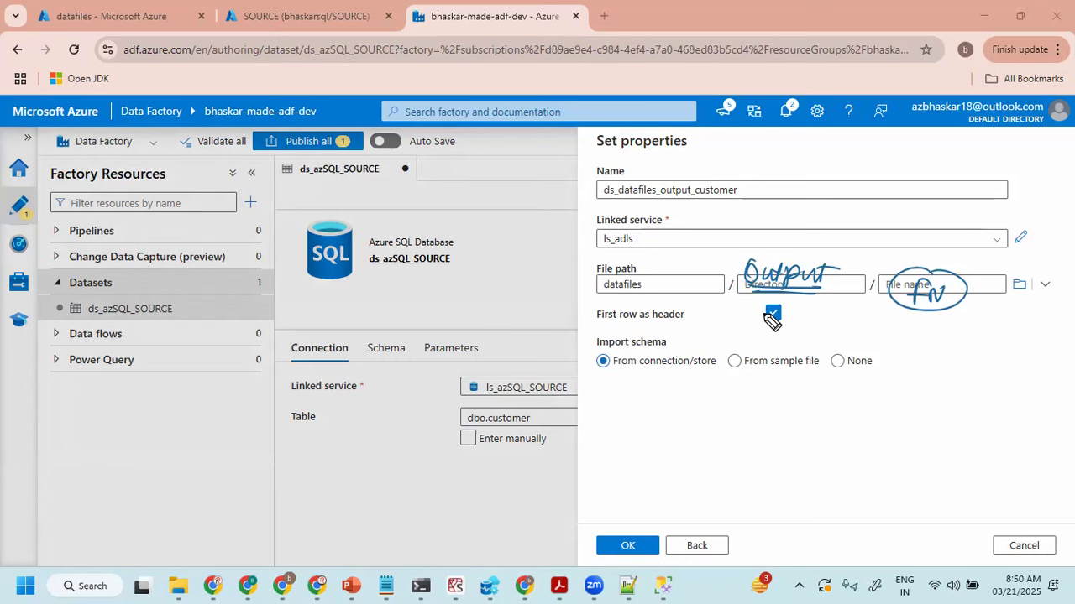
{"action": "mouse_move", "coordinate": [580, 328]}
{"action": "left_mouse_down"}
{"action": "mouse_move", "coordinate": [746, 320]}
{"action": "mouse_move", "coordinate": [780, 304]}
{"action": "left_mouse_up"}
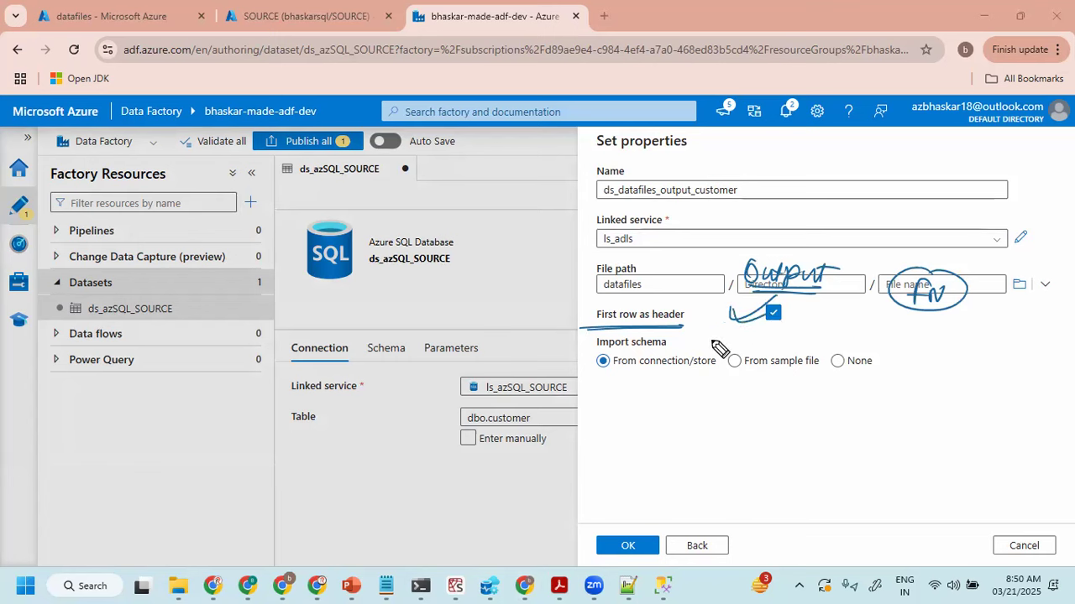
{"action": "mouse_move", "coordinate": [831, 352]}
{"action": "left_mouse_down"}
{"action": "mouse_move", "coordinate": [836, 367]}
{"action": "mouse_move", "coordinate": [892, 356]}
{"action": "left_mouse_up"}
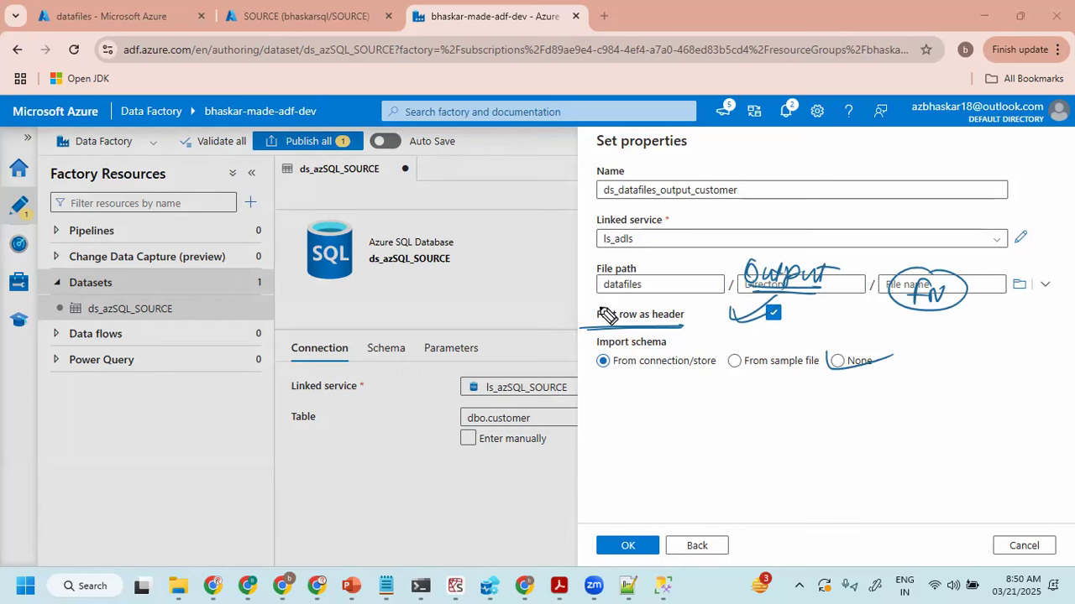
{"action": "key", "text": "Escape"}
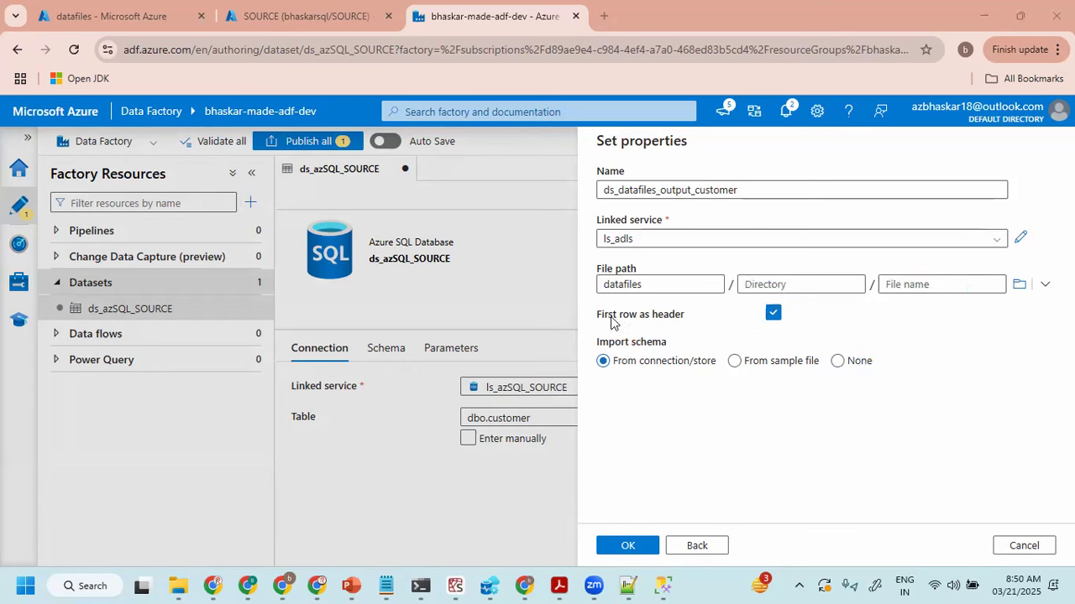
- Set the schema import to None, create the output dataset, and enlarge its connection settings area with the properties hidden
{"action": "left_click", "coordinate": [837, 362]}
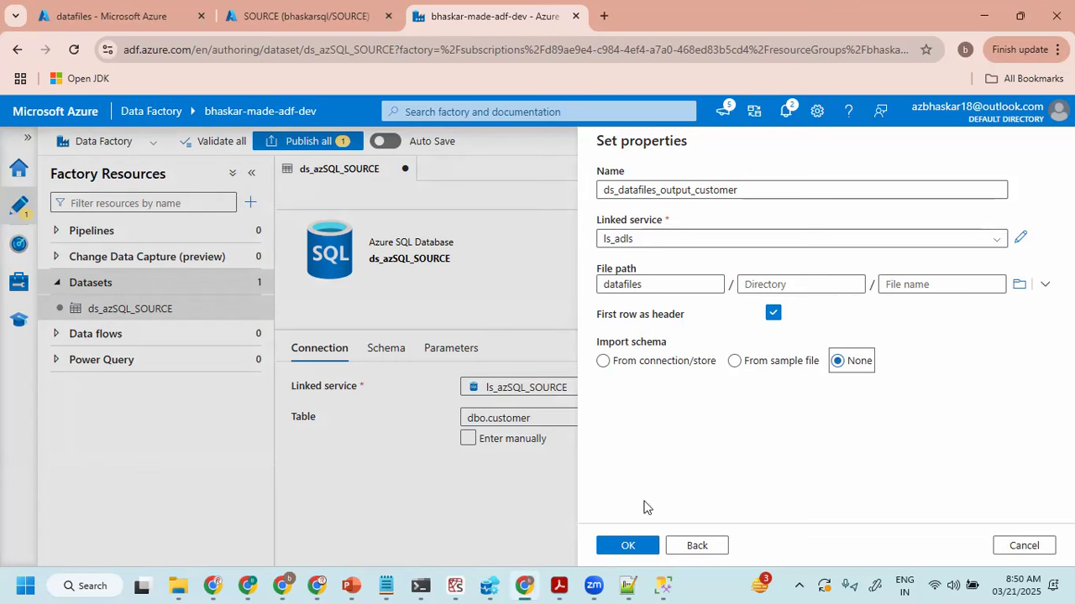
{"action": "left_click", "coordinate": [623, 550]}
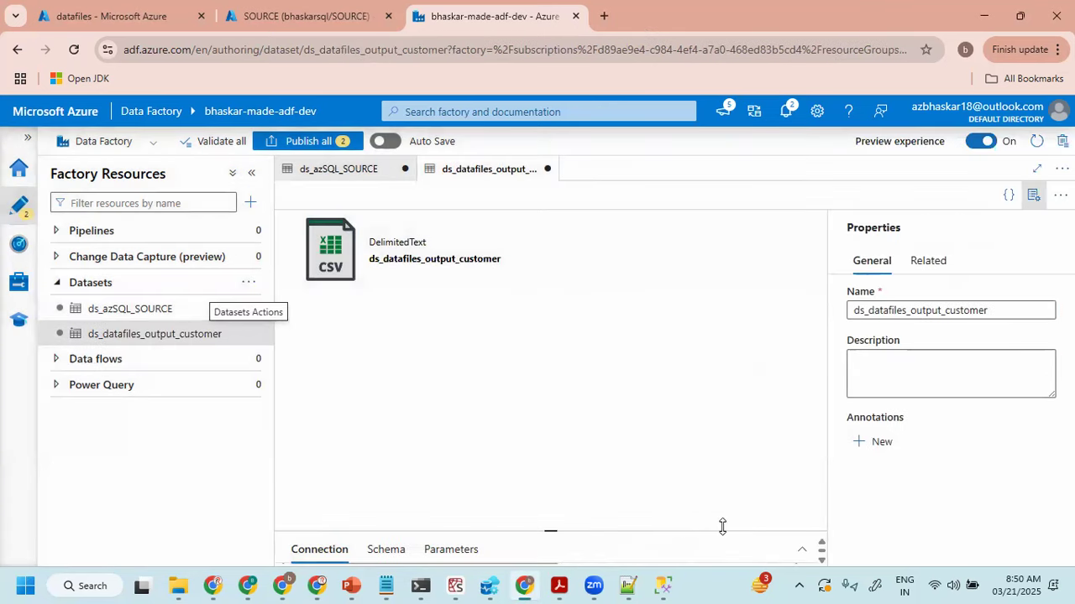
{"action": "left_click", "coordinate": [1033, 198]}
{"action": "left_click_drag", "start_coordinate": [671, 528], "coordinate": [678, 360]}
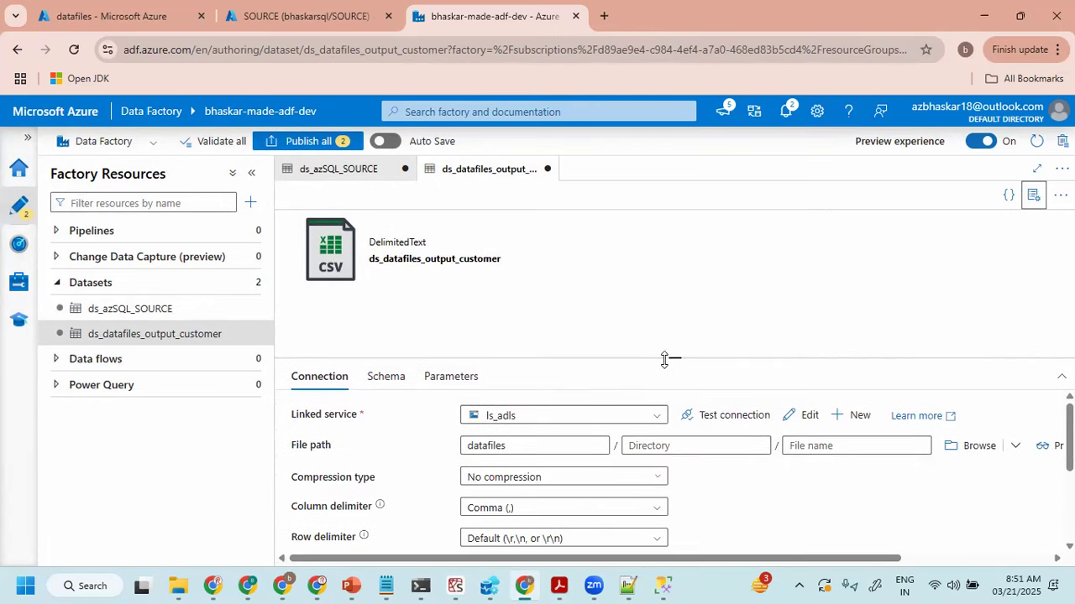
- Complete the output dataset's file path with the directory output and the file name customer.csv
{"action": "left_click", "coordinate": [338, 379]}
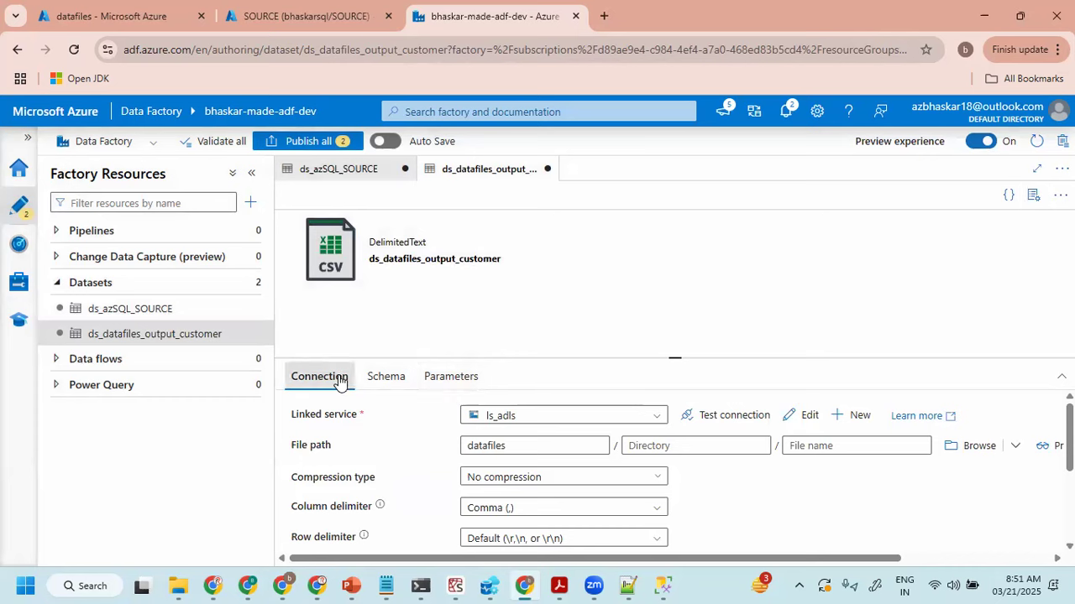
{"action": "left_click", "coordinate": [388, 383]}
{"action": "left_click", "coordinate": [452, 386]}
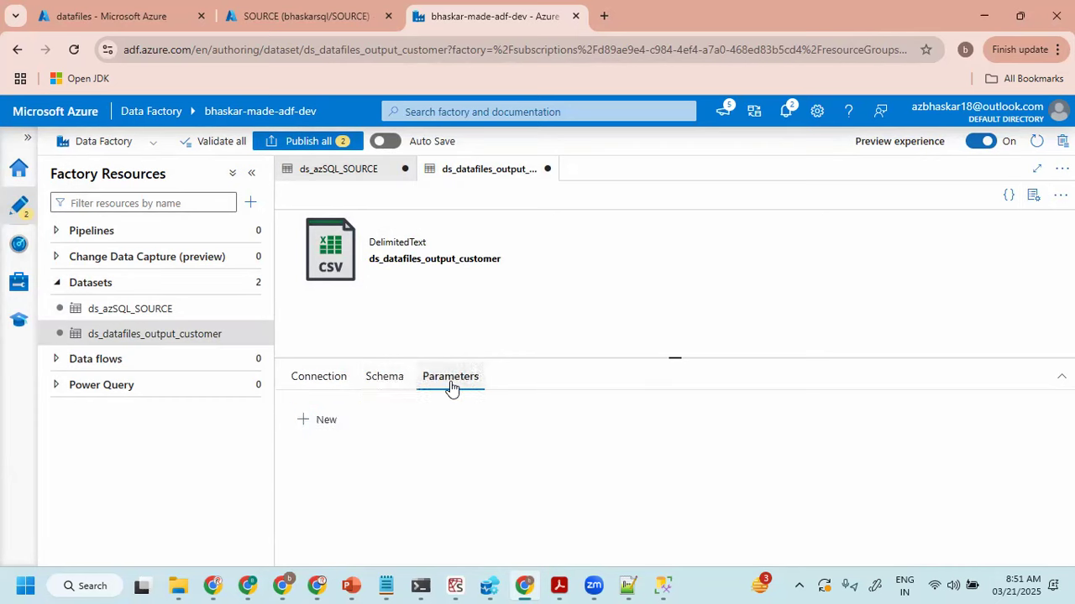
{"action": "left_click", "coordinate": [309, 379]}
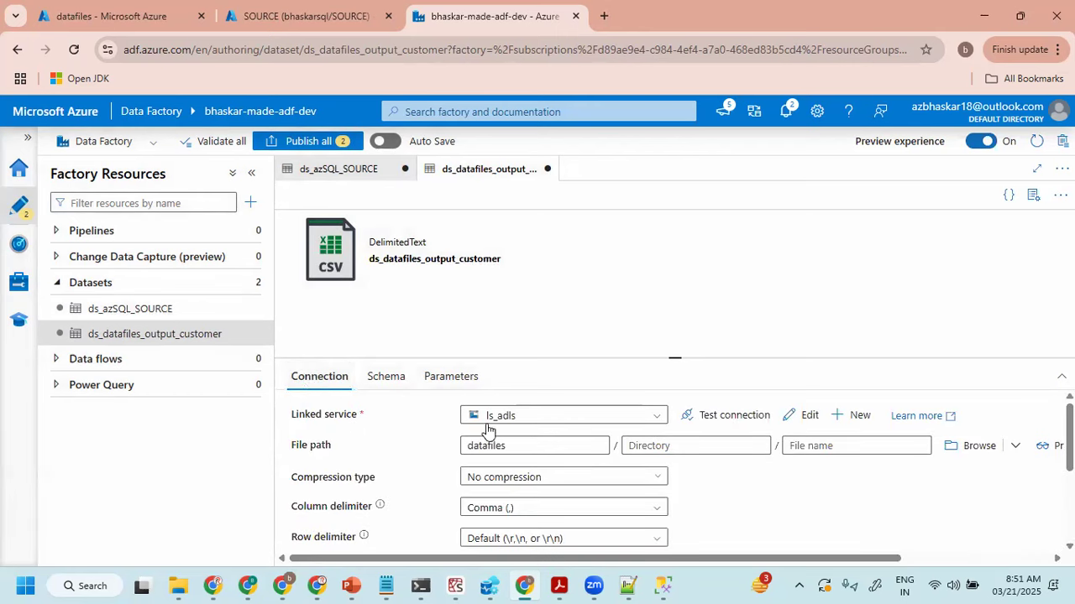
{"action": "left_click", "coordinate": [674, 454]}
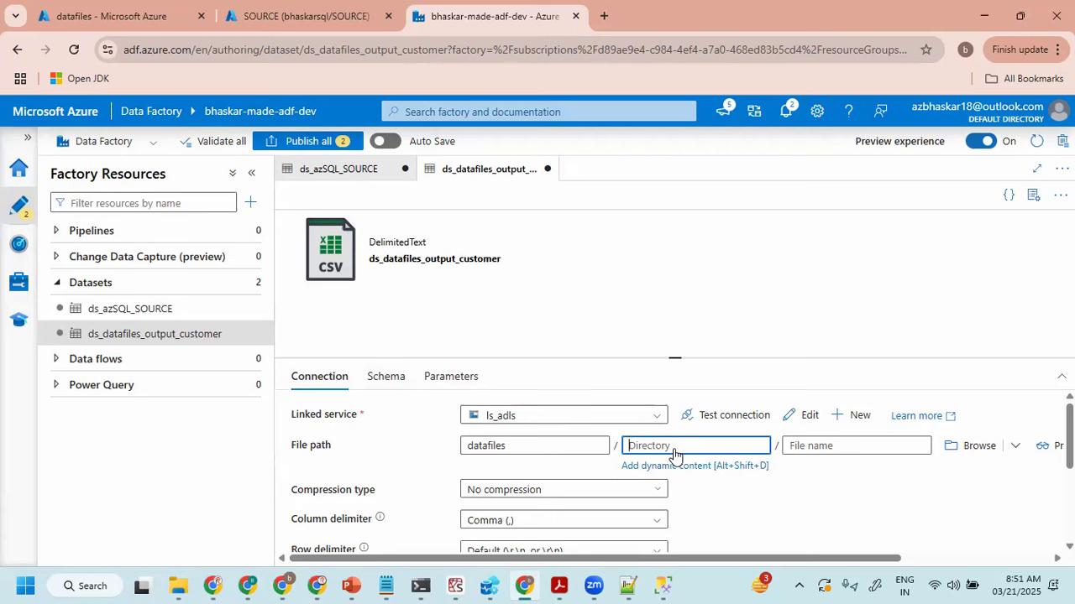
{"action": "type", "text": "output"}
{"action": "key", "text": "Tab"}
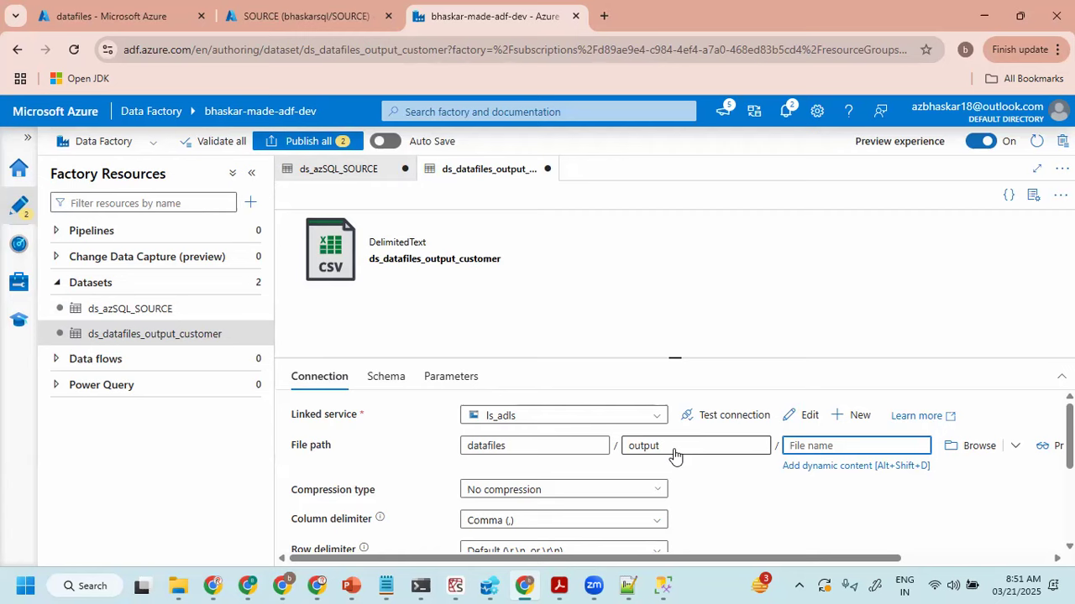
{"action": "type", "text": "customer.csv"}
{"action": "left_click", "coordinate": [736, 481]}
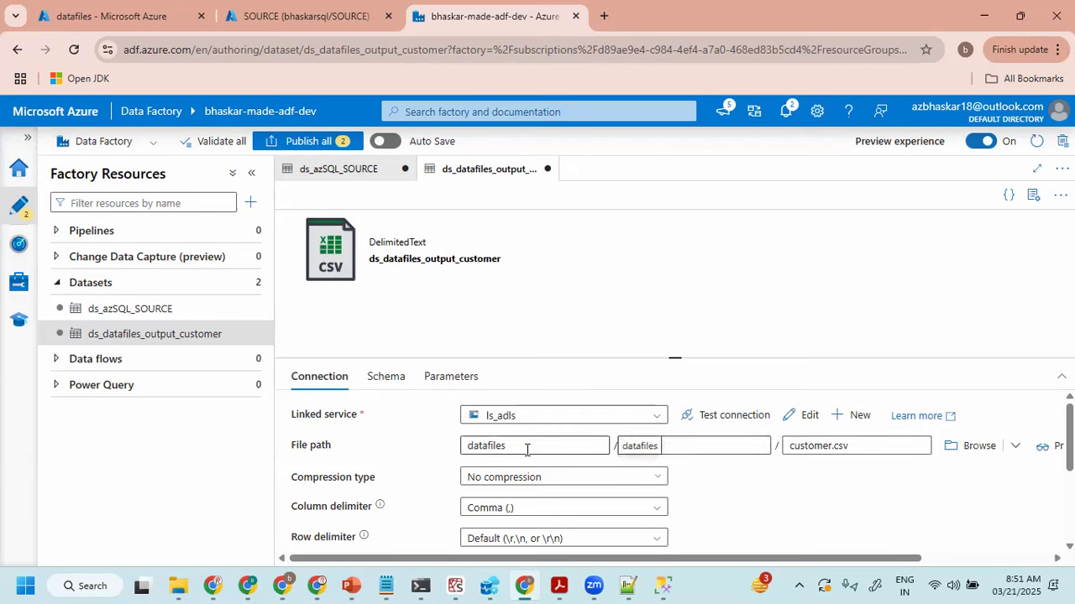
{"action": "left_click_drag", "start_coordinate": [523, 445], "coordinate": [468, 445]}
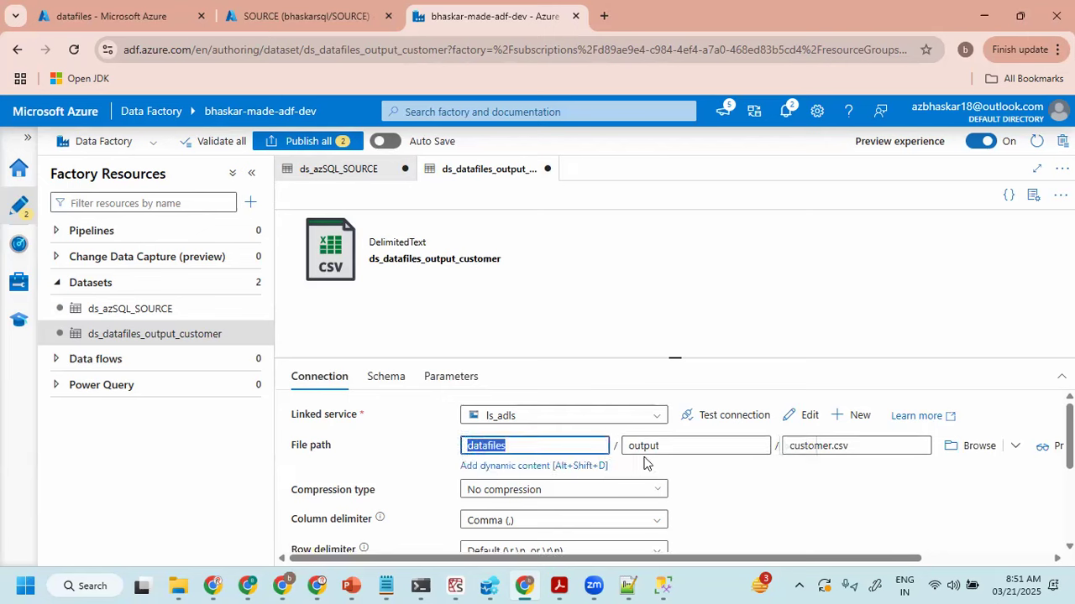
{"action": "left_click", "coordinate": [719, 473]}
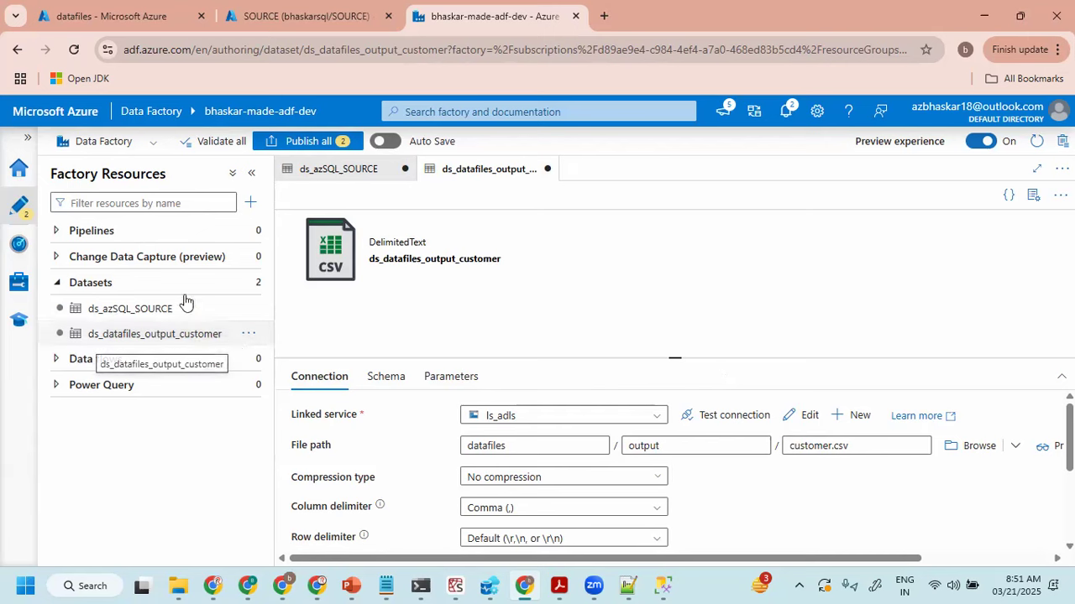
- Create a new pipeline named pl_move_data_from_azSQL_to_ADLS and hide its properties
{"action": "left_click", "coordinate": [249, 230]}
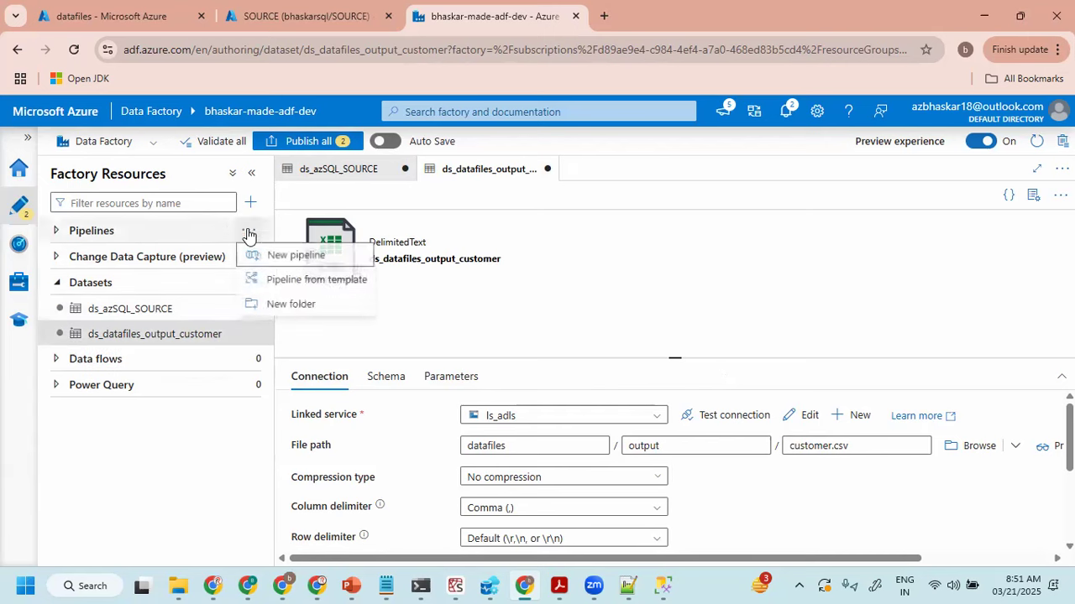
{"action": "left_click", "coordinate": [303, 259]}
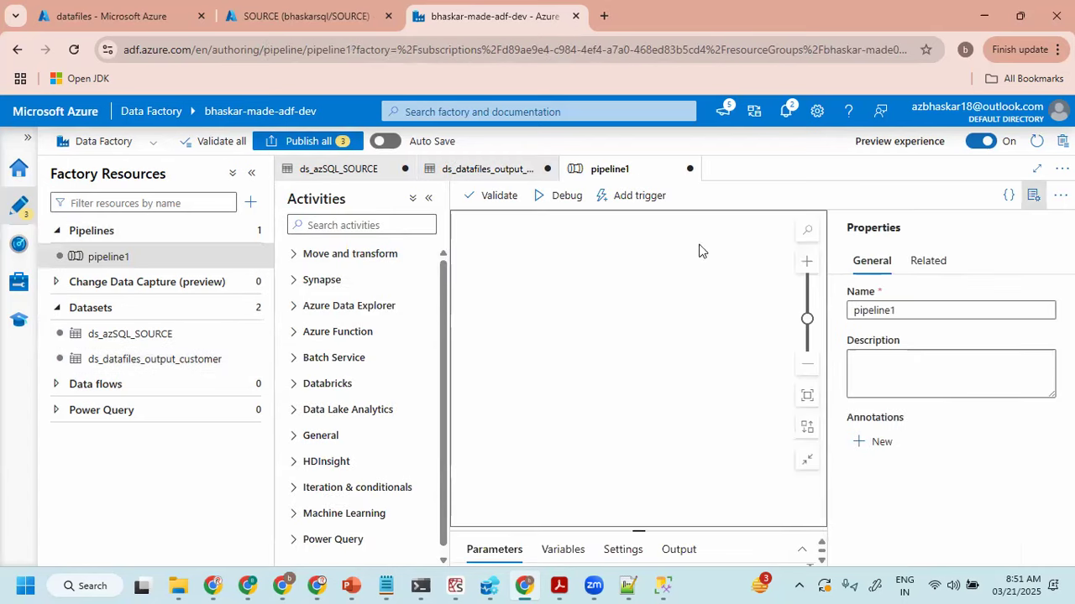
{"action": "left_click_drag", "start_coordinate": [915, 314], "coordinate": [787, 310]}
{"action": "type", "text": "pl_move_data_from_azSQL_to_ADLS"}
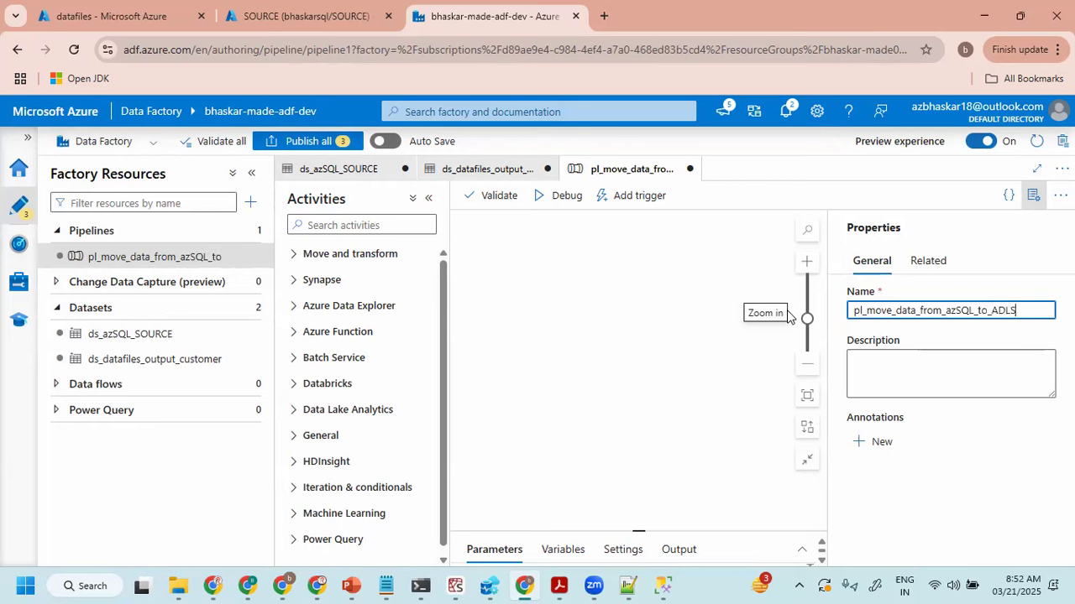
{"action": "left_click", "coordinate": [1033, 194]}
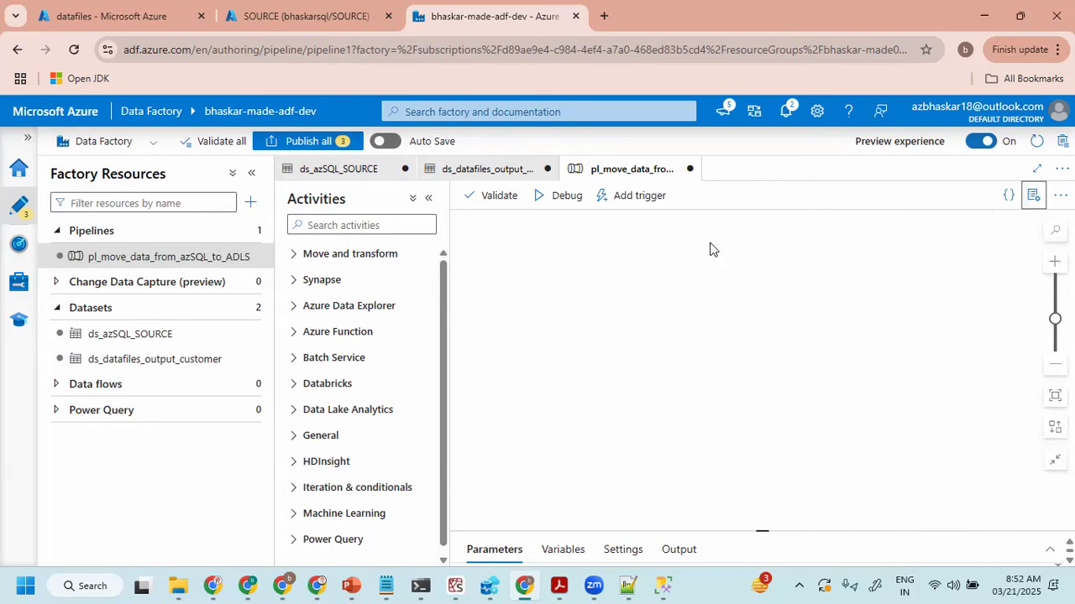
- Review the pipeline's name and its pl_ prefix in the properties, and close them again
{"action": "left_click", "coordinate": [251, 175]}
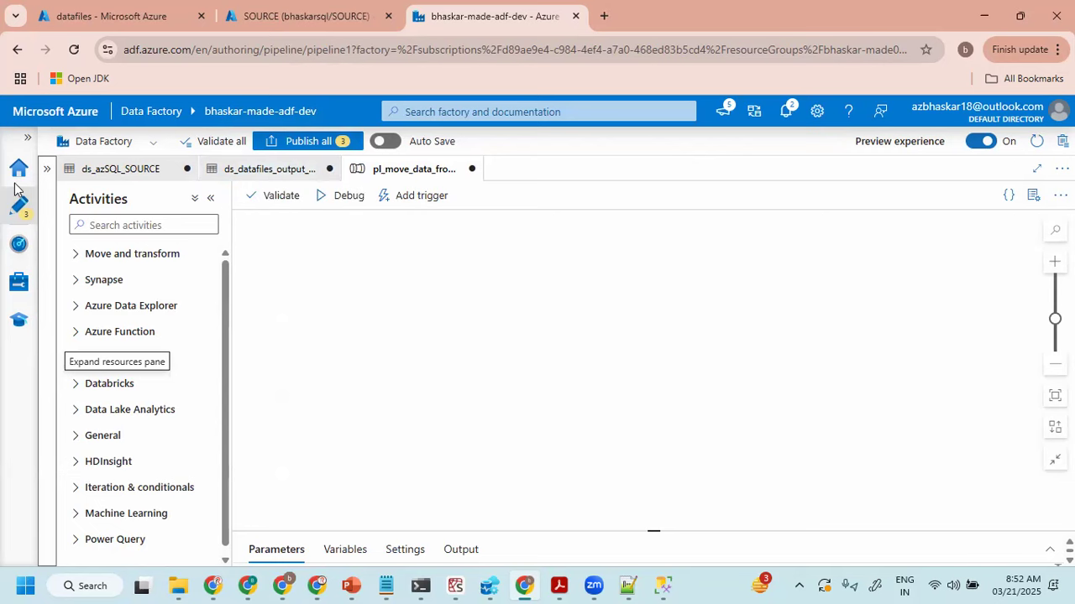
{"action": "left_click", "coordinate": [47, 168]}
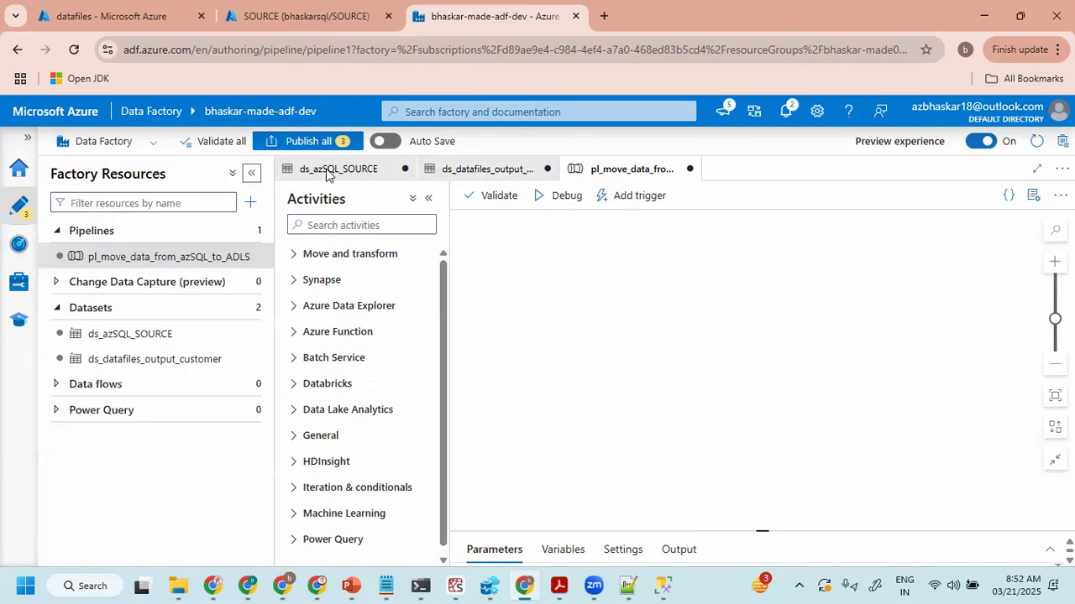
{"action": "left_click", "coordinate": [1034, 201]}
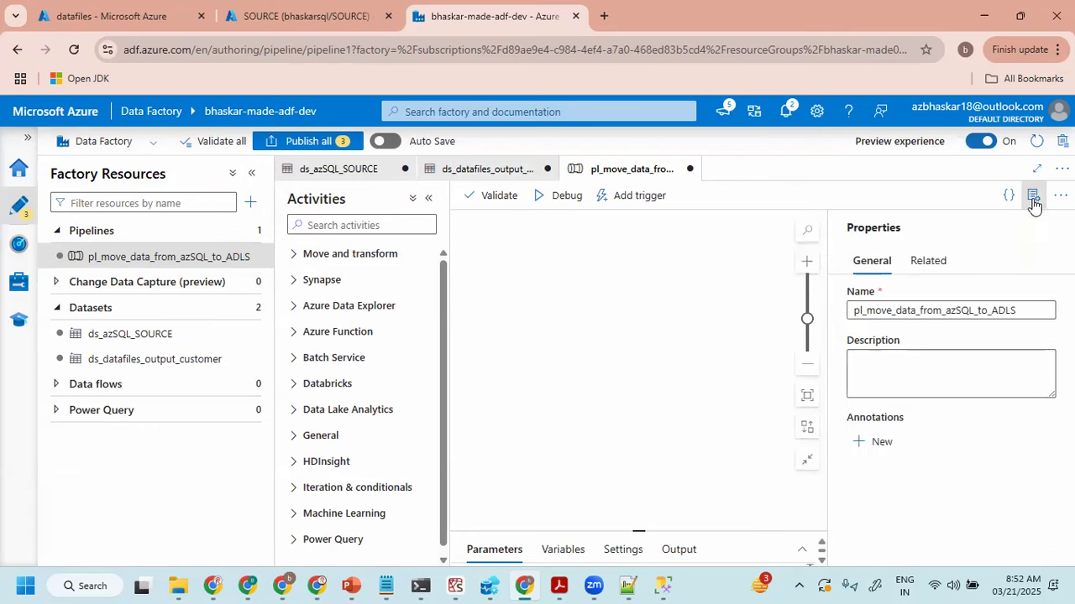
{"action": "left_click", "coordinate": [915, 309]}
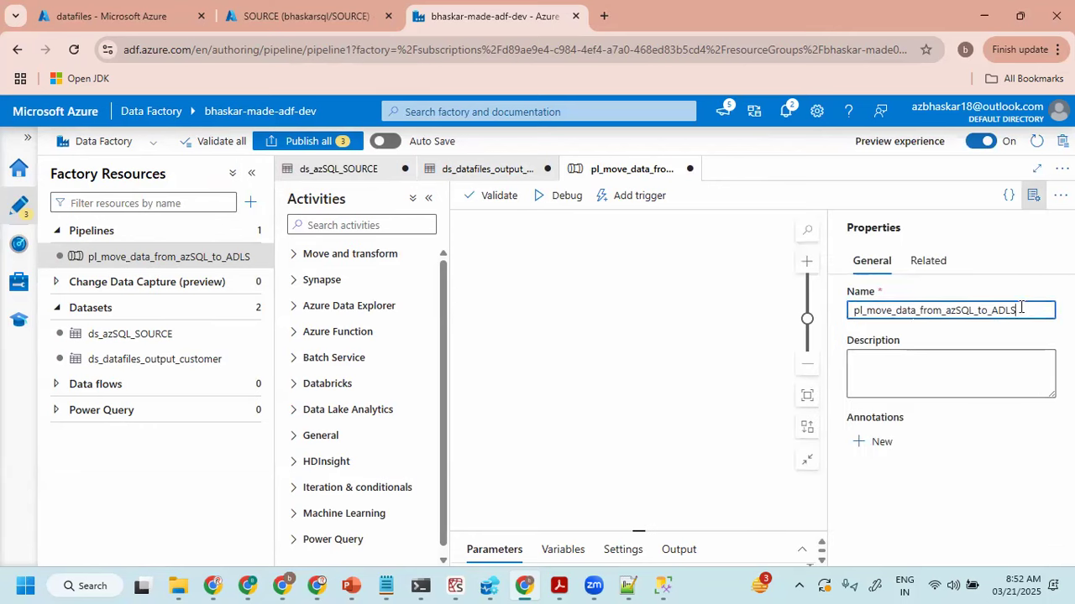
{"action": "left_click_drag", "start_coordinate": [1021, 309], "coordinate": [860, 307]}
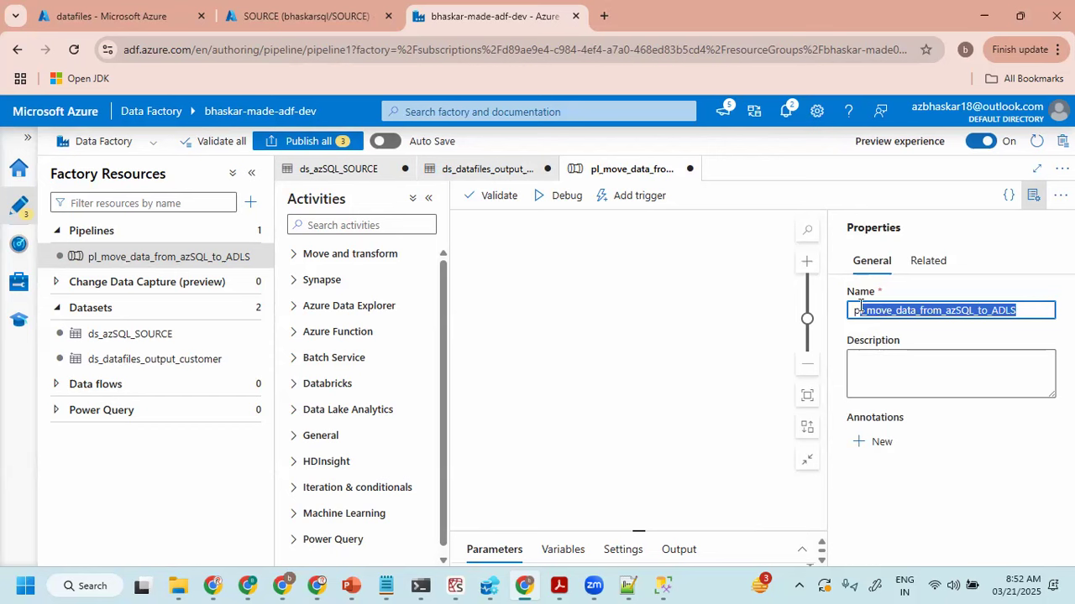
{"action": "left_click", "coordinate": [856, 309]}
{"action": "left_click_drag", "start_coordinate": [853, 309], "coordinate": [1026, 318]}
{"action": "left_click", "coordinate": [907, 308]}
{"action": "left_click_drag", "start_coordinate": [1031, 308], "coordinate": [848, 314]}
{"action": "left_click", "coordinate": [861, 308]}
{"action": "left_click_drag", "start_coordinate": [849, 309], "coordinate": [867, 309]}
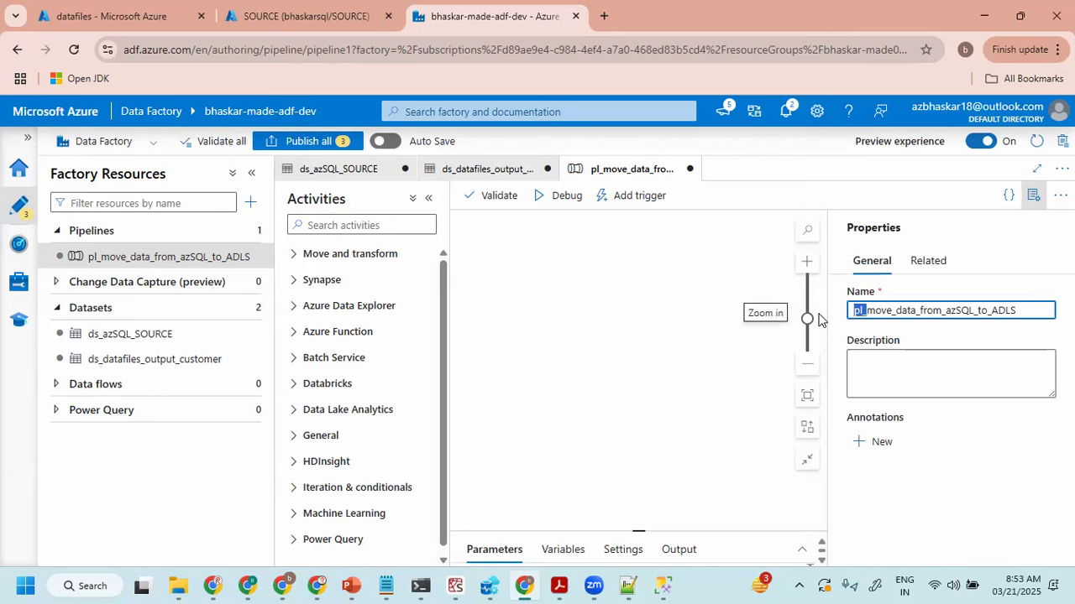
{"action": "left_click", "coordinate": [922, 310]}
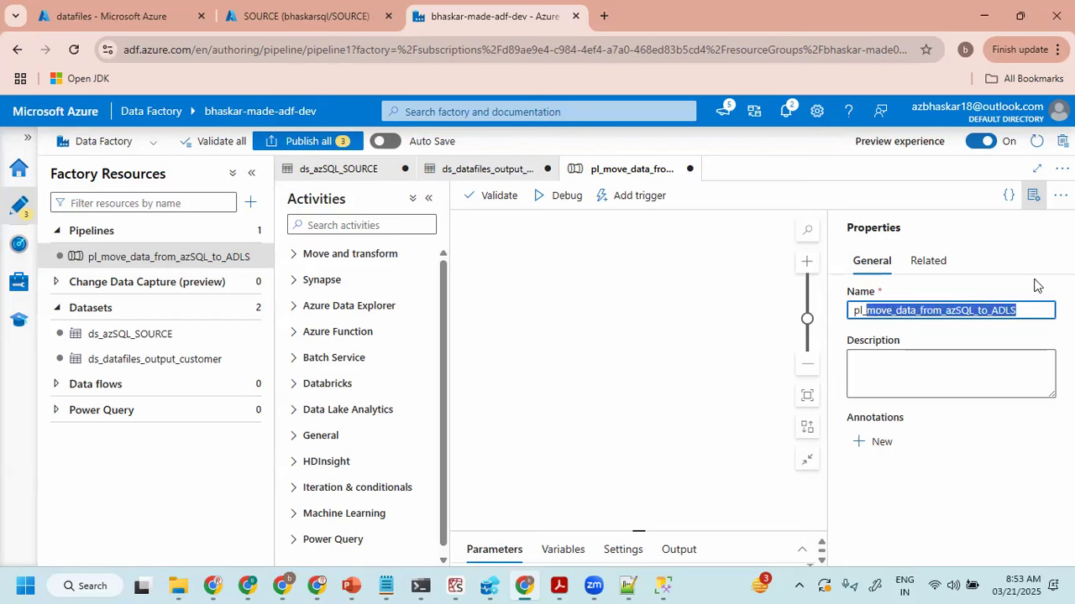
{"action": "left_click", "coordinate": [1033, 195]}
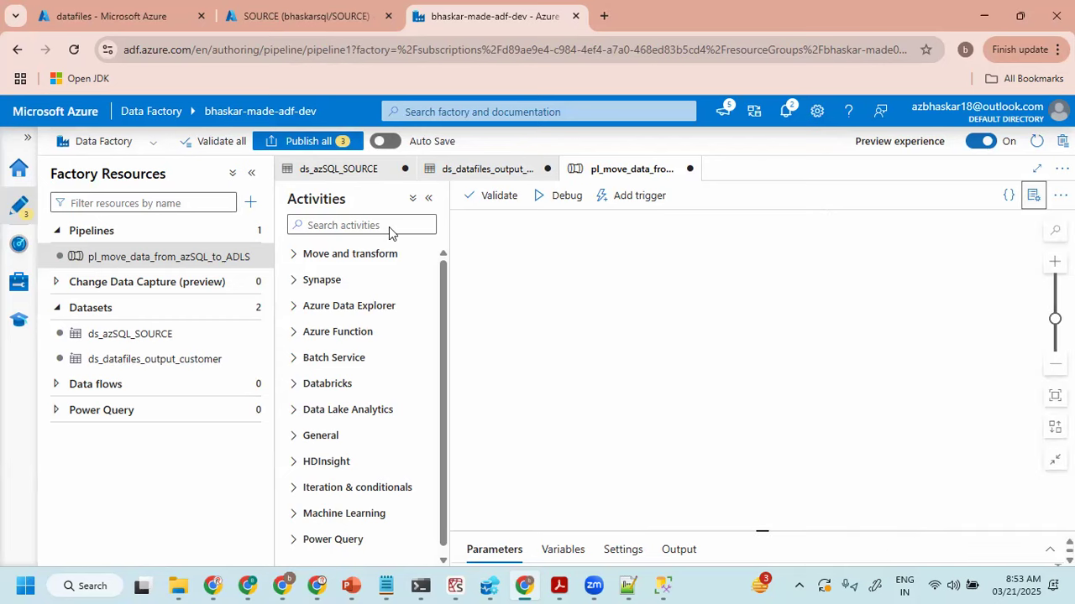
- Add a Copy data activity to the pipeline canvas with the factory resources collapsed, and enlarge its settings area
{"action": "left_click", "coordinate": [250, 175]}
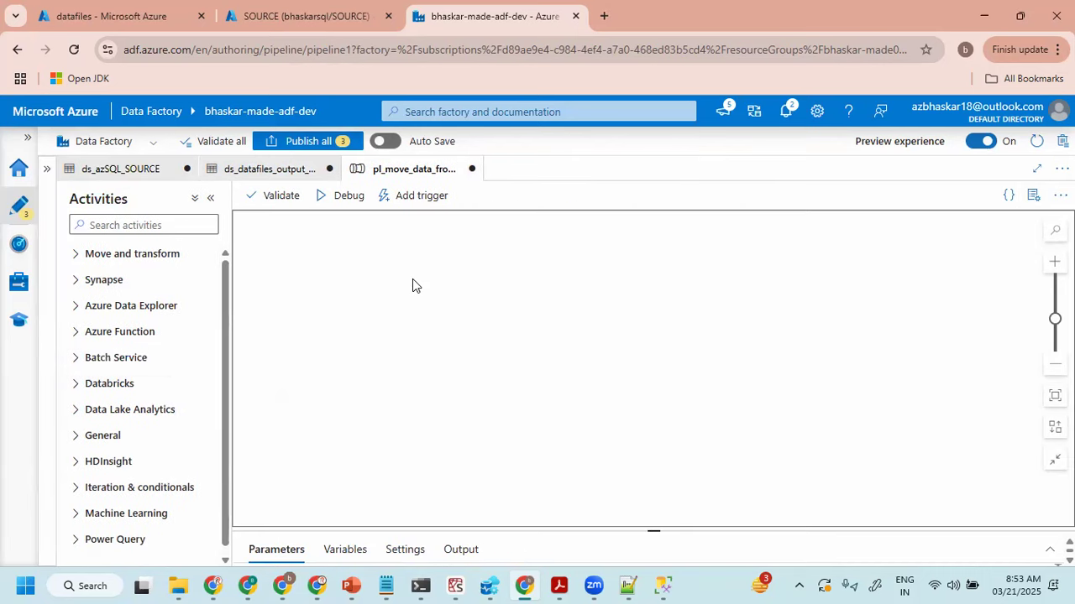
{"action": "left_click", "coordinate": [74, 253]}
{"action": "left_click_drag", "start_coordinate": [115, 283], "coordinate": [537, 286]}
{"action": "left_click_drag", "start_coordinate": [624, 527], "coordinate": [635, 377]}
- Set the copy activity's source dataset to ds_azSQL_SOURCE
{"action": "left_click", "coordinate": [314, 402]}
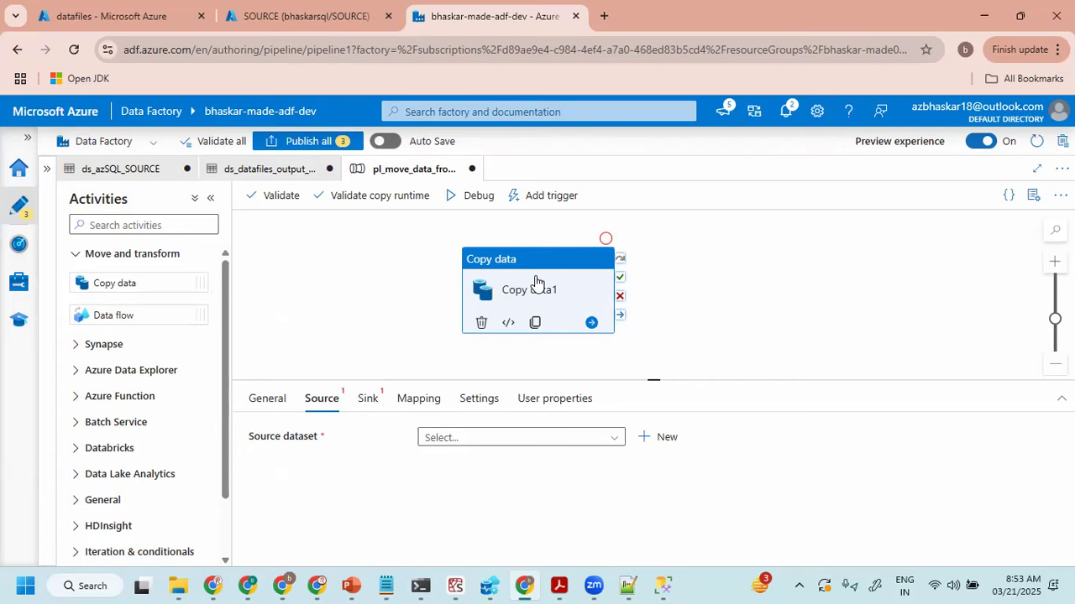
{"action": "left_click_drag", "start_coordinate": [501, 380], "coordinate": [502, 327]}
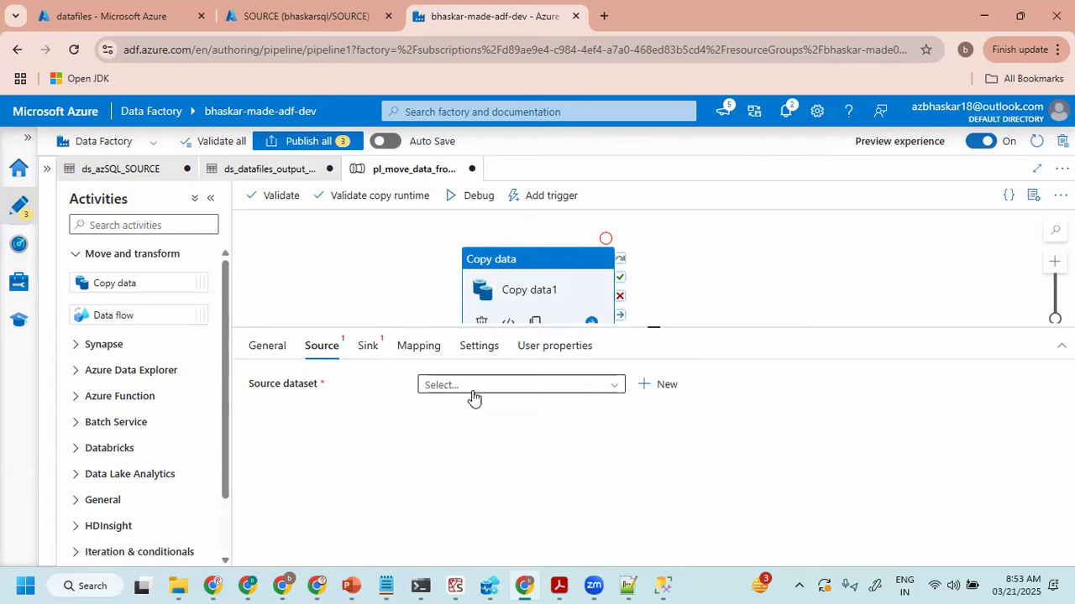
{"action": "left_click", "coordinate": [469, 389]}
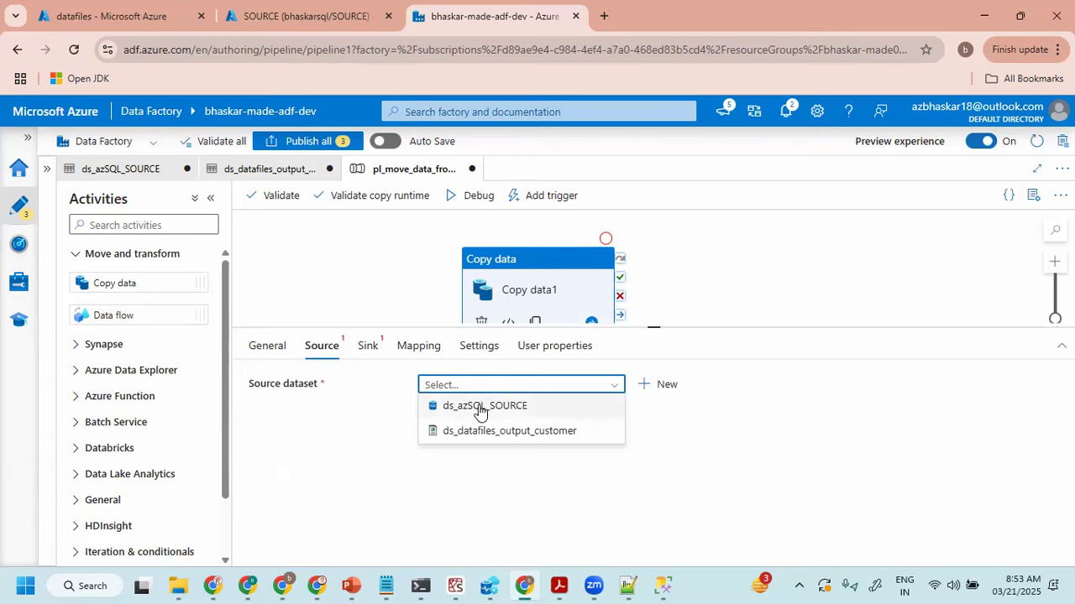
{"action": "left_click", "coordinate": [485, 406]}
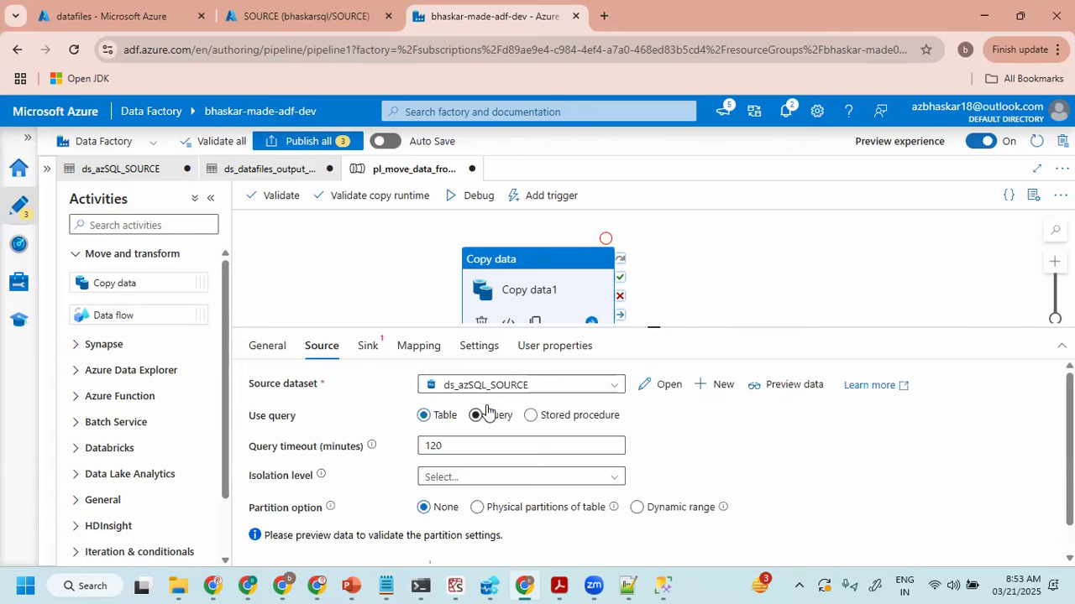
{"action": "left_click_drag", "start_coordinate": [546, 327], "coordinate": [546, 308]}
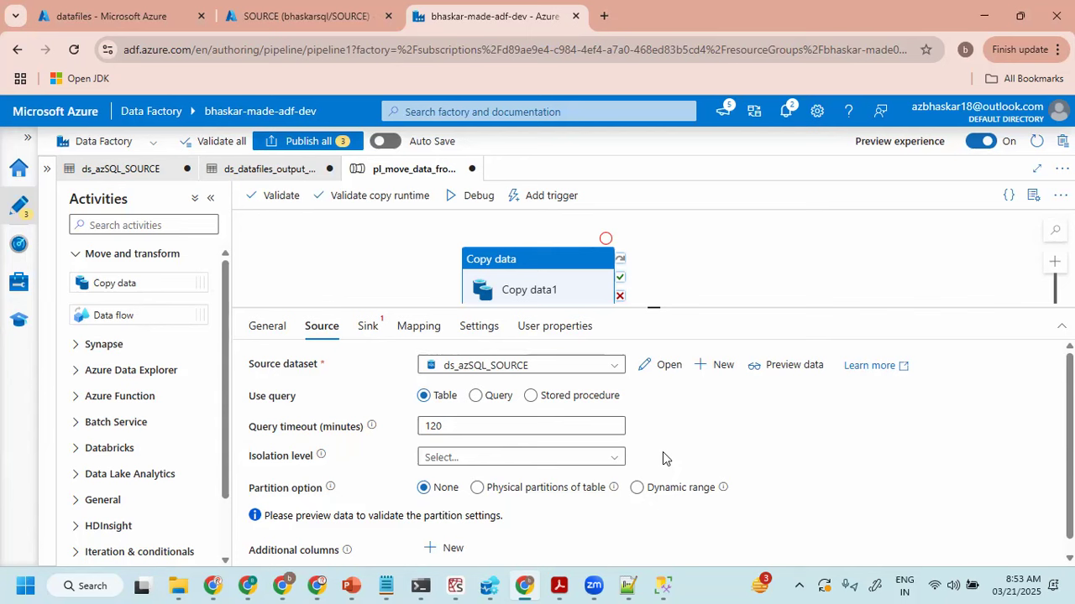
{"action": "key", "text": "ctrl+shift+3"}
{"action": "left_click_drag", "start_coordinate": [241, 404], "coordinate": [295, 403]}
{"action": "mouse_move", "coordinate": [239, 408]}
{"action": "left_mouse_down"}
{"action": "mouse_move", "coordinate": [278, 424]}
{"action": "mouse_move", "coordinate": [242, 415]}
{"action": "left_mouse_up"}
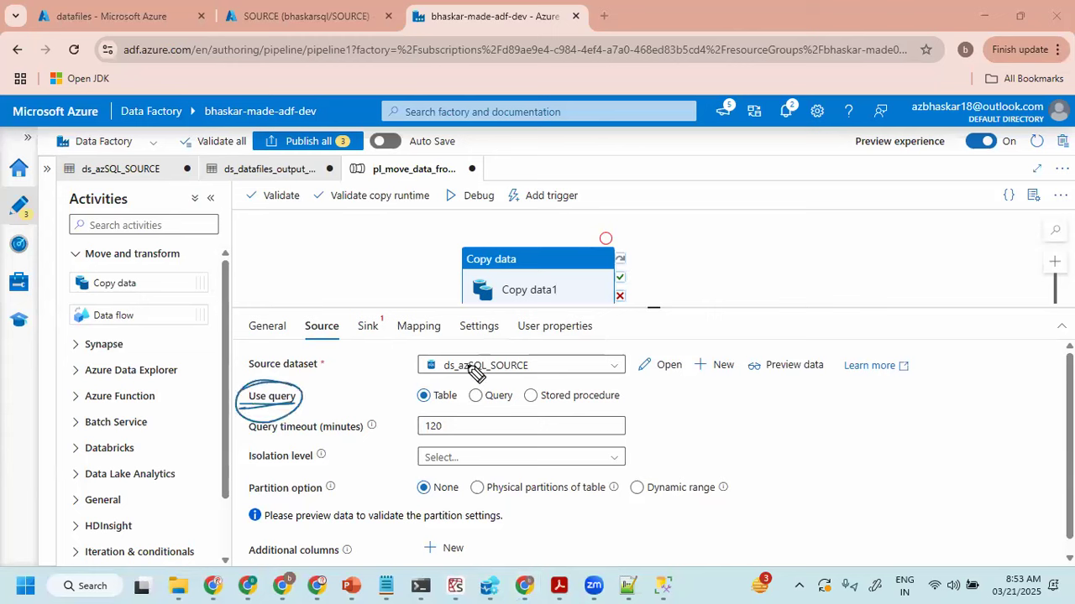
{"action": "left_click_drag", "start_coordinate": [406, 404], "coordinate": [626, 406]}
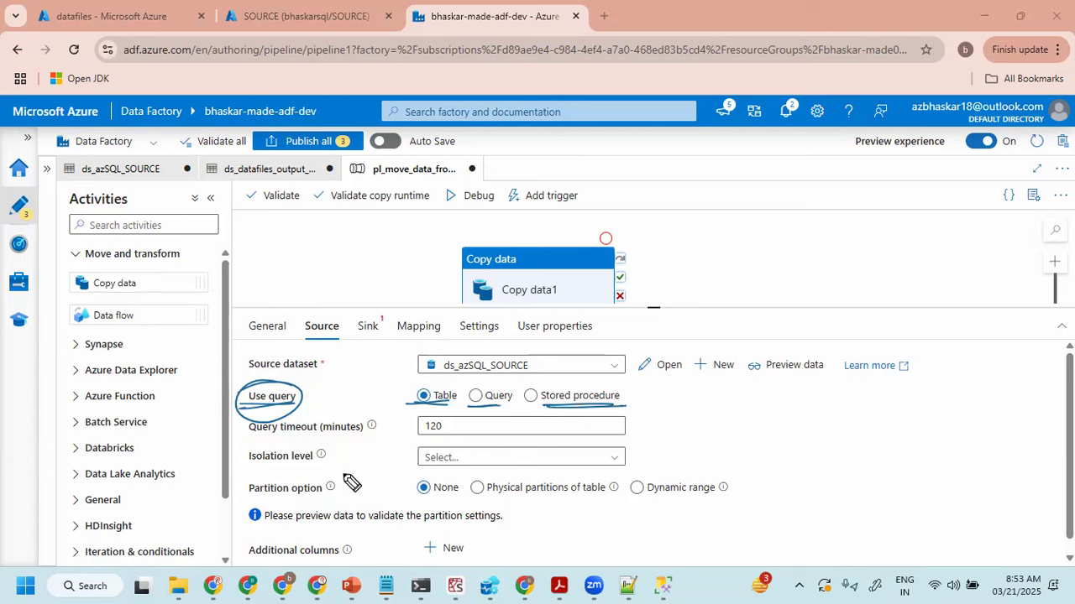
{"action": "mouse_move", "coordinate": [507, 388]}
{"action": "left_mouse_down"}
{"action": "mouse_move", "coordinate": [519, 403]}
{"action": "mouse_move", "coordinate": [606, 322]}
{"action": "mouse_move", "coordinate": [653, 312]}
{"action": "mouse_move", "coordinate": [641, 319]}
{"action": "left_mouse_up"}
{"action": "left_click_drag", "start_coordinate": [674, 282], "coordinate": [691, 306]}
{"action": "mouse_move", "coordinate": [688, 280]}
{"action": "left_mouse_down"}
{"action": "mouse_move", "coordinate": [662, 302]}
{"action": "mouse_move", "coordinate": [709, 302]}
{"action": "mouse_move", "coordinate": [696, 304]}
{"action": "mouse_move", "coordinate": [707, 290]}
{"action": "left_mouse_up"}
{"action": "mouse_move", "coordinate": [750, 275]}
{"action": "left_mouse_down"}
{"action": "mouse_move", "coordinate": [732, 293]}
{"action": "mouse_move", "coordinate": [769, 304]}
{"action": "left_mouse_up"}
{"action": "mouse_move", "coordinate": [795, 271]}
{"action": "left_mouse_down"}
{"action": "mouse_move", "coordinate": [792, 306]}
{"action": "mouse_move", "coordinate": [795, 291]}
{"action": "left_mouse_up"}
{"action": "left_click_drag", "start_coordinate": [794, 291], "coordinate": [815, 299]}
{"action": "left_click_drag", "start_coordinate": [753, 317], "coordinate": [815, 309]}
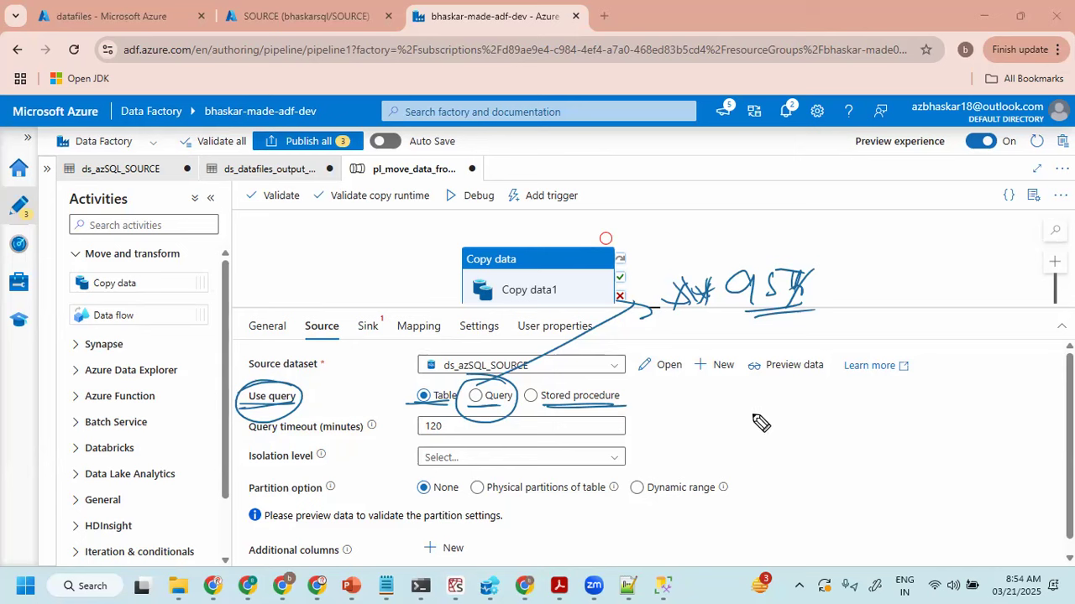
{"action": "mouse_move", "coordinate": [742, 182]}
{"action": "left_mouse_down"}
{"action": "mouse_move", "coordinate": [734, 207]}
{"action": "mouse_move", "coordinate": [754, 207]}
{"action": "mouse_move", "coordinate": [788, 176]}
{"action": "mouse_move", "coordinate": [797, 202]}
{"action": "left_mouse_up"}
{"action": "mouse_move", "coordinate": [732, 134]}
{"action": "left_mouse_down"}
{"action": "mouse_move", "coordinate": [741, 151]}
{"action": "mouse_move", "coordinate": [754, 148]}
{"action": "mouse_move", "coordinate": [757, 127]}
{"action": "left_mouse_up"}
{"action": "left_click_drag", "start_coordinate": [541, 401], "coordinate": [562, 409]}
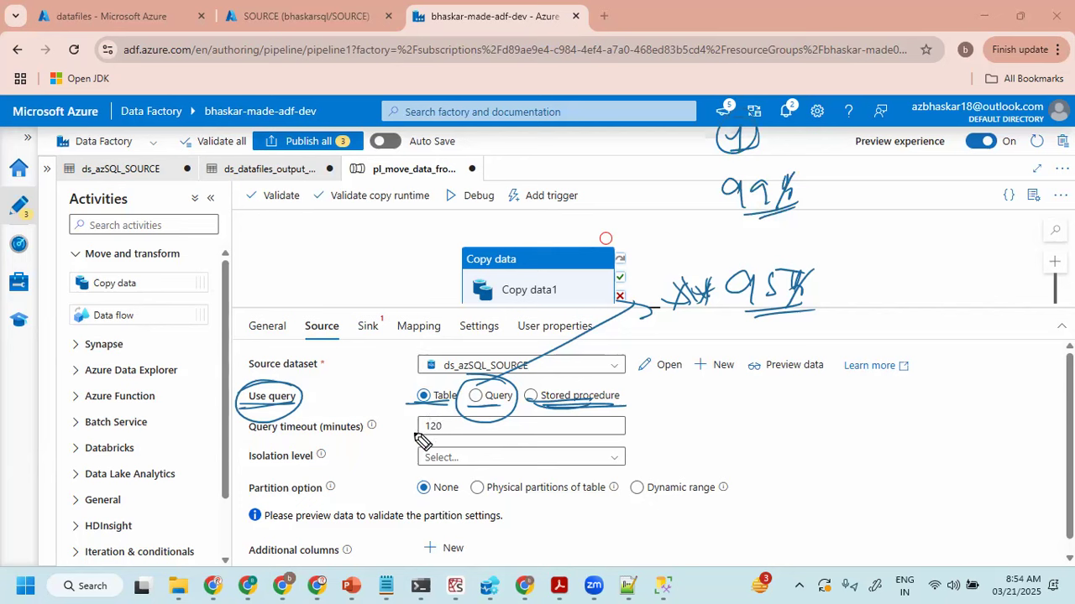
{"action": "mouse_move", "coordinate": [232, 225]}
{"action": "left_mouse_down"}
{"action": "mouse_move", "coordinate": [237, 264]}
{"action": "mouse_move", "coordinate": [309, 226]}
{"action": "left_mouse_up"}
{"action": "mouse_move", "coordinate": [279, 283]}
{"action": "left_mouse_down"}
{"action": "mouse_move", "coordinate": [272, 304]}
{"action": "mouse_move", "coordinate": [337, 284]}
{"action": "mouse_move", "coordinate": [294, 326]}
{"action": "mouse_move", "coordinate": [361, 310]}
{"action": "left_mouse_up"}
{"action": "left_click_drag", "start_coordinate": [340, 221], "coordinate": [297, 374]}
{"action": "left_click_drag", "start_coordinate": [396, 361], "coordinate": [336, 220]}
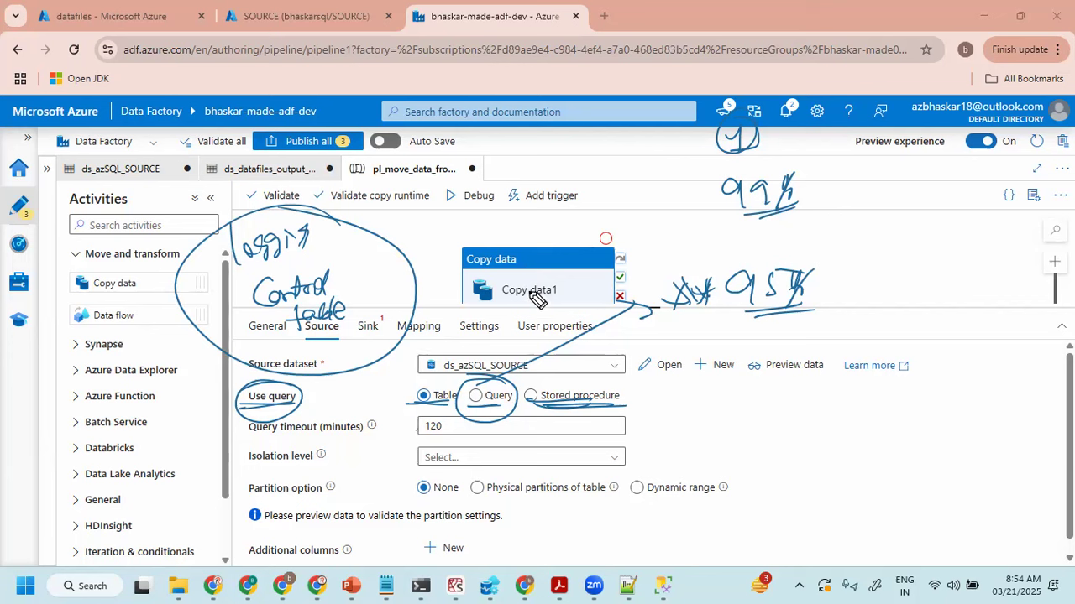
{"action": "left_click_drag", "start_coordinate": [681, 423], "coordinate": [696, 410]}
{"action": "left_click_drag", "start_coordinate": [699, 411], "coordinate": [745, 418]}
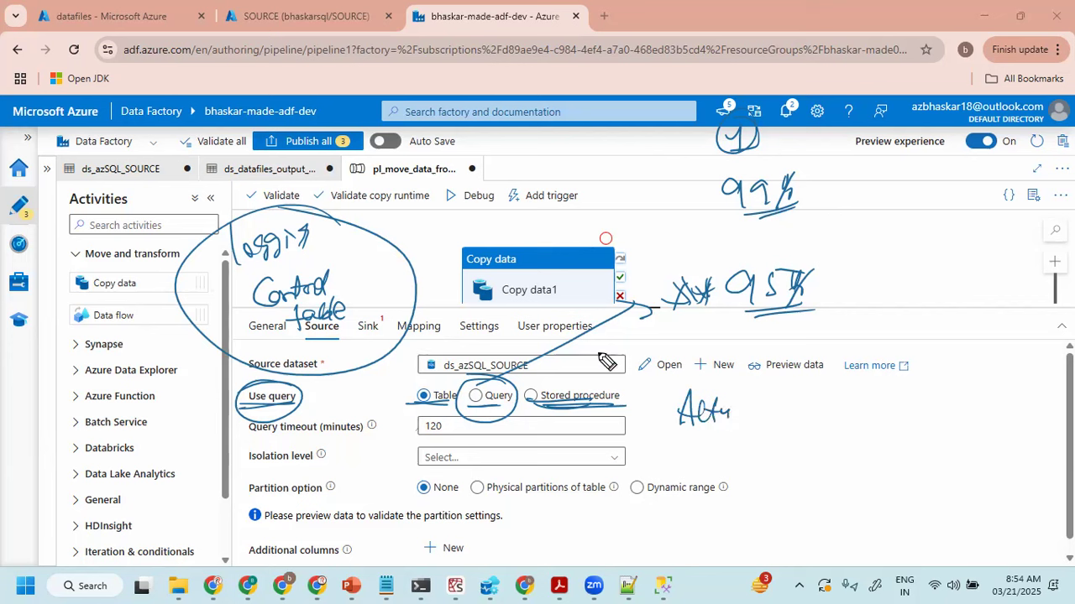
{"action": "left_click_drag", "start_coordinate": [484, 303], "coordinate": [547, 304]}
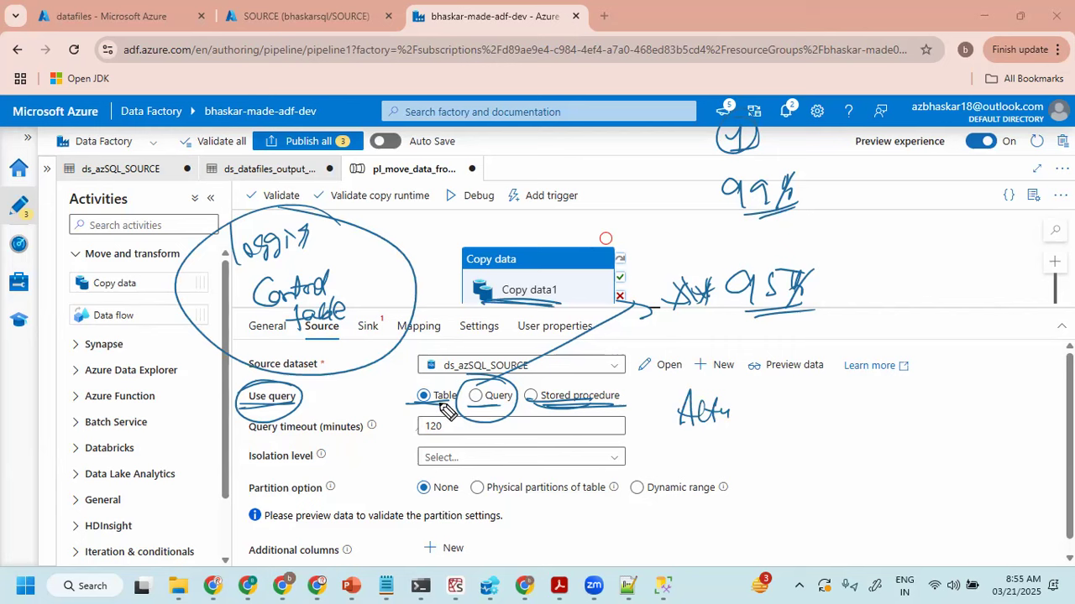
{"action": "mouse_move", "coordinate": [403, 393]}
{"action": "left_mouse_down"}
{"action": "mouse_move", "coordinate": [414, 403]}
{"action": "mouse_move", "coordinate": [446, 379]}
{"action": "left_mouse_up"}
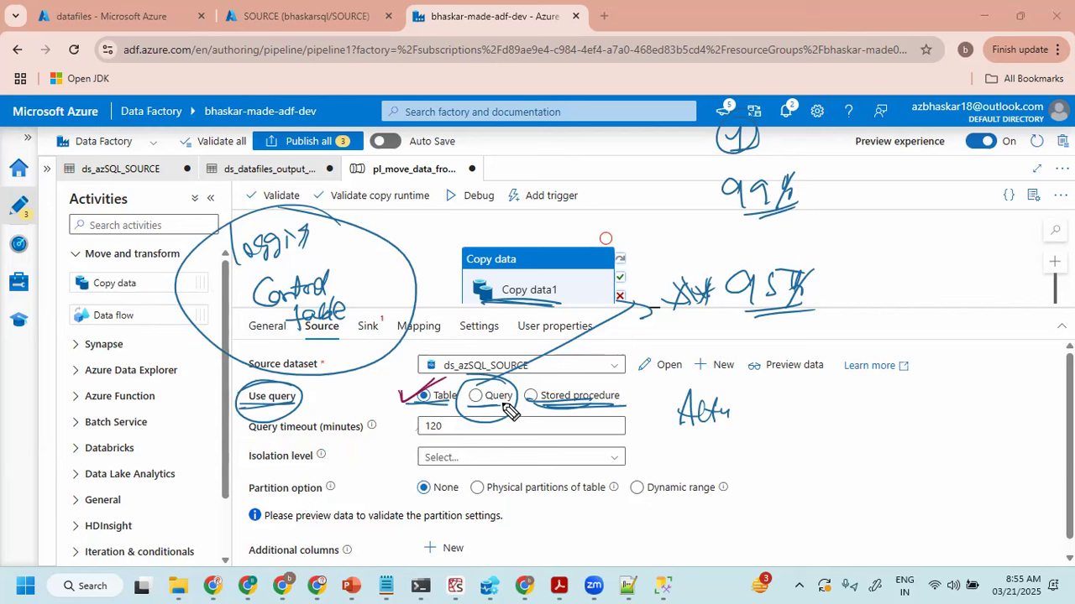
{"action": "key", "text": "e"}
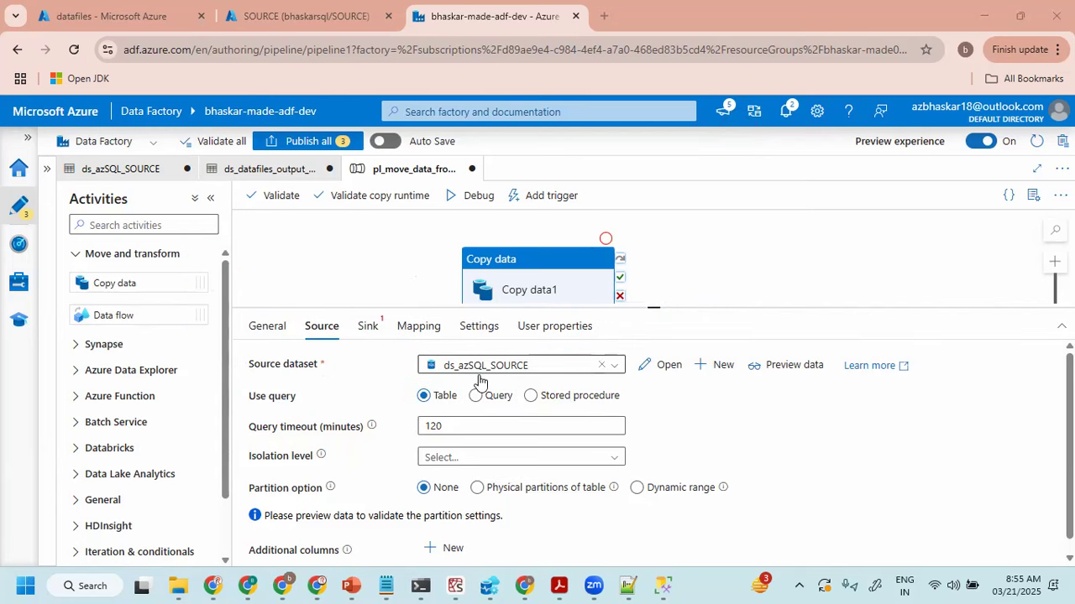
- Set the copy activity's sink dataset to ds_datafiles_output_customer
{"action": "left_click", "coordinate": [366, 329]}
{"action": "left_click", "coordinate": [467, 369]}
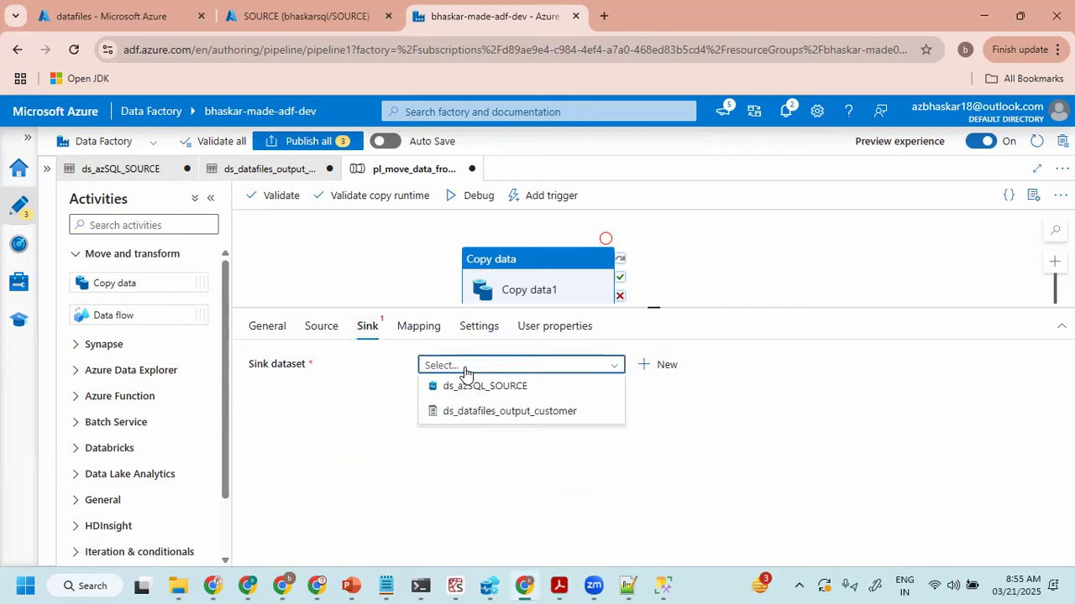
{"action": "left_click", "coordinate": [494, 411]}
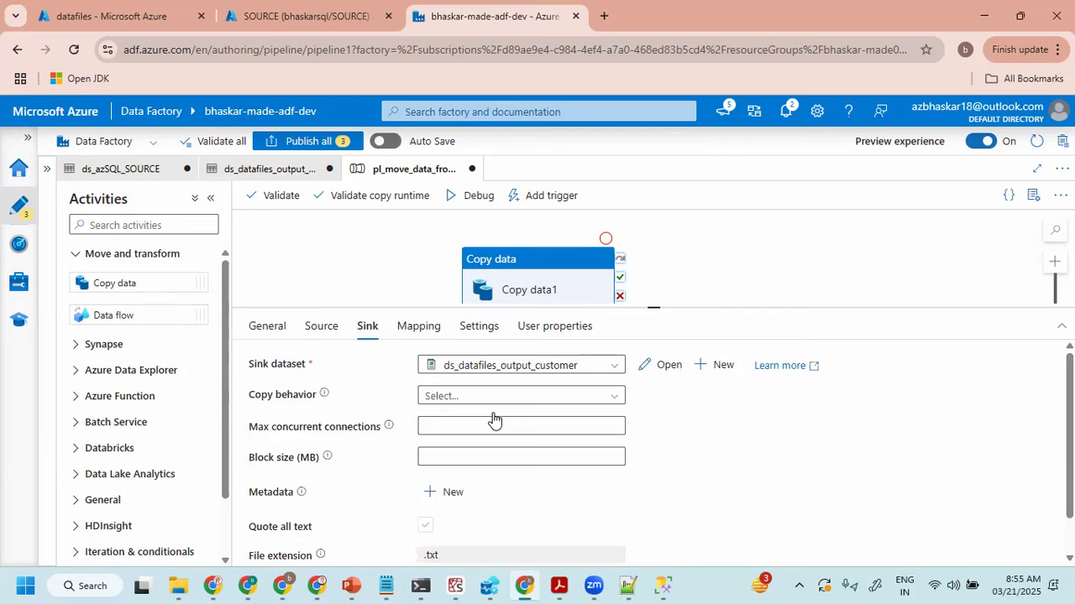
- Deselect the copy activity, enlarge the pipeline canvas by shrinking the settings area, and start a debug run of the pipeline
{"action": "left_click", "coordinate": [390, 293]}
{"action": "left_click_drag", "start_coordinate": [434, 305], "coordinate": [432, 407]}
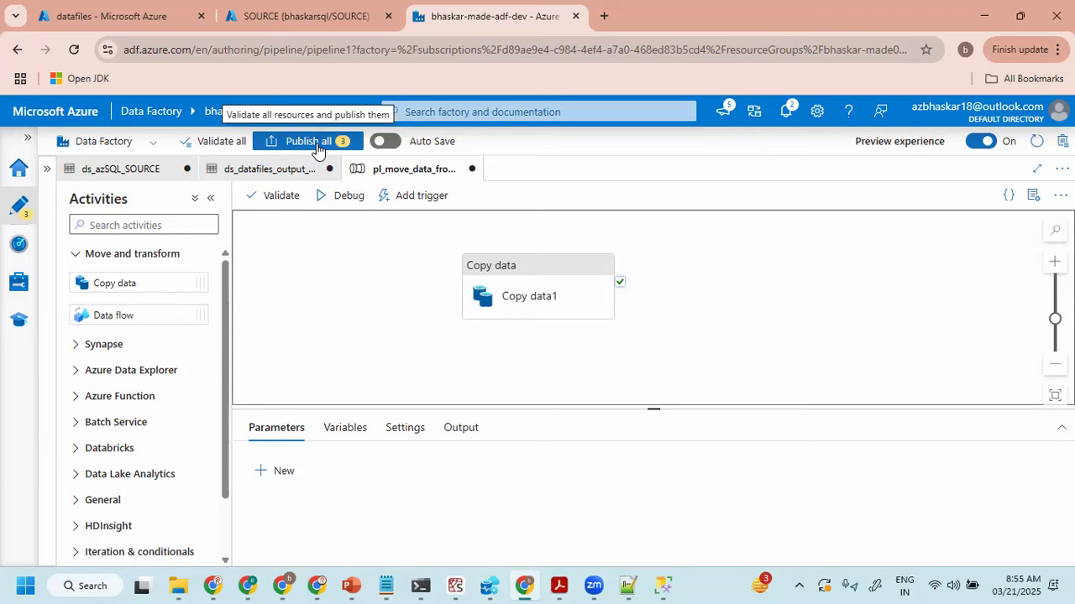
{"action": "left_click", "coordinate": [343, 196]}
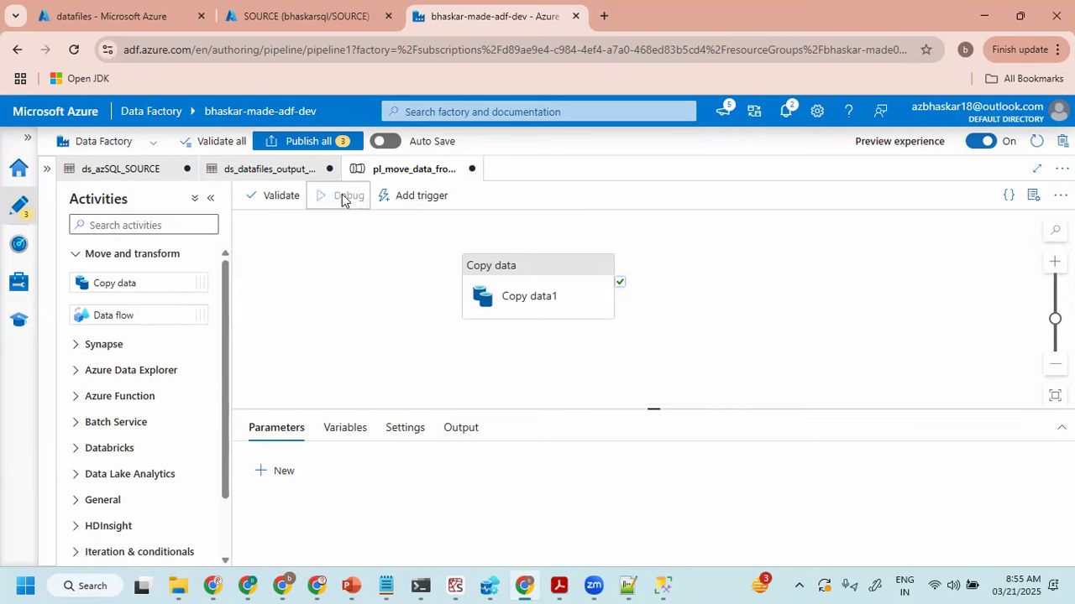
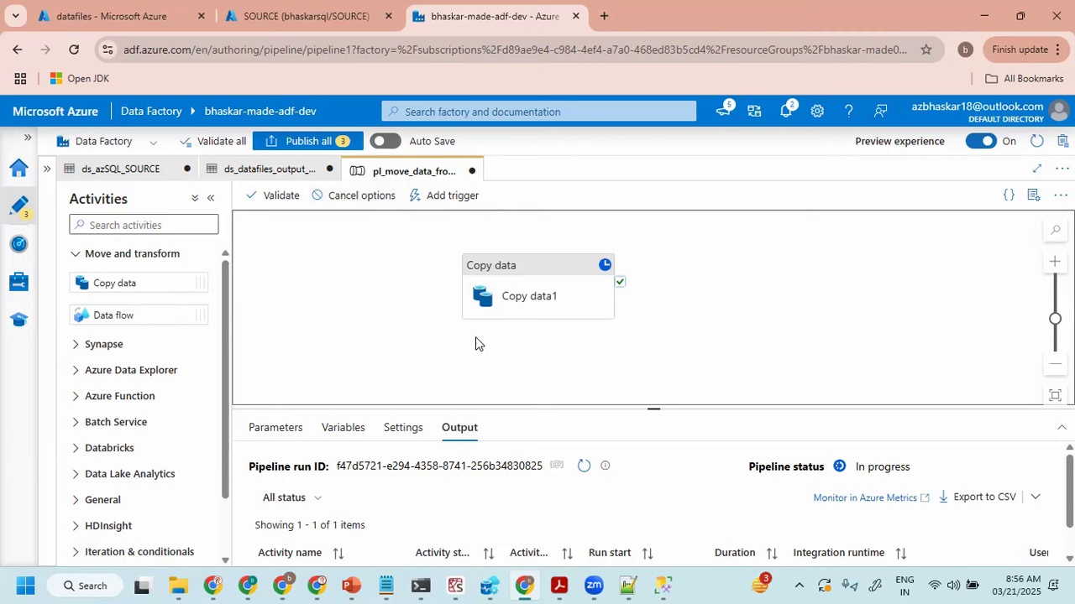
- Refresh the debug run's status and enlarge the output area to check the Copy data1 activity's result
{"action": "left_click", "coordinate": [583, 466]}
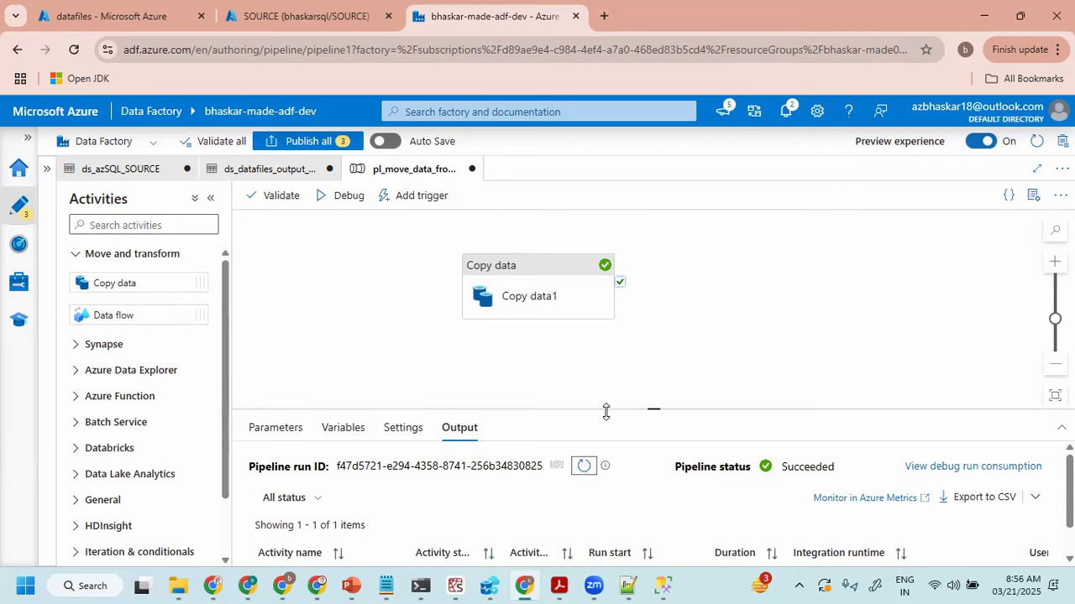
{"action": "left_click_drag", "start_coordinate": [646, 410], "coordinate": [650, 336]}
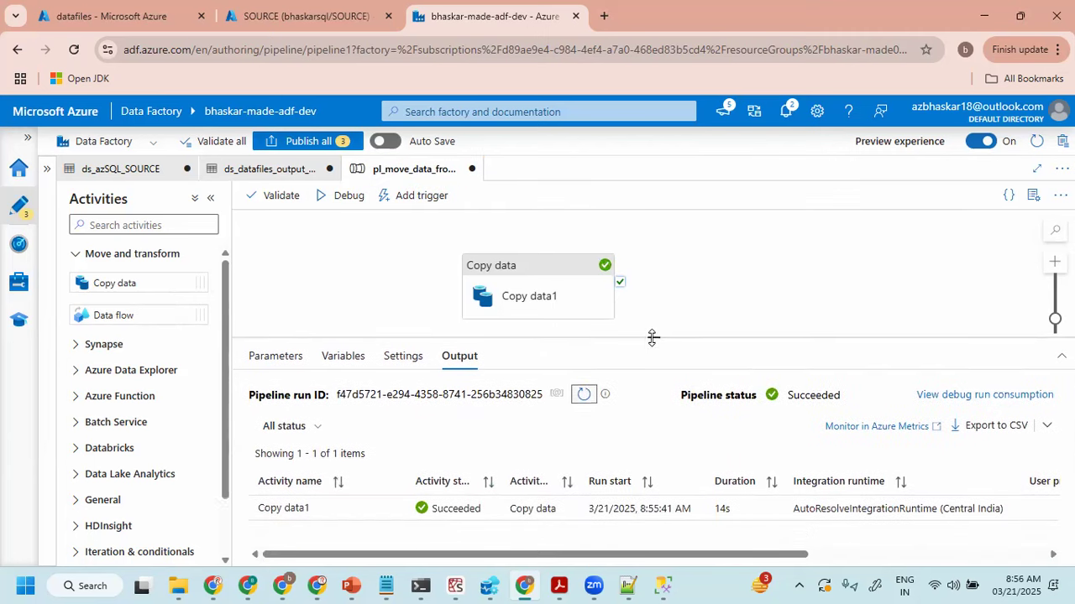
{"action": "left_click", "coordinate": [583, 394]}
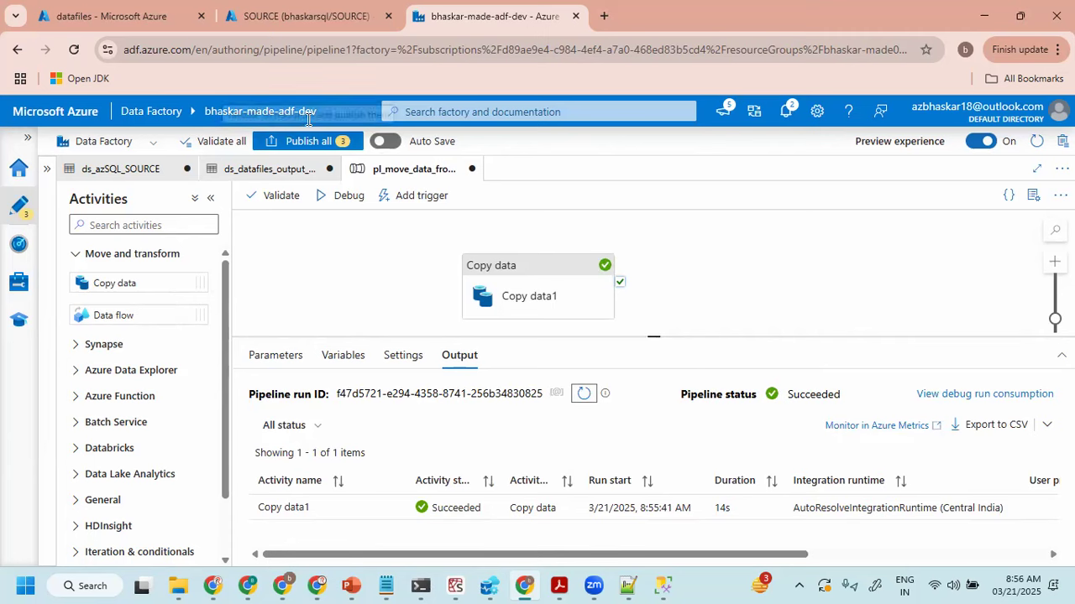
- Refresh the datafiles container in the Azure portal, open output/customer.csv, and preview its contents as a table
{"action": "left_click", "coordinate": [110, 16]}
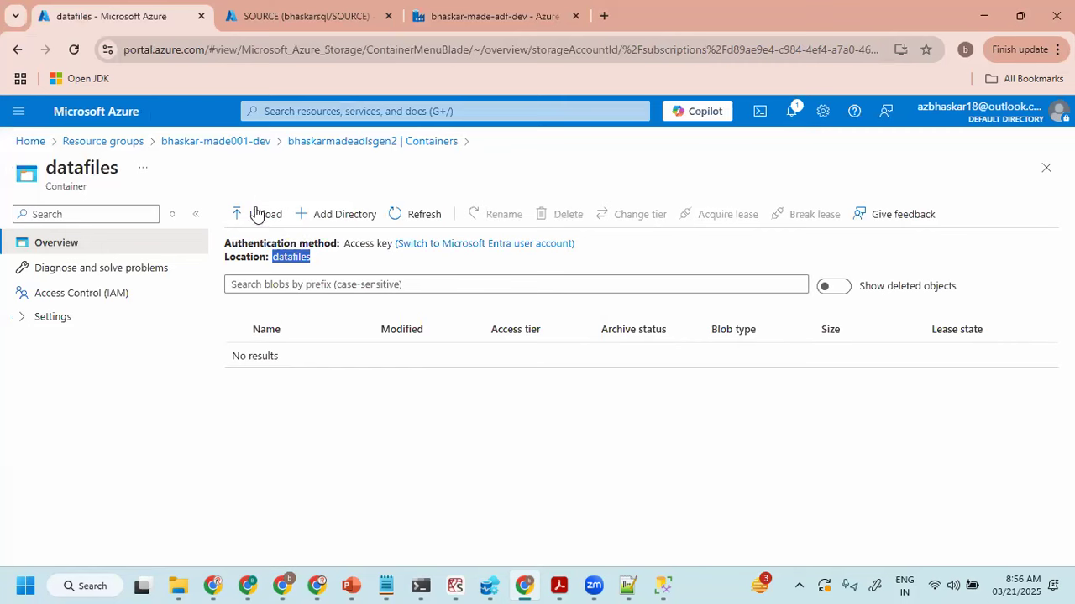
{"action": "left_click", "coordinate": [413, 220]}
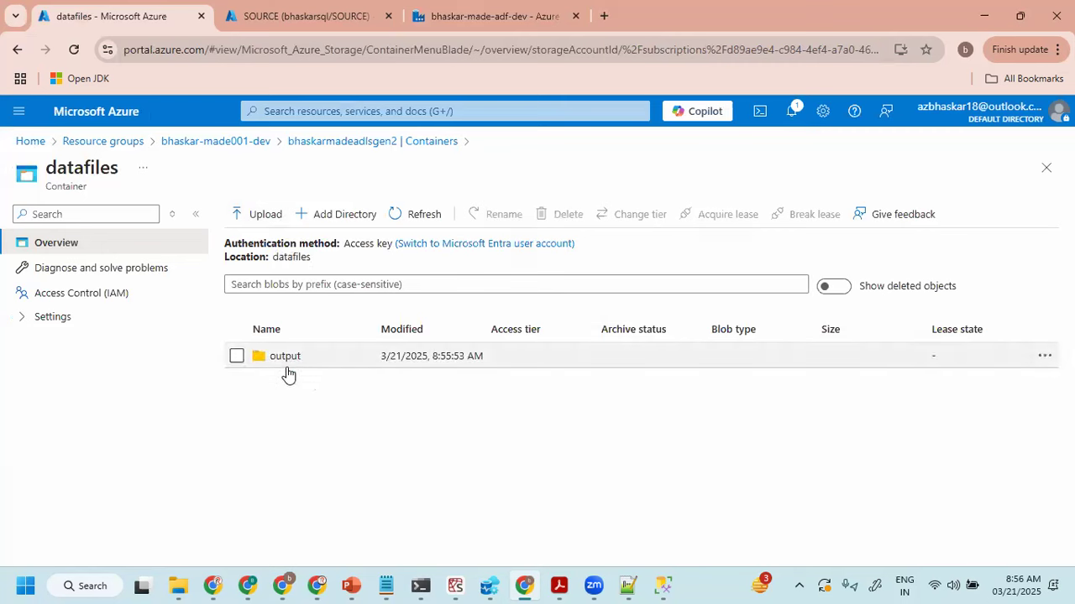
{"action": "left_click", "coordinate": [286, 357]}
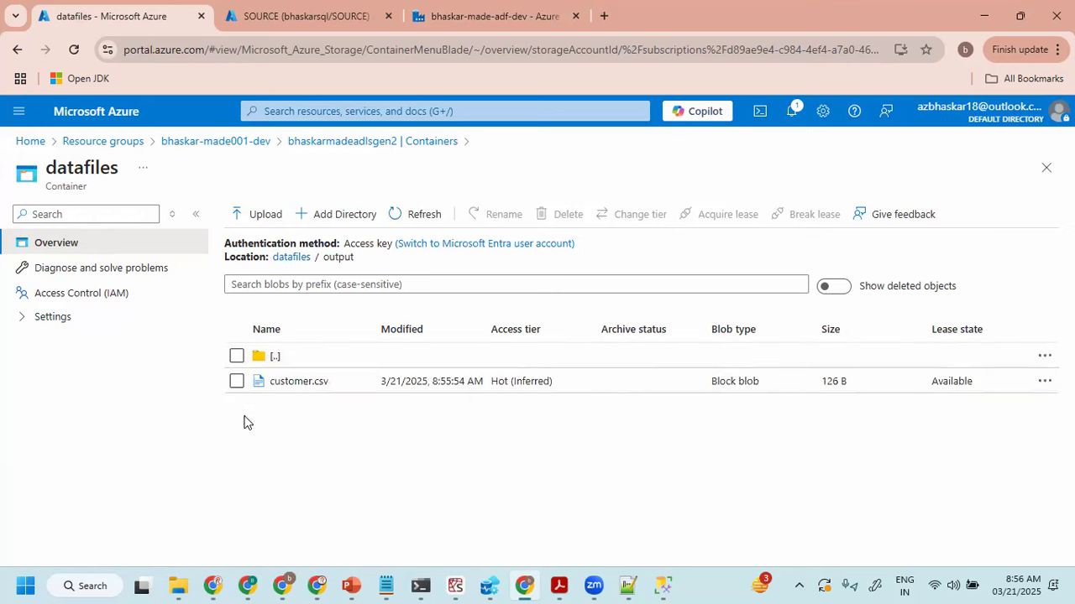
{"action": "left_click", "coordinate": [402, 214]}
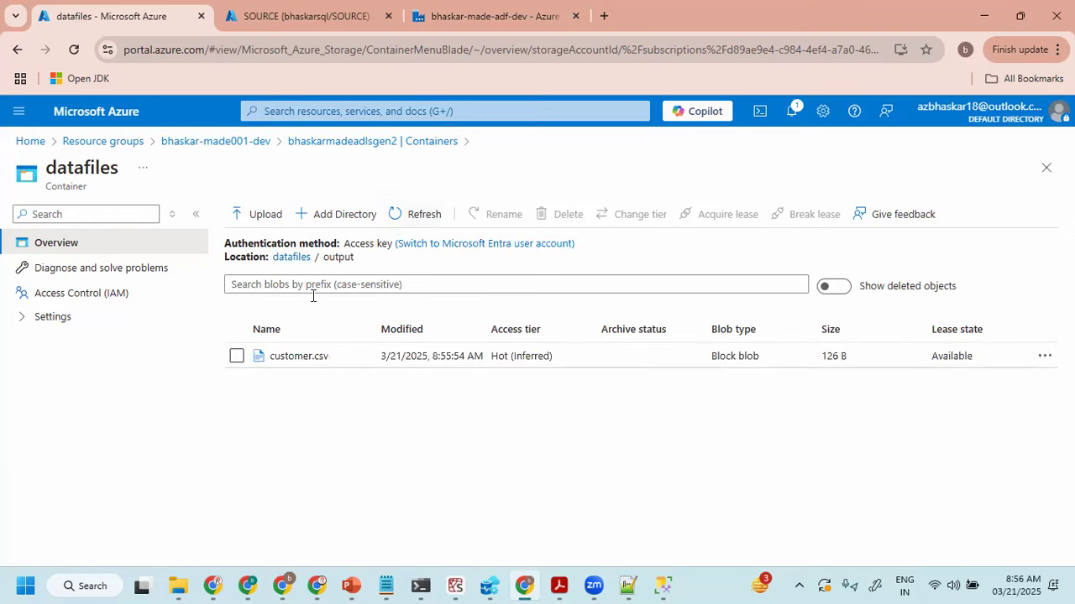
{"action": "left_click", "coordinate": [297, 357]}
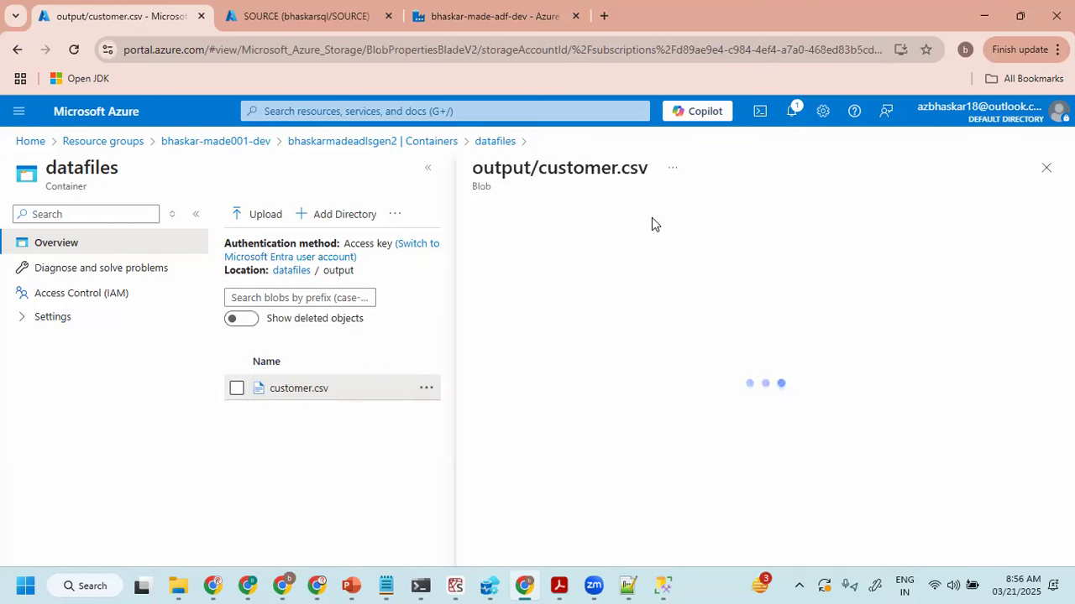
{"action": "left_click", "coordinate": [615, 251]}
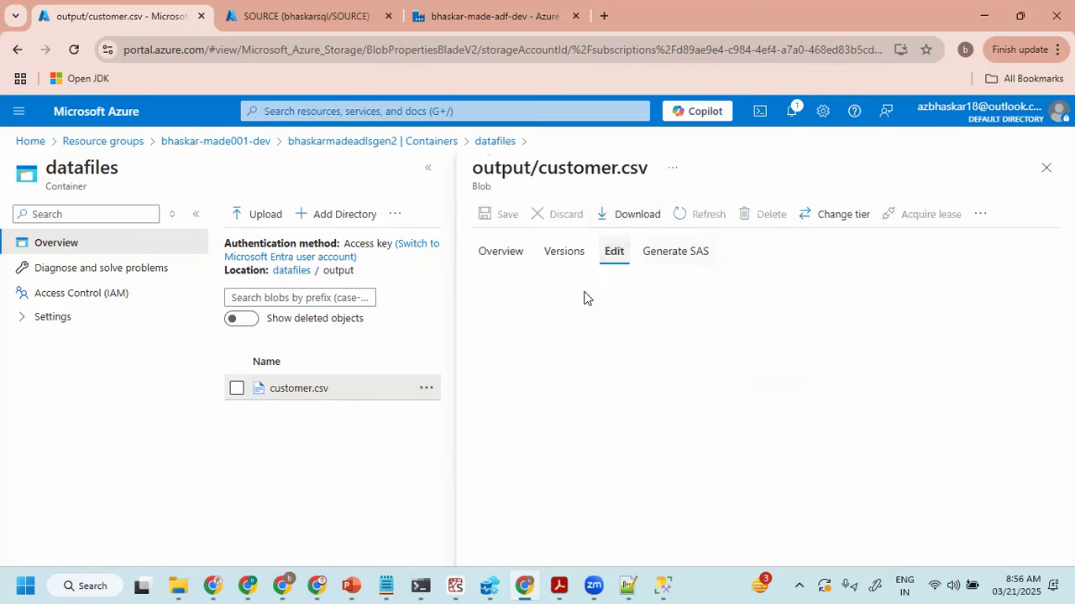
{"action": "left_click", "coordinate": [636, 494]}
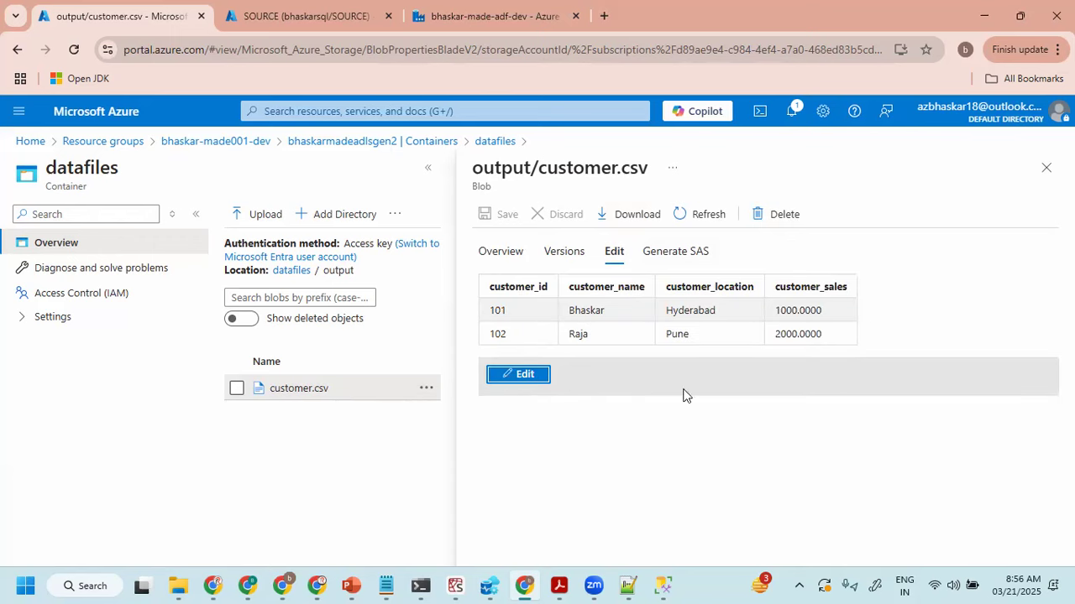
- Compare the file preview with the customer table's query results in SQL Server Management Studio, and close the blob's details in the Azure portal
{"action": "left_click", "coordinate": [663, 585]}
{"action": "left_click", "coordinate": [267, 358]}
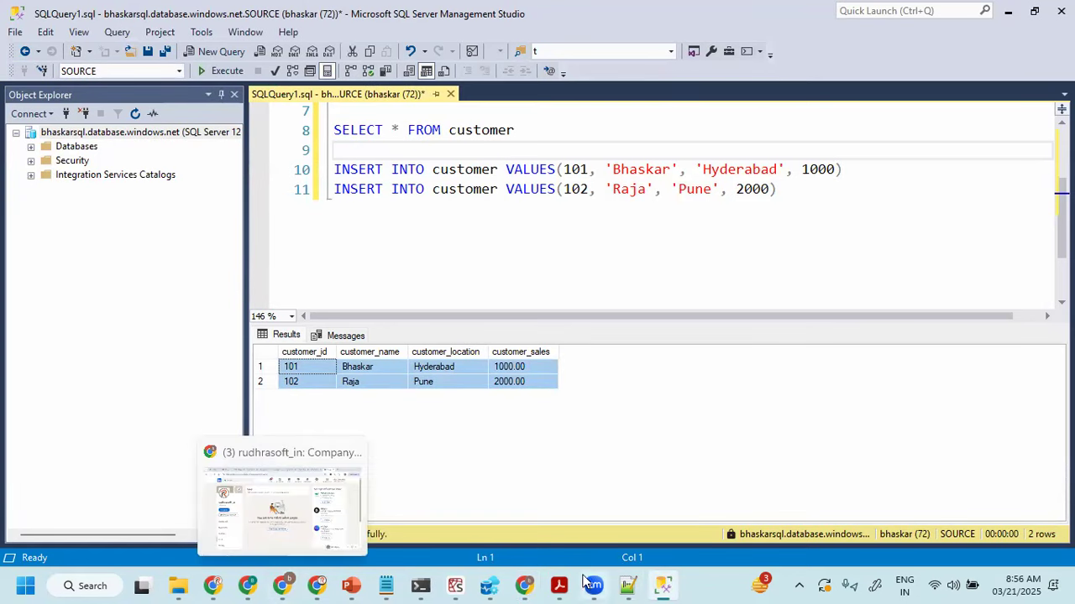
{"action": "left_click", "coordinate": [525, 585]}
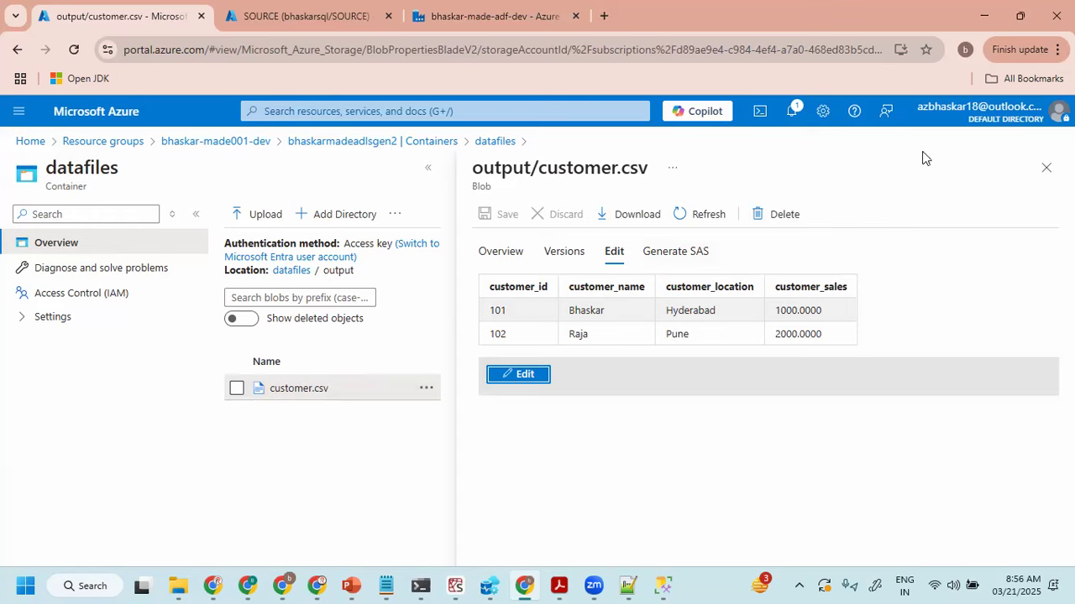
{"action": "left_click", "coordinate": [1046, 168]}
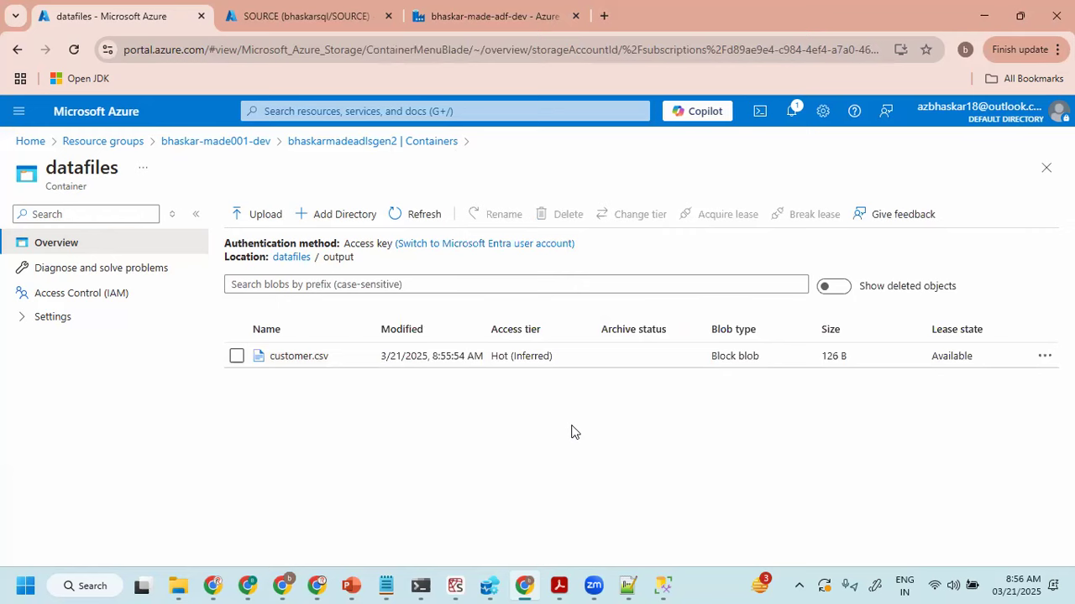
- Reopen customer.csv from the output folder and examine its header and data rows as raw CSV text
{"action": "left_click", "coordinate": [236, 356]}
{"action": "left_click", "coordinate": [294, 358]}
{"action": "left_click", "coordinate": [613, 251]}
{"action": "left_click", "coordinate": [710, 311]}
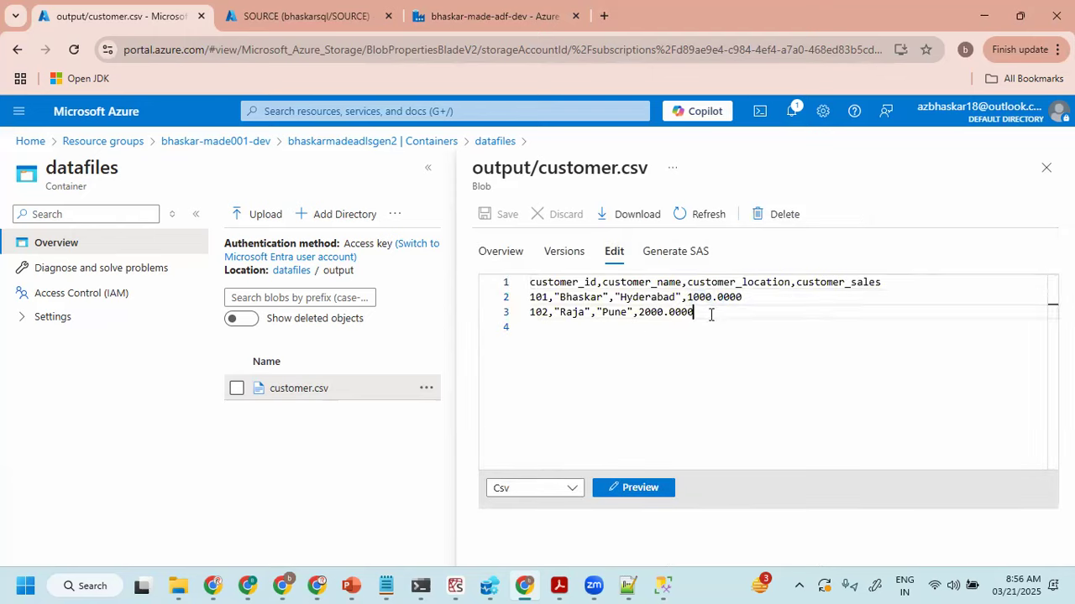
{"action": "left_click_drag", "start_coordinate": [719, 317], "coordinate": [479, 271]}
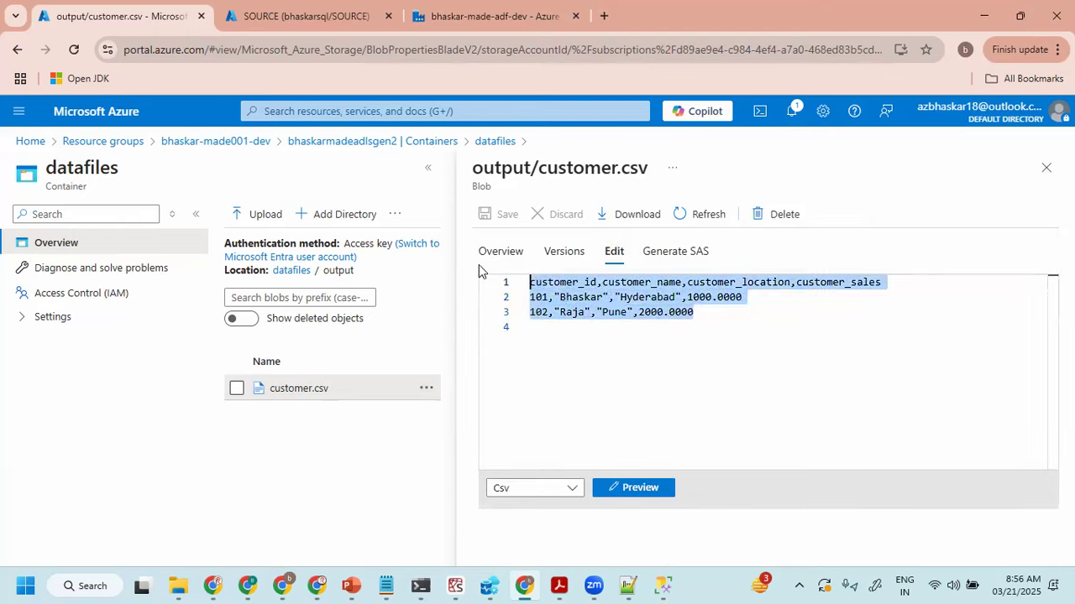
{"action": "left_click", "coordinate": [640, 311]}
{"action": "left_click_drag", "start_coordinate": [732, 314], "coordinate": [505, 287]}
{"action": "left_click", "coordinate": [734, 315]}
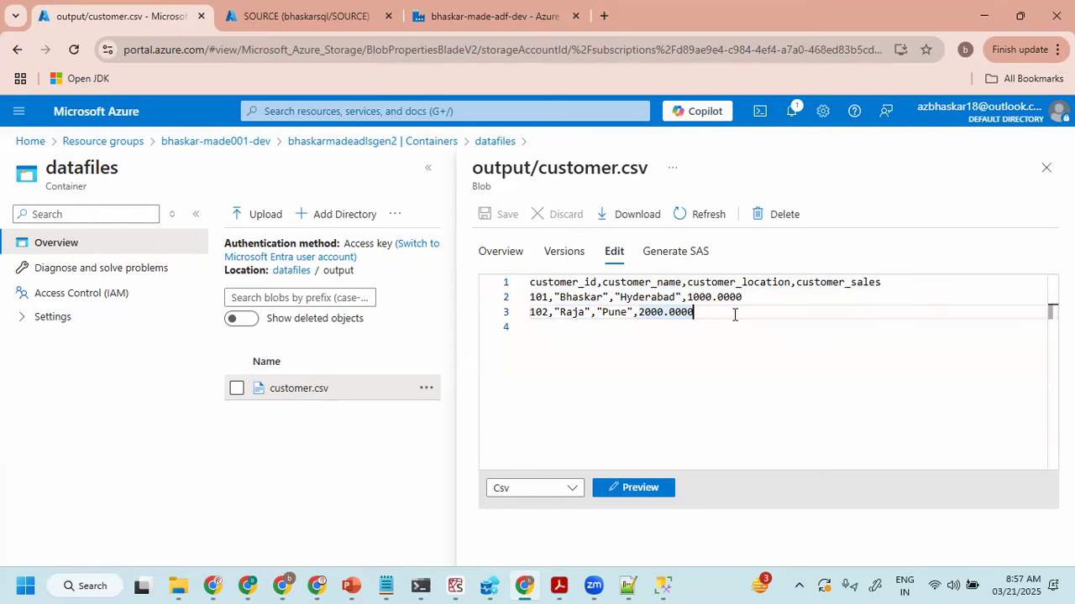
- Check the raw CSV rows against the source query results in SQL Server Management Studio, and close customer.csv in the Azure portal
{"action": "left_click", "coordinate": [663, 585]}
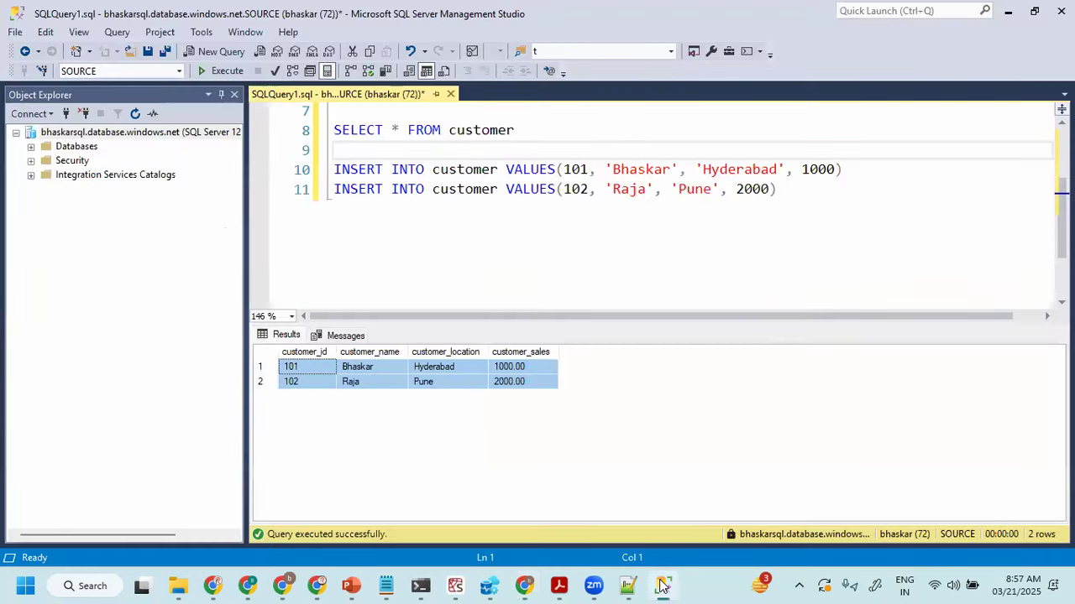
{"action": "left_click", "coordinate": [662, 585]}
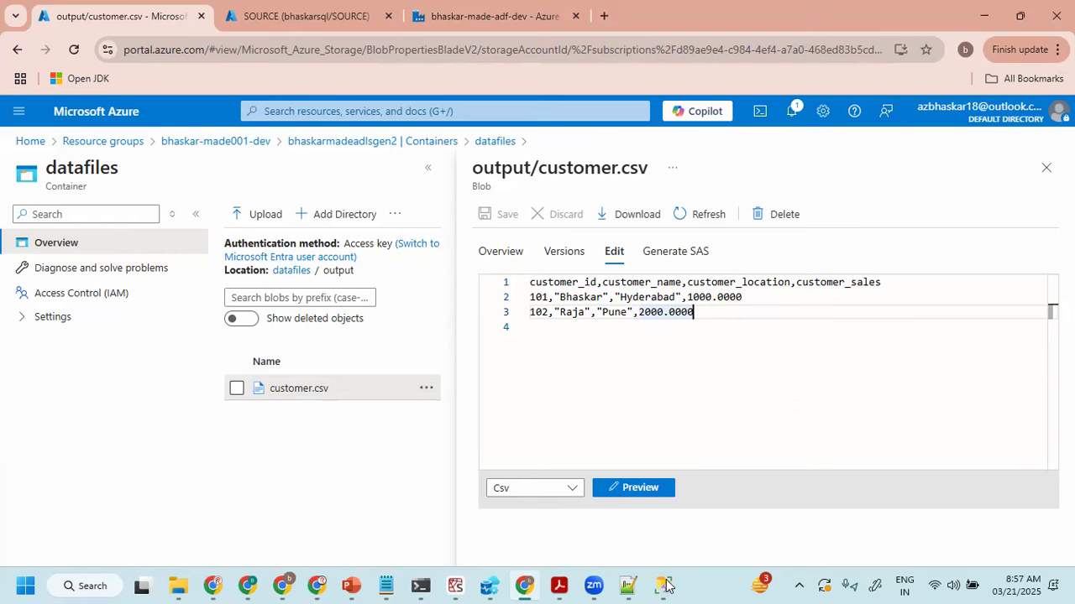
{"action": "left_click", "coordinate": [1046, 168]}
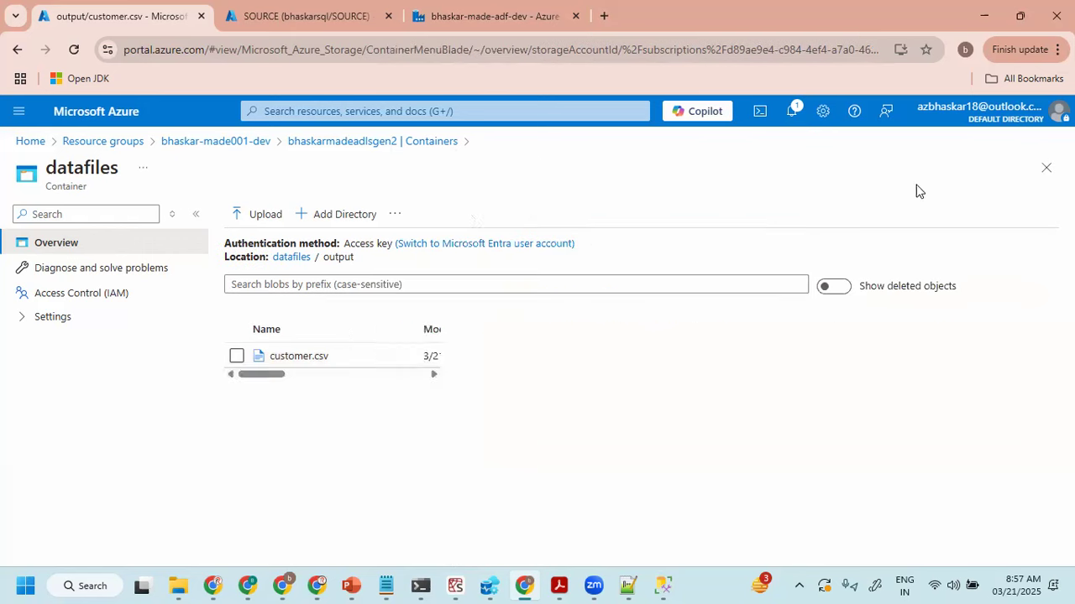
{"action": "left_click", "coordinate": [662, 586]}
{"action": "left_click", "coordinate": [663, 586]}
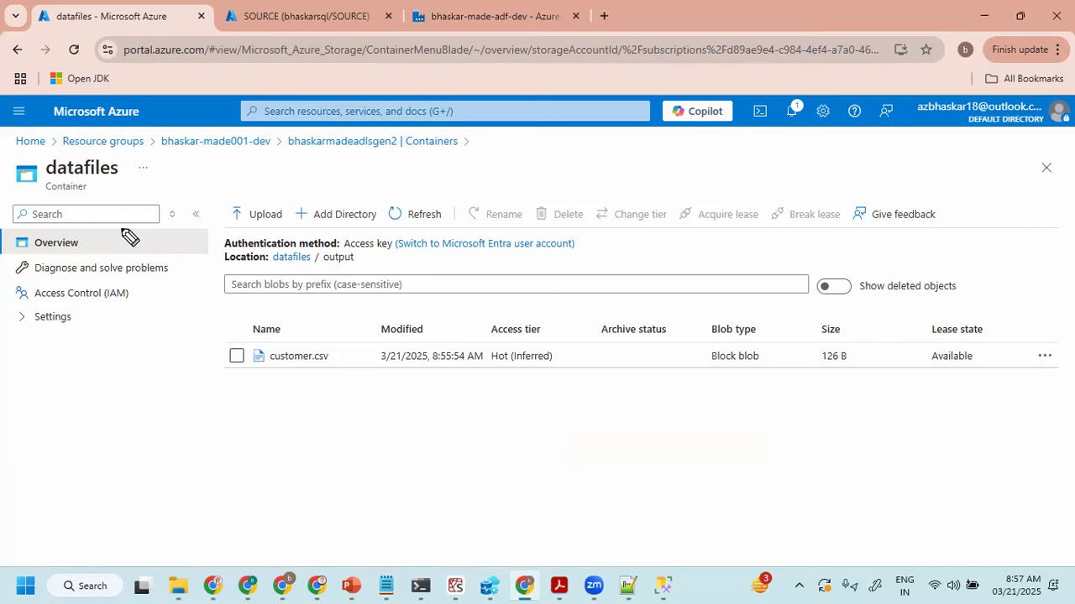
{"action": "mouse_move", "coordinate": [65, 240]}
{"action": "left_mouse_down"}
{"action": "mouse_move", "coordinate": [143, 233]}
{"action": "mouse_move", "coordinate": [92, 235]}
{"action": "mouse_move", "coordinate": [99, 228]}
{"action": "mouse_move", "coordinate": [102, 255]}
{"action": "left_mouse_up"}
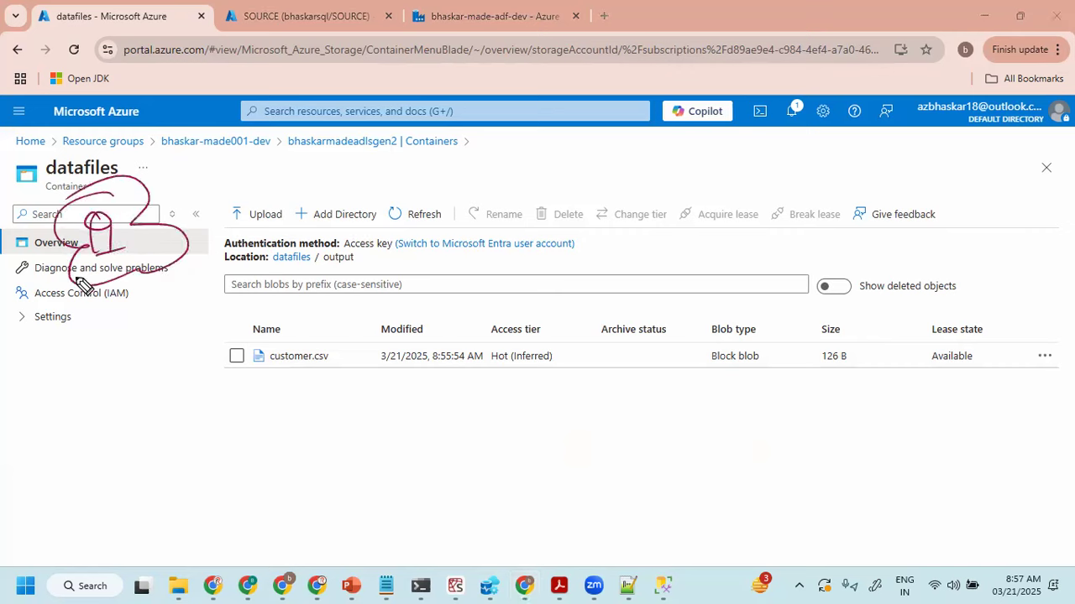
{"action": "mouse_move", "coordinate": [110, 342]}
{"action": "left_mouse_down"}
{"action": "mouse_move", "coordinate": [77, 347]}
{"action": "mouse_move", "coordinate": [70, 408]}
{"action": "left_mouse_up"}
{"action": "mouse_move", "coordinate": [112, 365]}
{"action": "left_mouse_down"}
{"action": "mouse_move", "coordinate": [101, 410]}
{"action": "mouse_move", "coordinate": [114, 404]}
{"action": "left_mouse_up"}
{"action": "left_click_drag", "start_coordinate": [186, 237], "coordinate": [373, 294]}
{"action": "left_click_drag", "start_coordinate": [117, 363], "coordinate": [310, 340]}
{"action": "left_click_drag", "start_coordinate": [424, 262], "coordinate": [432, 286]}
{"action": "mouse_move", "coordinate": [628, 336]}
{"action": "left_mouse_down"}
{"action": "mouse_move", "coordinate": [671, 334]}
{"action": "mouse_move", "coordinate": [701, 315]}
{"action": "mouse_move", "coordinate": [738, 323]}
{"action": "mouse_move", "coordinate": [729, 332]}
{"action": "left_mouse_up"}
{"action": "mouse_move", "coordinate": [678, 360]}
{"action": "left_mouse_down"}
{"action": "mouse_move", "coordinate": [688, 403]}
{"action": "mouse_move", "coordinate": [703, 396]}
{"action": "mouse_move", "coordinate": [728, 408]}
{"action": "mouse_move", "coordinate": [770, 384]}
{"action": "left_mouse_up"}
{"action": "mouse_move", "coordinate": [693, 252]}
{"action": "left_mouse_down"}
{"action": "mouse_move", "coordinate": [725, 439]}
{"action": "mouse_move", "coordinate": [737, 283]}
{"action": "left_mouse_up"}
{"action": "left_click_drag", "start_coordinate": [466, 321], "coordinate": [586, 316]}
{"action": "mouse_move", "coordinate": [671, 257]}
{"action": "left_mouse_down"}
{"action": "mouse_move", "coordinate": [761, 210]}
{"action": "mouse_move", "coordinate": [798, 172]}
{"action": "mouse_move", "coordinate": [917, 160]}
{"action": "left_mouse_up"}
{"action": "left_click_drag", "start_coordinate": [810, 187], "coordinate": [892, 170]}
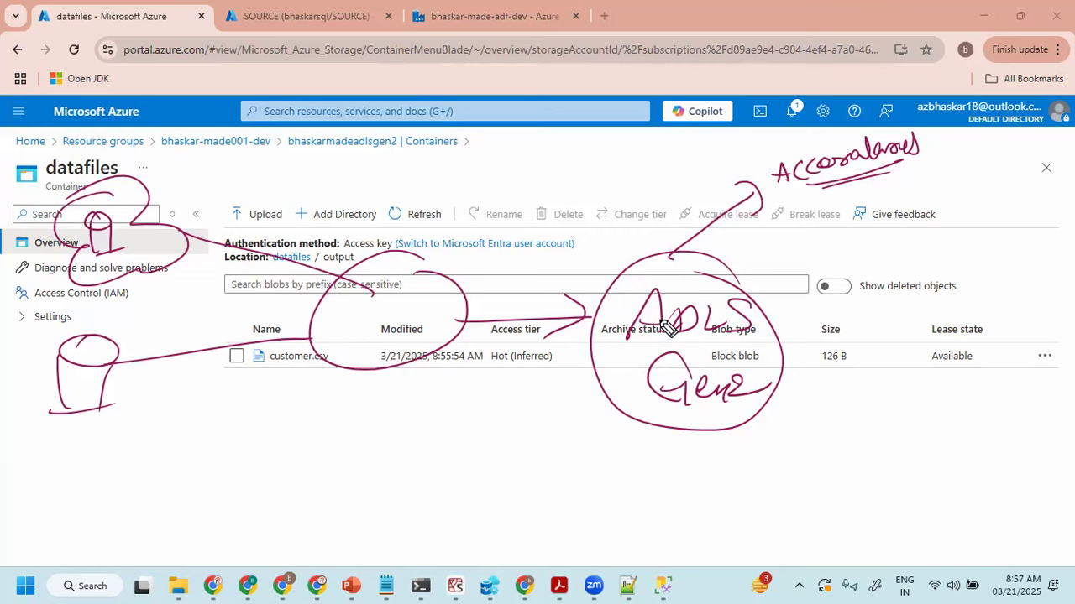
{"action": "key", "text": "Escape"}
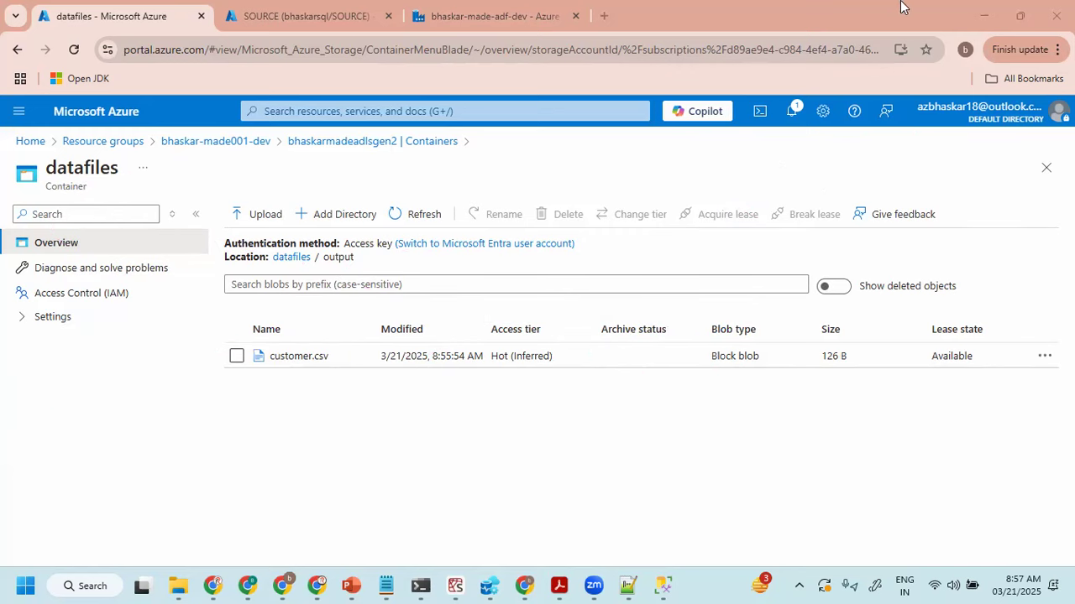
- Review the on-prem SQL to Azure SQL Server use case in ADF Part -I.pdf, and return to SQL Server Management Studio
{"action": "left_click", "coordinate": [558, 586]}
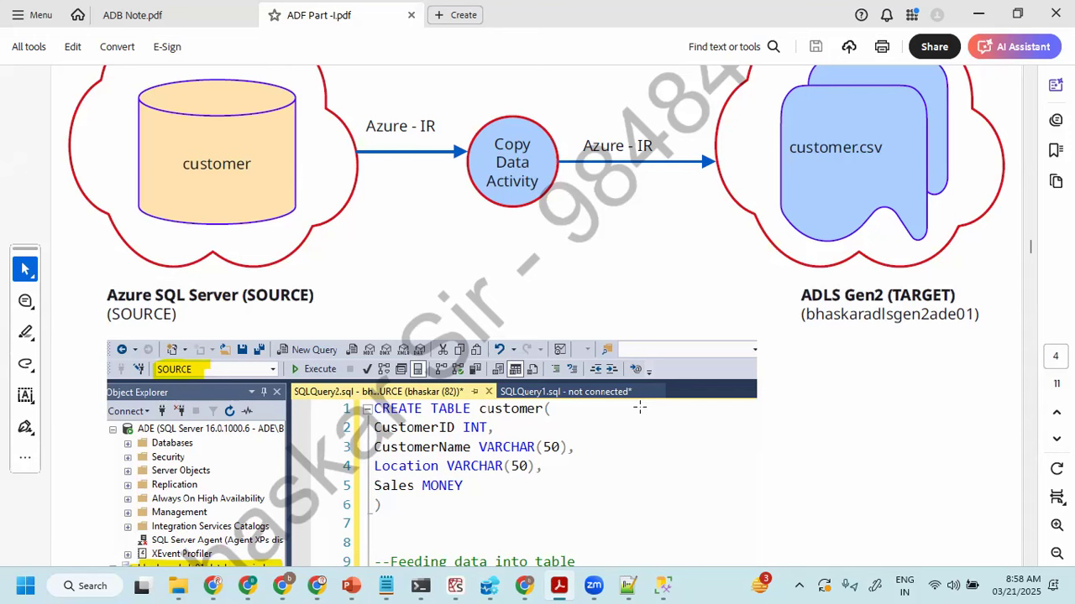
{"action": "scroll", "coordinate": [640, 404], "scroll_direction": "down", "scroll_amount": 6}
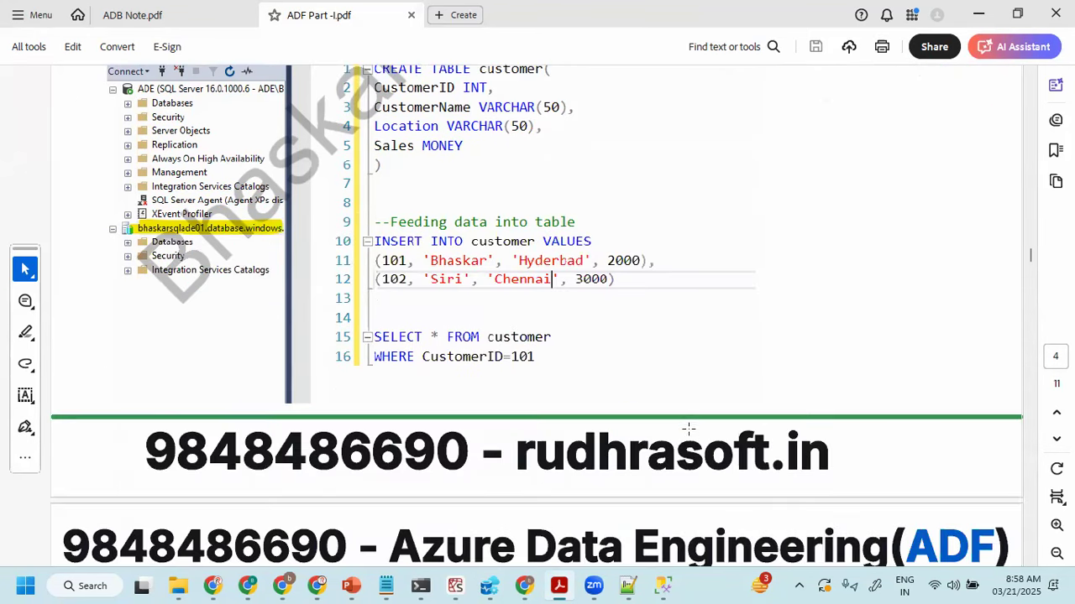
{"action": "scroll", "coordinate": [689, 436], "scroll_direction": "down", "scroll_amount": 3}
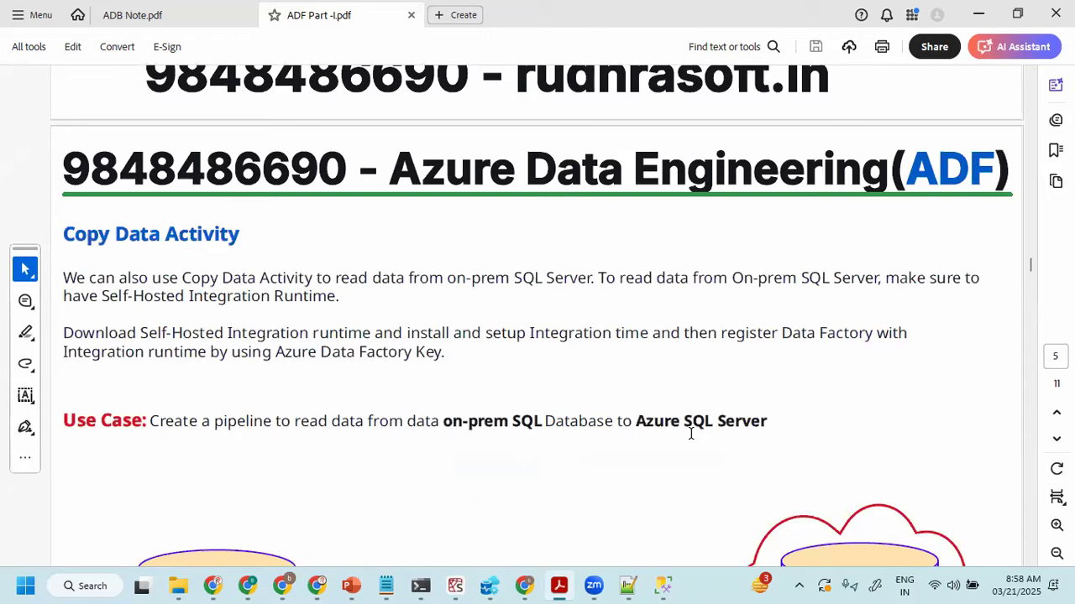
{"action": "scroll", "coordinate": [692, 436], "scroll_direction": "down", "scroll_amount": 1}
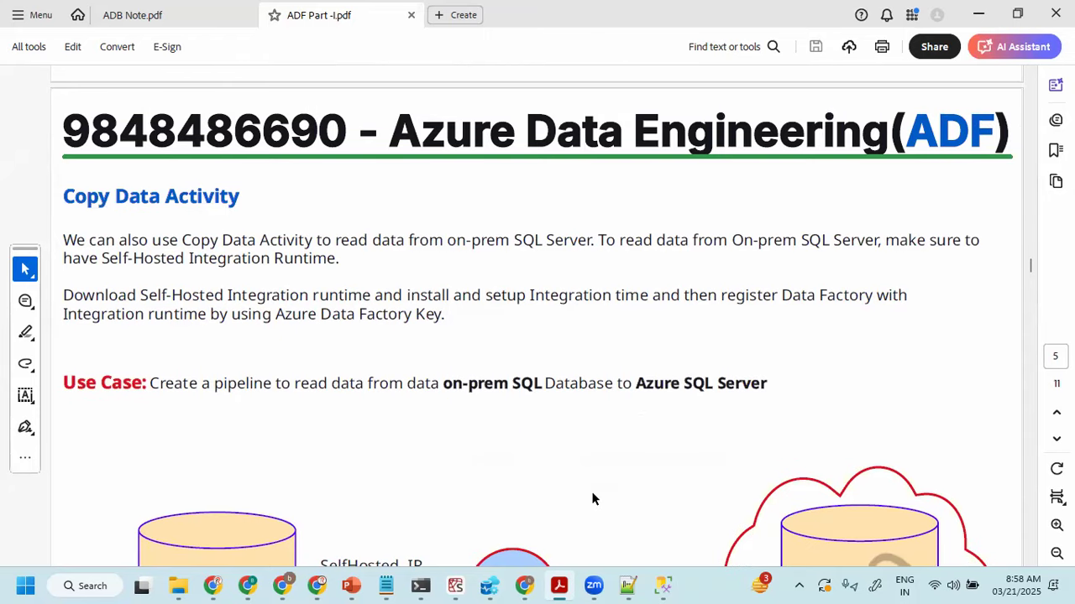
{"action": "left_click", "coordinate": [663, 586]}
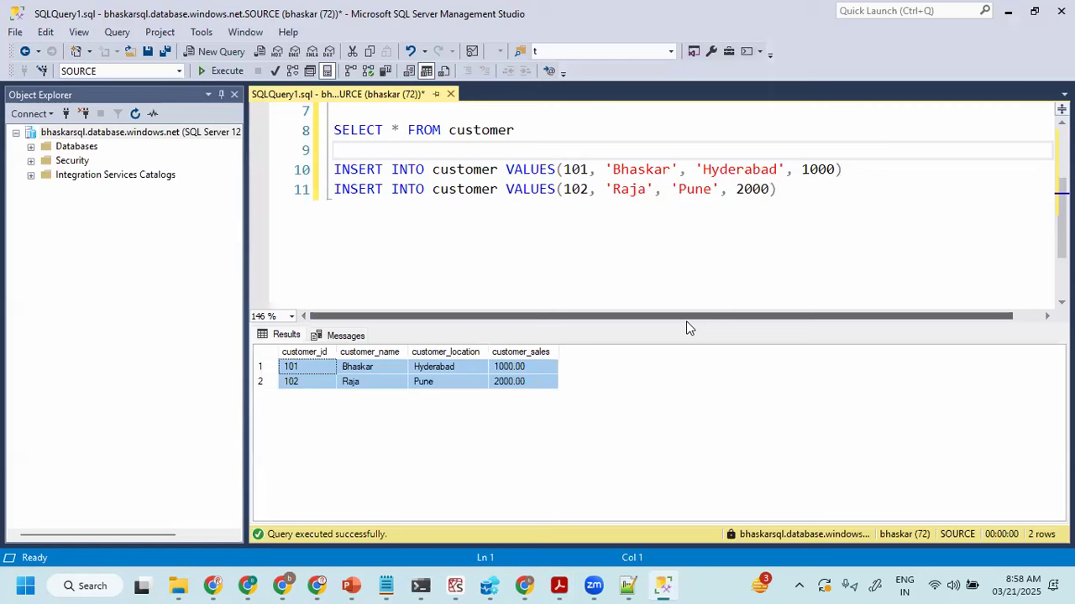
{"action": "left_click", "coordinate": [19, 304]}
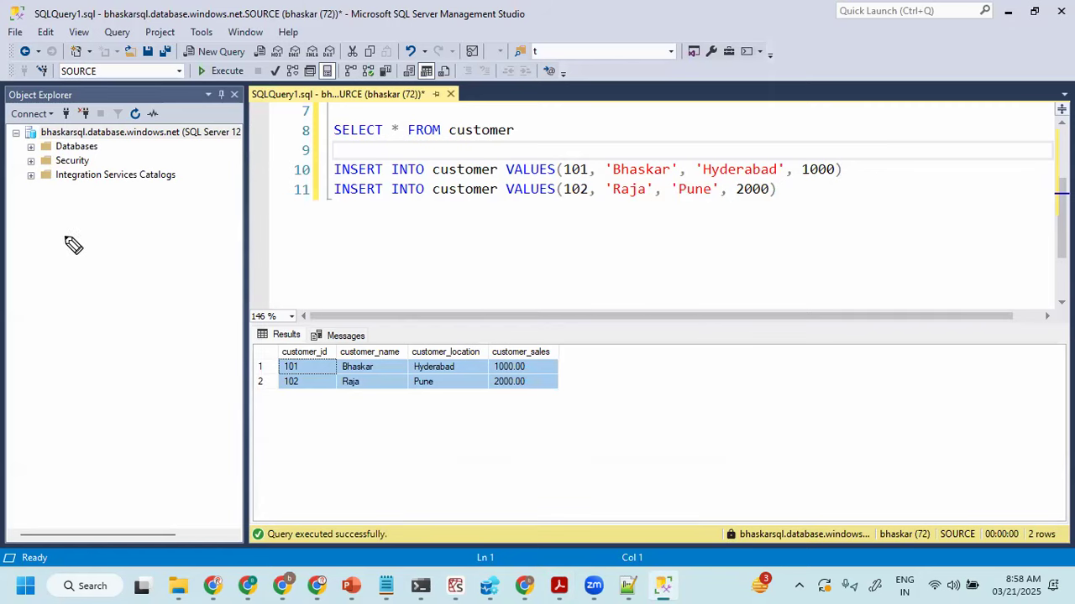
{"action": "mouse_move", "coordinate": [73, 233]}
{"action": "left_mouse_down"}
{"action": "mouse_move", "coordinate": [68, 254]}
{"action": "mouse_move", "coordinate": [135, 250]}
{"action": "left_mouse_up"}
{"action": "mouse_move", "coordinate": [39, 248]}
{"action": "left_mouse_down"}
{"action": "mouse_move", "coordinate": [29, 235]}
{"action": "mouse_move", "coordinate": [43, 240]}
{"action": "mouse_move", "coordinate": [122, 205]}
{"action": "left_mouse_up"}
{"action": "left_click_drag", "start_coordinate": [13, 300], "coordinate": [174, 272]}
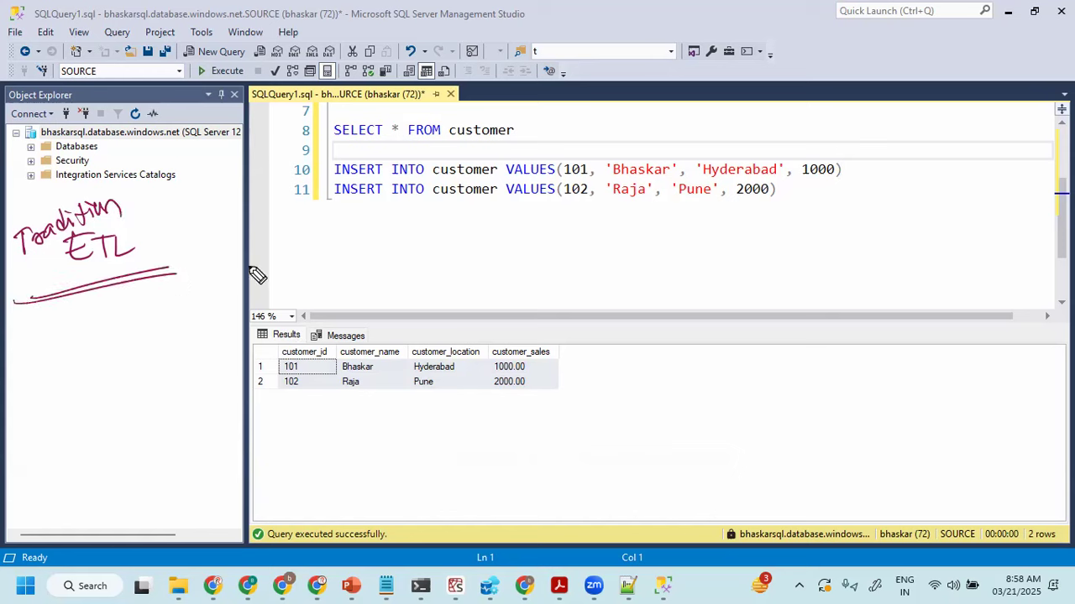
{"action": "mouse_move", "coordinate": [263, 272]}
{"action": "left_mouse_down"}
{"action": "mouse_move", "coordinate": [311, 295]}
{"action": "mouse_move", "coordinate": [369, 288]}
{"action": "mouse_move", "coordinate": [396, 271]}
{"action": "mouse_move", "coordinate": [398, 294]}
{"action": "mouse_move", "coordinate": [422, 276]}
{"action": "mouse_move", "coordinate": [521, 291]}
{"action": "mouse_move", "coordinate": [586, 271]}
{"action": "mouse_move", "coordinate": [597, 239]}
{"action": "mouse_move", "coordinate": [642, 267]}
{"action": "mouse_move", "coordinate": [564, 346]}
{"action": "mouse_move", "coordinate": [598, 363]}
{"action": "mouse_move", "coordinate": [607, 347]}
{"action": "mouse_move", "coordinate": [631, 372]}
{"action": "mouse_move", "coordinate": [576, 408]}
{"action": "mouse_move", "coordinate": [600, 388]}
{"action": "mouse_move", "coordinate": [616, 400]}
{"action": "left_mouse_up"}
{"action": "mouse_move", "coordinate": [550, 259]}
{"action": "left_mouse_down"}
{"action": "mouse_move", "coordinate": [570, 280]}
{"action": "mouse_move", "coordinate": [538, 299]}
{"action": "left_mouse_up"}
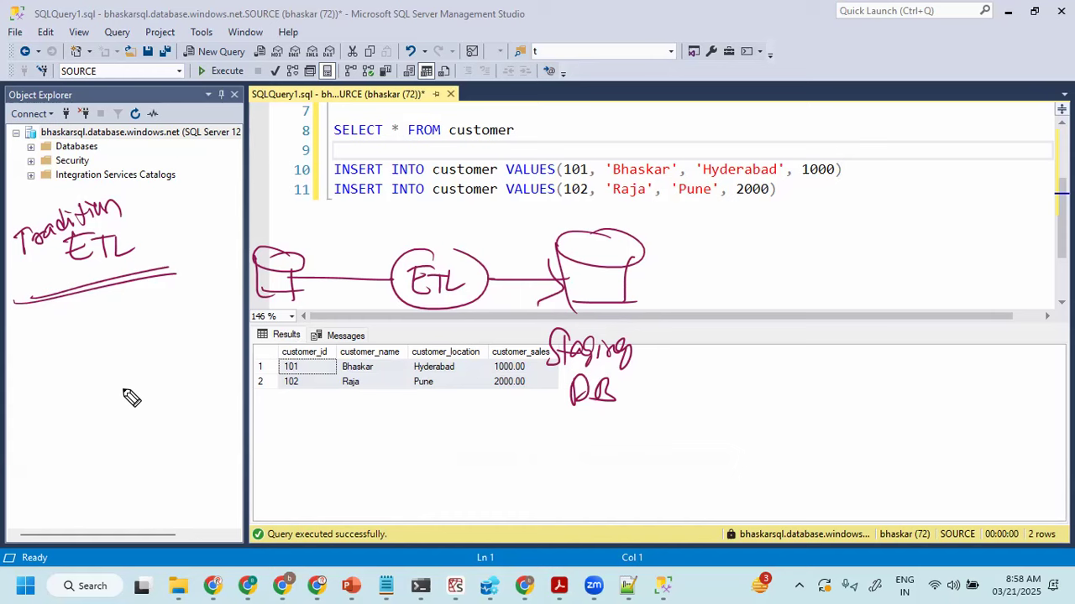
{"action": "mouse_move", "coordinate": [802, 220]}
{"action": "left_mouse_down"}
{"action": "mouse_move", "coordinate": [878, 211]}
{"action": "mouse_move", "coordinate": [844, 239]}
{"action": "mouse_move", "coordinate": [867, 235]}
{"action": "left_mouse_up"}
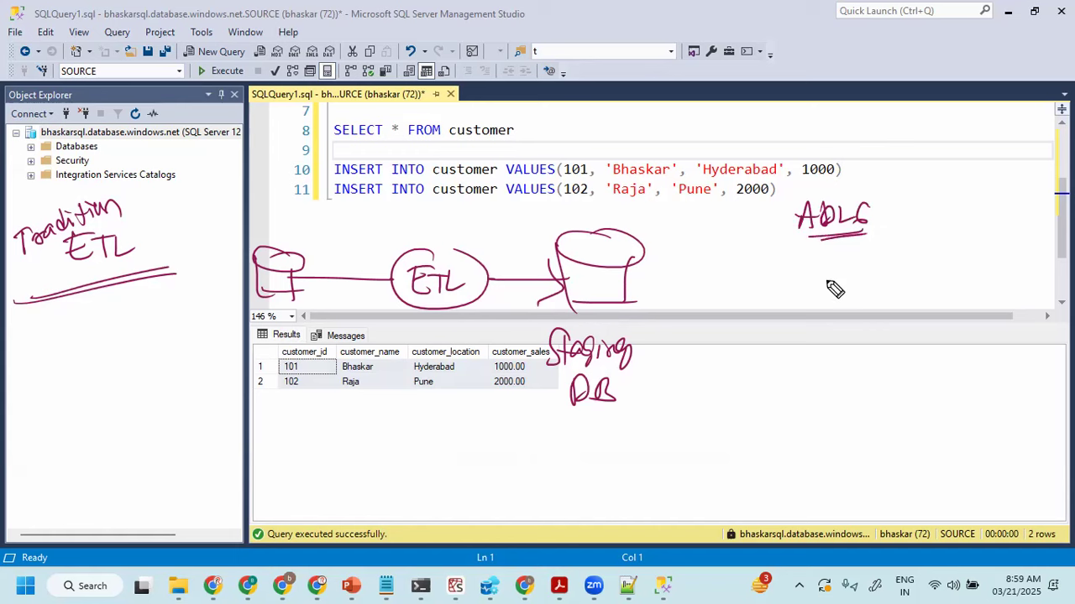
{"action": "mouse_move", "coordinate": [729, 384]}
{"action": "left_mouse_down"}
{"action": "mouse_move", "coordinate": [770, 372]}
{"action": "mouse_move", "coordinate": [858, 383]}
{"action": "left_mouse_up"}
{"action": "left_click_drag", "start_coordinate": [772, 429], "coordinate": [806, 422]}
{"action": "mouse_move", "coordinate": [631, 447]}
{"action": "left_mouse_down"}
{"action": "mouse_move", "coordinate": [648, 479]}
{"action": "mouse_move", "coordinate": [735, 475]}
{"action": "left_mouse_up"}
{"action": "mouse_move", "coordinate": [671, 491]}
{"action": "left_mouse_down"}
{"action": "mouse_move", "coordinate": [660, 509]}
{"action": "mouse_move", "coordinate": [714, 509]}
{"action": "mouse_move", "coordinate": [727, 497]}
{"action": "left_mouse_up"}
{"action": "mouse_move", "coordinate": [671, 520]}
{"action": "left_mouse_down"}
{"action": "mouse_move", "coordinate": [648, 528]}
{"action": "mouse_move", "coordinate": [696, 534]}
{"action": "mouse_move", "coordinate": [710, 521]}
{"action": "mouse_move", "coordinate": [714, 537]}
{"action": "left_mouse_up"}
{"action": "left_click_drag", "start_coordinate": [658, 440], "coordinate": [515, 496]}
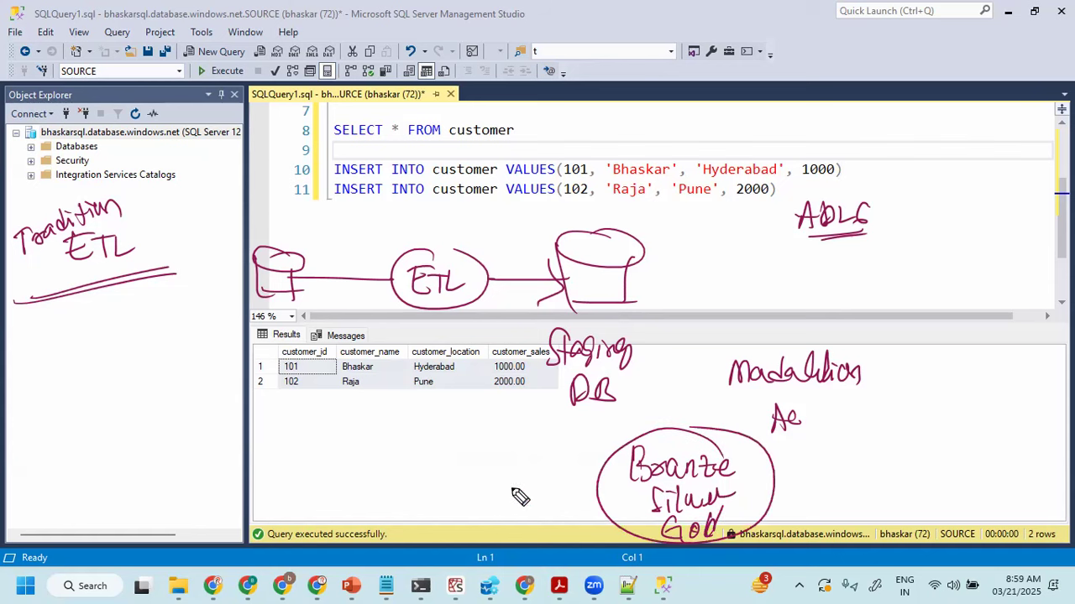
{"action": "mouse_move", "coordinate": [536, 459]}
{"action": "left_mouse_down"}
{"action": "mouse_move", "coordinate": [563, 463]}
{"action": "mouse_move", "coordinate": [675, 427]}
{"action": "left_mouse_up"}
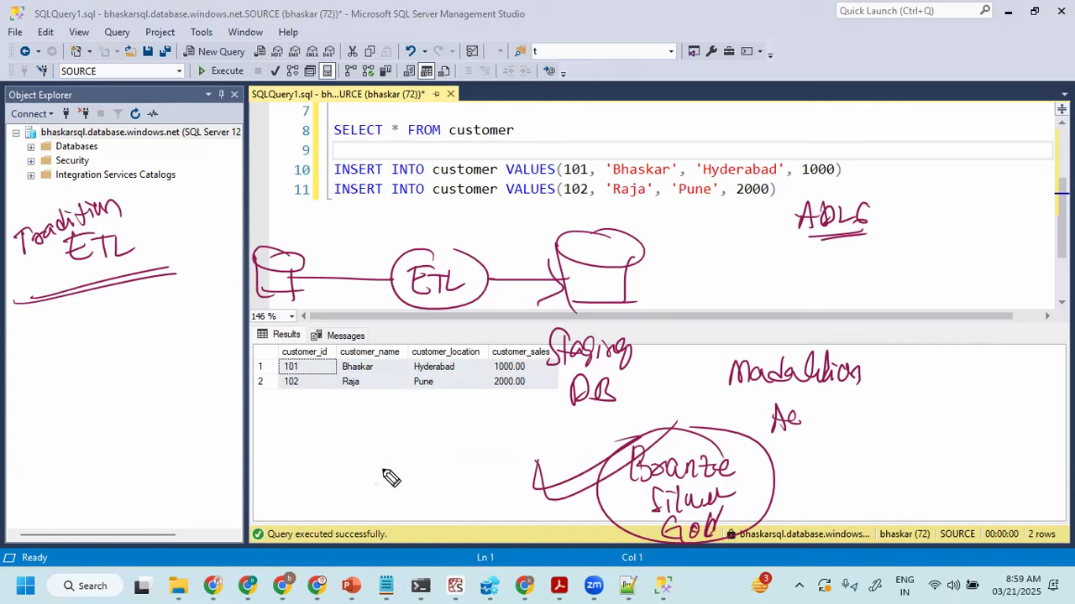
{"action": "key", "text": "e"}
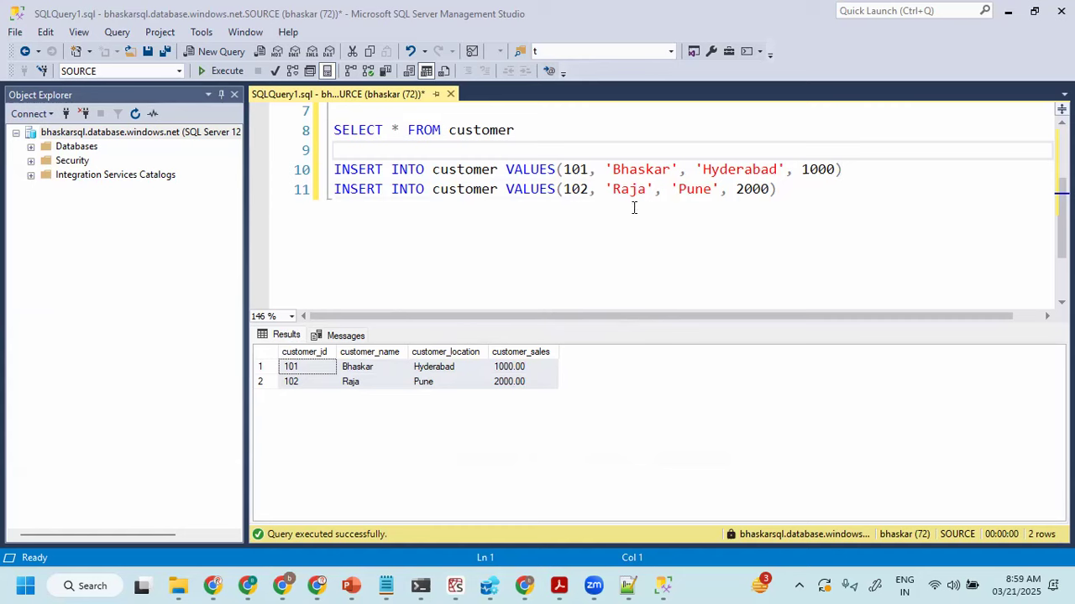
- Add two blank lines below the last INSERT statement in the query script
{"action": "left_click", "coordinate": [677, 183]}
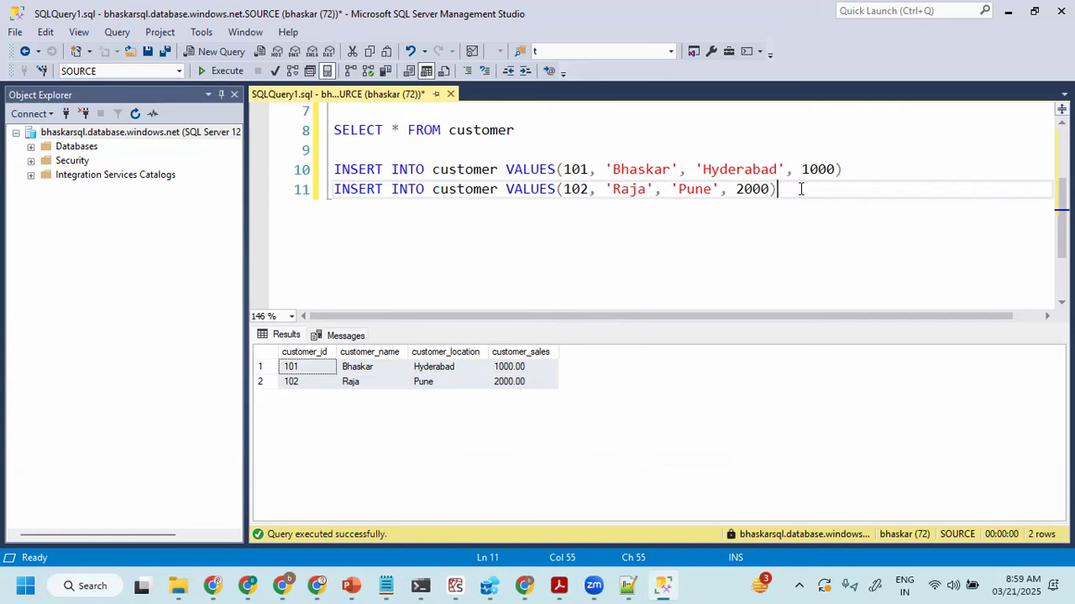
{"action": "key", "text": "Return"}
{"action": "key", "text": "Return"}
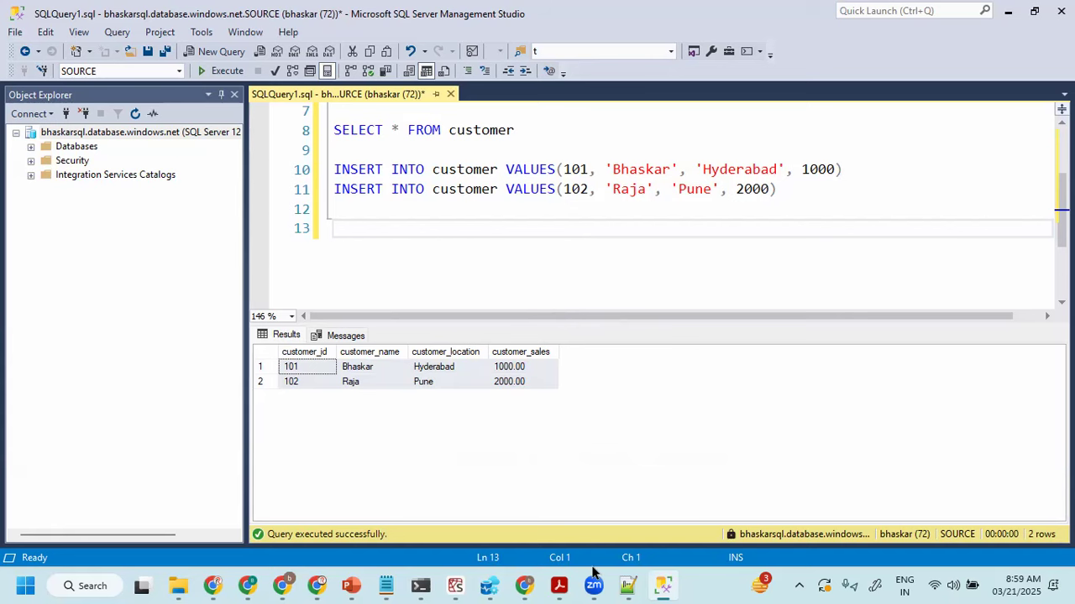
- Check the on-prem SQL use case in ADF Part -I.pdf against the query in SQL Server Management Studio, ending on the PDF
{"action": "mouse_move", "coordinate": [558, 586]}
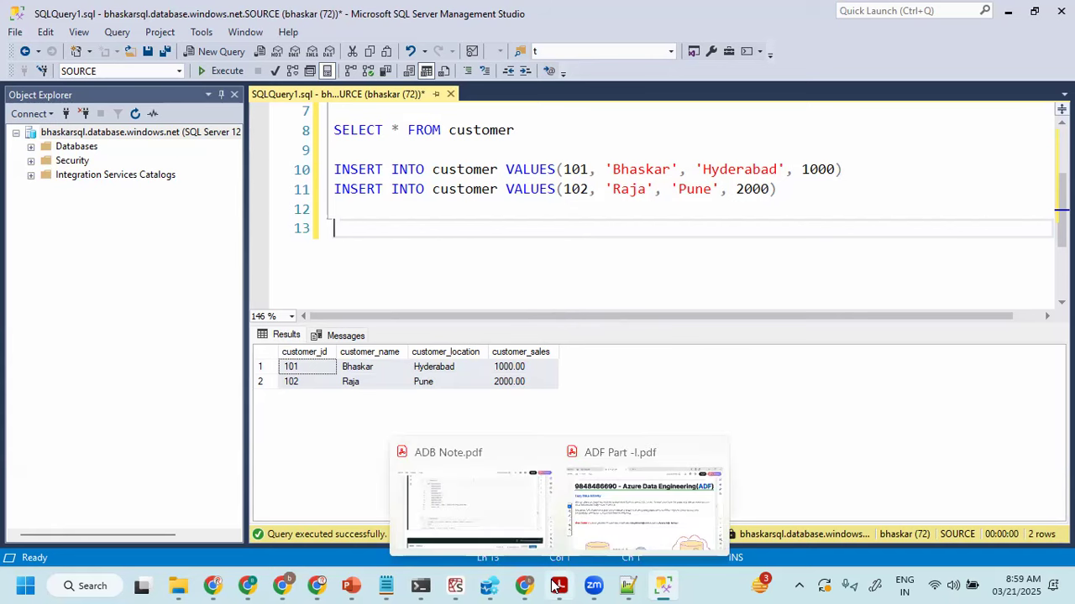
{"action": "left_click", "coordinate": [635, 518]}
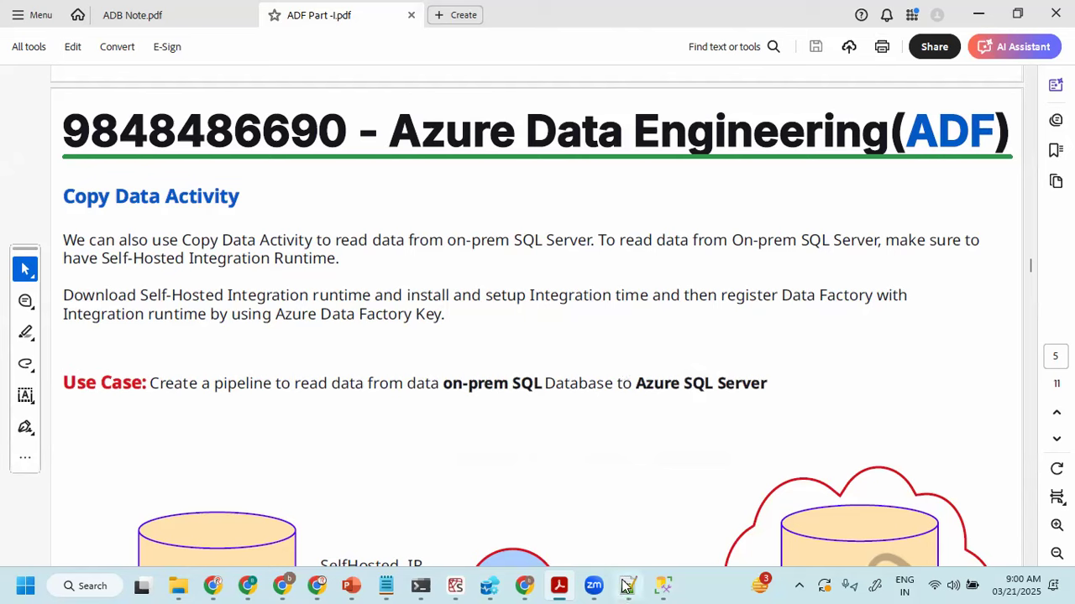
{"action": "left_click", "coordinate": [662, 586]}
{"action": "left_click", "coordinate": [482, 190]}
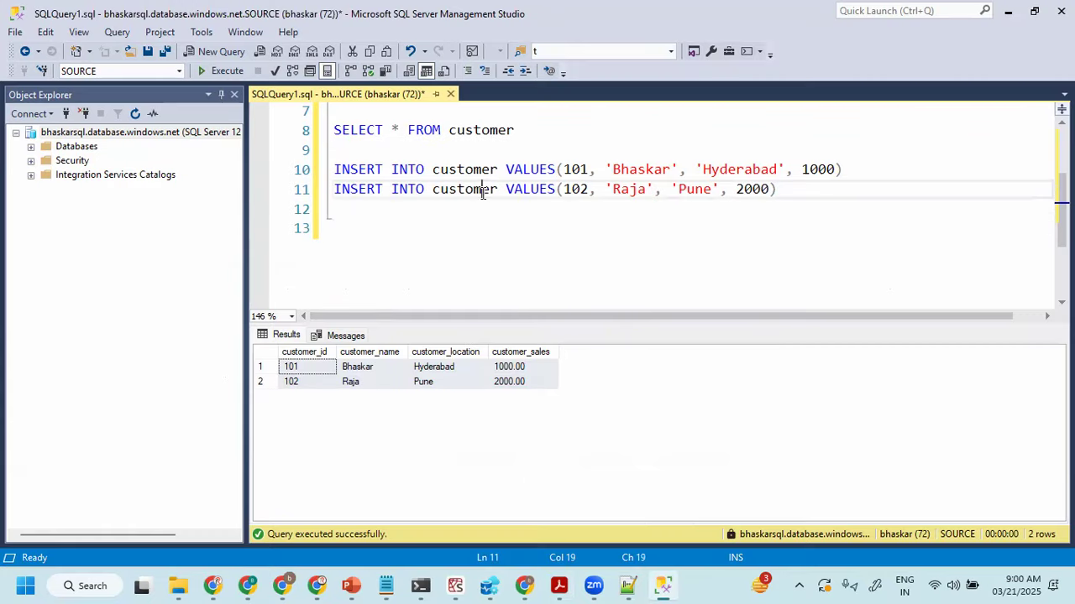
{"action": "left_click", "coordinate": [559, 586]}
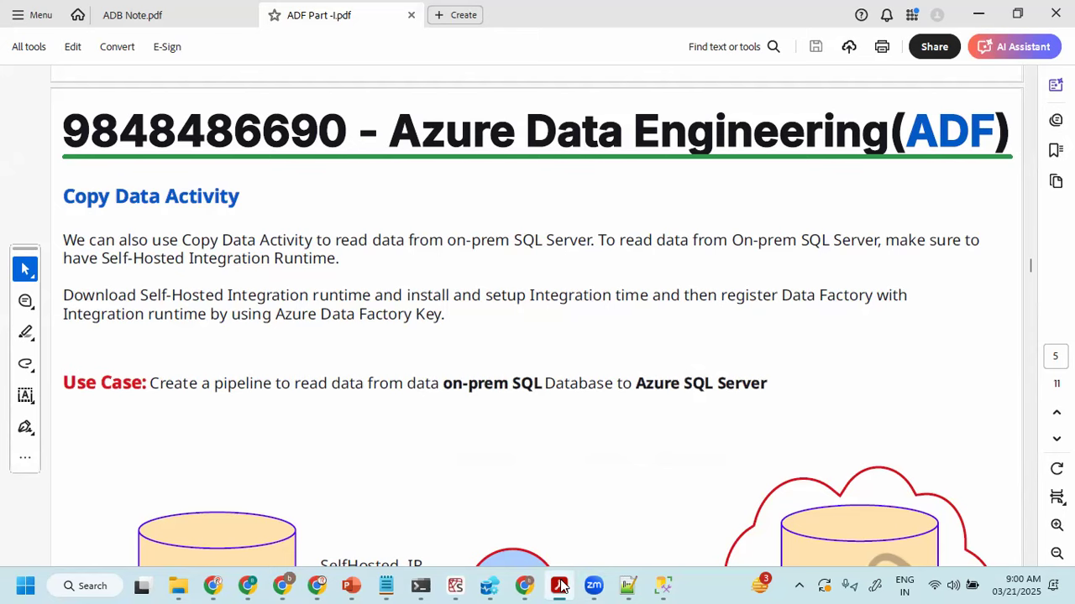
- Switch to the bhaskar-made-adf-dev Data Factory in Chrome and view the source settings of the Copy data1 activity
{"action": "left_click", "coordinate": [525, 586]}
{"action": "left_click", "coordinate": [487, 17]}
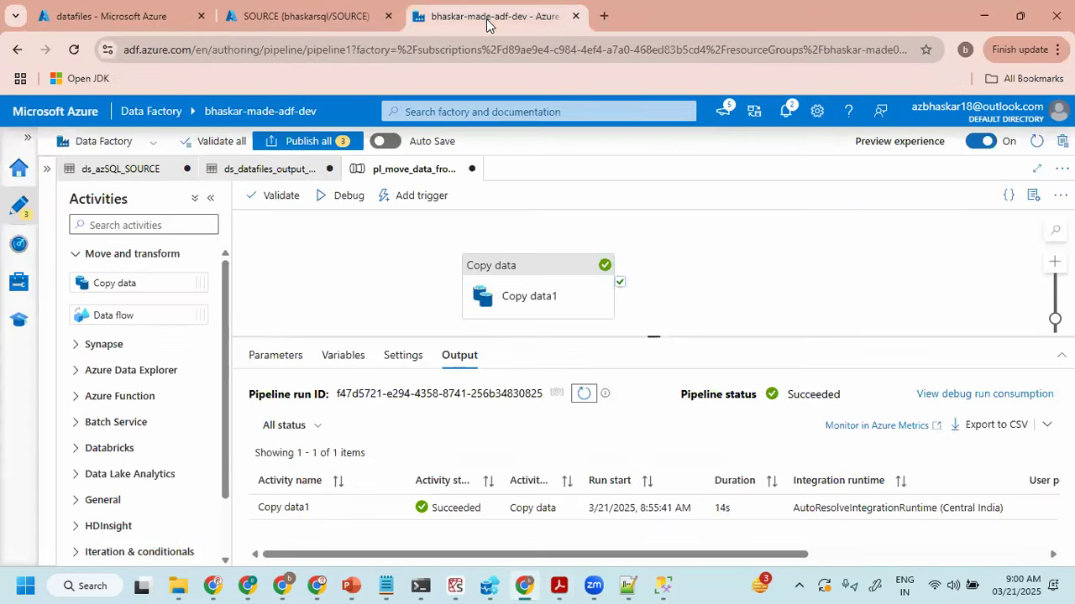
{"action": "left_click", "coordinate": [538, 289]}
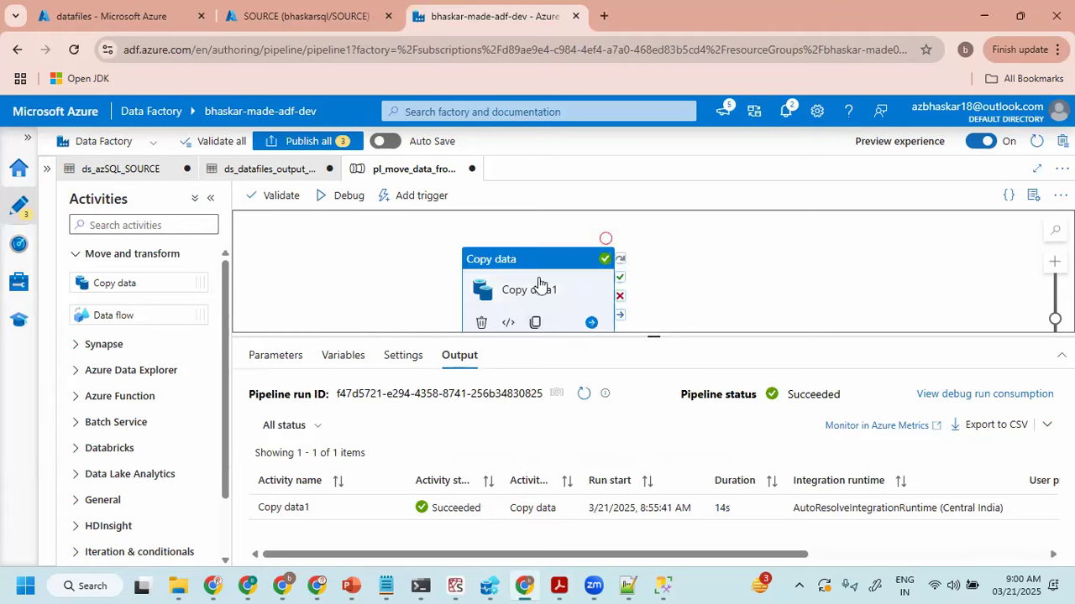
{"action": "left_click", "coordinate": [321, 355]}
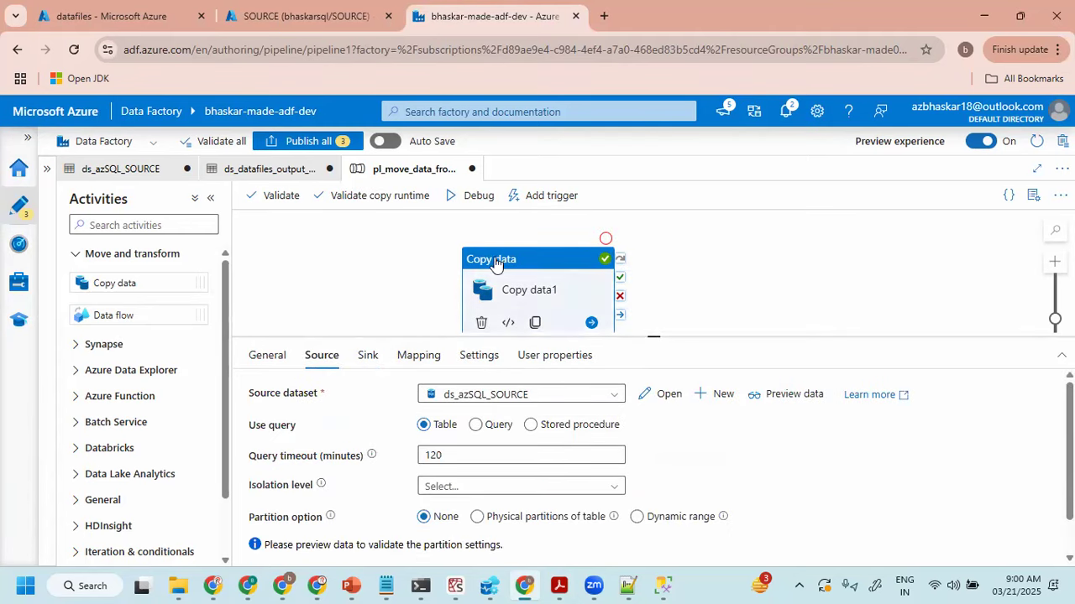
- Publish all pending changes, covering the data-moving pipeline and the ds_azSQL_SOURCE and output customer datasets
{"action": "left_click", "coordinate": [362, 263]}
{"action": "left_click", "coordinate": [308, 143]}
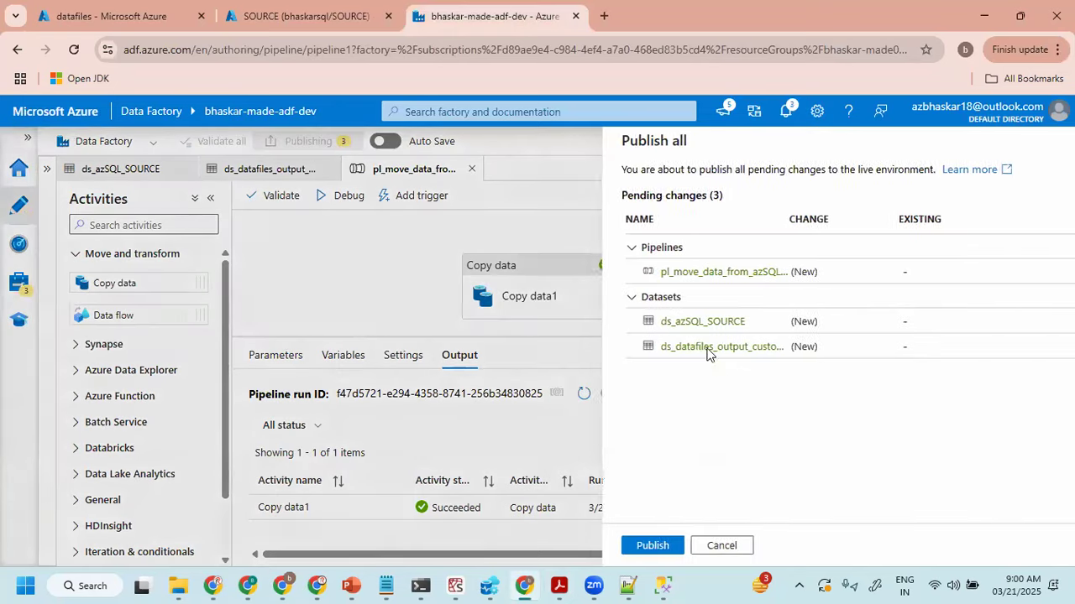
{"action": "left_click", "coordinate": [641, 543]}
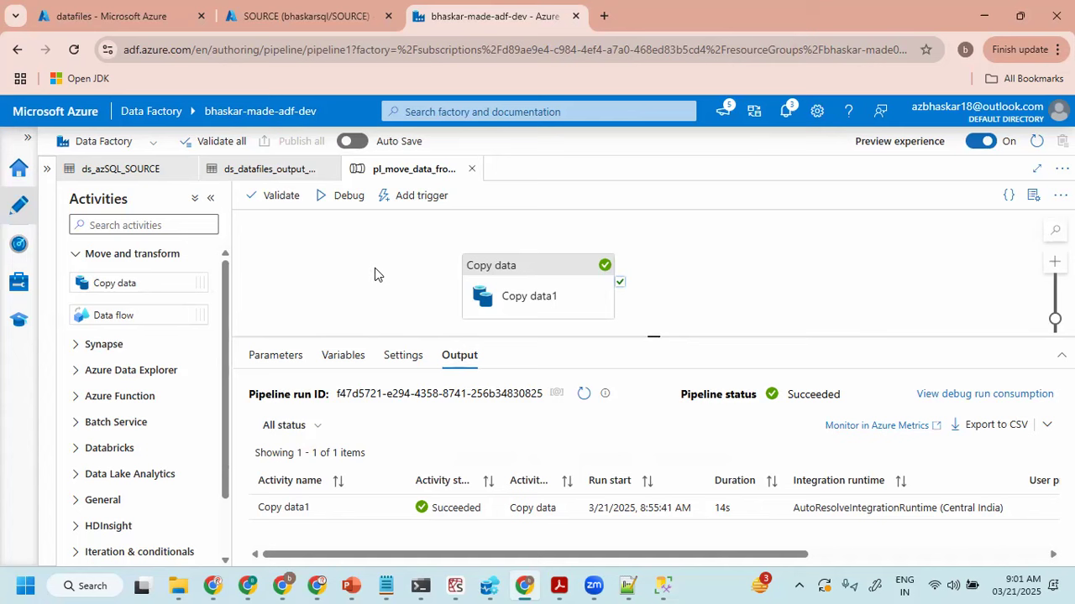
- Examine the source dataset and query options of Copy data1 in the published pipeline, and deselect the activity
{"action": "left_click", "coordinate": [516, 307]}
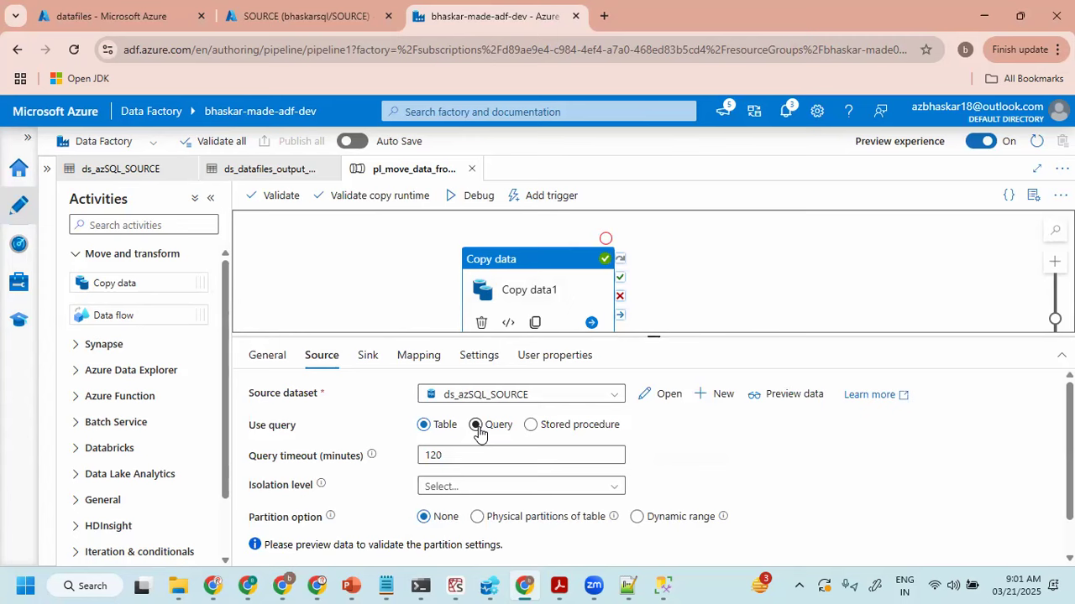
{"action": "left_click", "coordinate": [352, 289]}
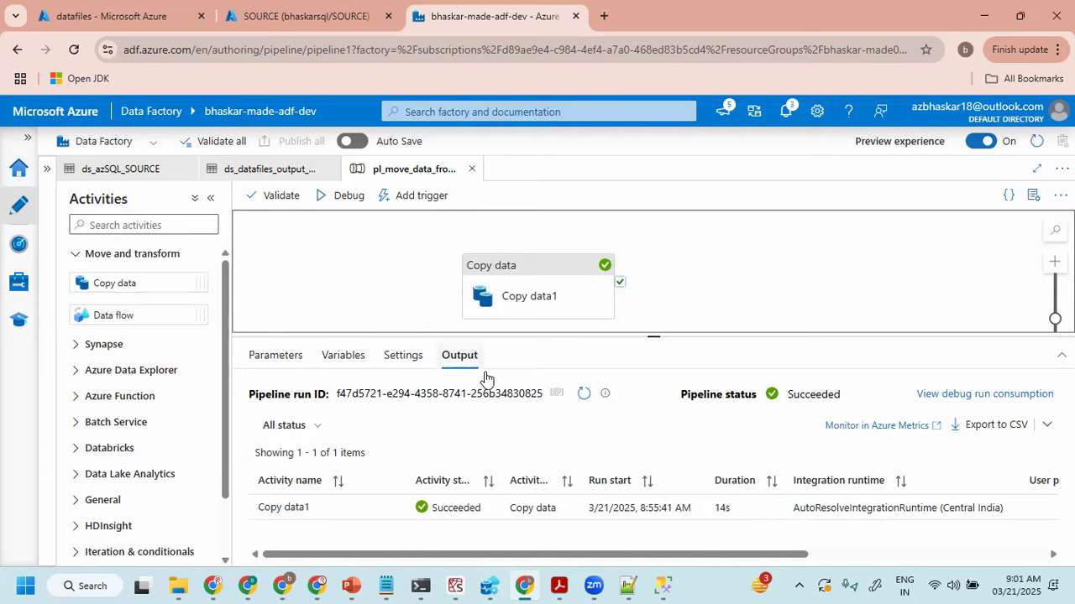
- Switch to SQL Server Management Studio and connect Object Explorer to the ADE database engine with Windows Authentication
{"action": "left_click", "coordinate": [664, 585]}
{"action": "left_click", "coordinate": [83, 147]}
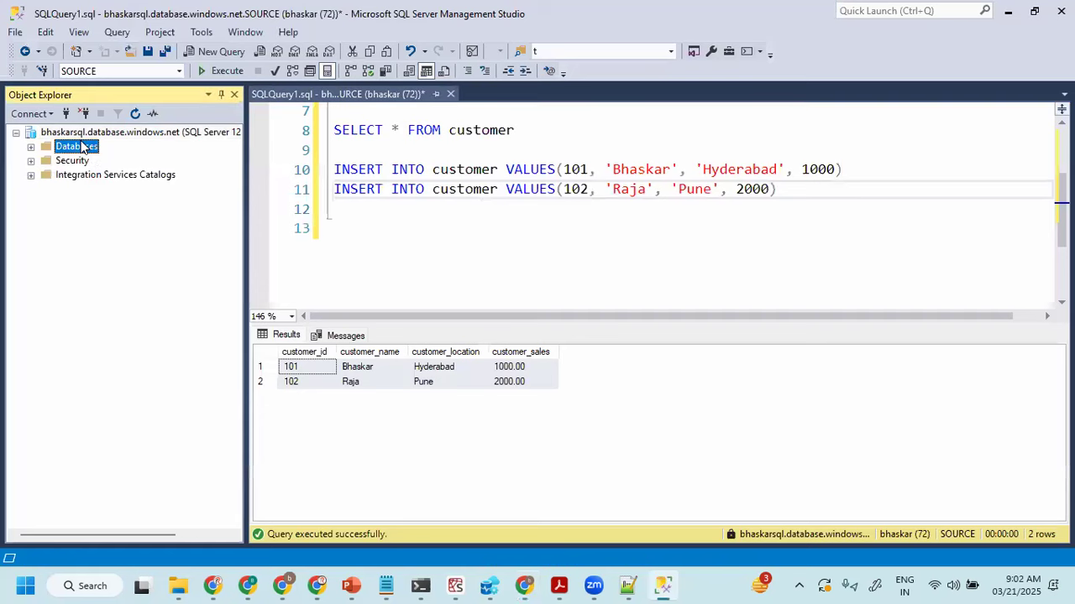
{"action": "left_click", "coordinate": [84, 135]}
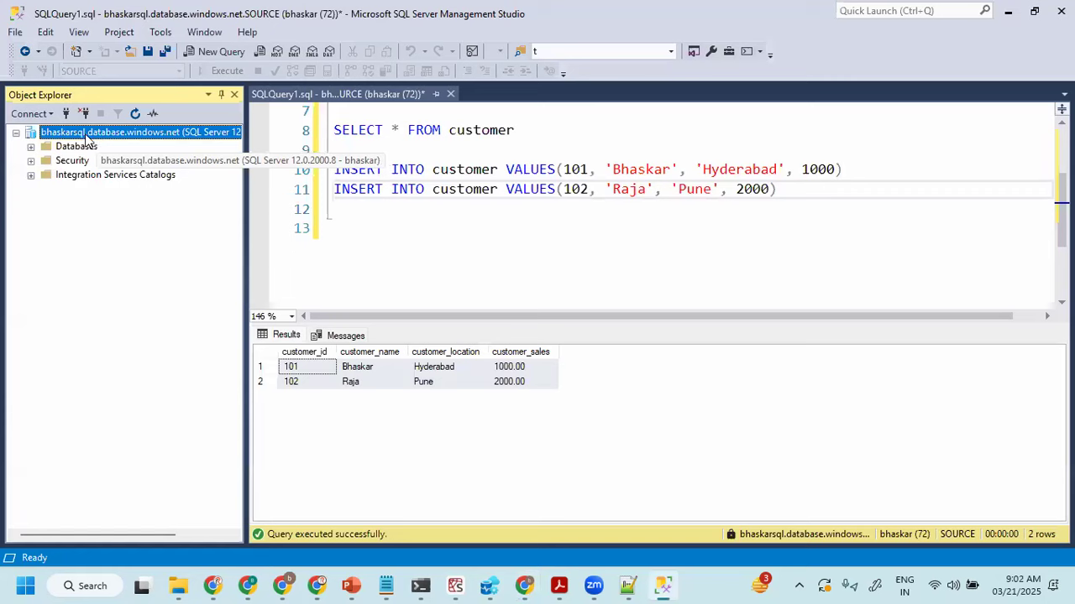
{"action": "left_click", "coordinate": [66, 113]}
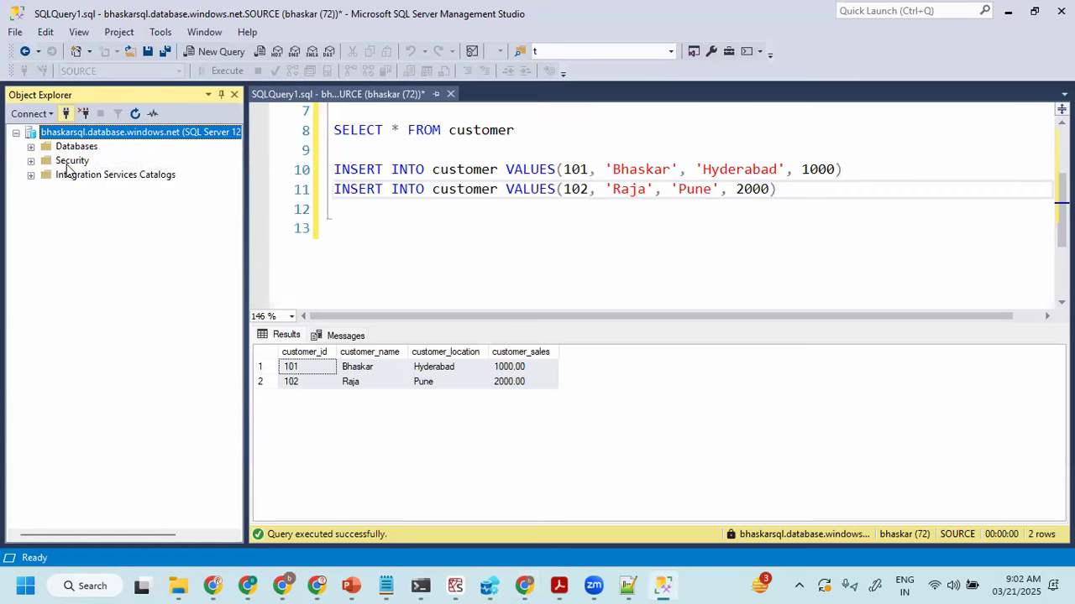
{"action": "left_click", "coordinate": [693, 237]}
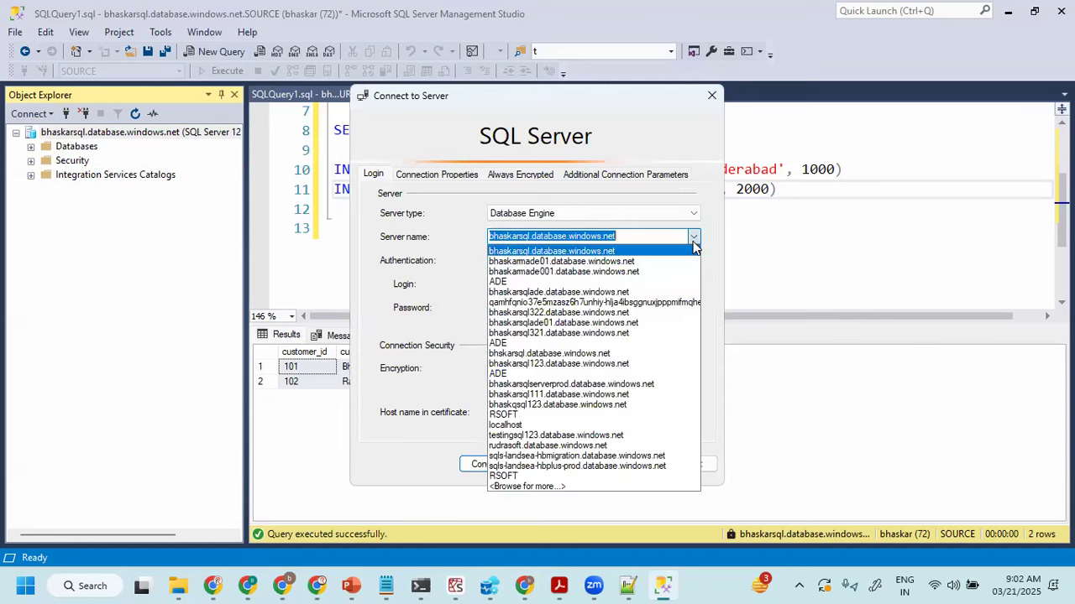
{"action": "left_click", "coordinate": [499, 282]}
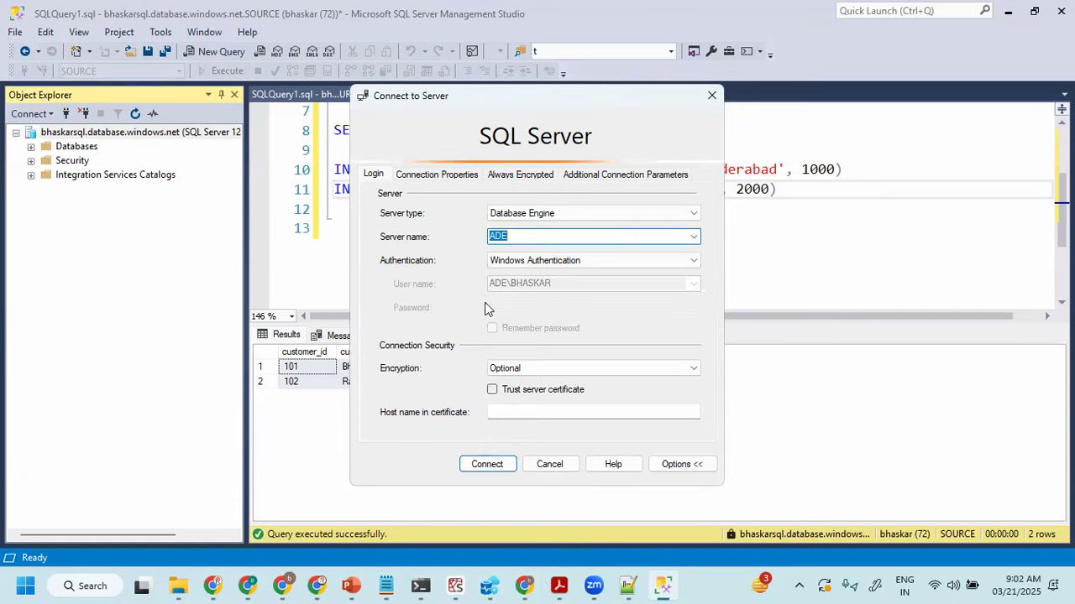
{"action": "left_click", "coordinate": [480, 466]}
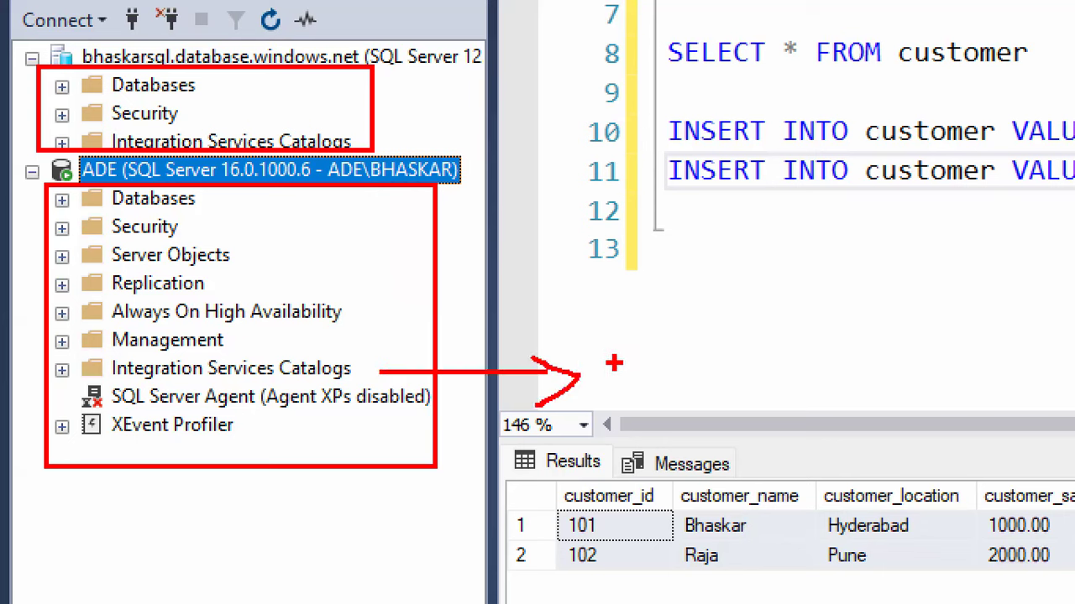
{"action": "mouse_move", "coordinate": [612, 350]}
{"action": "left_mouse_down"}
{"action": "mouse_move", "coordinate": [661, 340]}
{"action": "mouse_move", "coordinate": [664, 381]}
{"action": "mouse_move", "coordinate": [703, 395]}
{"action": "left_mouse_up"}
{"action": "left_click_drag", "start_coordinate": [678, 346], "coordinate": [736, 339]}
{"action": "left_click_drag", "start_coordinate": [674, 391], "coordinate": [737, 389]}
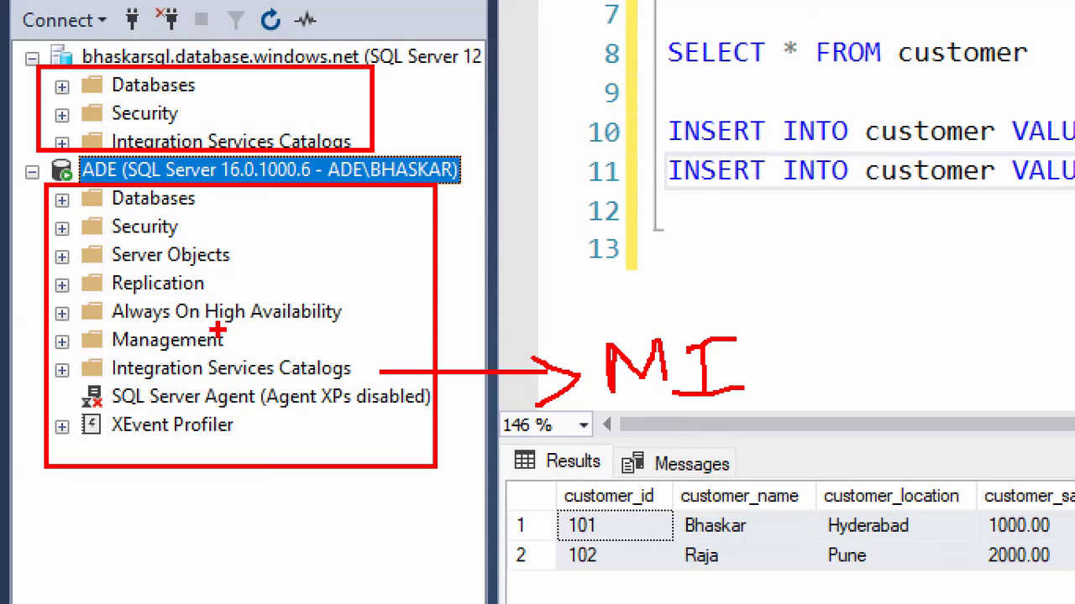
{"action": "mouse_move", "coordinate": [430, 284]}
{"action": "left_mouse_down"}
{"action": "mouse_move", "coordinate": [581, 246]}
{"action": "mouse_move", "coordinate": [541, 287]}
{"action": "left_mouse_up"}
{"action": "left_click_drag", "start_coordinate": [625, 222], "coordinate": [667, 215]}
{"action": "mouse_move", "coordinate": [692, 265]}
{"action": "left_mouse_down"}
{"action": "mouse_move", "coordinate": [698, 214]}
{"action": "mouse_move", "coordinate": [753, 270]}
{"action": "left_mouse_up"}
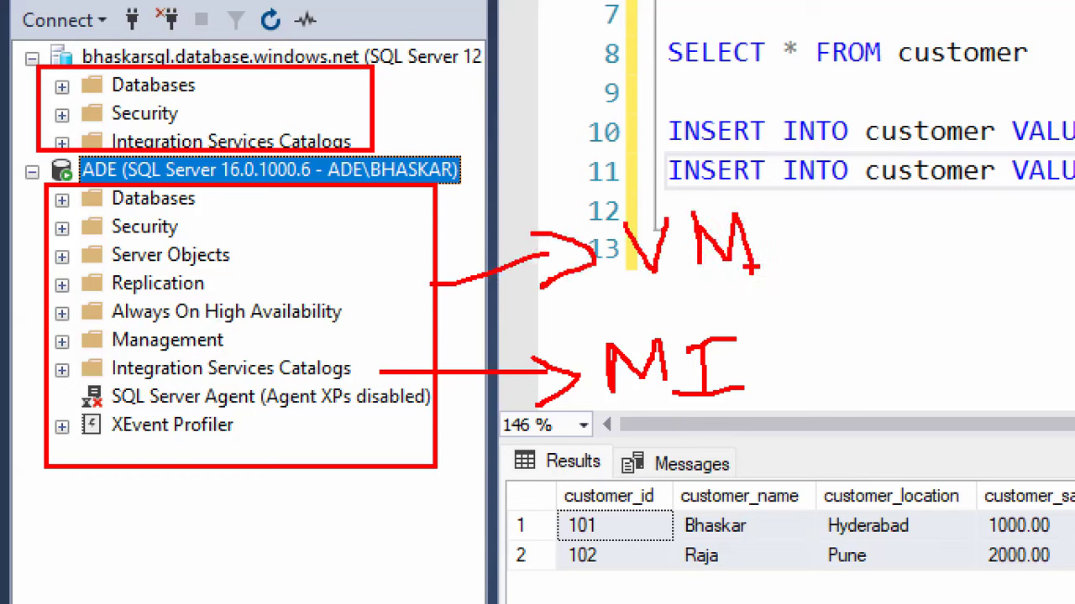
{"action": "left_click_drag", "start_coordinate": [631, 294], "coordinate": [727, 280]}
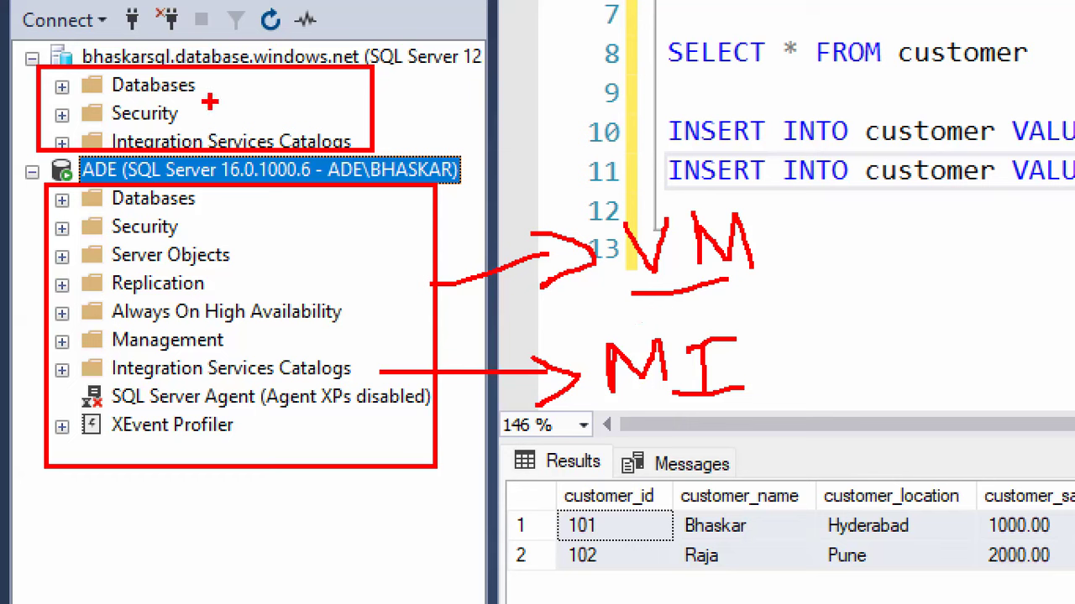
{"action": "left_click_drag", "start_coordinate": [209, 101], "coordinate": [298, 66]}
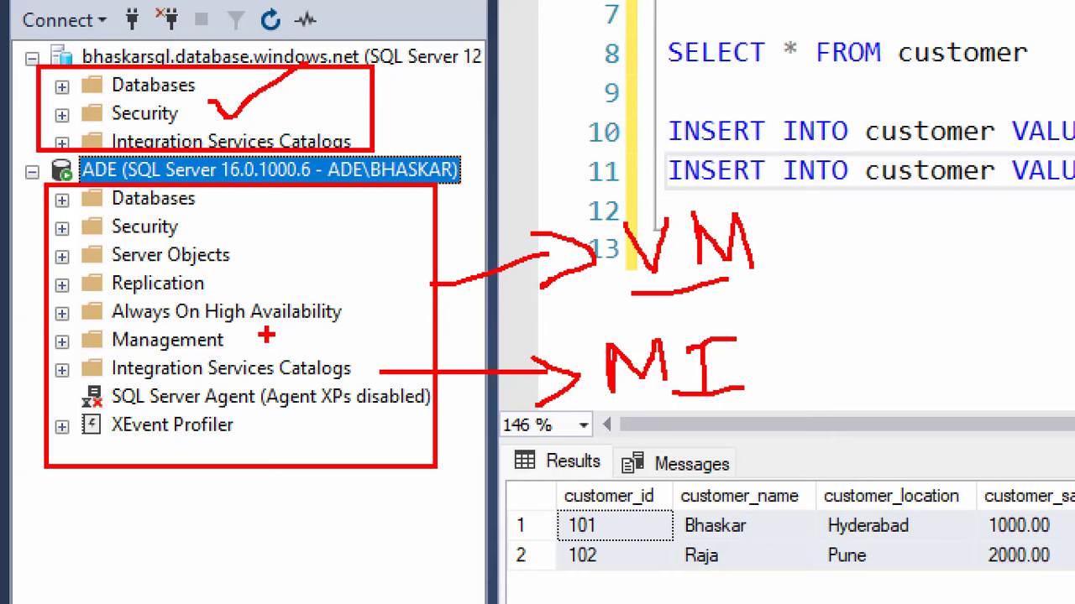
{"action": "key", "text": "Escape"}
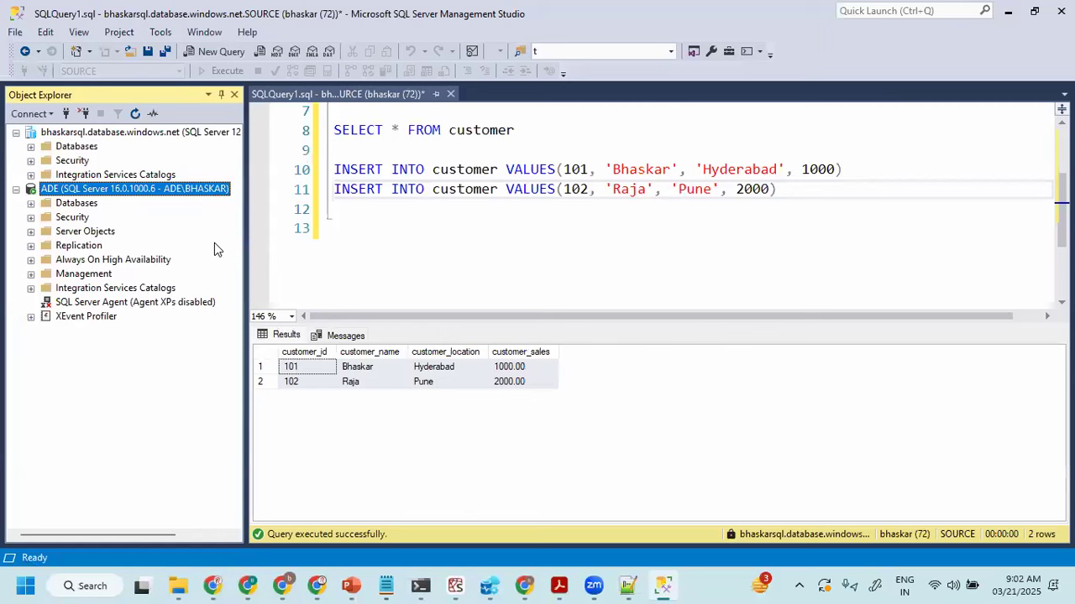
- Compare the on-prem ADE server and the bhaskarsql.database.windows.net server with their folders in Object Explorer
{"action": "left_click", "coordinate": [514, 170]}
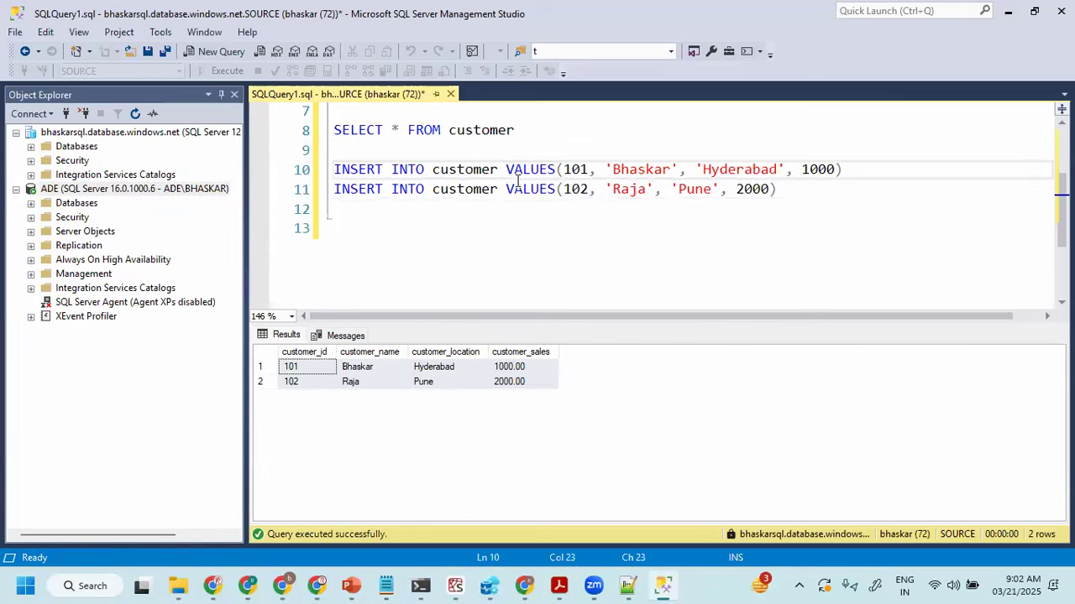
{"action": "left_click", "coordinate": [664, 210]}
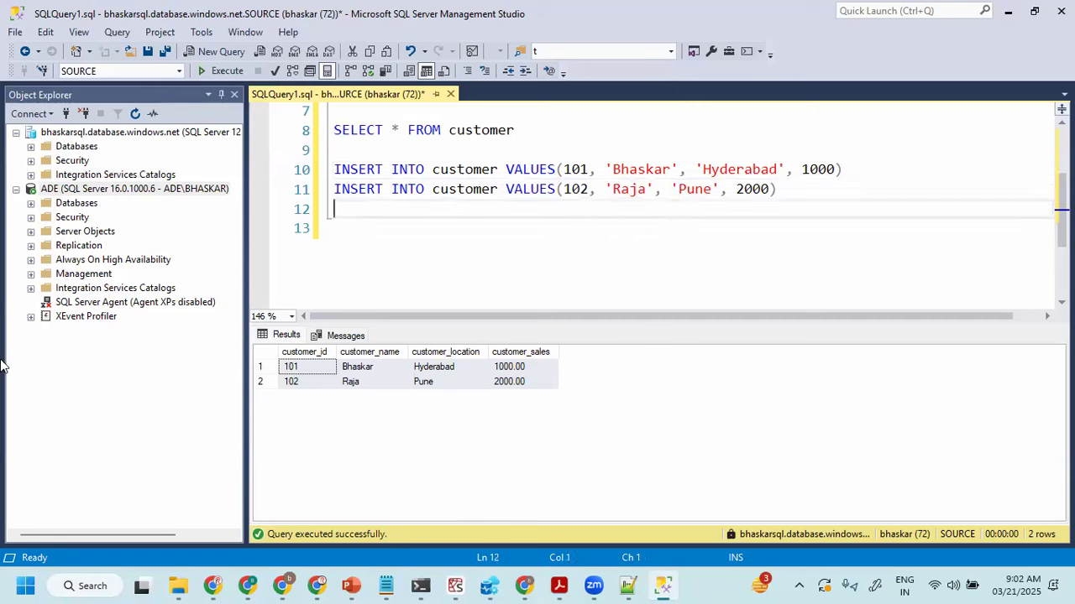
{"action": "left_click", "coordinate": [375, 234]}
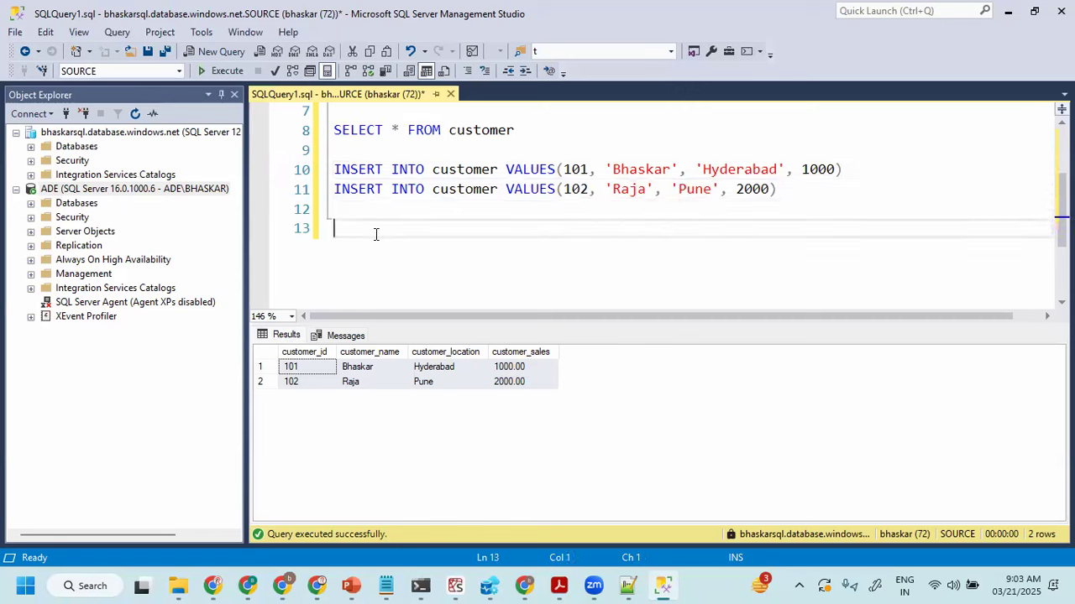
{"action": "left_click", "coordinate": [118, 190]}
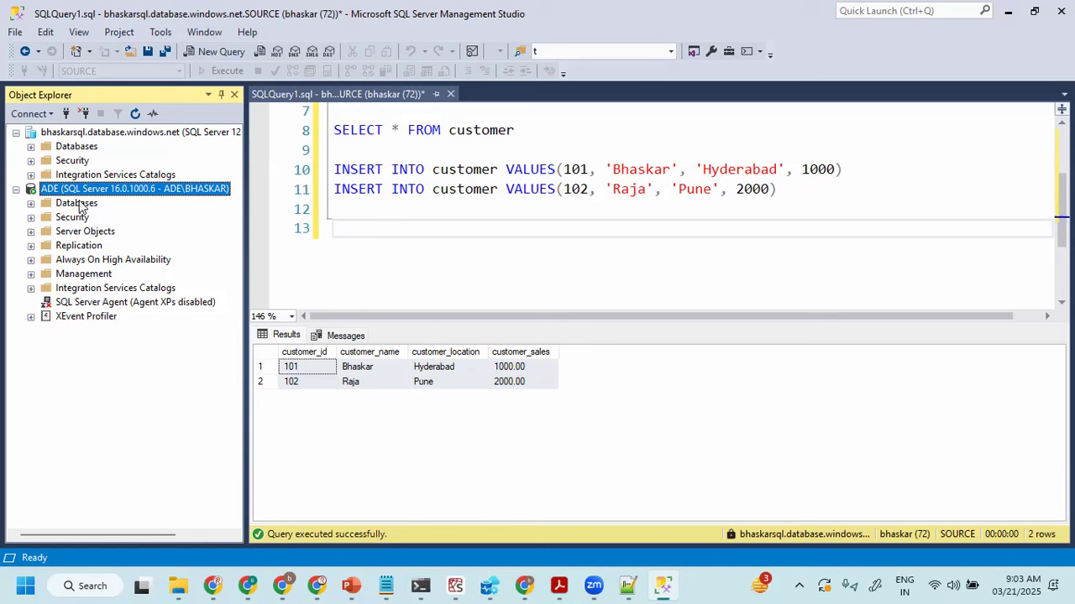
{"action": "left_click", "coordinate": [78, 203]}
{"action": "left_click", "coordinate": [76, 193]}
{"action": "left_click", "coordinate": [413, 212]}
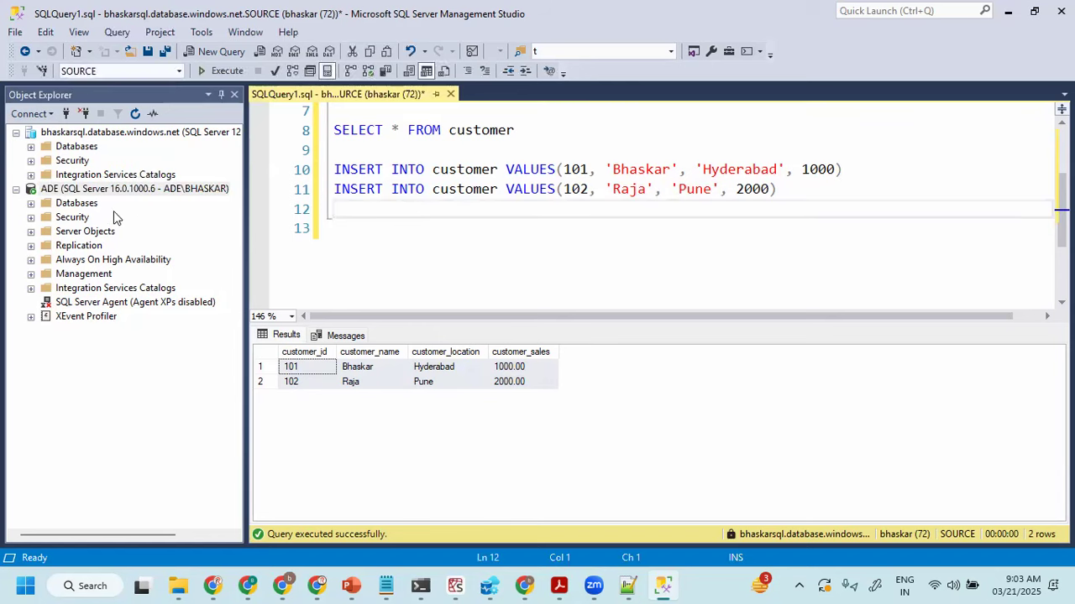
{"action": "left_click", "coordinate": [99, 193]}
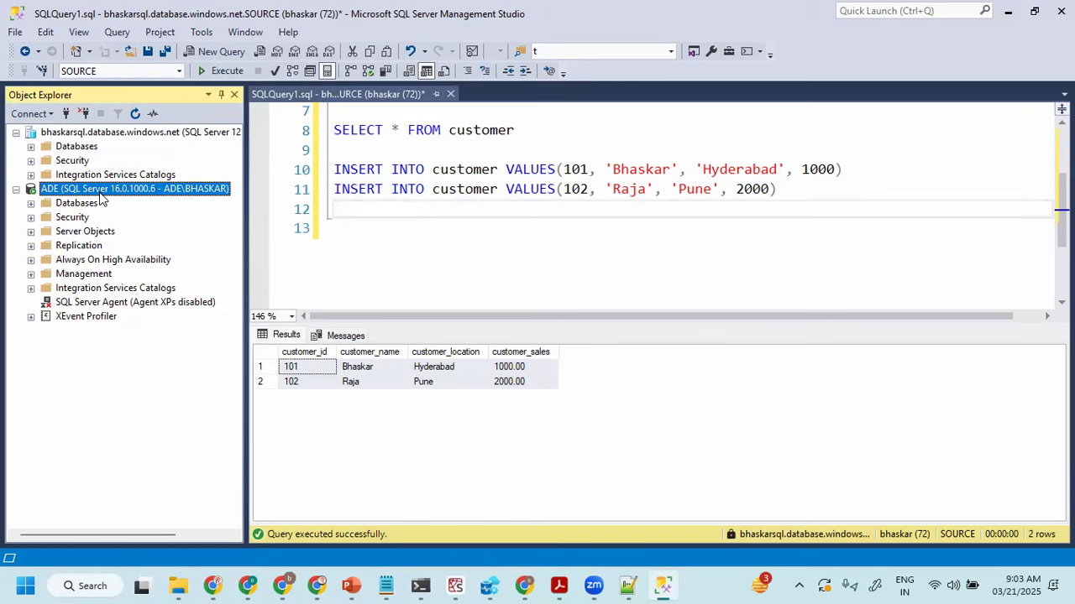
{"action": "left_click", "coordinate": [81, 133]}
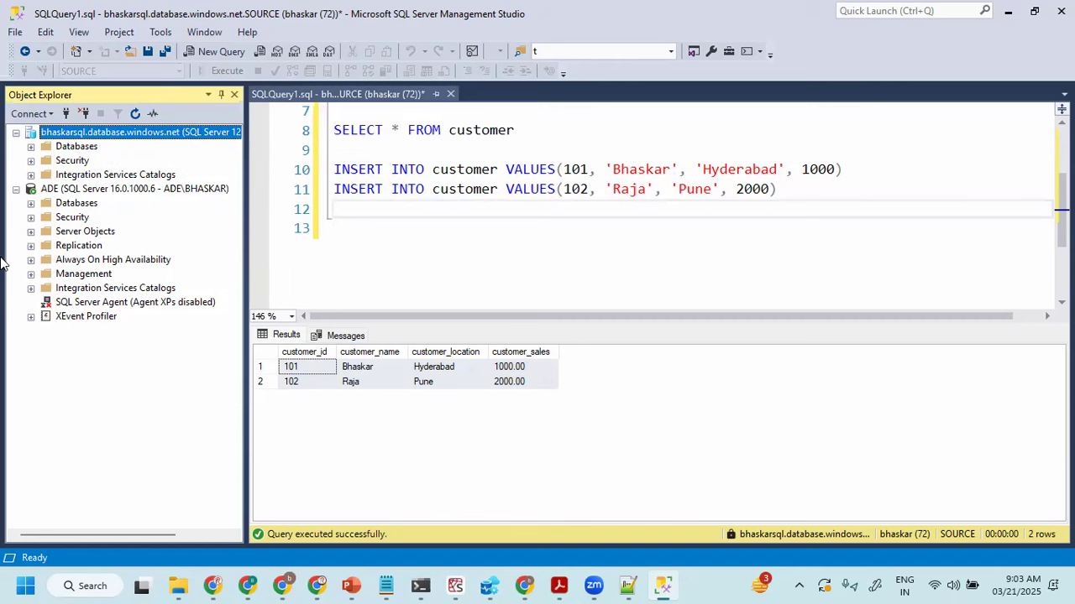
{"action": "left_click", "coordinate": [386, 216]}
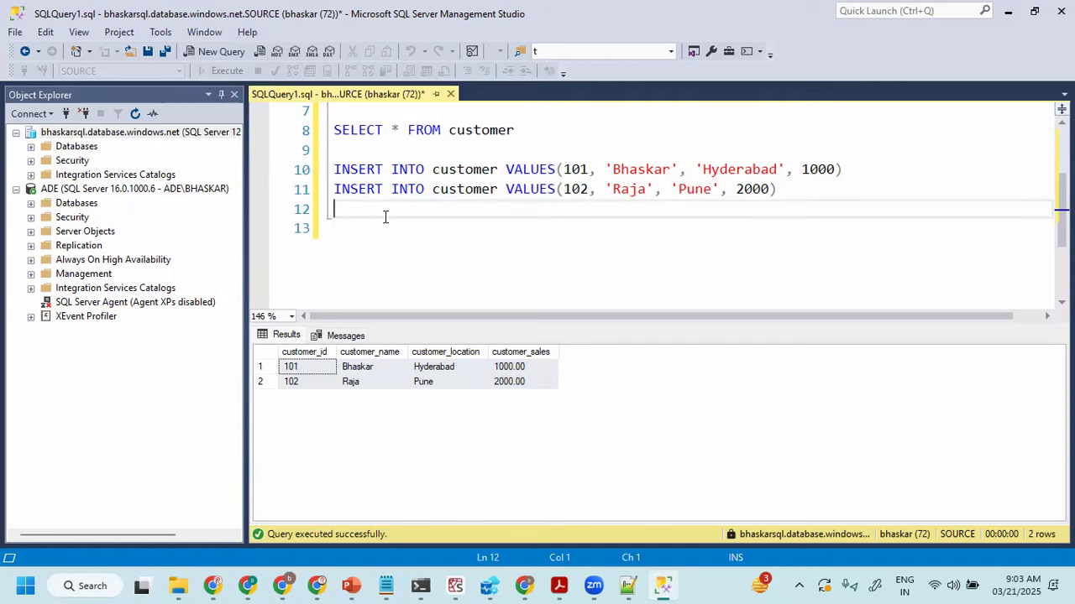
{"action": "left_click", "coordinate": [390, 227]}
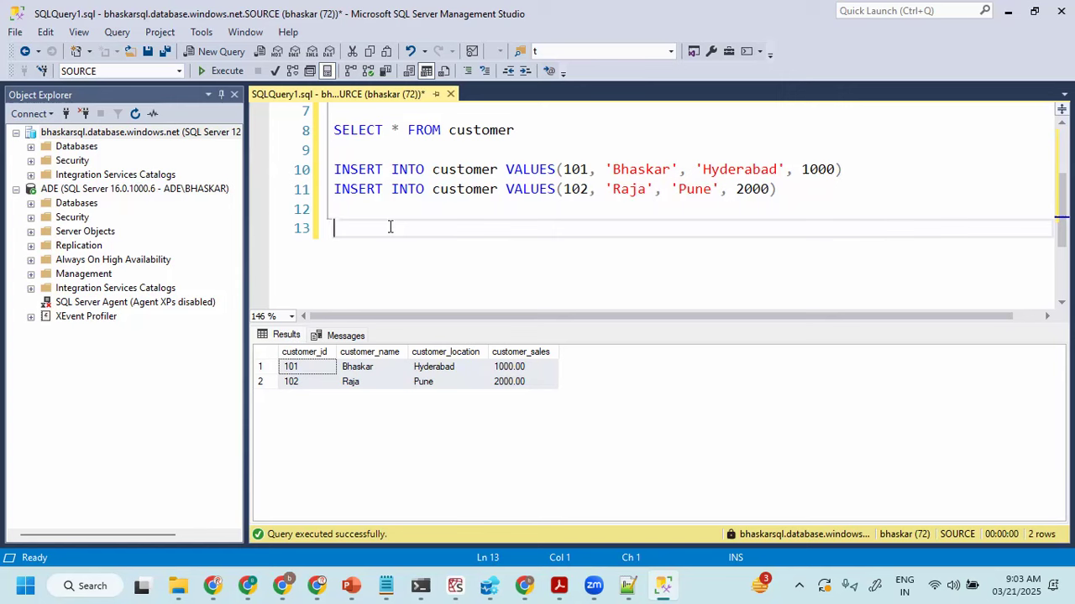
{"action": "left_click", "coordinate": [428, 204]}
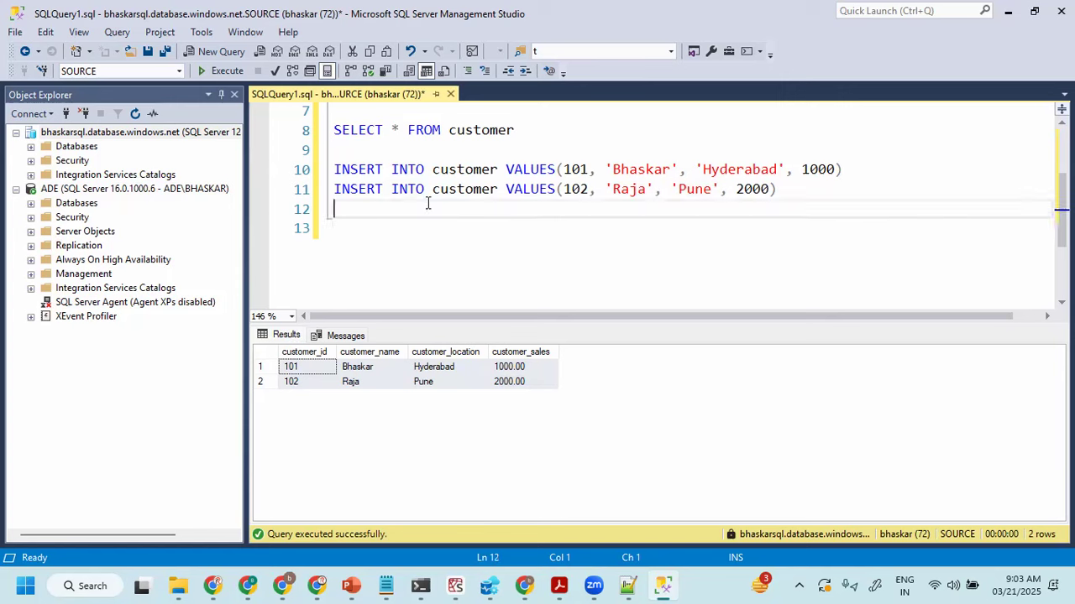
{"action": "left_click", "coordinate": [100, 132]}
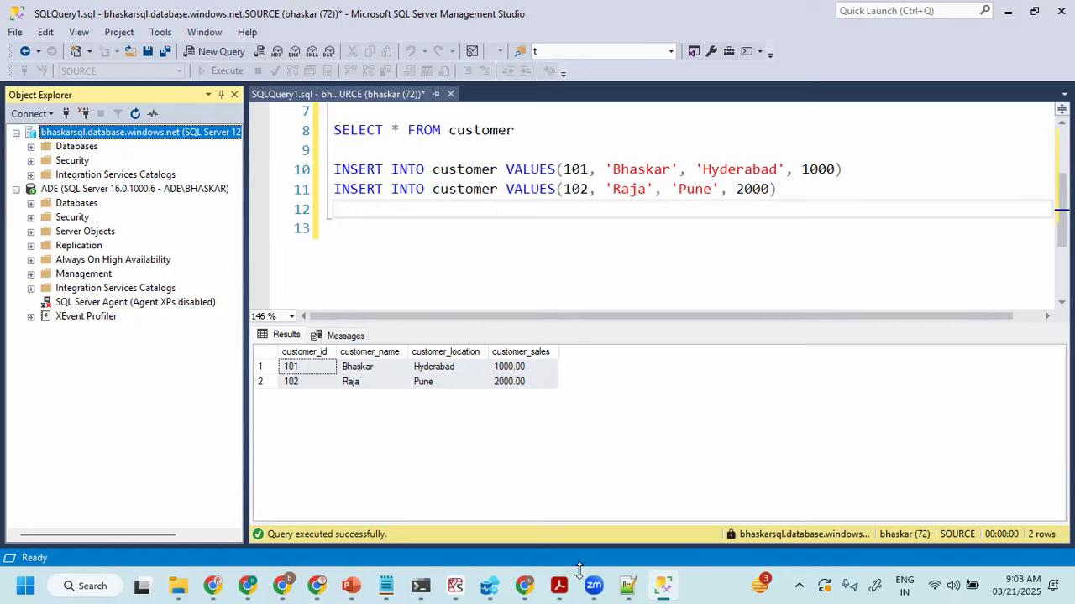
- Switch to the Azure portal and open the server firewall settings of the SOURCE database from the bhaskar-made001-dev resource group
{"action": "left_click", "coordinate": [529, 585]}
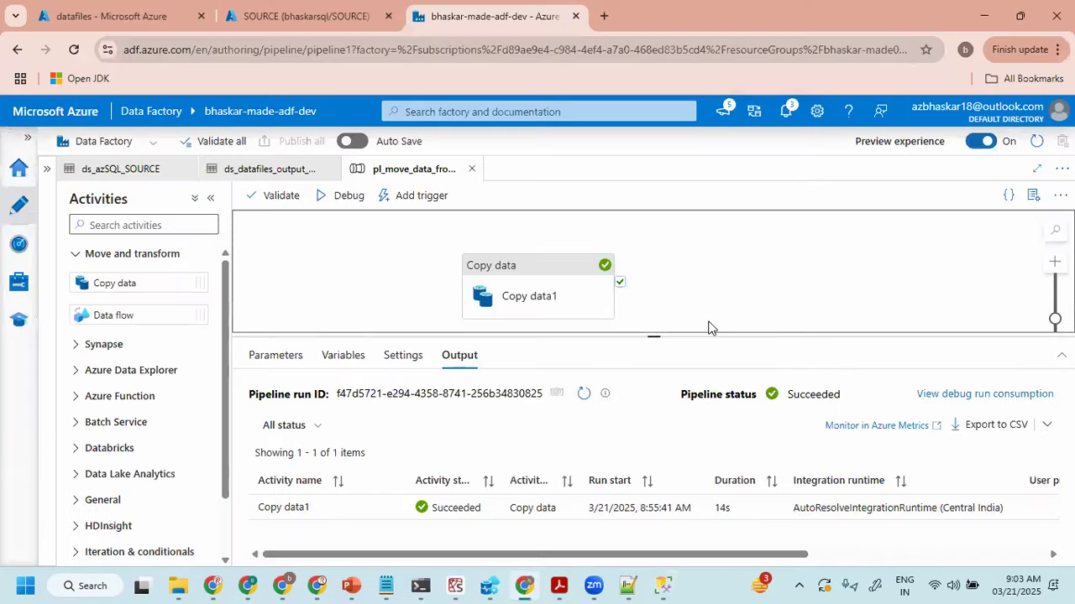
{"action": "left_click", "coordinate": [105, 16]}
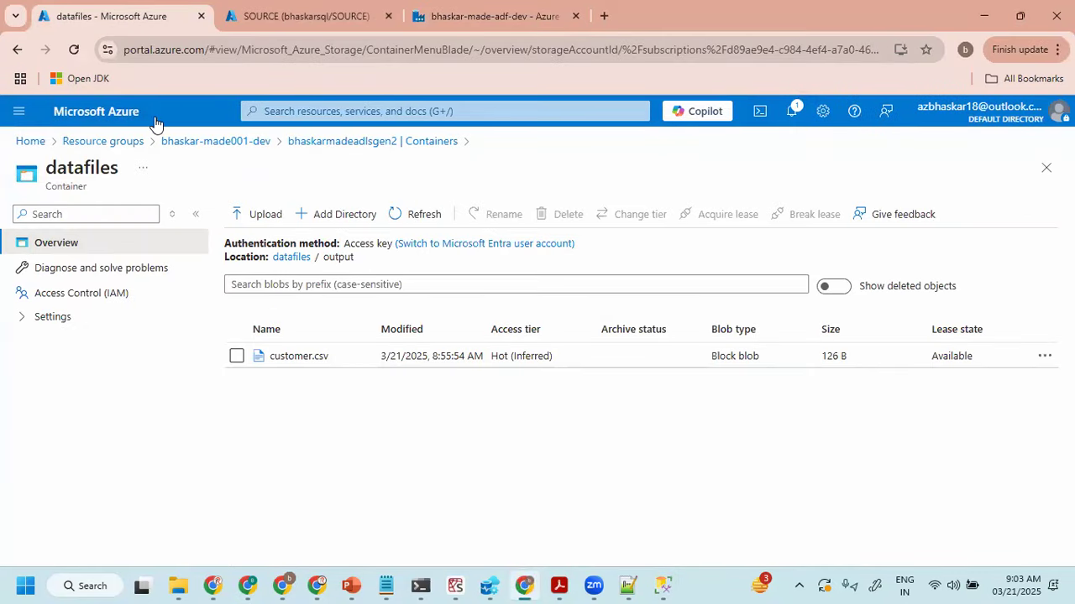
{"action": "left_click", "coordinate": [302, 15]}
{"action": "left_click", "coordinate": [84, 145]}
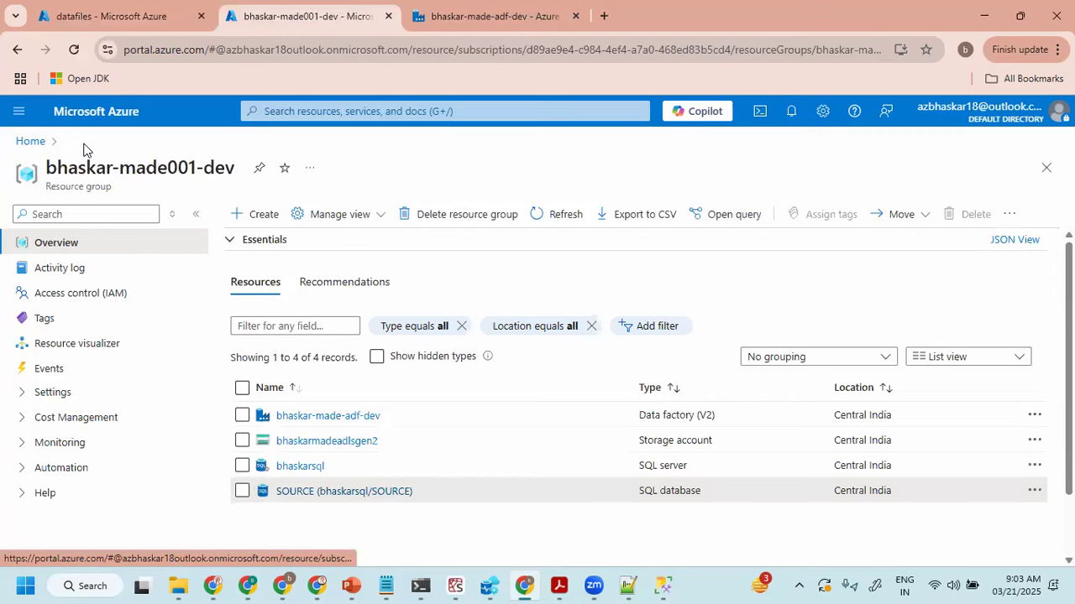
{"action": "left_click", "coordinate": [307, 502]}
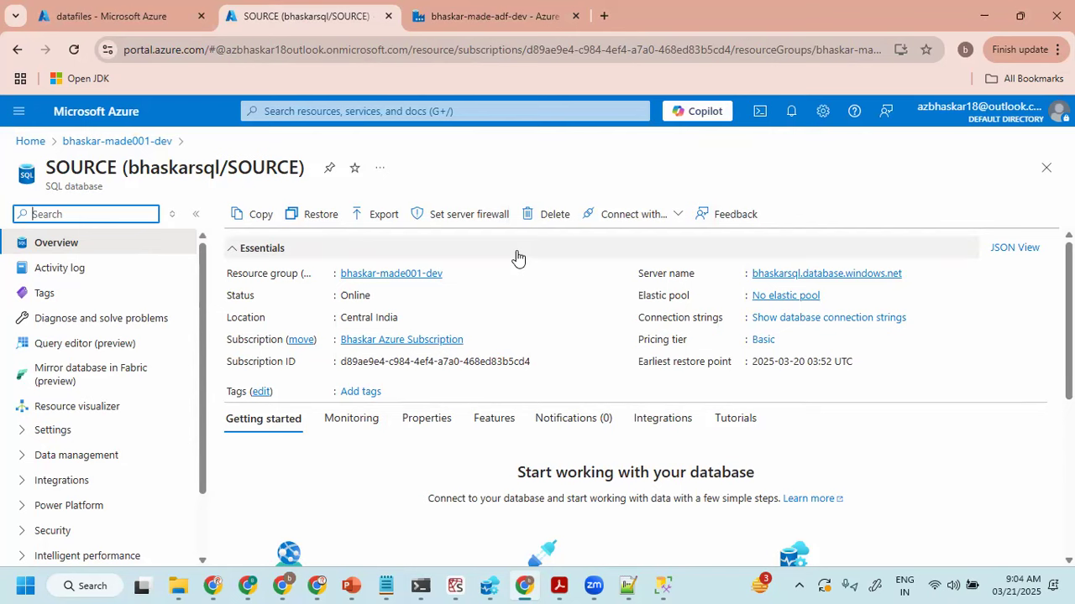
{"action": "left_click", "coordinate": [419, 215]}
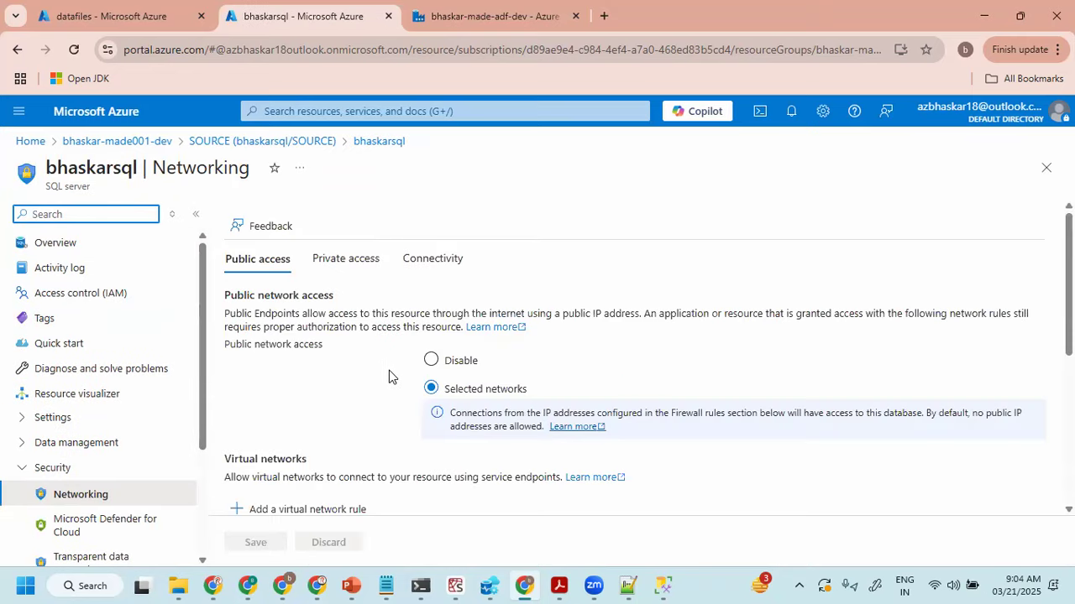
- Examine the bhaskarsql firewall rules, checking the start and end IPv4 addresses of the existing client IP rule
{"action": "scroll", "coordinate": [390, 370], "scroll_direction": "down", "scroll_amount": 2}
{"action": "scroll", "coordinate": [307, 369], "scroll_direction": "down", "scroll_amount": 2}
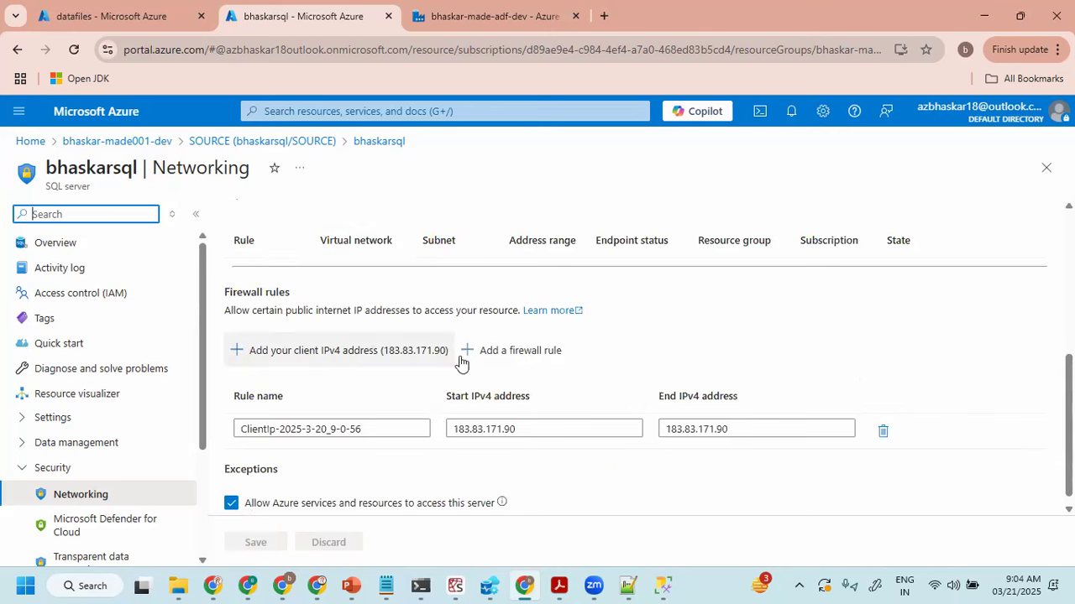
{"action": "triple_click", "coordinate": [599, 427]}
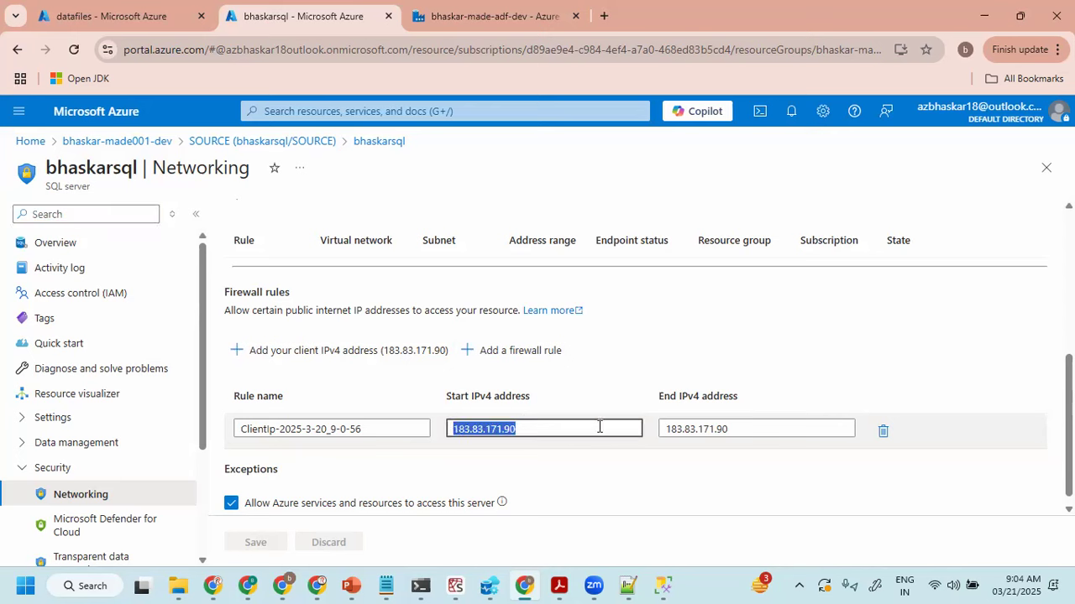
{"action": "triple_click", "coordinate": [739, 430]}
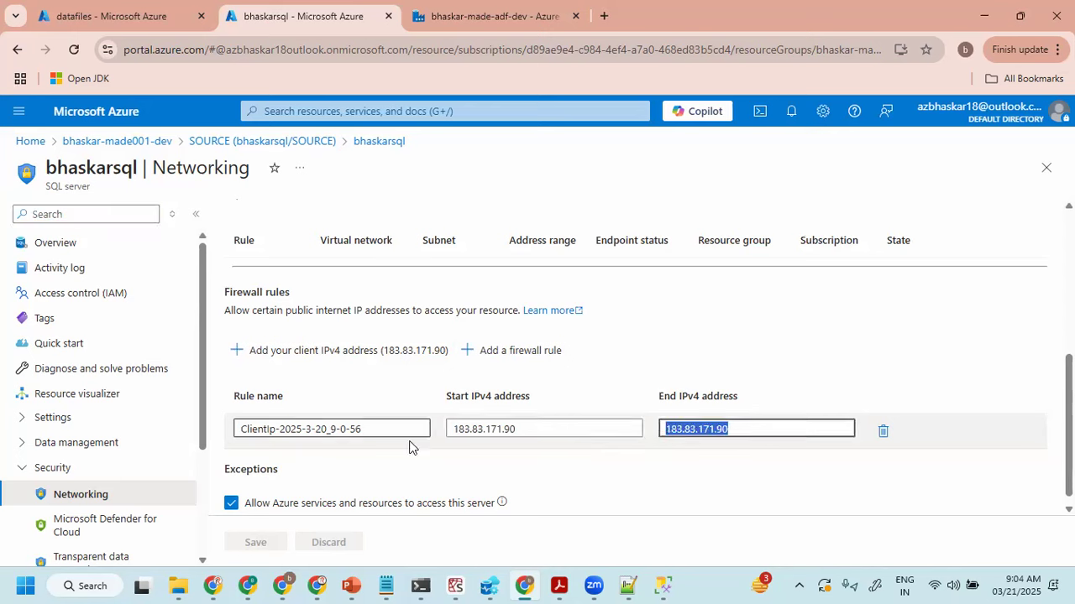
{"action": "left_click", "coordinate": [656, 342]}
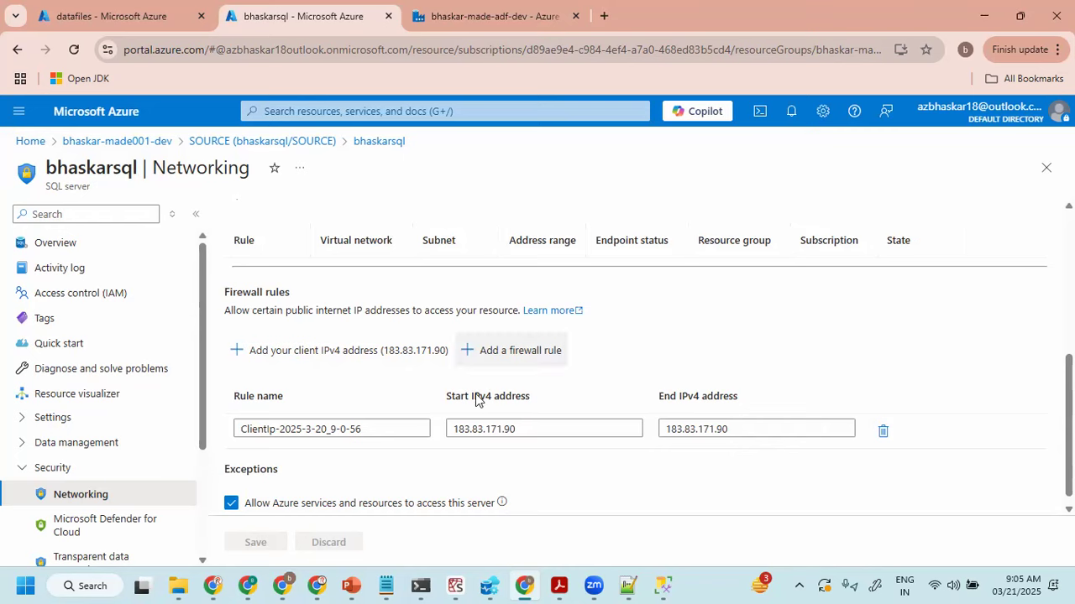
- Switch to SQL Server Management Studio, select the ADE server and collapse the bhaskarsql.database.windows.net server in Object Explorer
{"action": "left_click", "coordinate": [663, 585]}
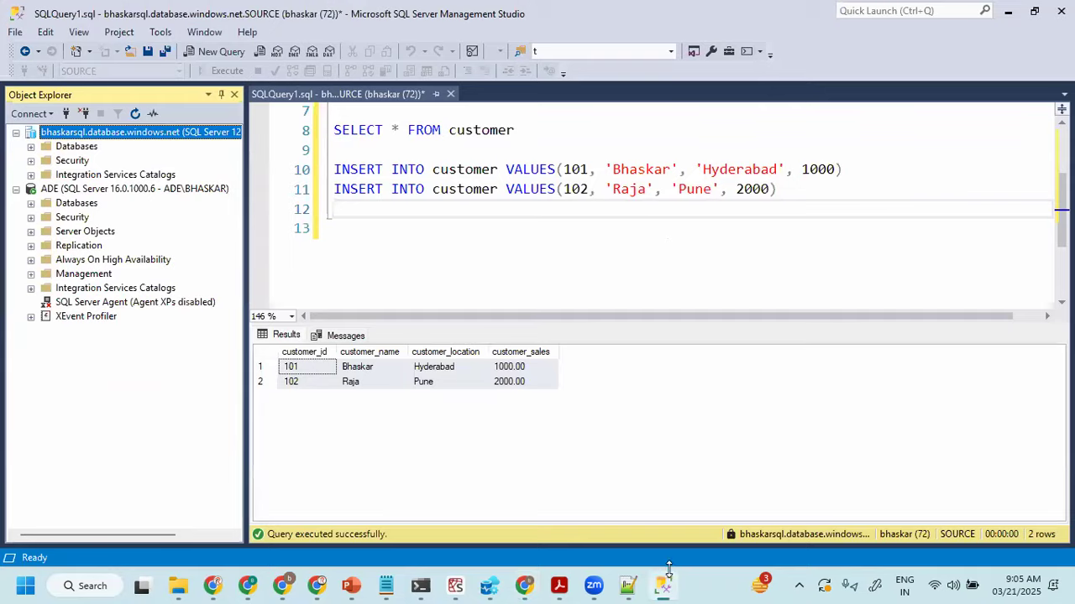
{"action": "left_click", "coordinate": [97, 189]}
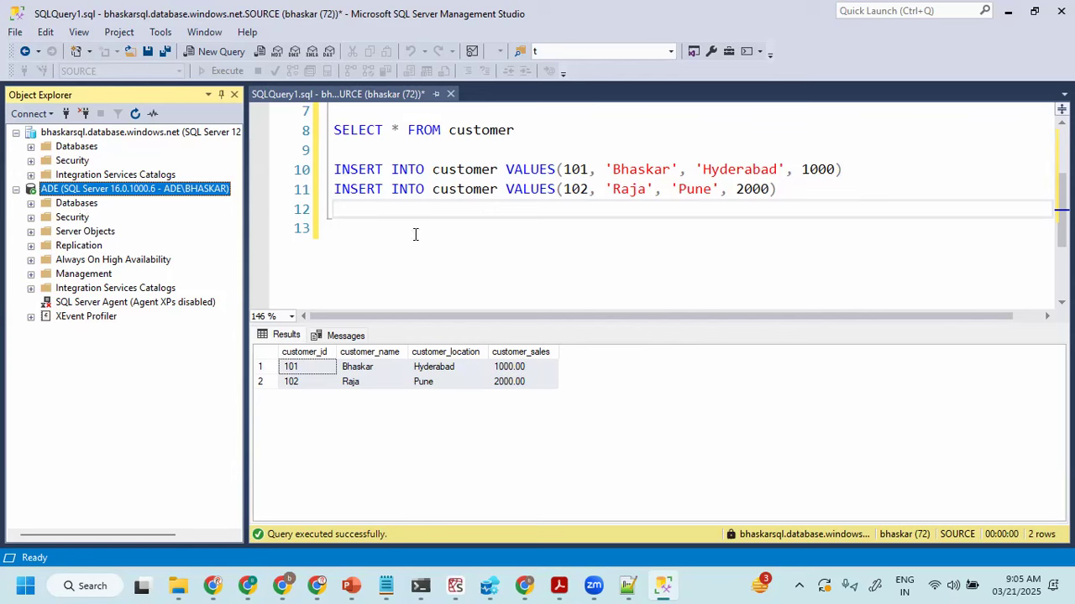
{"action": "left_click", "coordinate": [16, 133]}
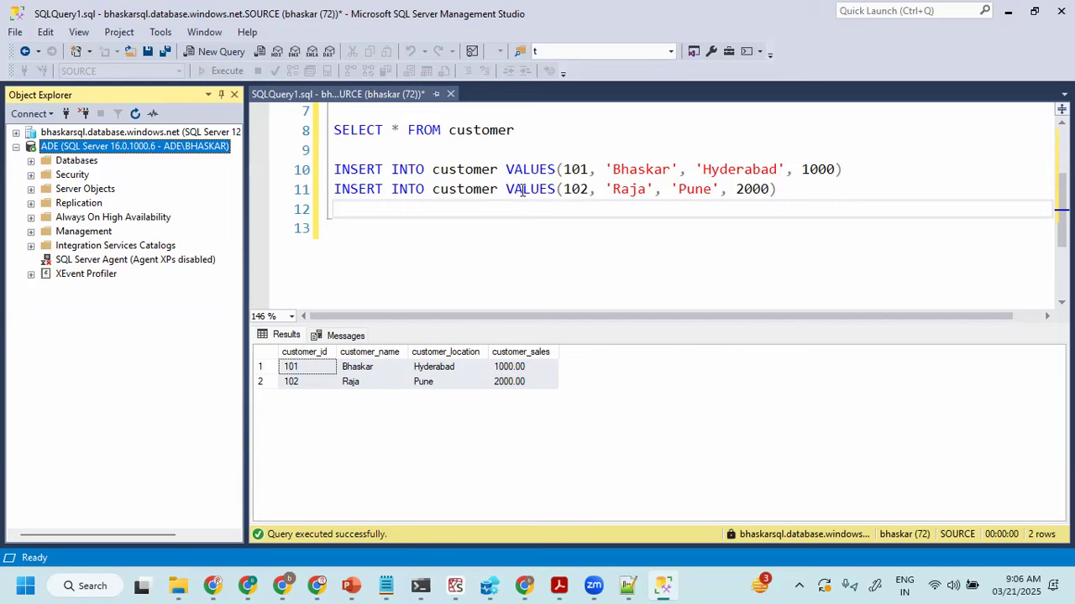
{"action": "left_click", "coordinate": [432, 223]}
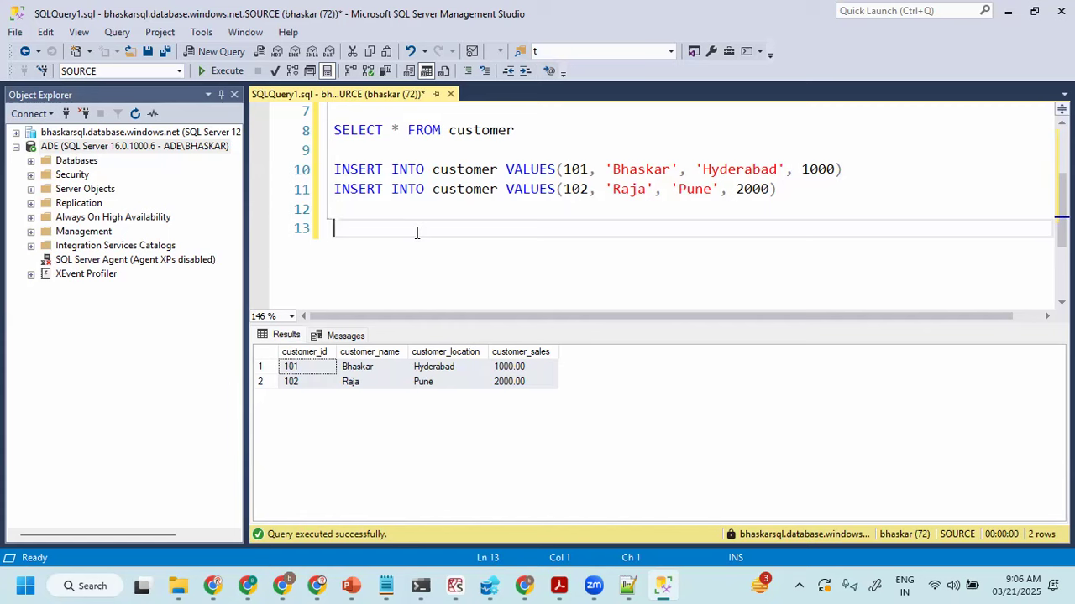
{"action": "left_click", "coordinate": [134, 135]}
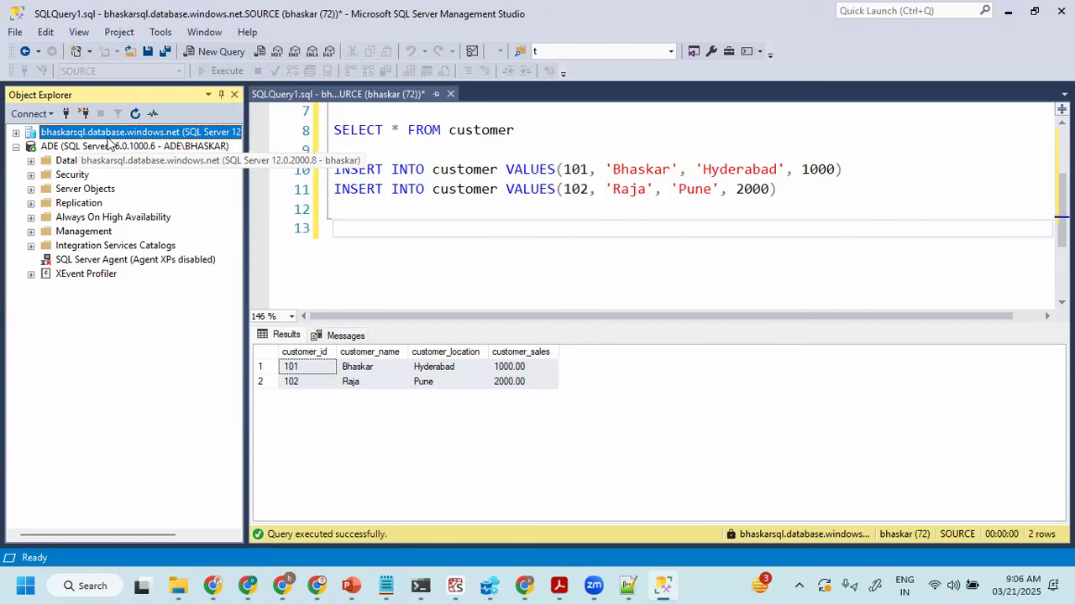
{"action": "left_click", "coordinate": [141, 150]}
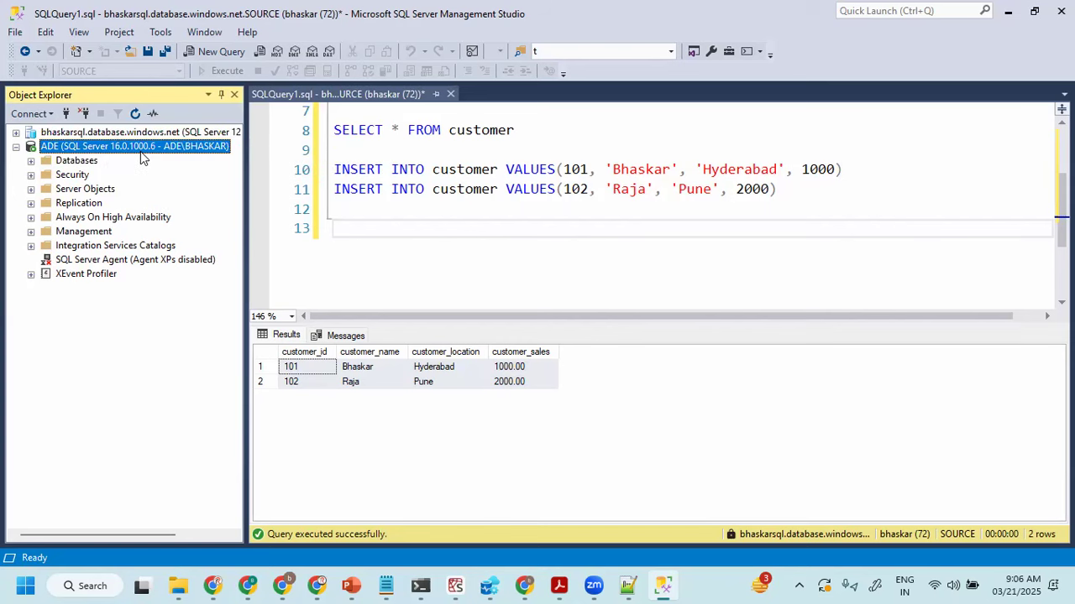
{"action": "left_click", "coordinate": [459, 236]}
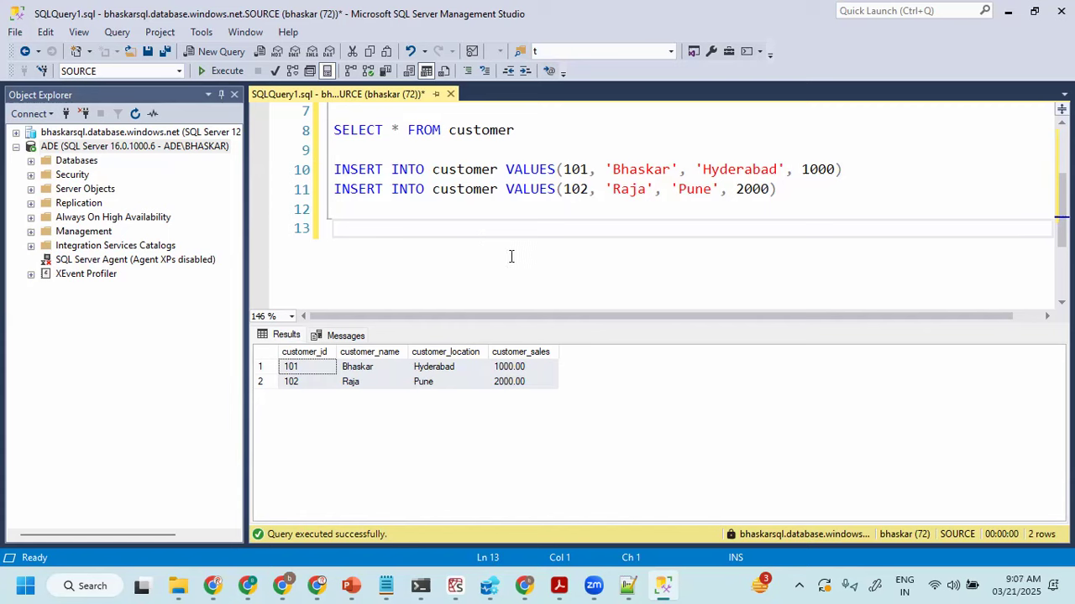
{"action": "left_click", "coordinate": [626, 214]}
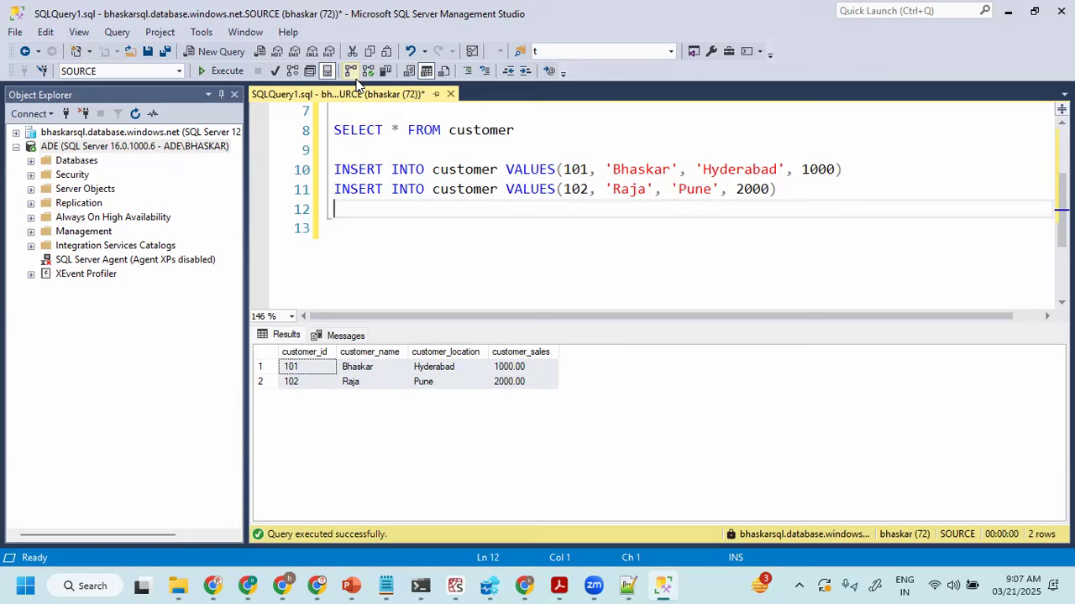